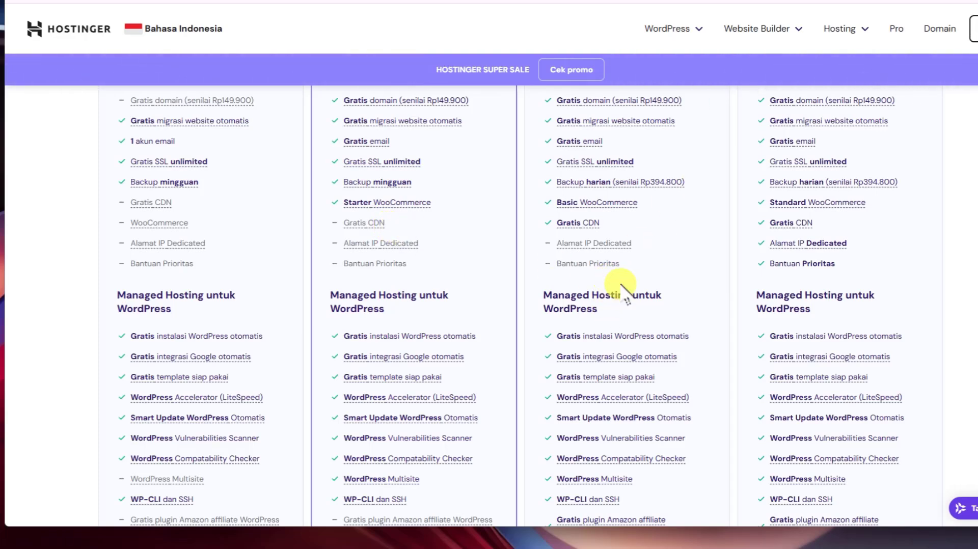
# Compare the hosting plans and add the Business plan to the cart
pyautogui.scroll(2, 624, 278)
pyautogui.scroll(-4, 715, 339)
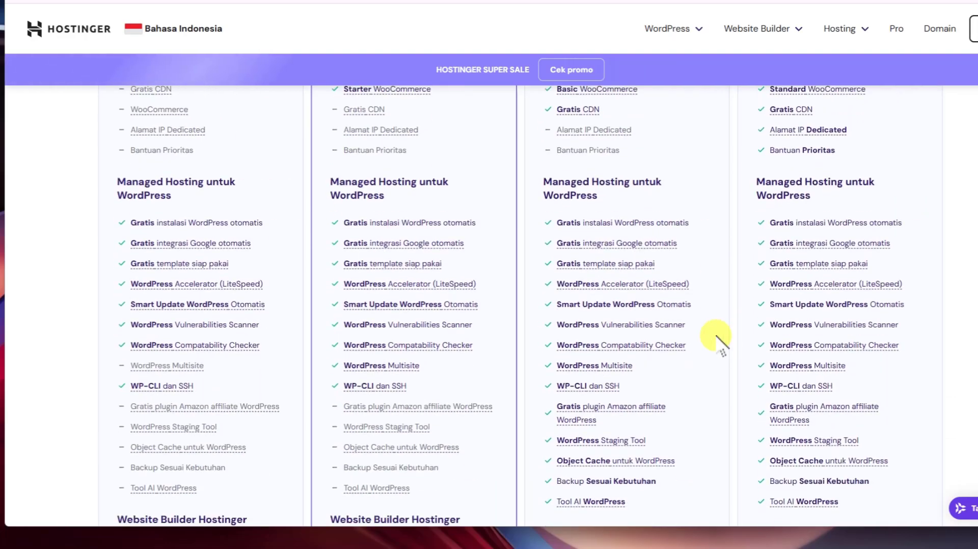
pyautogui.scroll(-3, 714, 336)
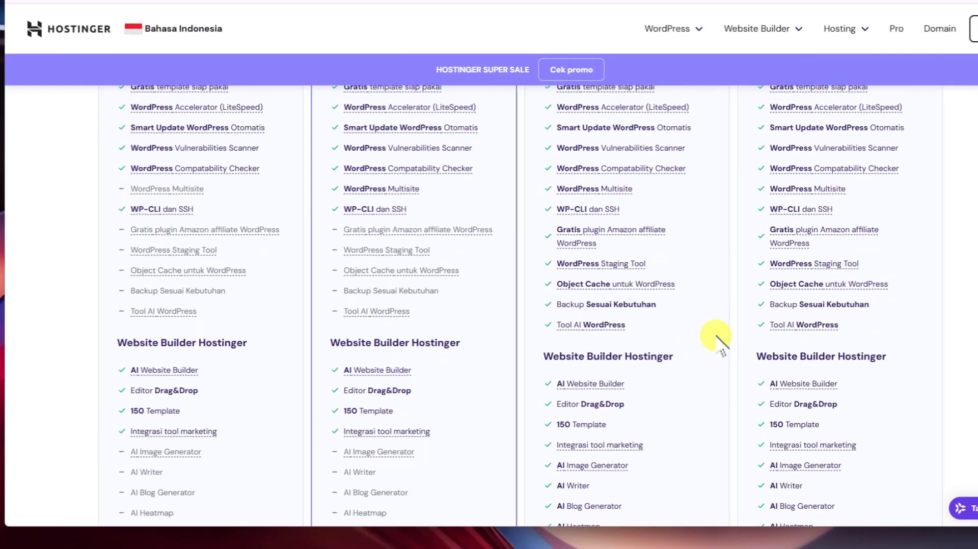
pyautogui.scroll(15, 436, 321)
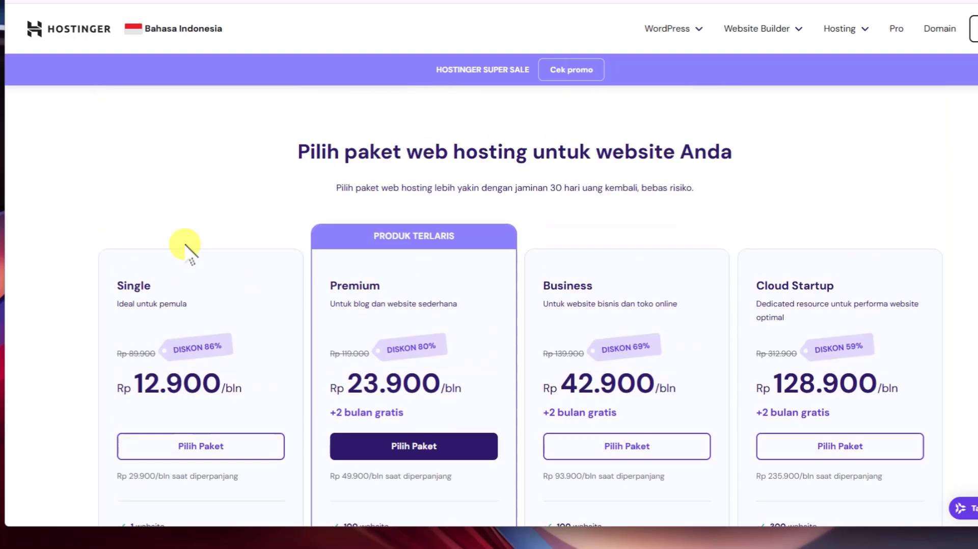
pyautogui.scroll(-15, 175, 308)
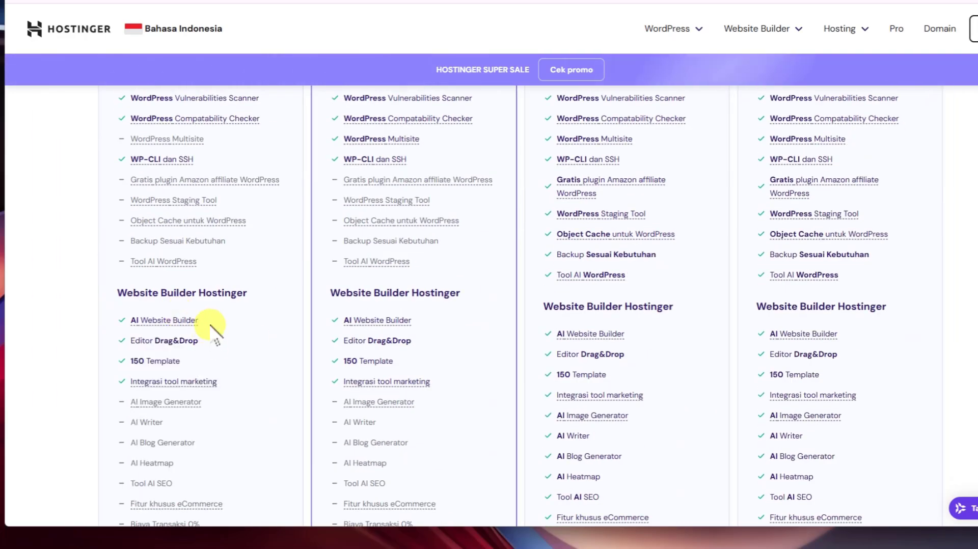
pyautogui.scroll(-1, 153, 283)
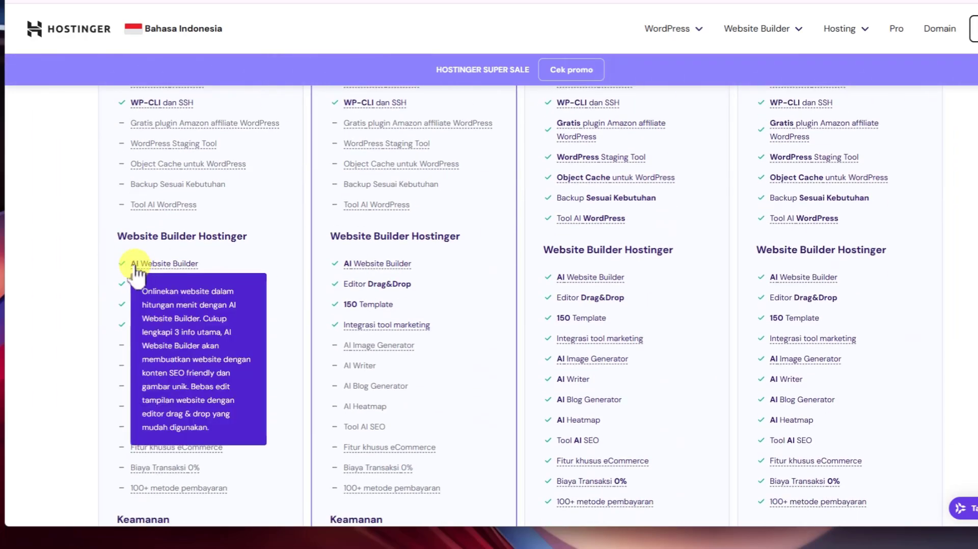
pyautogui.moveTo(375, 269)
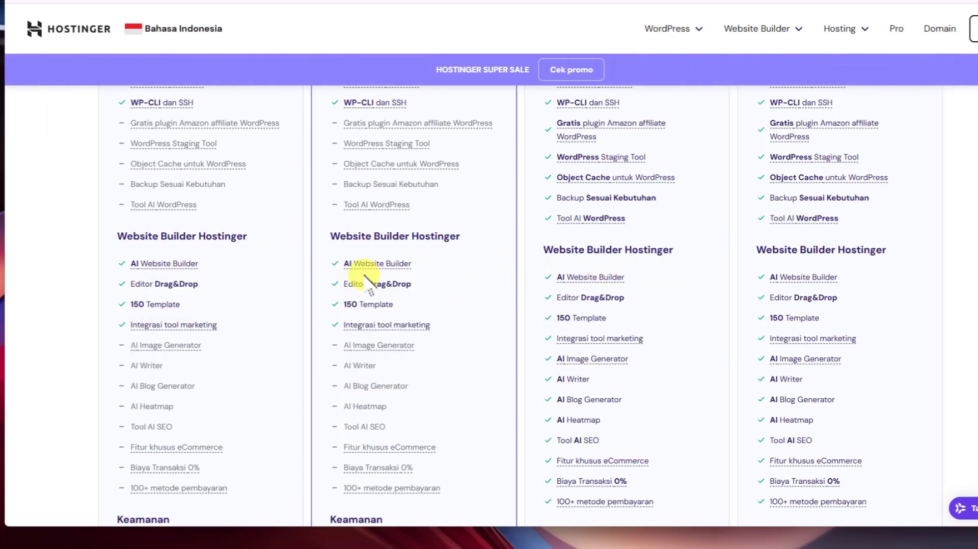
pyautogui.scroll(1, 368, 285)
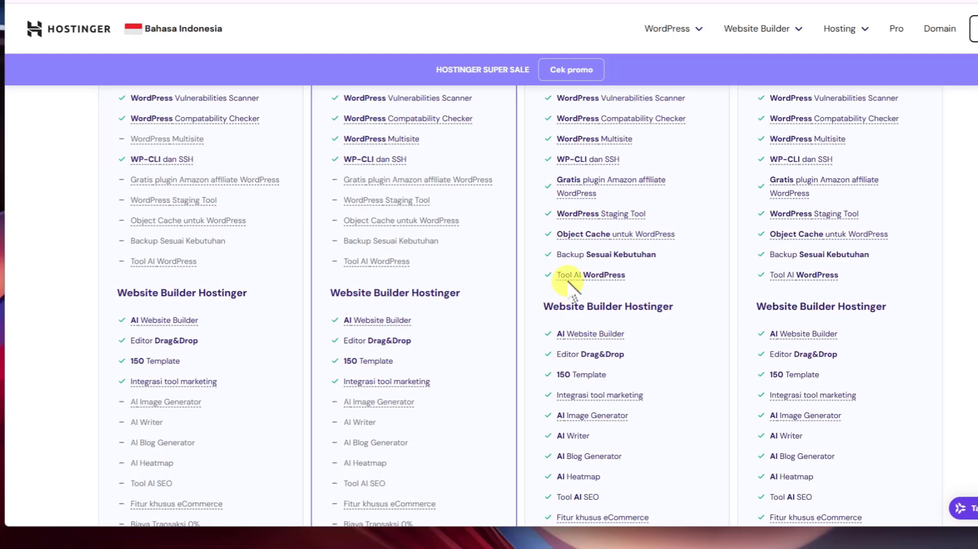
pyautogui.moveTo(596, 275)
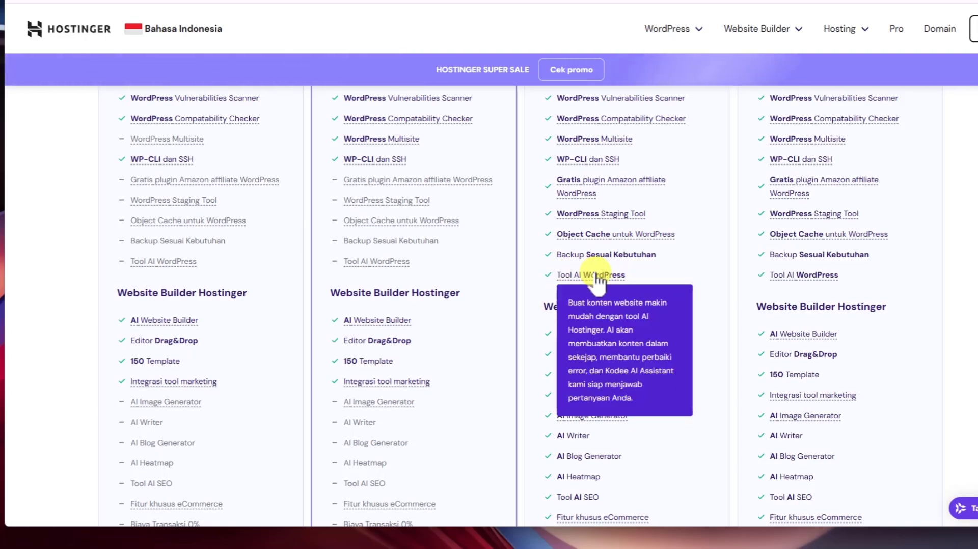
pyautogui.scroll(8, 642, 306)
pyautogui.moveTo(642, 311)
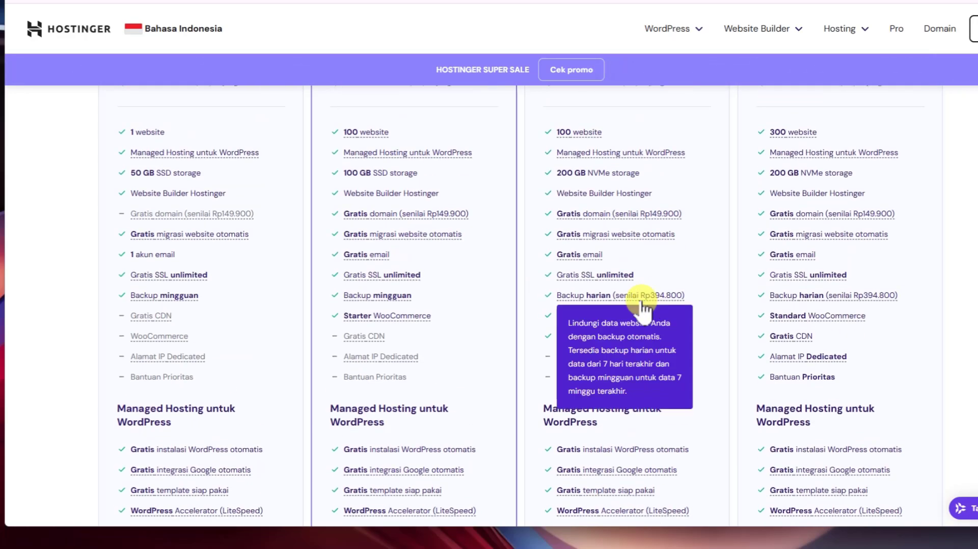
pyautogui.scroll(9, 633, 306)
pyautogui.scroll(-4, 293, 380)
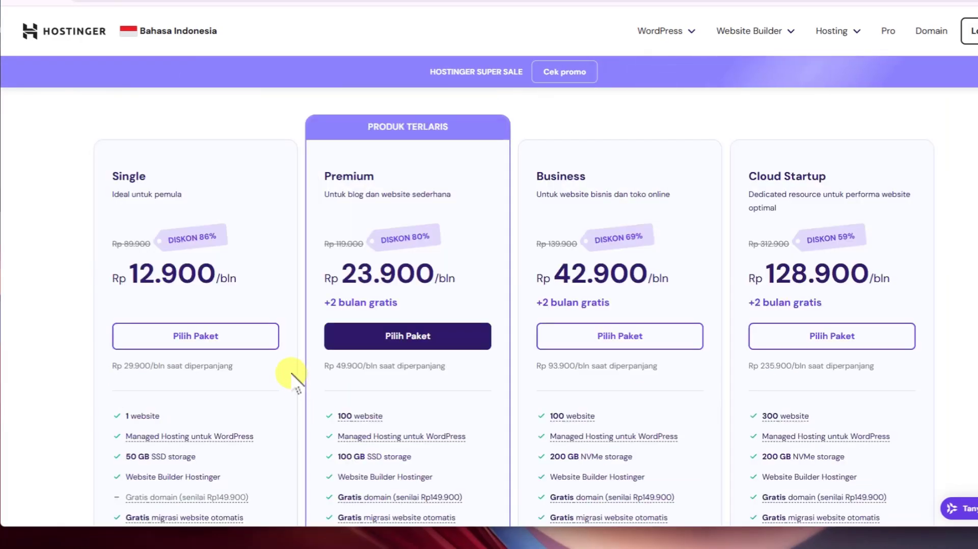
pyautogui.scroll(-5, 148, 351)
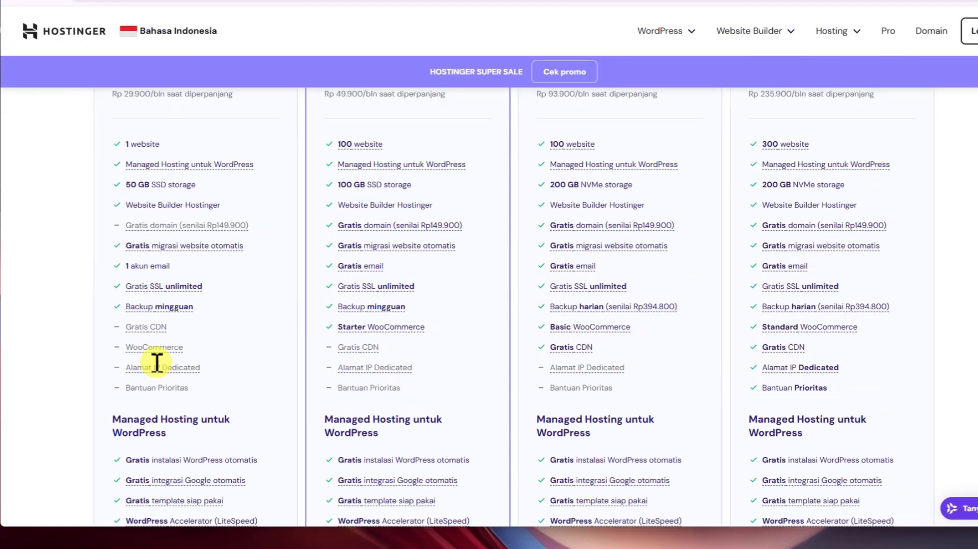
pyautogui.scroll(-1, 156, 362)
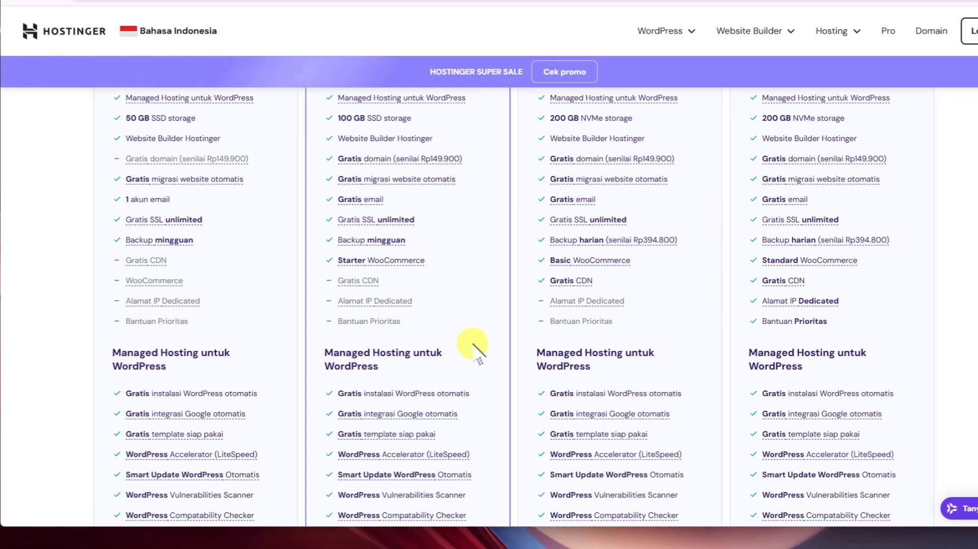
pyautogui.scroll(-4, 472, 344)
pyautogui.moveTo(572, 453)
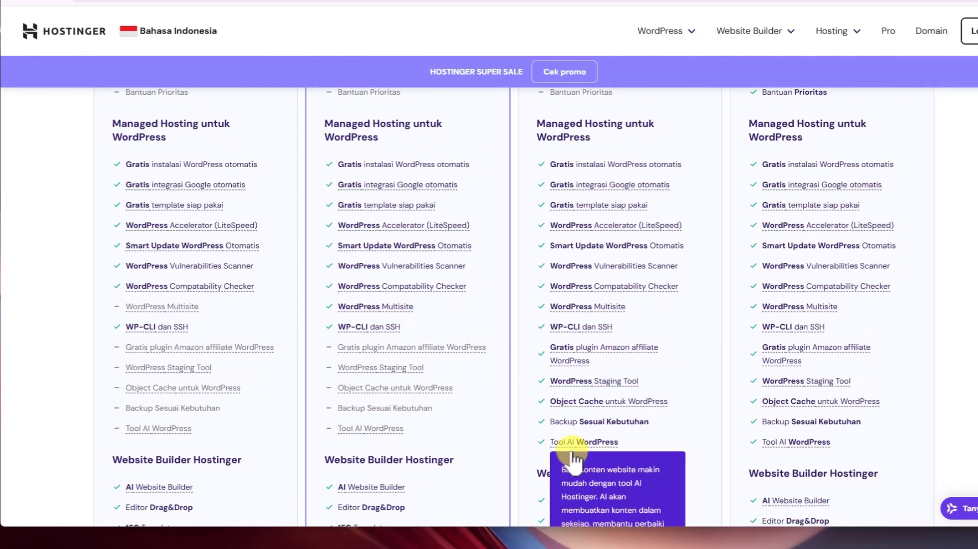
pyautogui.scroll(-3, 572, 457)
pyautogui.scroll(10, 578, 310)
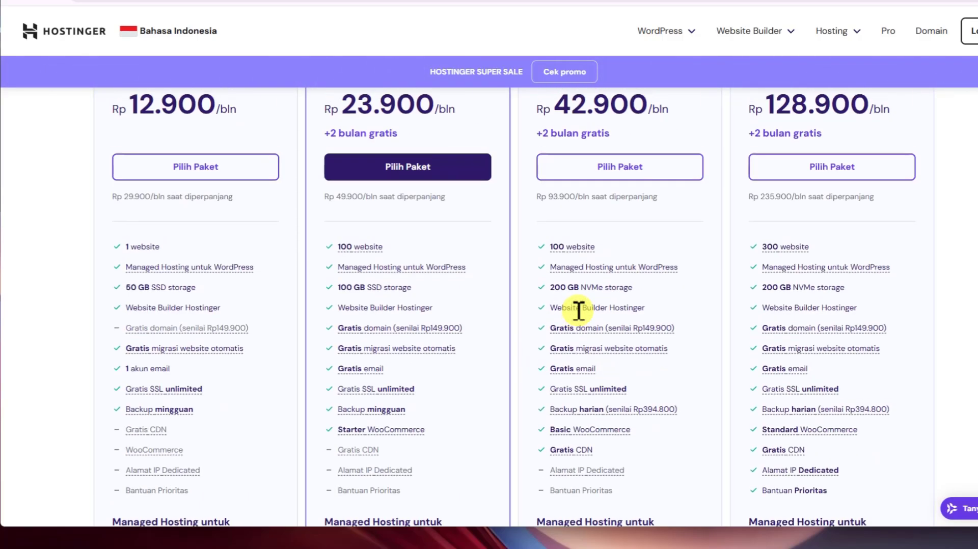
pyautogui.scroll(2, 568, 291)
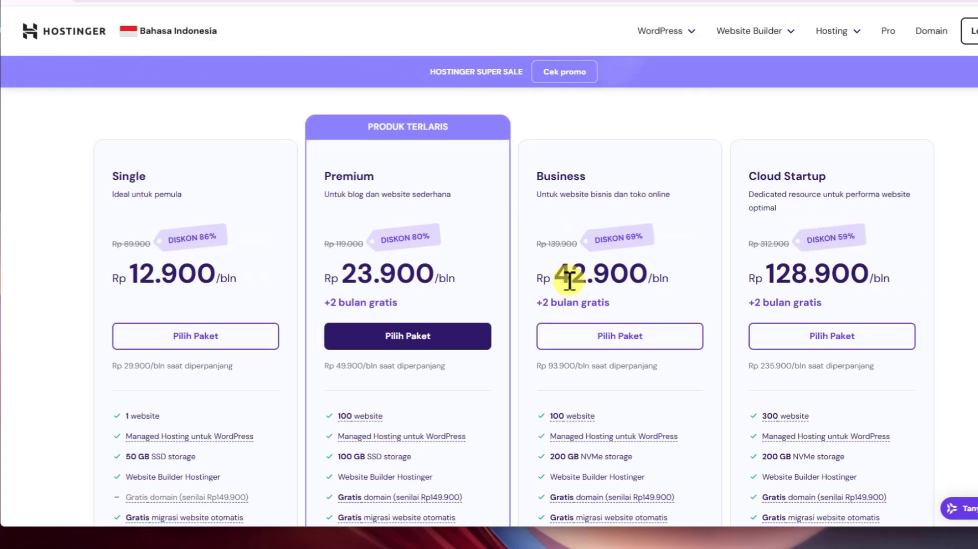
pyautogui.click(641, 339)
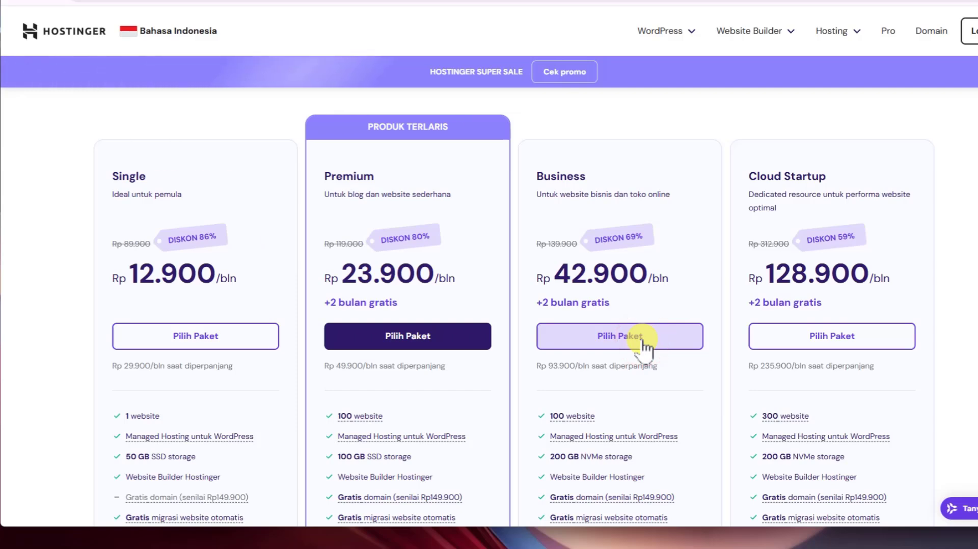
pyautogui.click(667, 337)
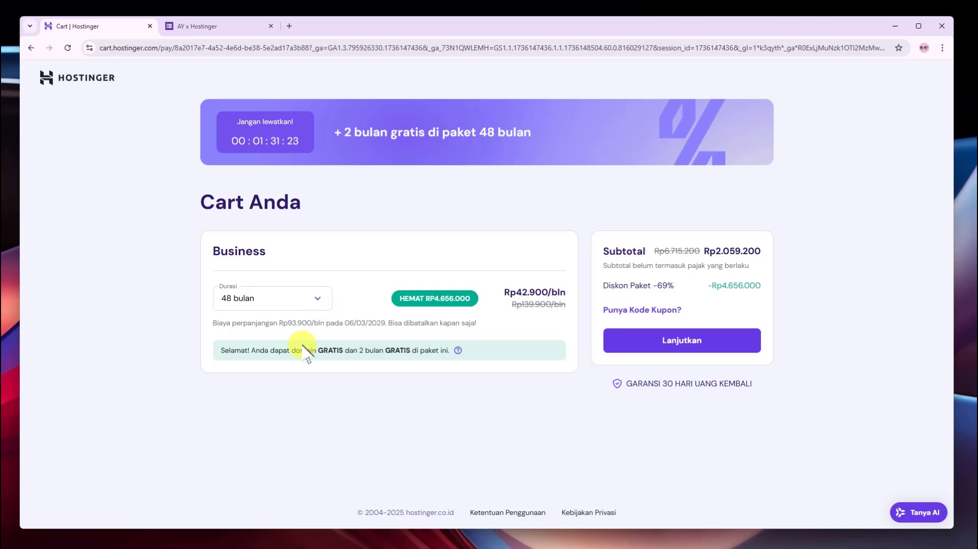
# Set the Business plan duration to 24 bulan for a Rp1.197.600 subtotal
pyautogui.click(316, 302)
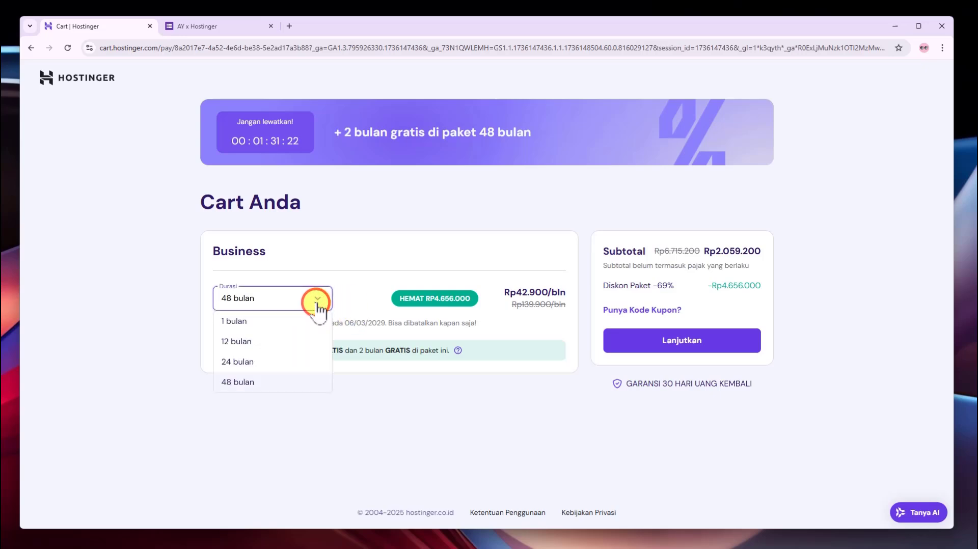
pyautogui.click(254, 342)
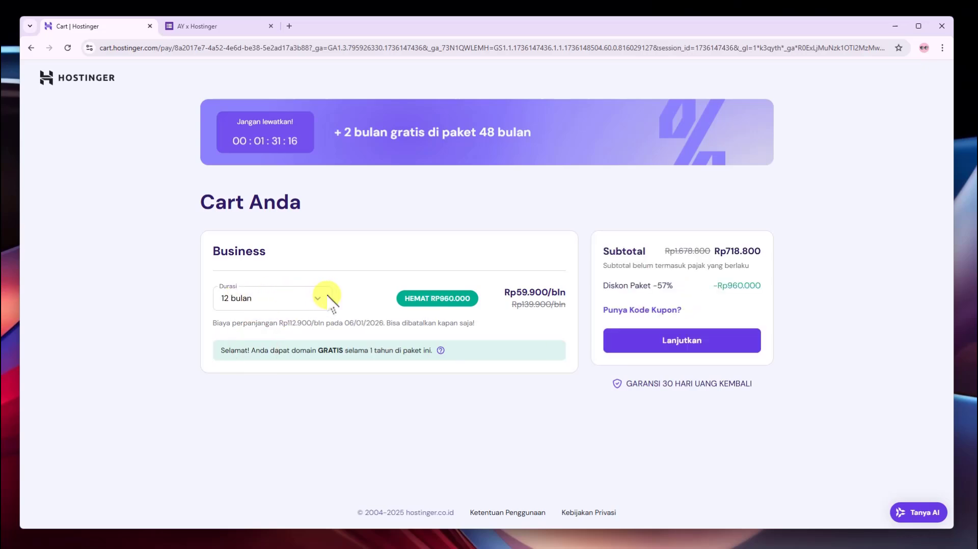
pyautogui.click(321, 298)
pyautogui.click(236, 362)
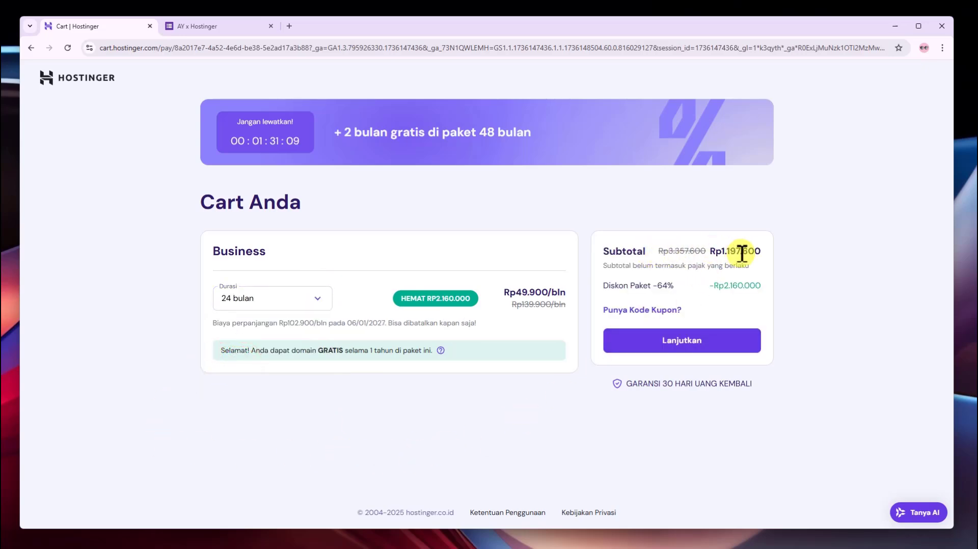
pyautogui.moveTo(729, 248); pyautogui.dragTo(763, 249)
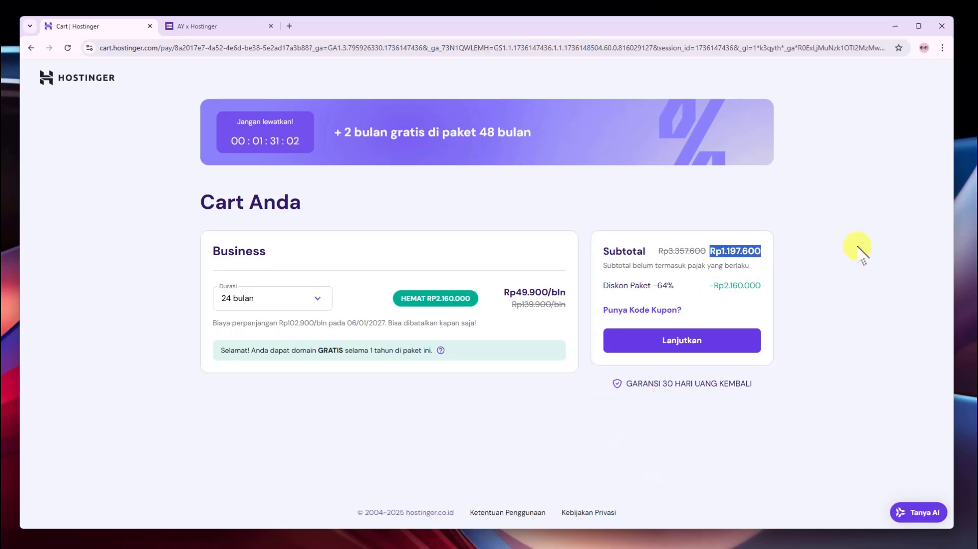
# Apply a coupon code to the Business cart, lowering the subtotal to Rp1.185.624
pyautogui.click(652, 309)
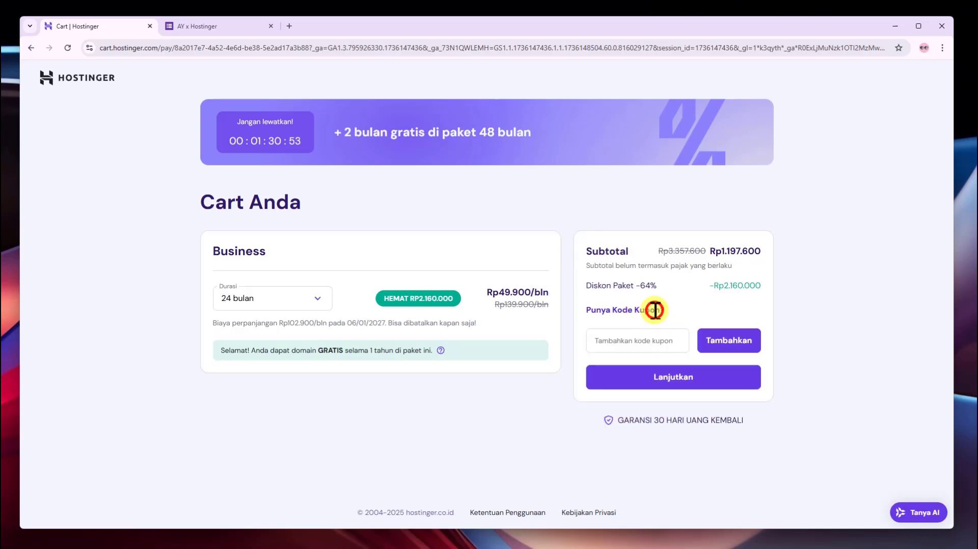
pyautogui.click(643, 340)
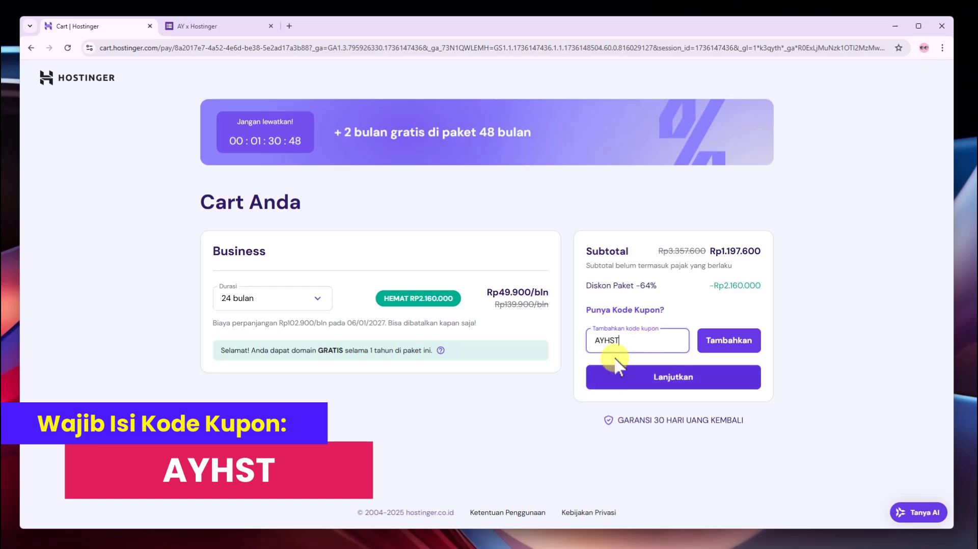
pyautogui.click(733, 346)
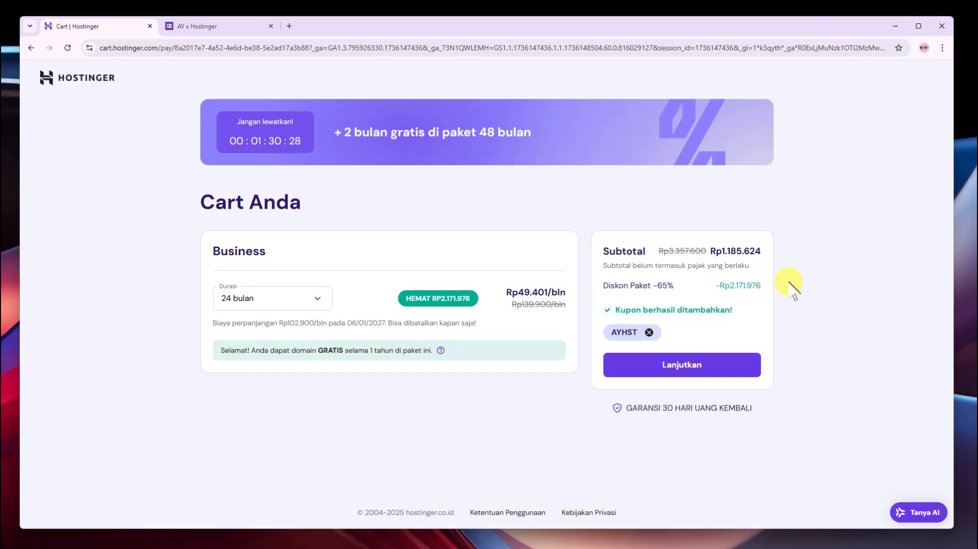
pyautogui.moveTo(722, 250); pyautogui.dragTo(774, 247)
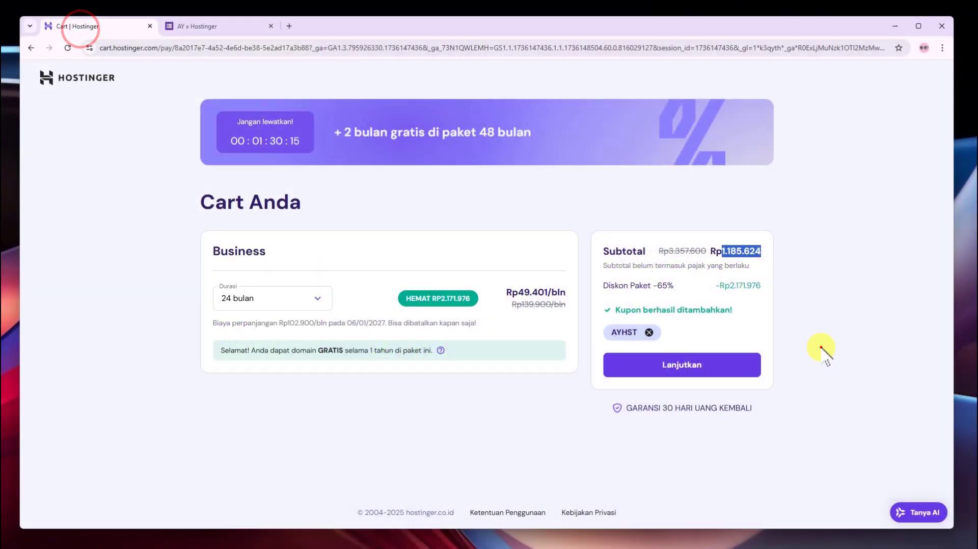
# Continue from the cart summary to the Buat Akun registration page
pyautogui.click(820, 349)
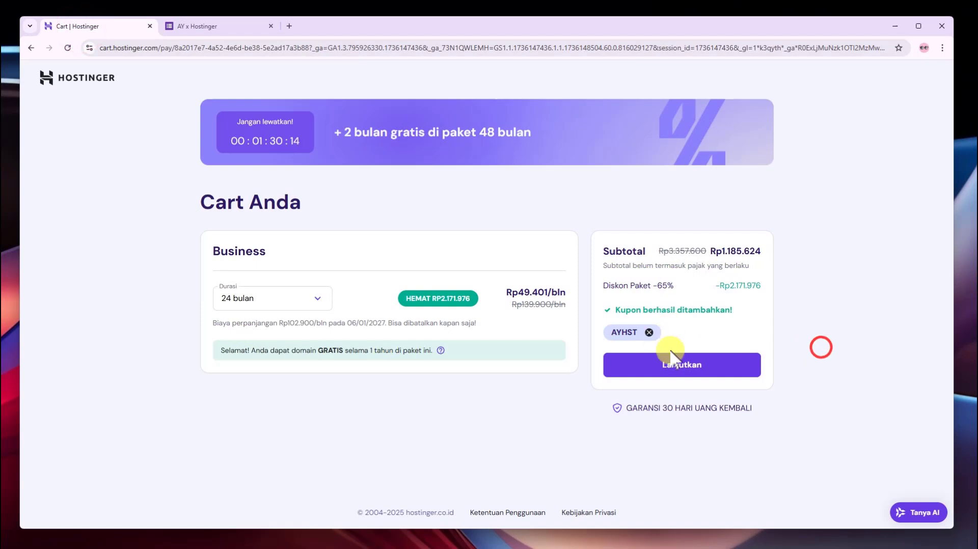
pyautogui.click(669, 370)
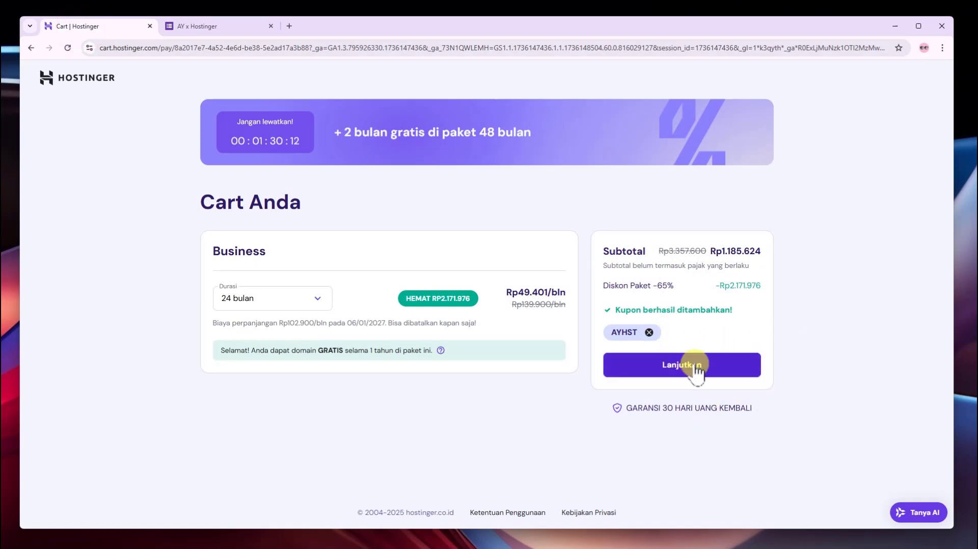
pyautogui.click(734, 369)
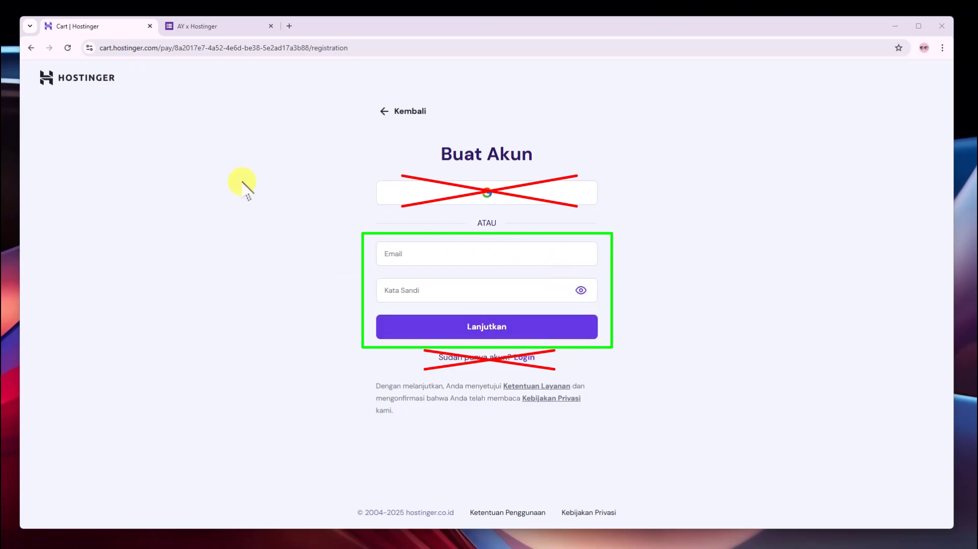
# Enter the account e-mail address on the Buat Akun form, then open a new browser tab
pyautogui.click(341, 251)
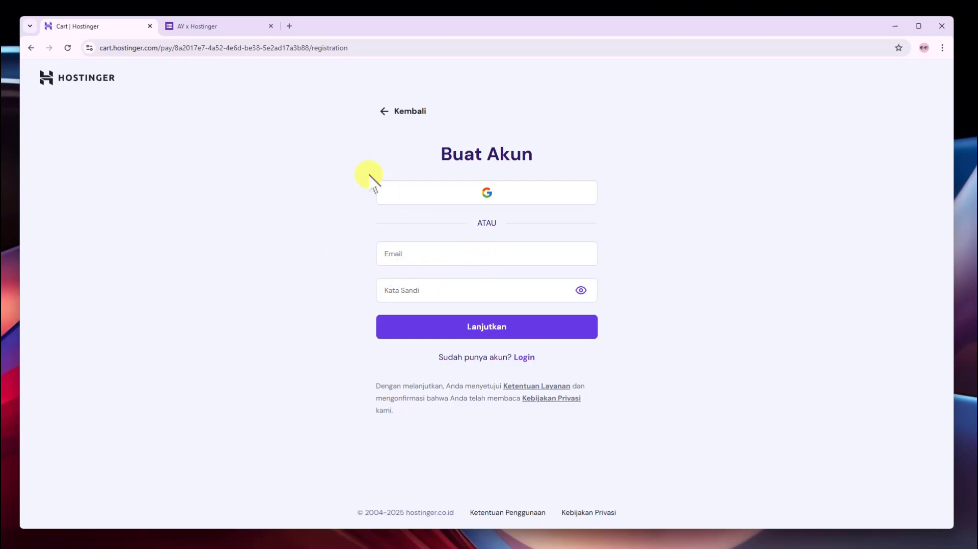
pyautogui.click(472, 257)
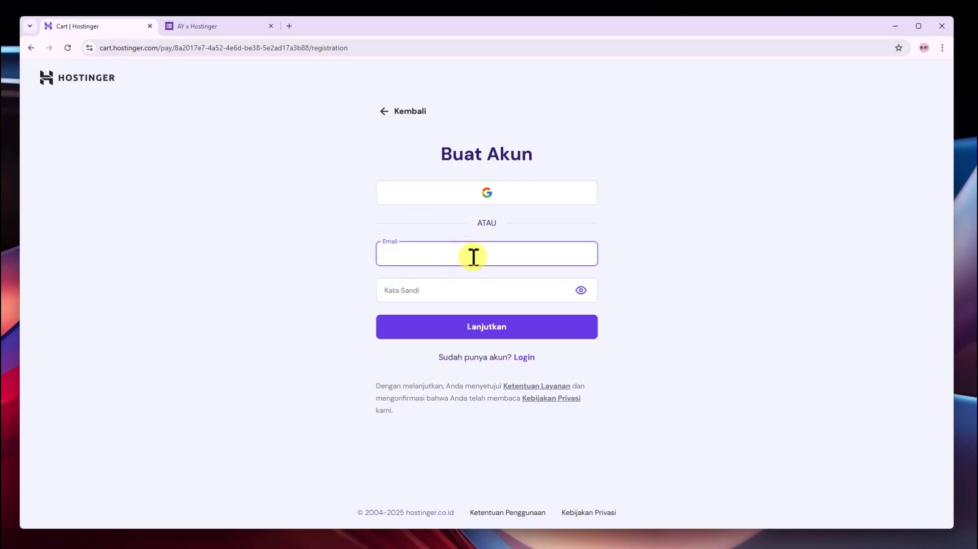
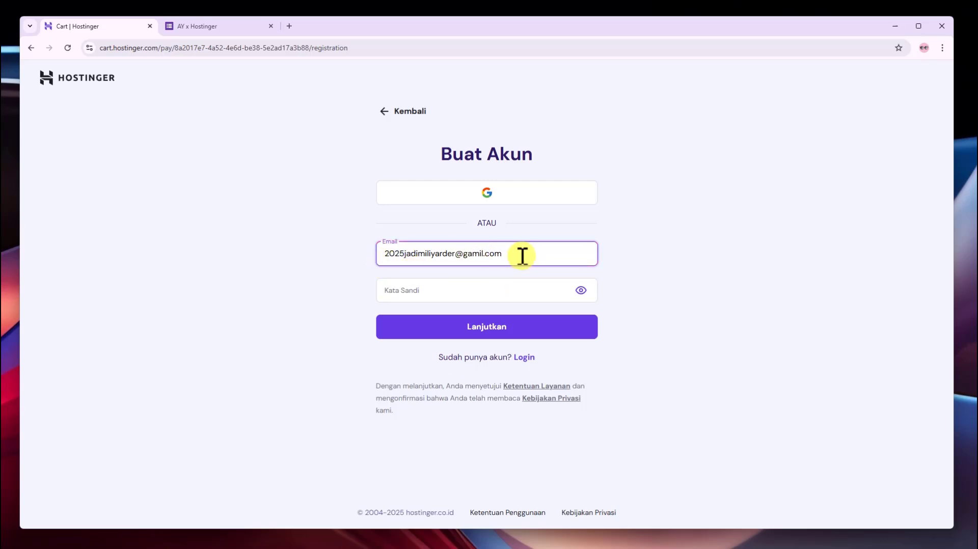
pyautogui.click(290, 26)
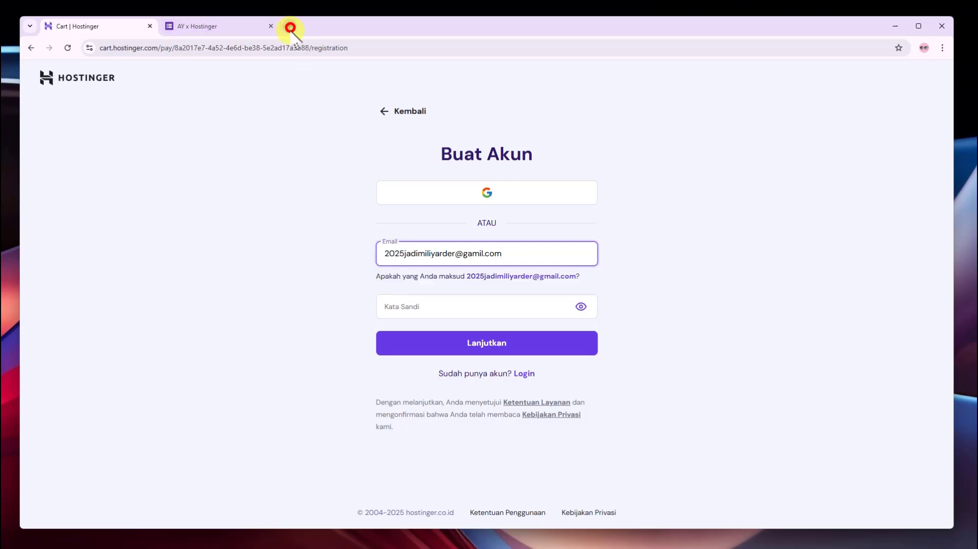
# Open the Gmail inbox and select the signed-in Google account's e-mail address
pyautogui.click(378, 249)
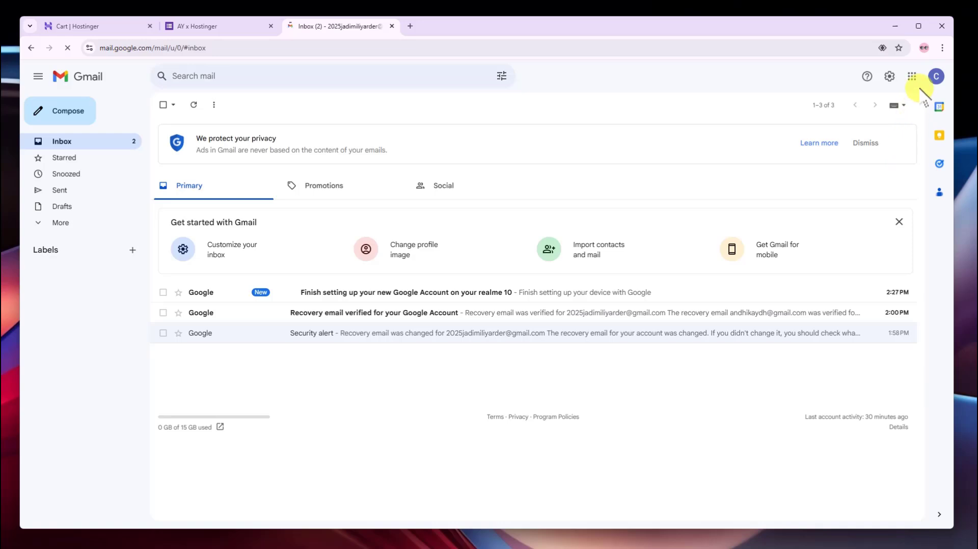
pyautogui.click(912, 77)
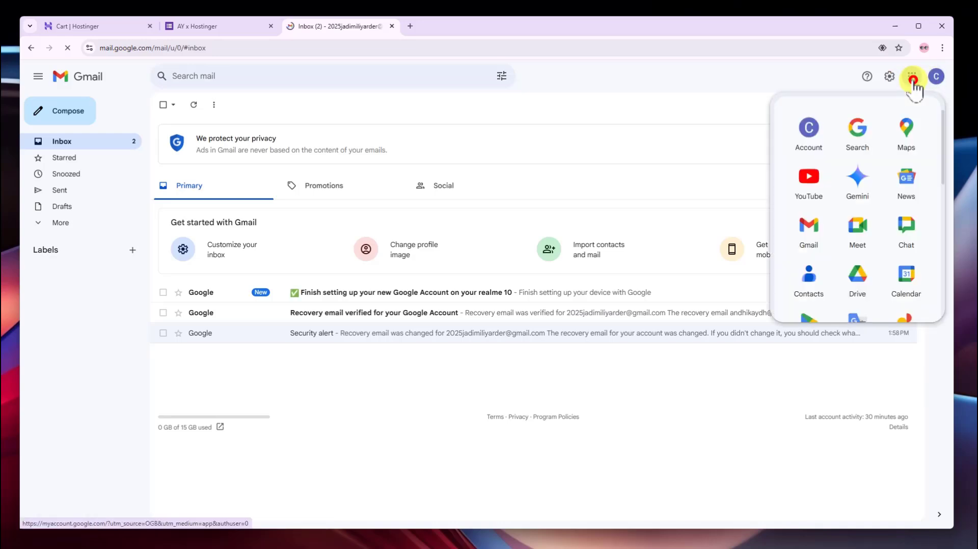
pyautogui.click(675, 88)
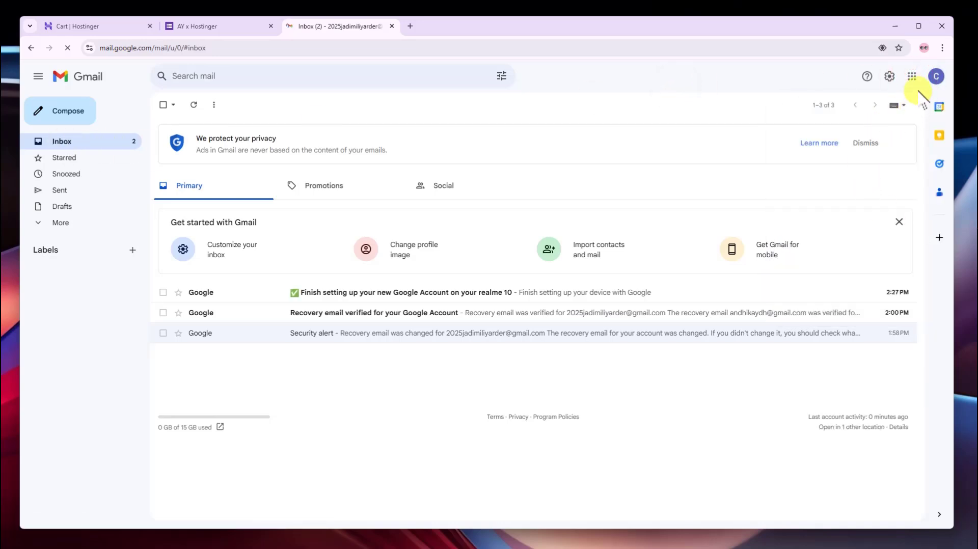
pyautogui.click(936, 77)
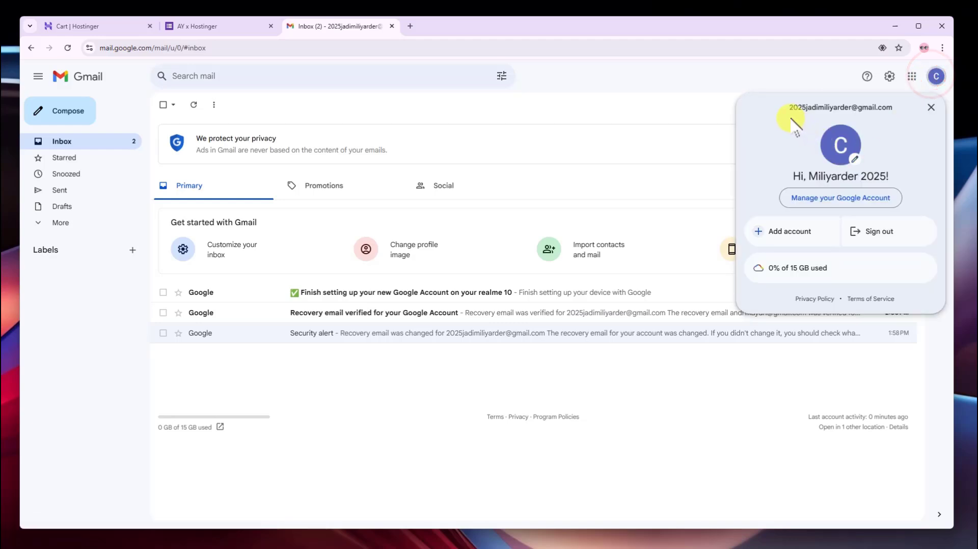
pyautogui.moveTo(791, 107); pyautogui.dragTo(891, 107)
pyautogui.hotkey('ctrl', 'c')
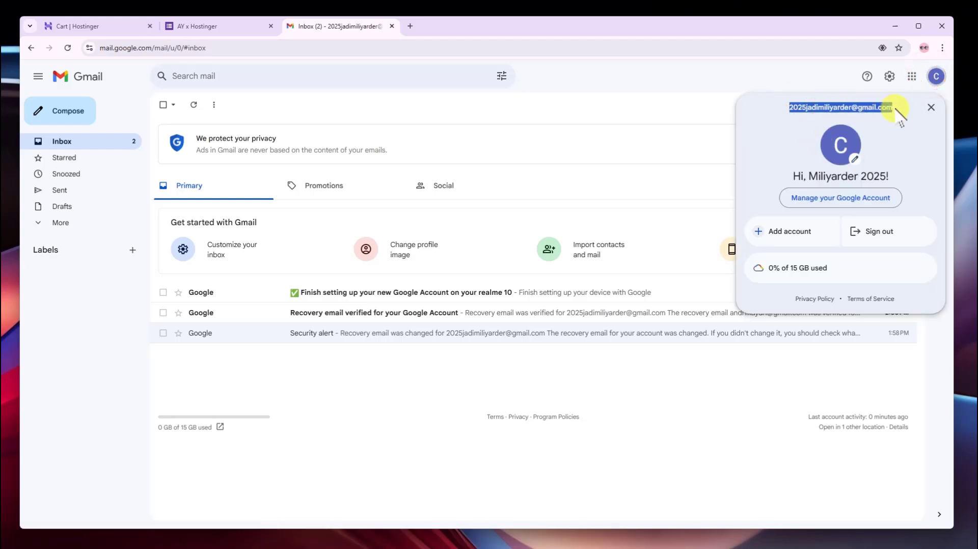
# Replace the mistyped e-mail on the Hostinger form with the copied Gmail address
pyautogui.click(124, 28)
pyautogui.moveTo(542, 254); pyautogui.dragTo(382, 242)
pyautogui.click(468, 255)
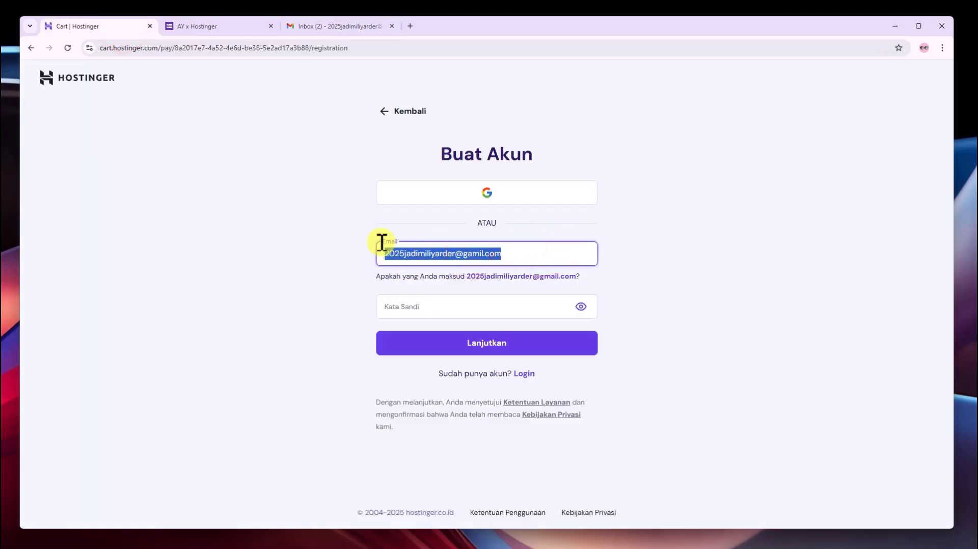
pyautogui.hotkey('ctrl', 'v')
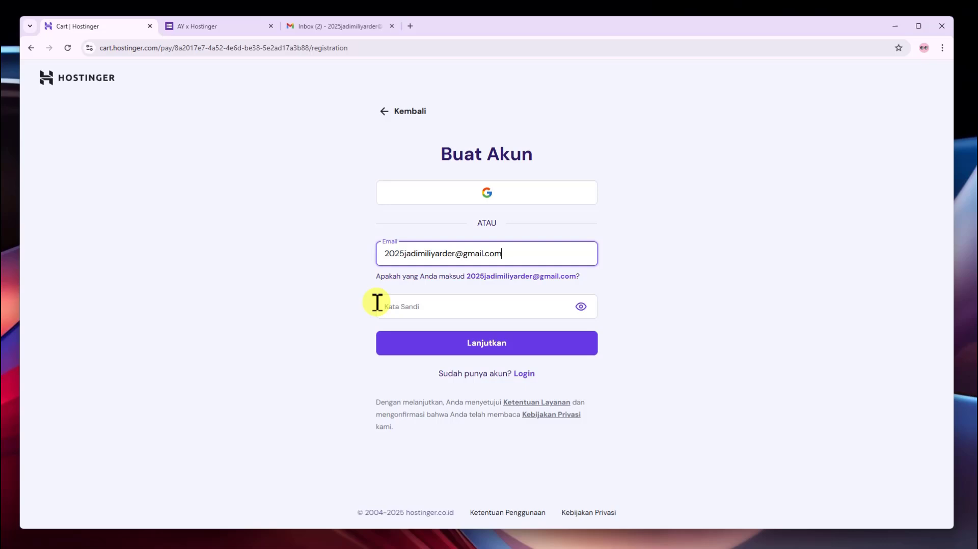
pyautogui.click(691, 287)
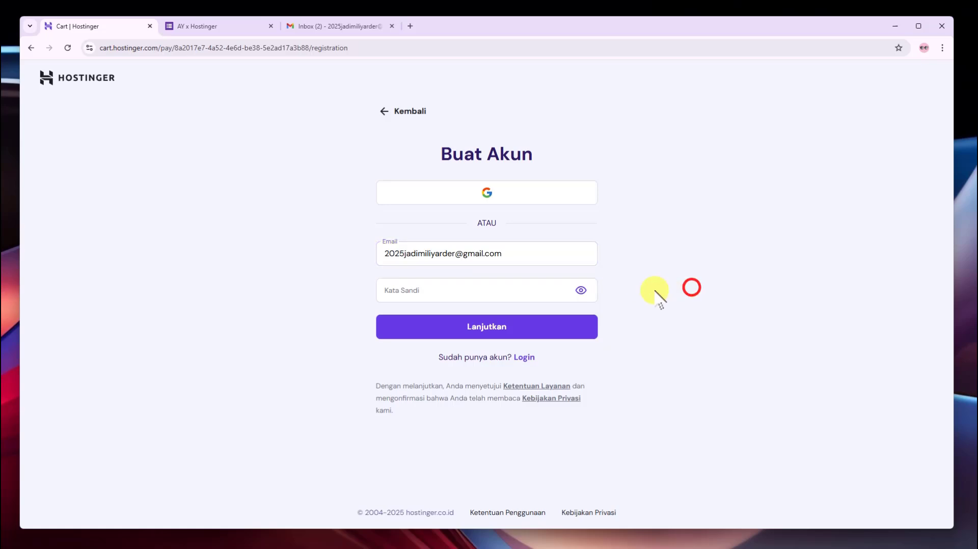
# Paste the account password and submit the form to reach the billing address step
pyautogui.click(445, 291)
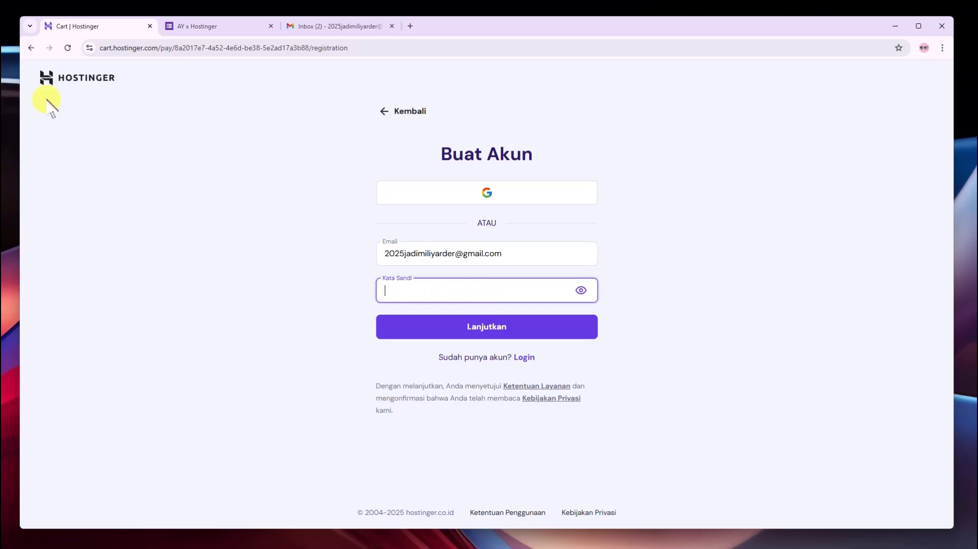
pyautogui.hotkey('ctrl', 'v')
pyautogui.click(320, 309)
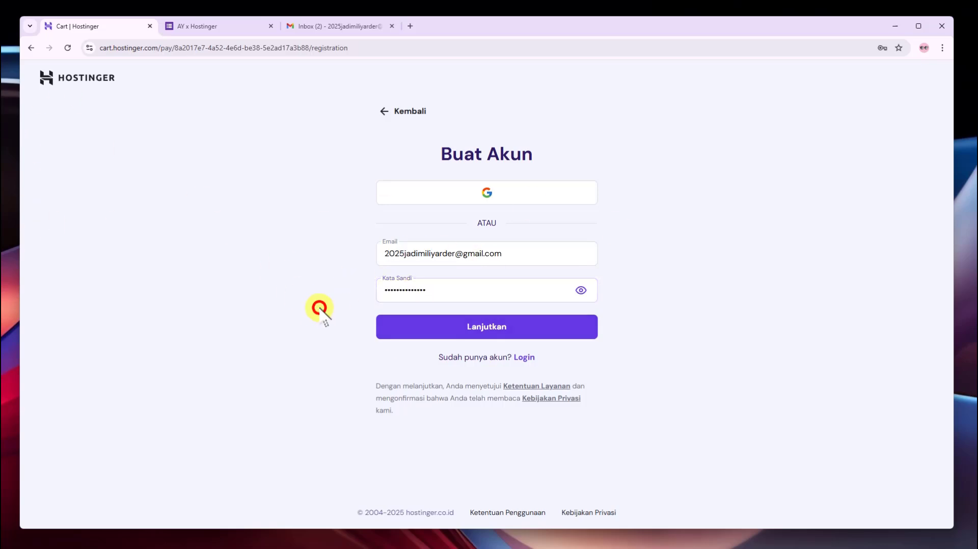
pyautogui.click(519, 339)
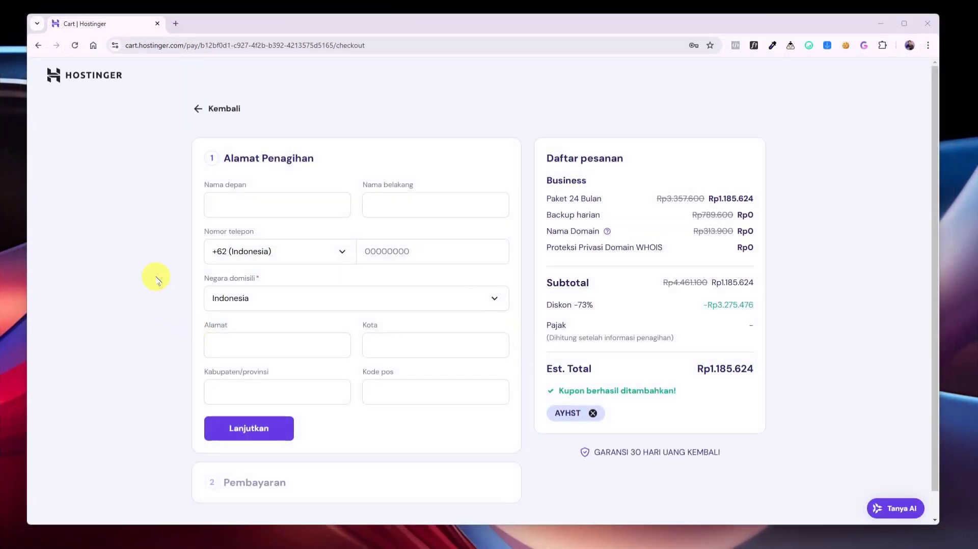
# Enter the billing first name, keep Indonesia as country of residence, and continue to payment
pyautogui.click(274, 207)
pyautogui.write('aN')
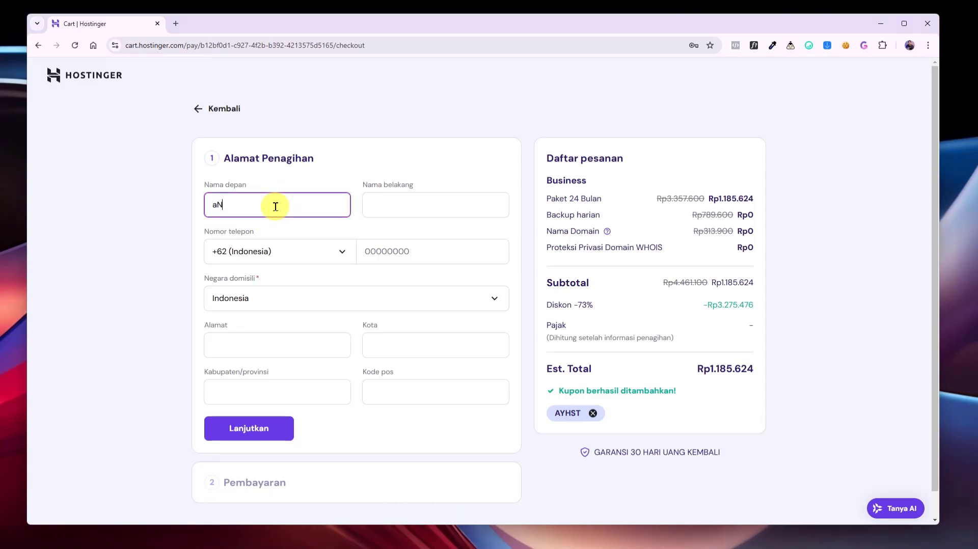
pyautogui.press('BackSpace')
pyautogui.press('BackSpace')
pyautogui.press('BackSpace')
pyautogui.write('Andhik')
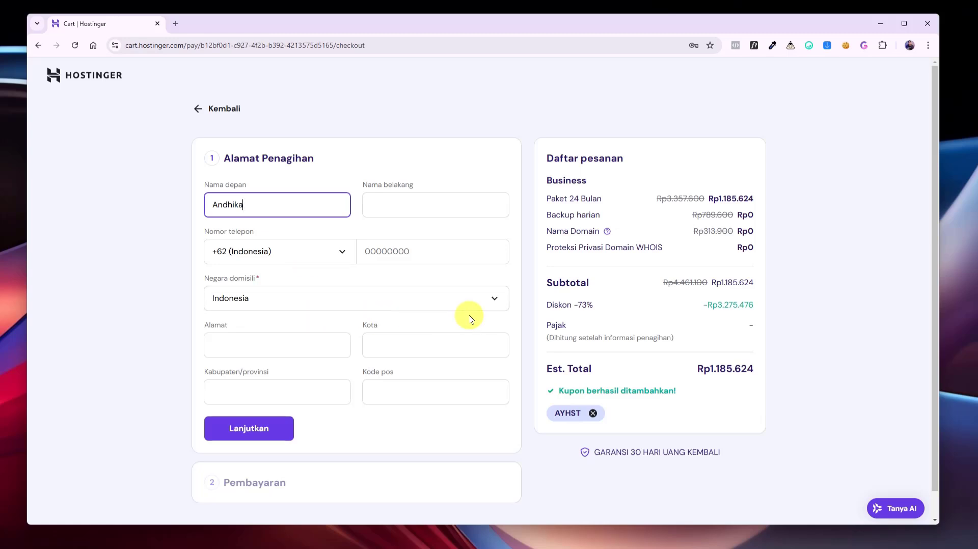
pyautogui.click(492, 302)
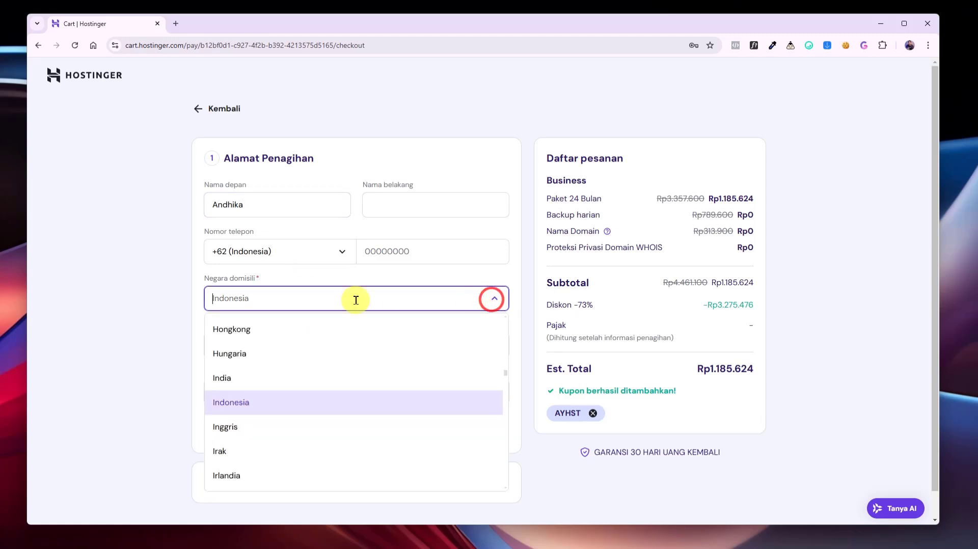
pyautogui.click(149, 308)
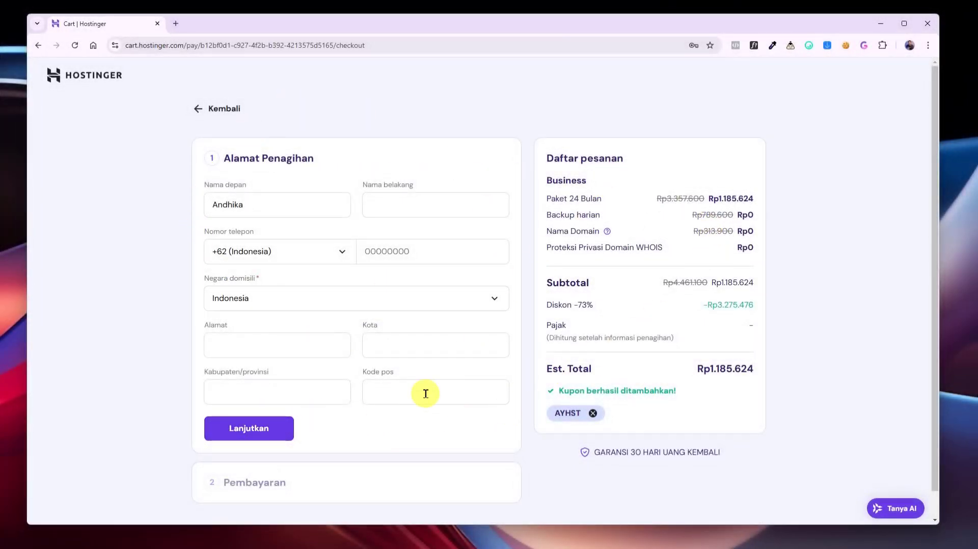
pyautogui.click(251, 439)
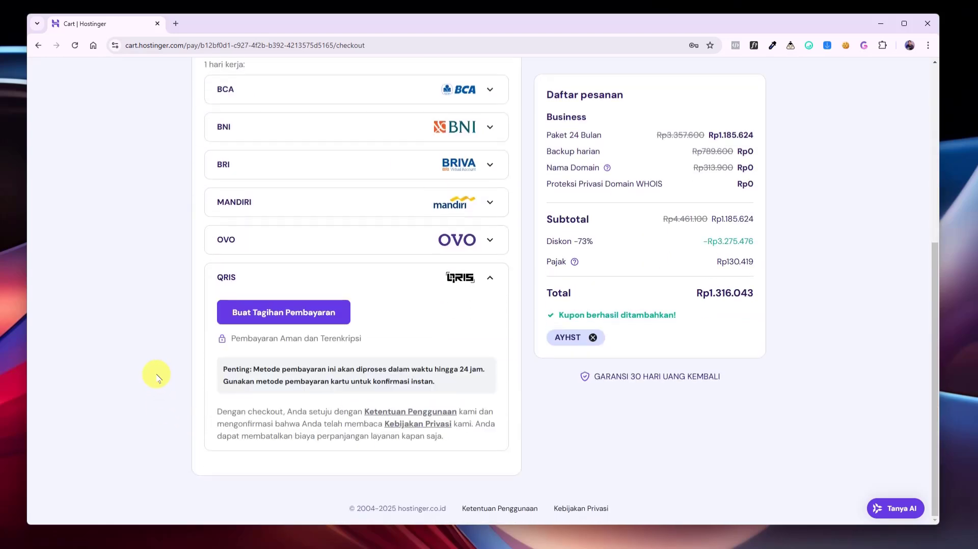
pyautogui.scroll(1, 405, 367)
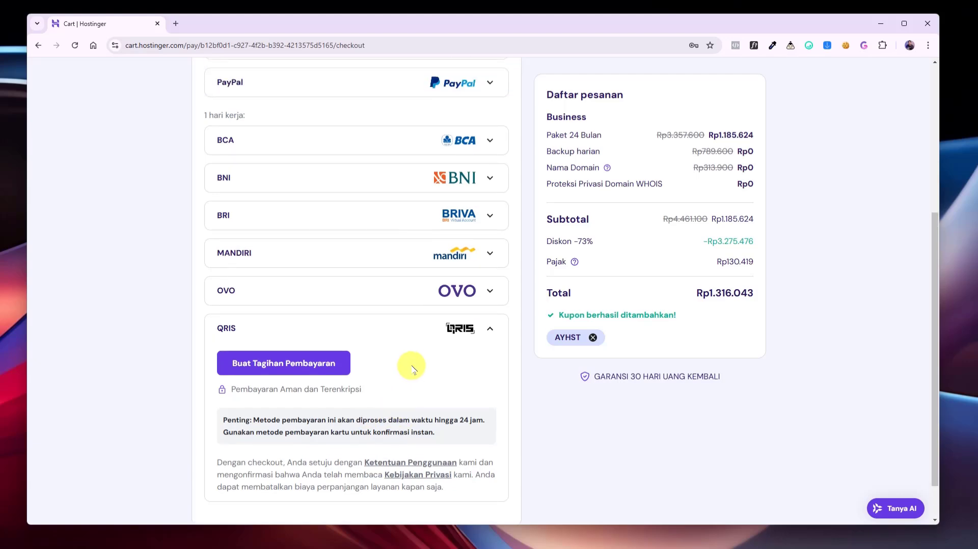
pyautogui.scroll(3, 492, 341)
pyautogui.scroll(-5, 486, 359)
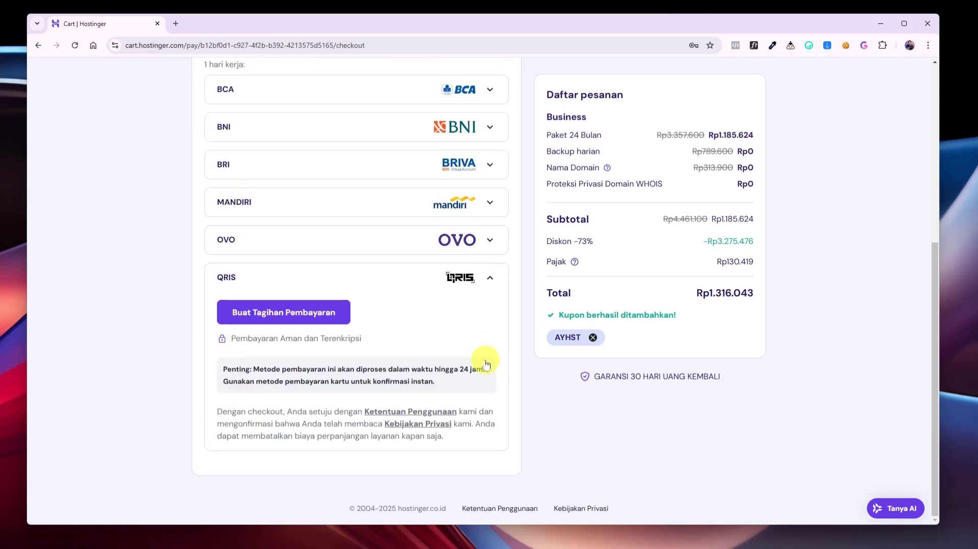
pyautogui.scroll(6, 481, 356)
pyautogui.scroll(-6, 256, 319)
pyautogui.scroll(6, 476, 368)
pyautogui.scroll(-3, 459, 273)
pyautogui.scroll(-3, 461, 334)
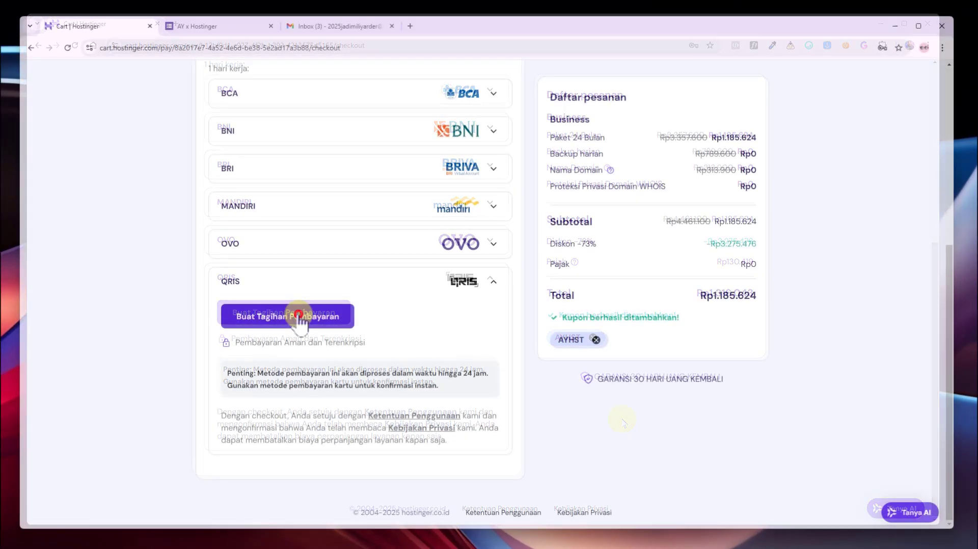
# Create the QRIS payment bill and select the invoice number on the Xendit checkout page
pyautogui.click(297, 314)
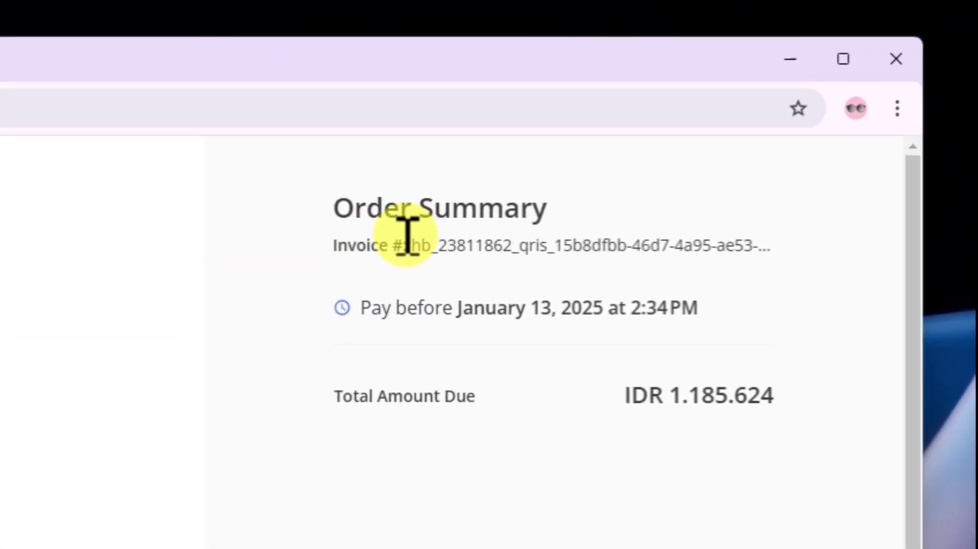
pyautogui.moveTo(407, 239); pyautogui.dragTo(769, 265)
pyautogui.click(569, 248)
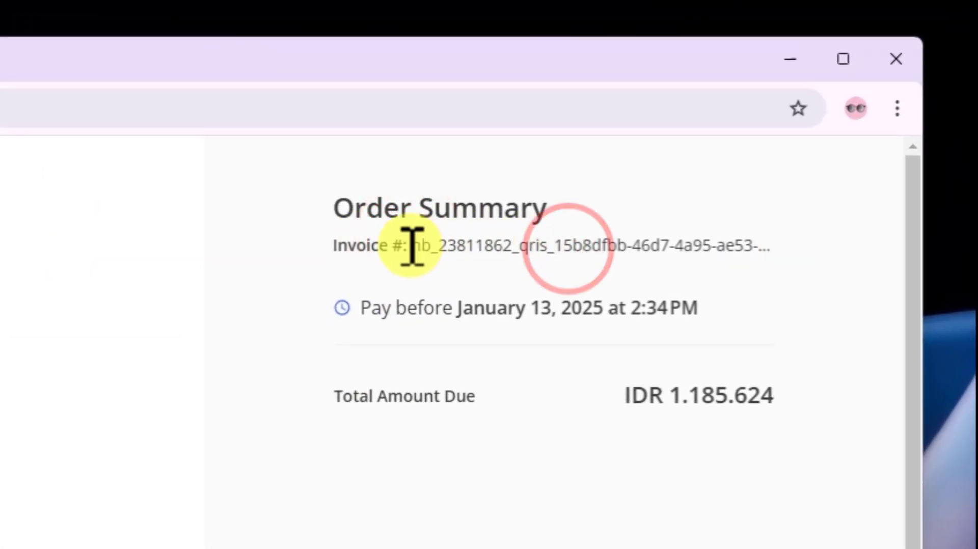
pyautogui.moveTo(408, 243); pyautogui.dragTo(512, 240)
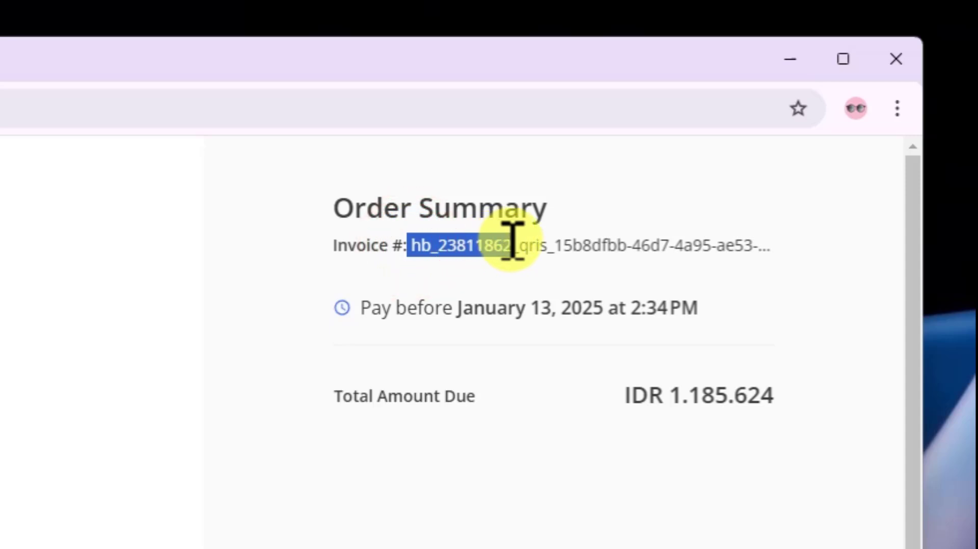
pyautogui.click(417, 252)
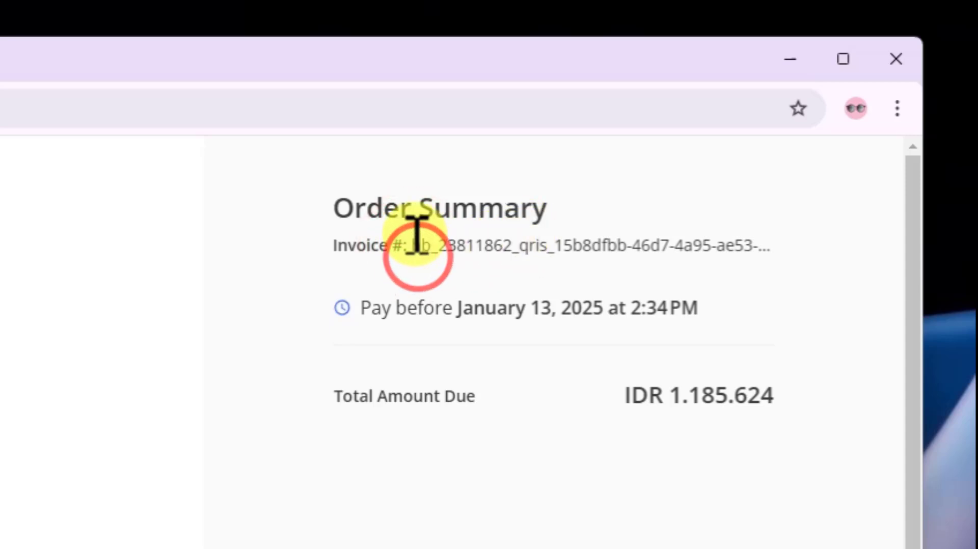
pyautogui.moveTo(414, 234); pyautogui.dragTo(508, 240)
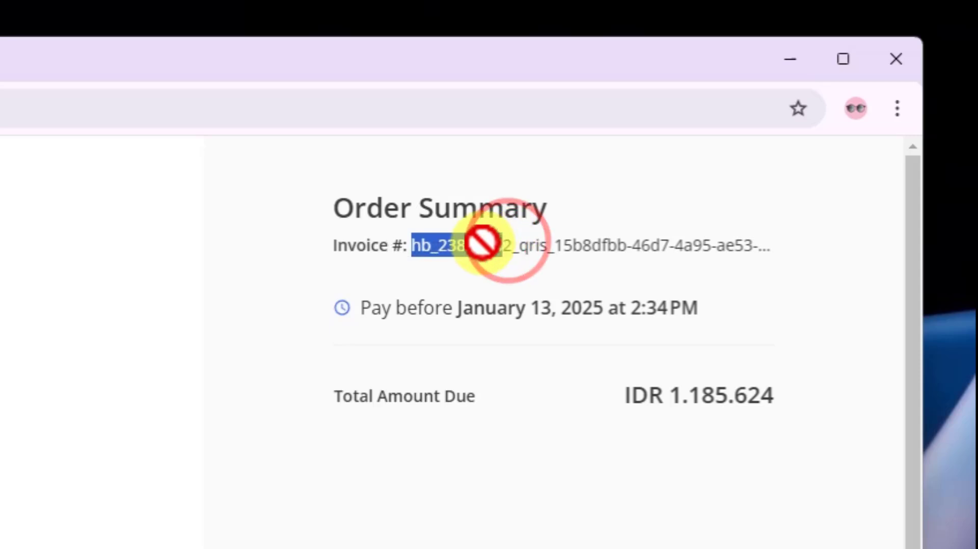
pyautogui.click(482, 242)
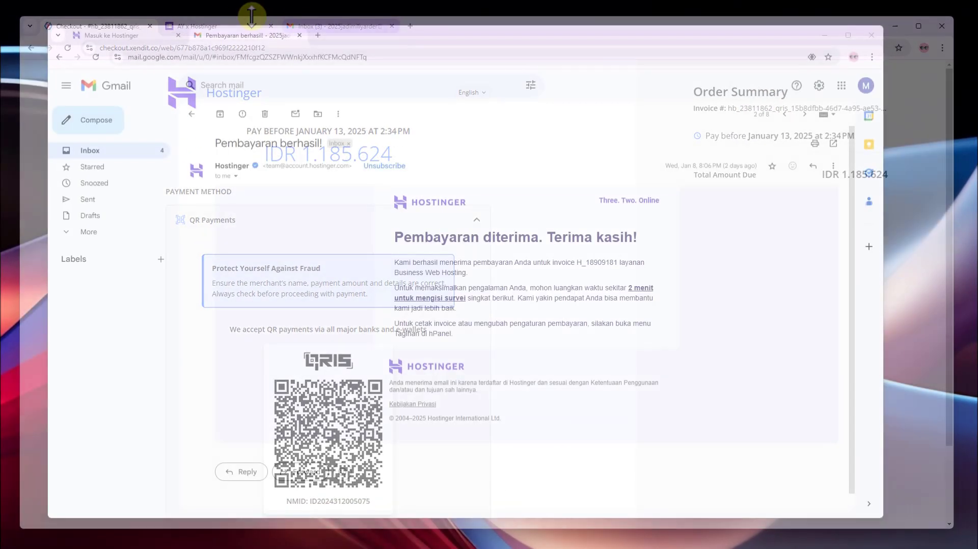
# Open Hostinger's 'Verifikasi email Anda' message from the Gmail inbox
pyautogui.click(192, 114)
pyautogui.click(406, 434)
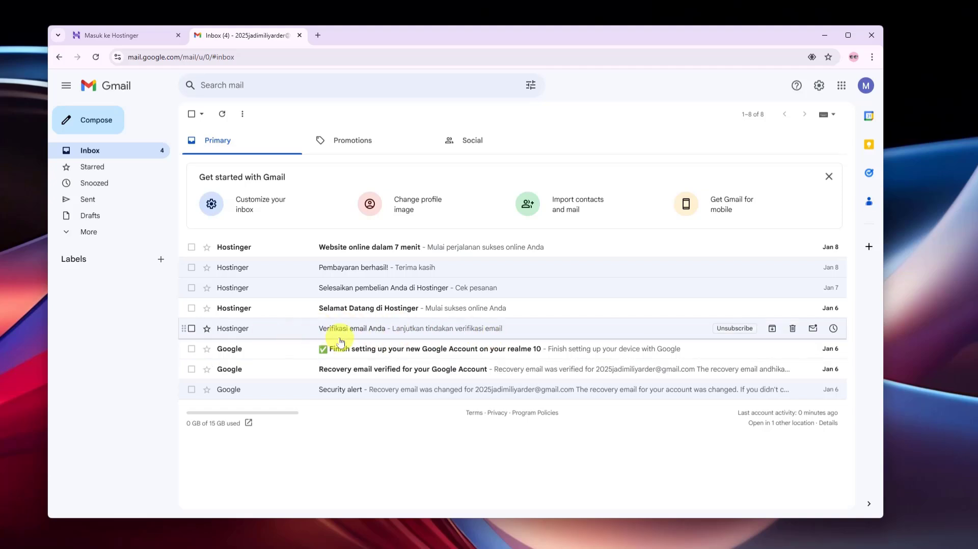
pyautogui.click(308, 330)
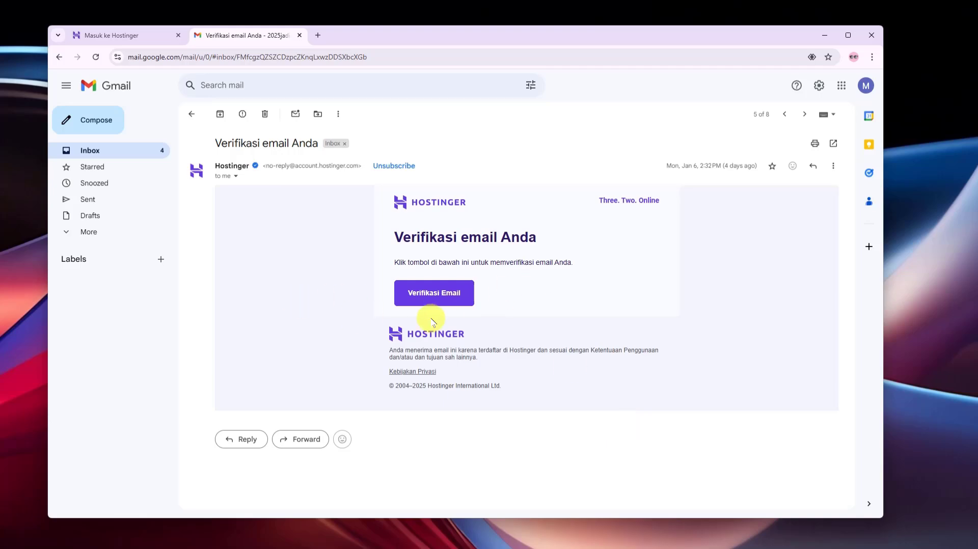
# Return to the Gmail inbox and minimize the step by step.png image viewer
pyautogui.click(193, 113)
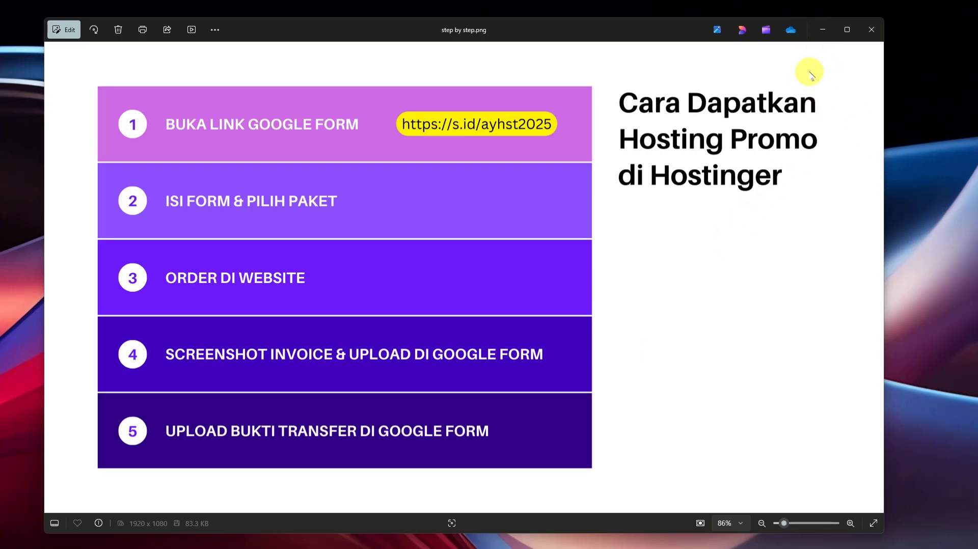
pyautogui.click(821, 36)
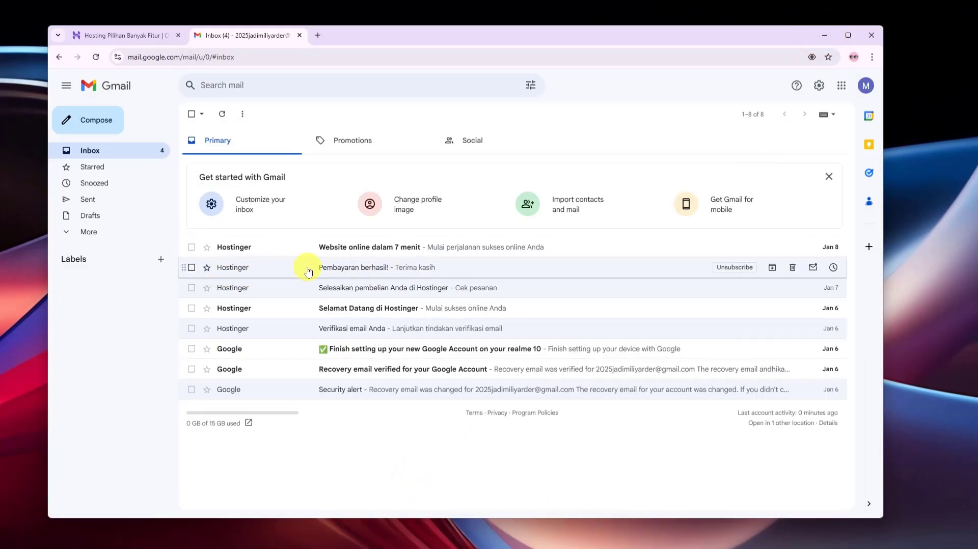
# Read the 'Pembayaran berhasil!' payment email, then return to the hostinger.co.id tab
pyautogui.click(369, 266)
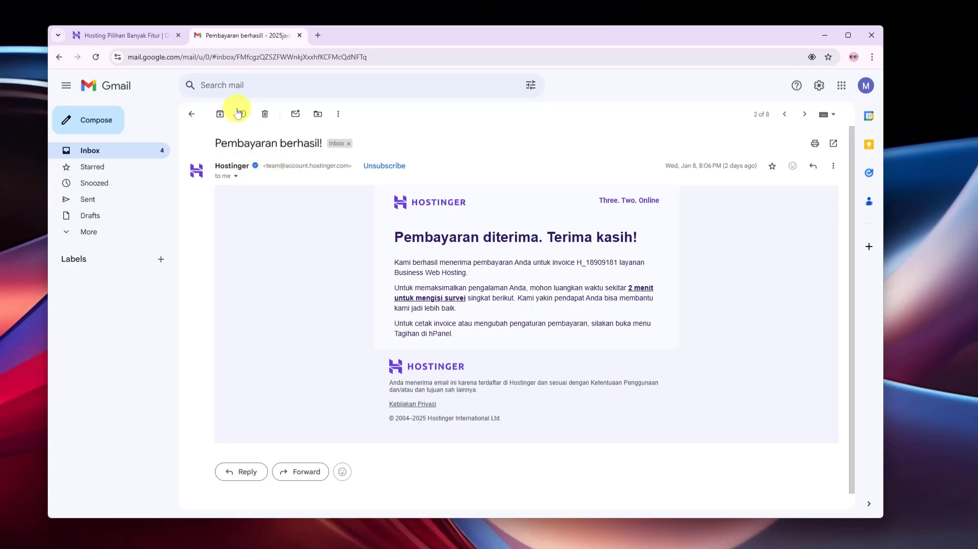
pyautogui.click(157, 39)
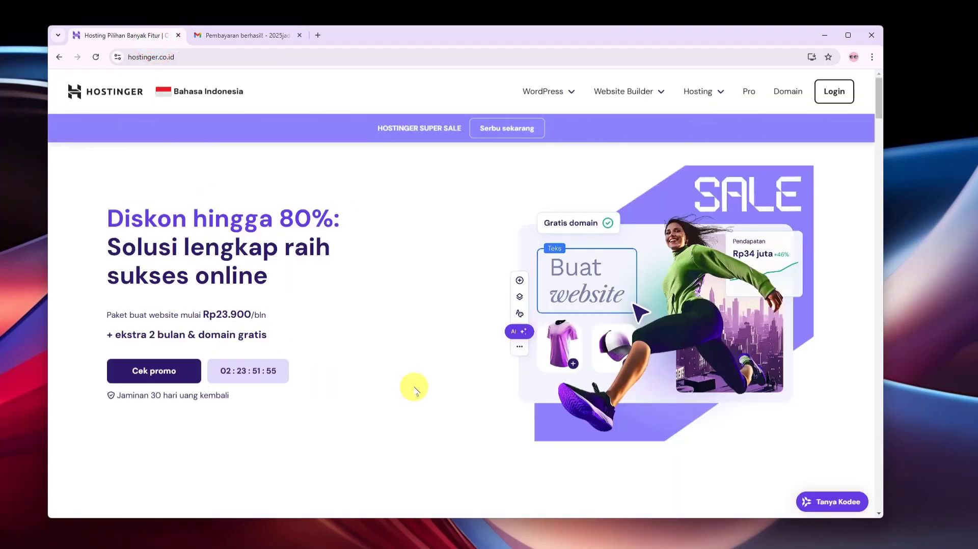
# Sign in to the Hostinger account from the login page with Masuk
pyautogui.click(832, 224)
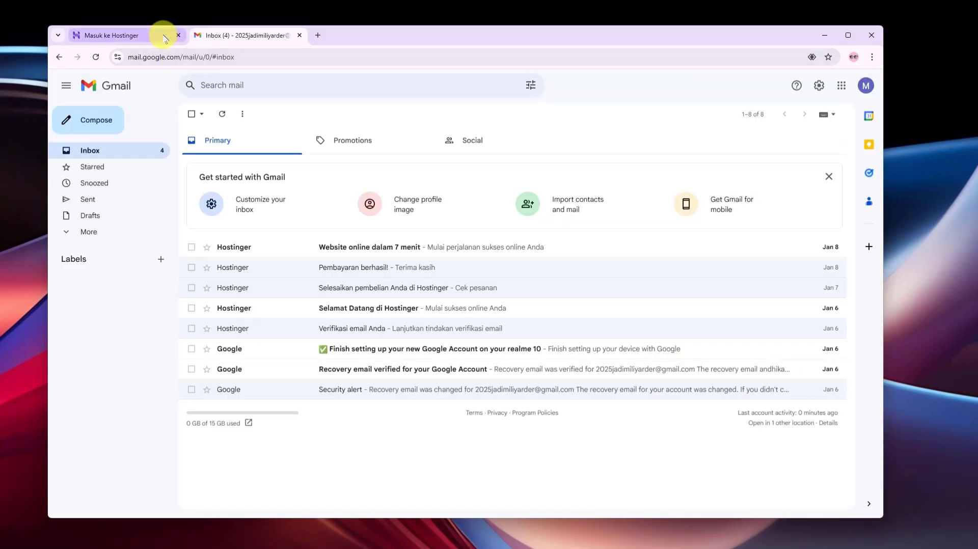
pyautogui.click(154, 39)
pyautogui.click(237, 188)
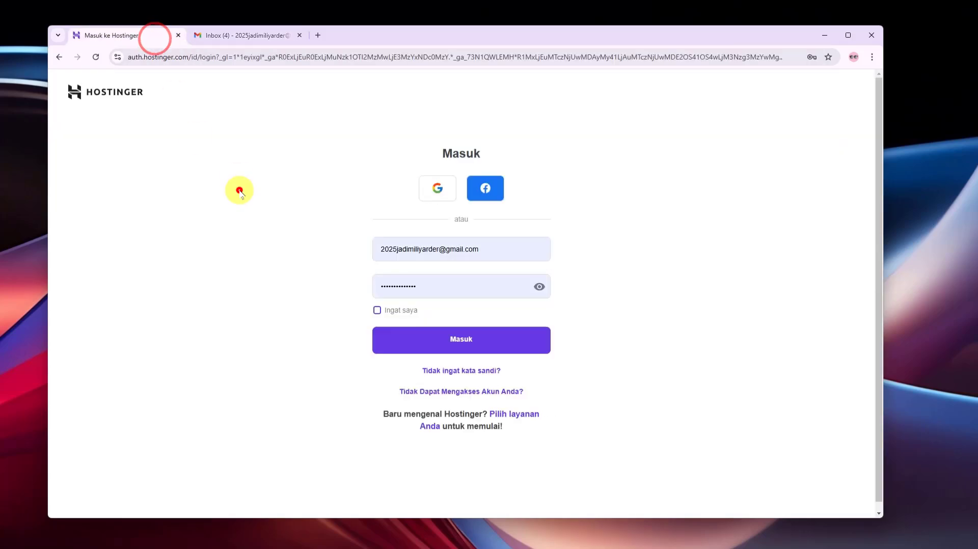
pyautogui.click(448, 339)
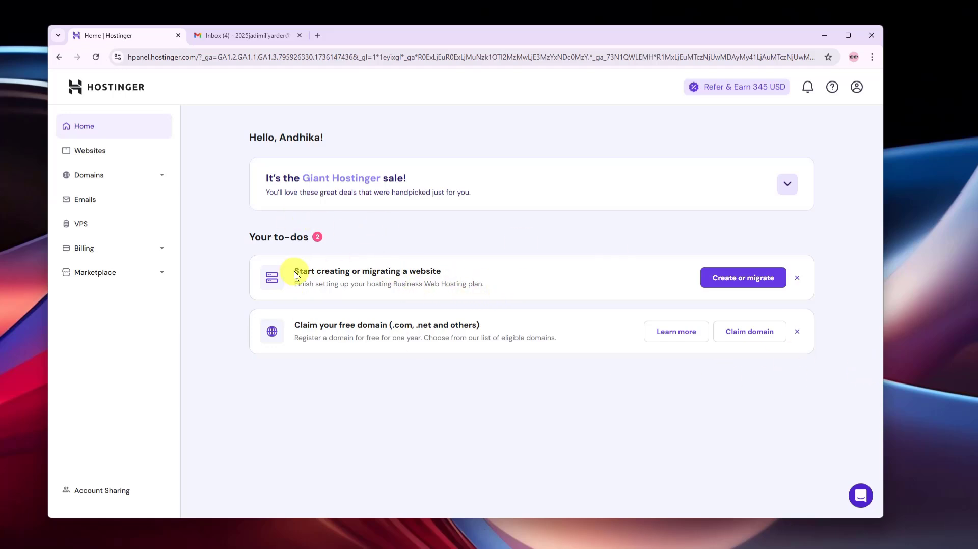
# Look over the hPanel Home to-dos: create or migrate a website, and claim a free domain
pyautogui.moveTo(295, 271); pyautogui.dragTo(451, 273)
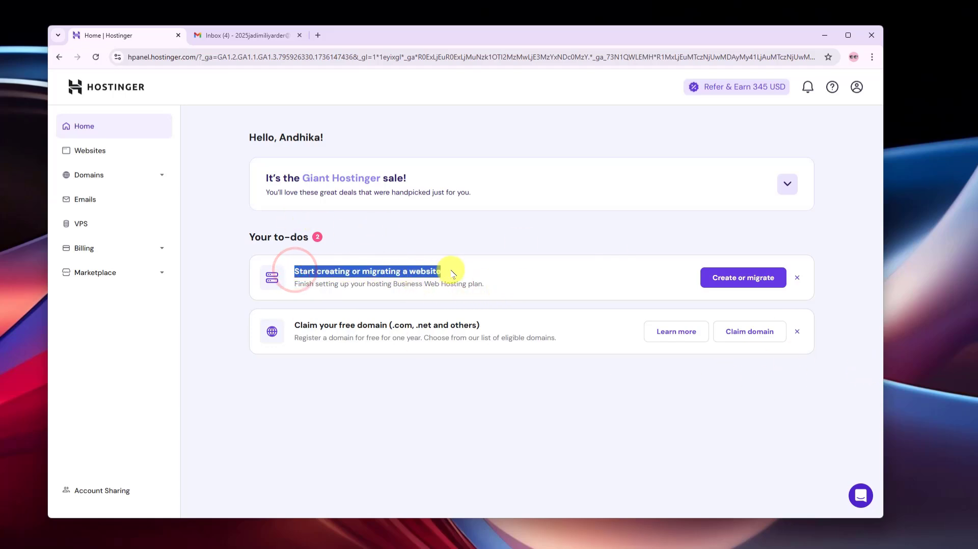
pyautogui.click(517, 427)
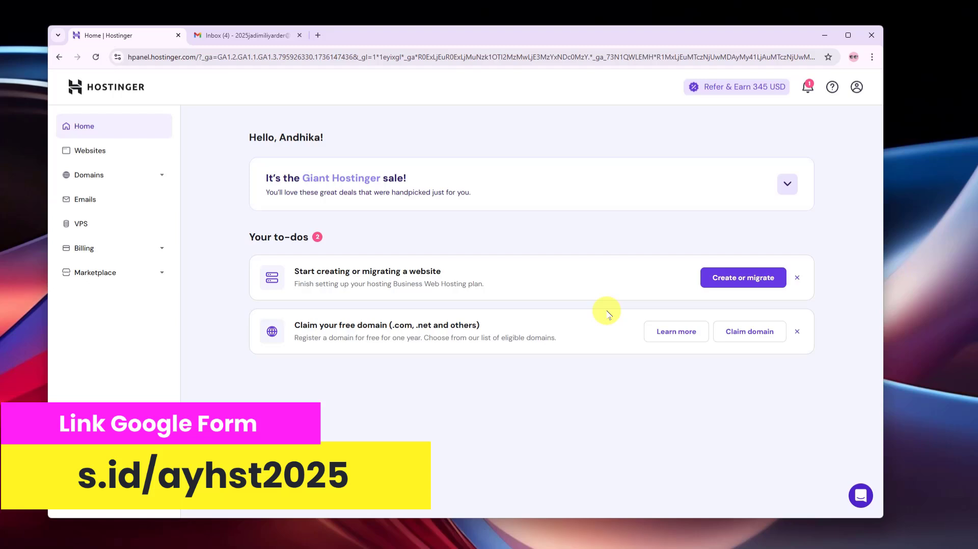
pyautogui.click(607, 405)
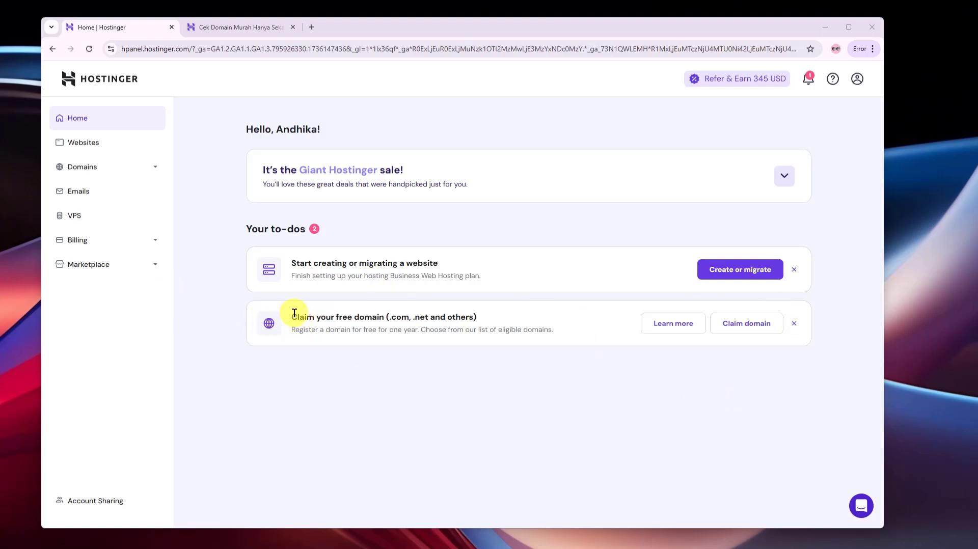
# Start claiming the free domain from the 'Claim your free domain' to-do
pyautogui.moveTo(293, 313); pyautogui.dragTo(387, 314)
pyautogui.click(393, 343)
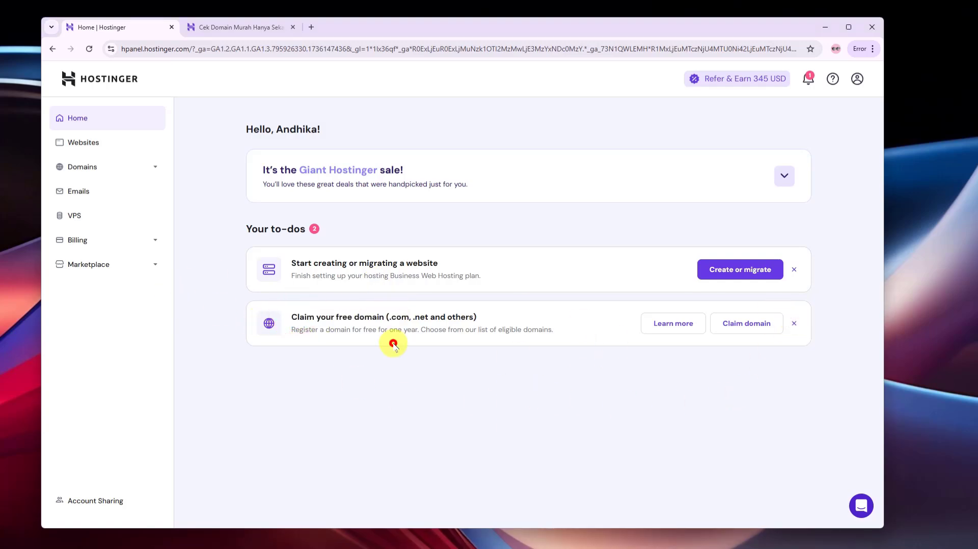
pyautogui.click(752, 326)
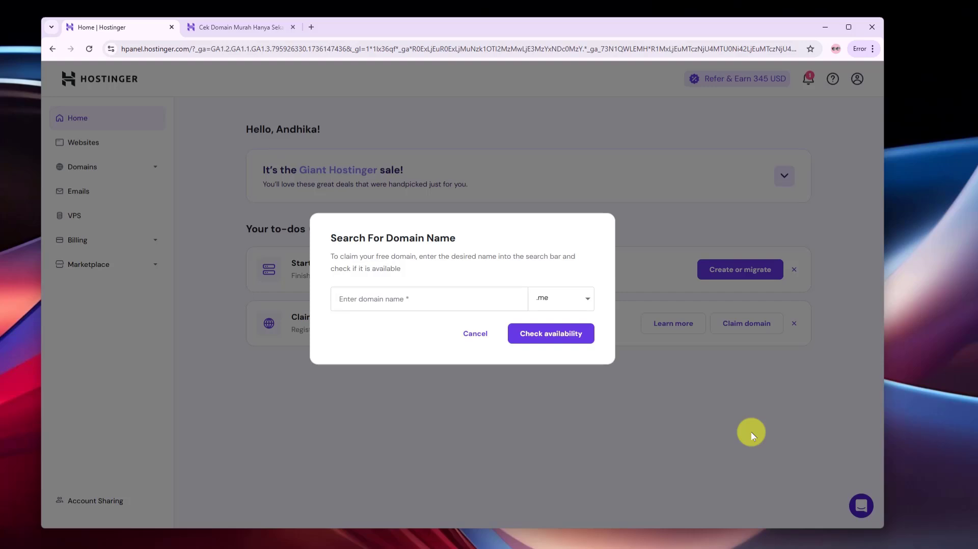
# Browse the offered domain extensions while keeping .me selected
pyautogui.click(411, 302)
pyautogui.click(414, 332)
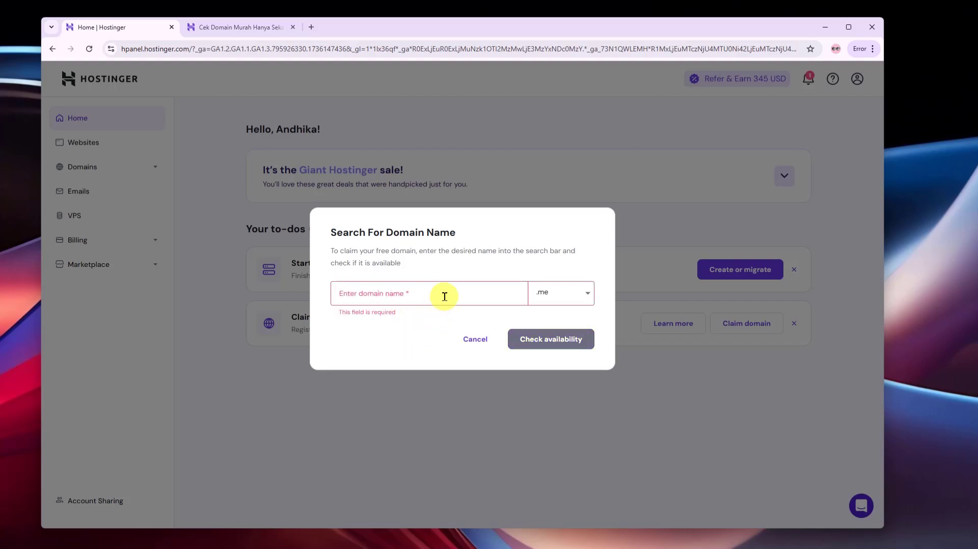
pyautogui.click(569, 297)
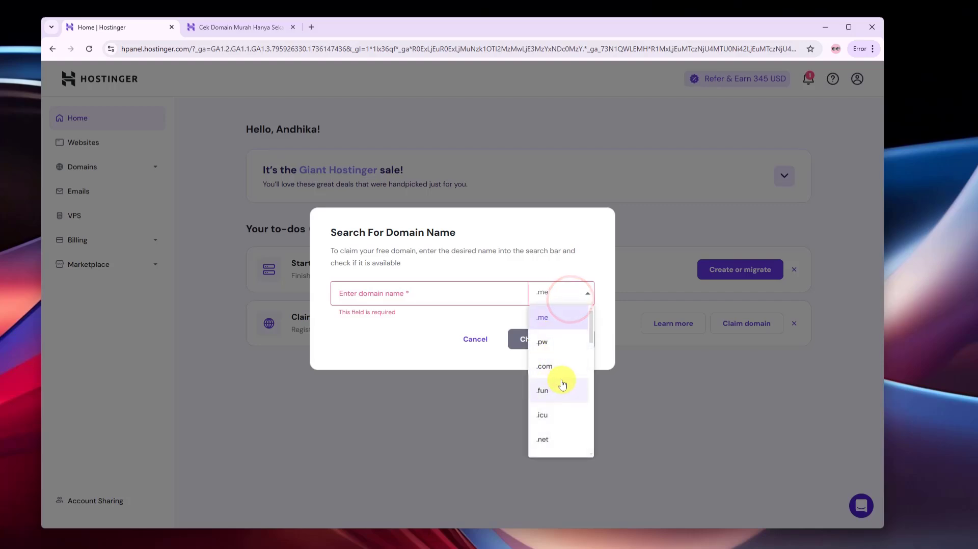
pyautogui.scroll(-3, 546, 422)
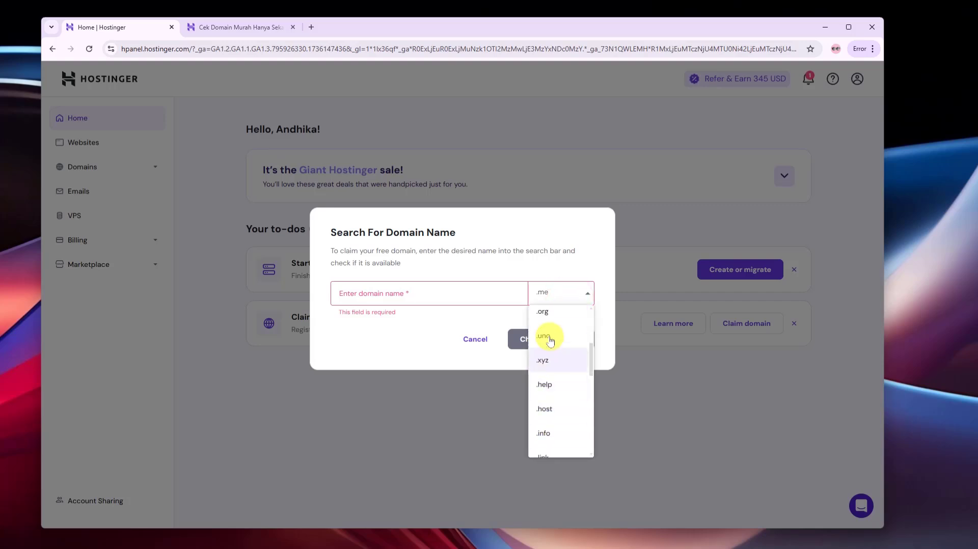
pyautogui.scroll(-5, 555, 439)
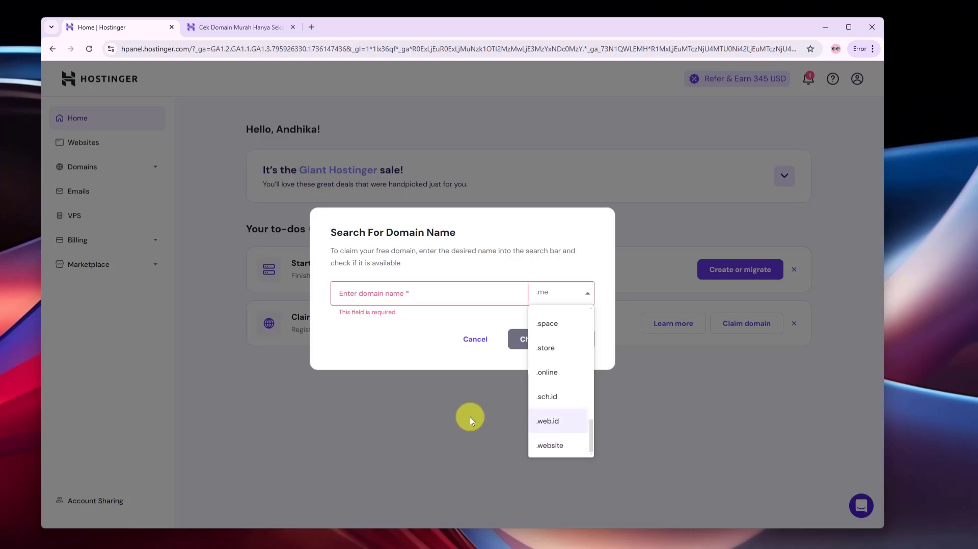
pyautogui.click(405, 346)
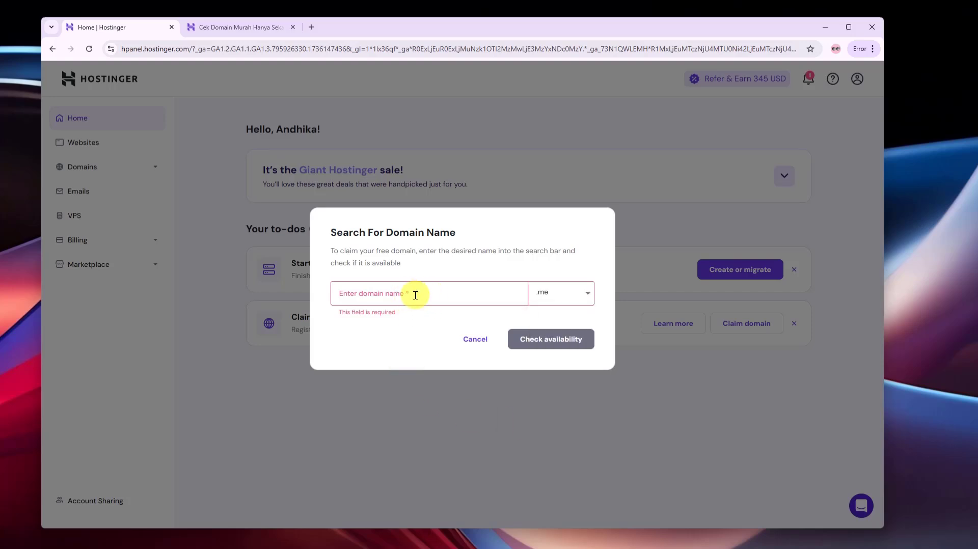
pyautogui.click(577, 296)
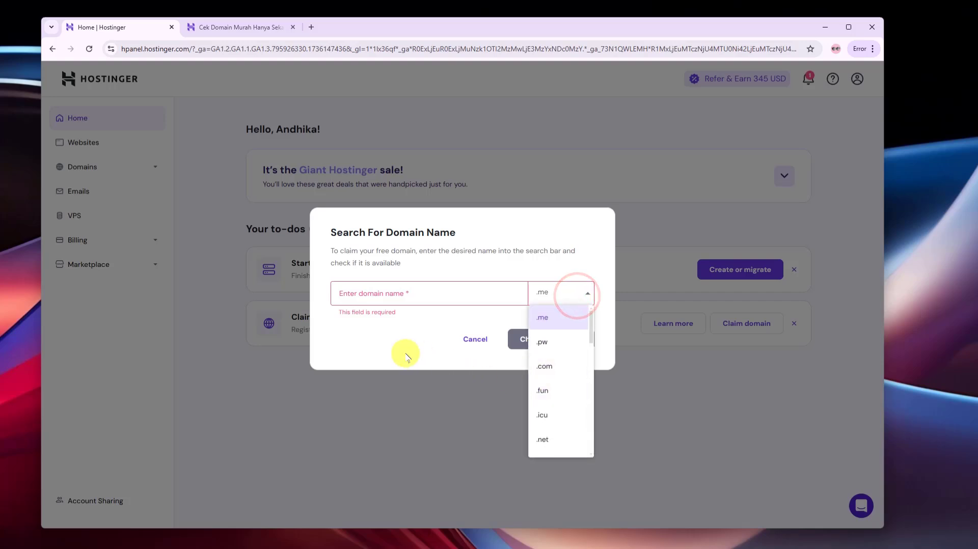
pyautogui.click(397, 339)
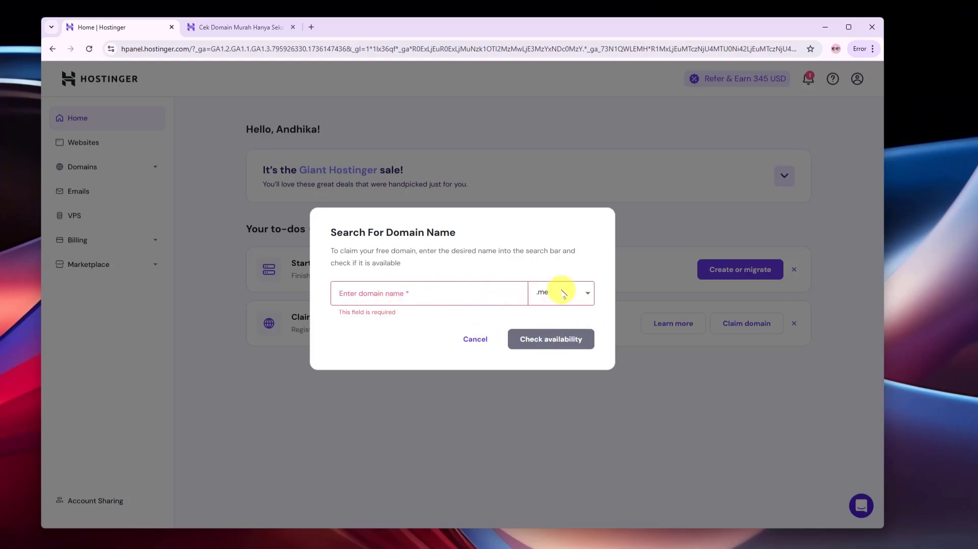
# Enter soogih as the domain name with .me and check its availability
pyautogui.click(462, 289)
pyautogui.click(401, 346)
pyautogui.click(450, 293)
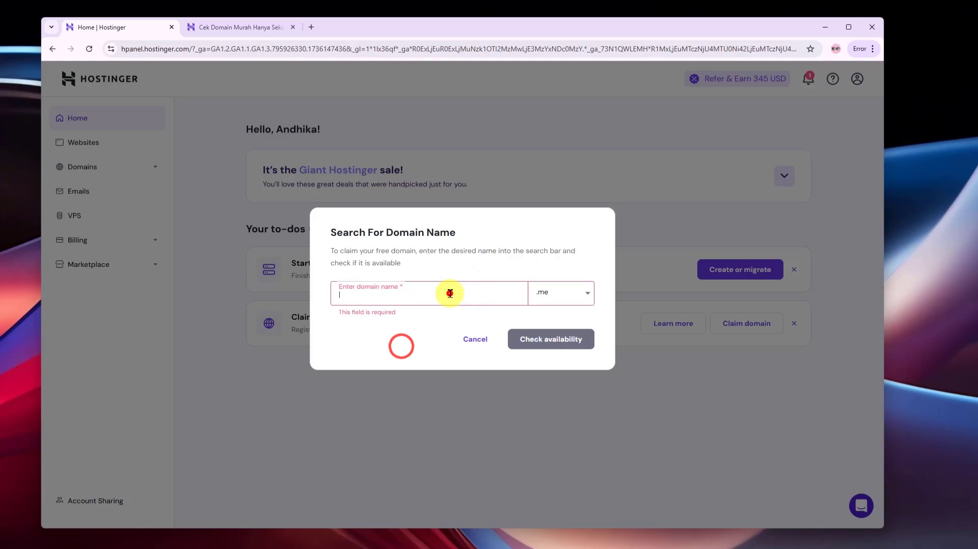
pyautogui.write('soogih')
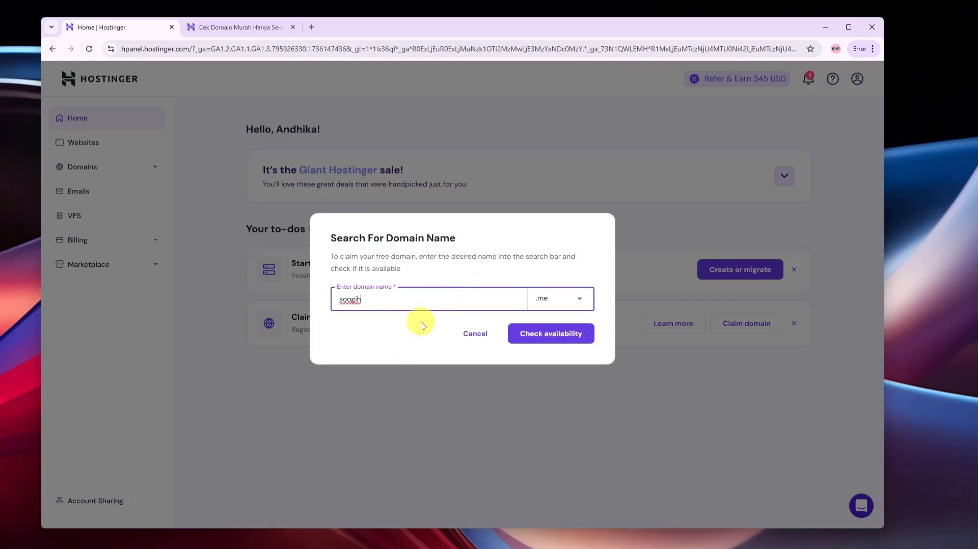
pyautogui.click(383, 333)
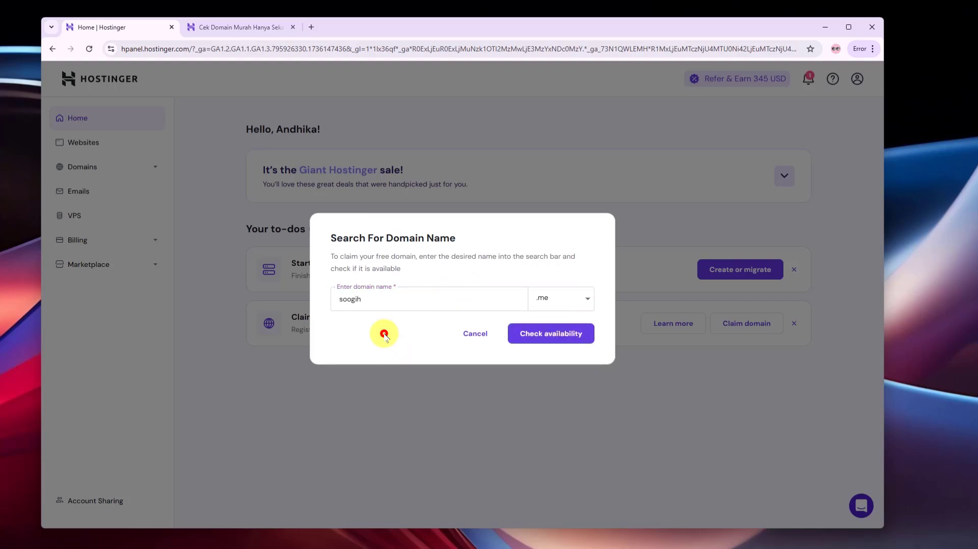
pyautogui.click(585, 299)
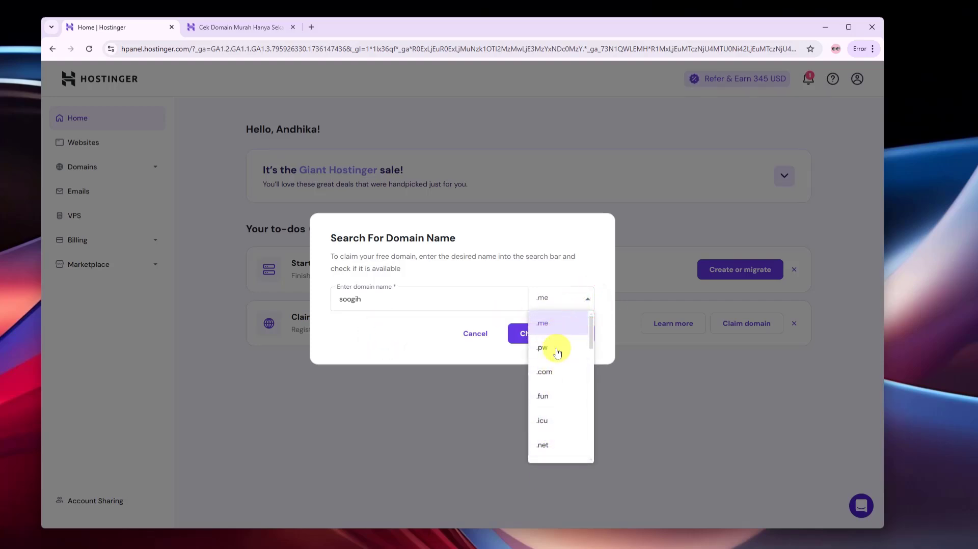
pyautogui.scroll(-5, 560, 387)
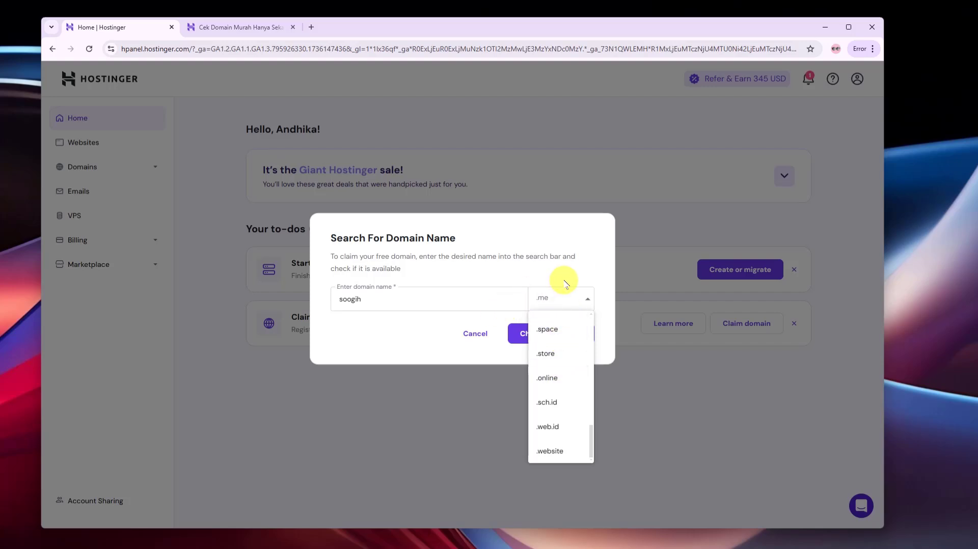
pyautogui.click(441, 331)
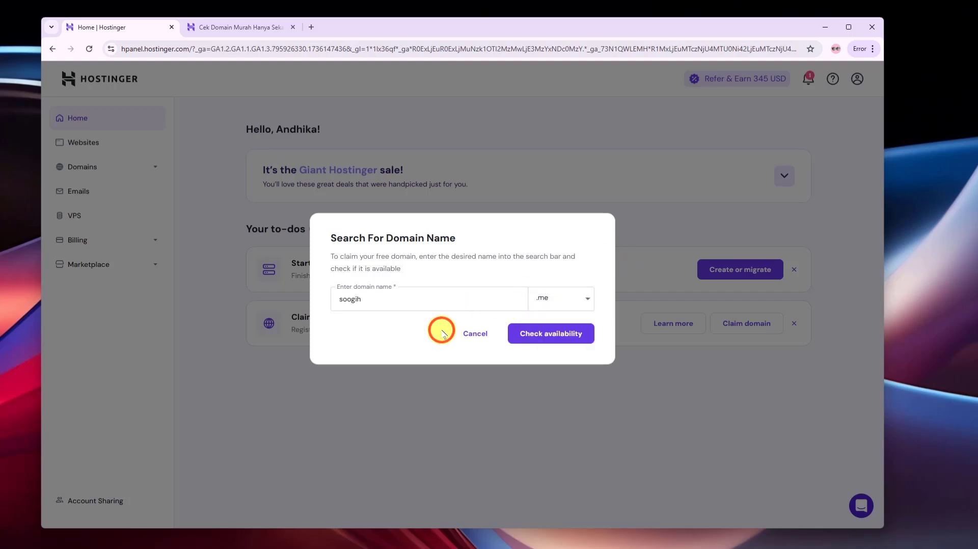
pyautogui.click(584, 300)
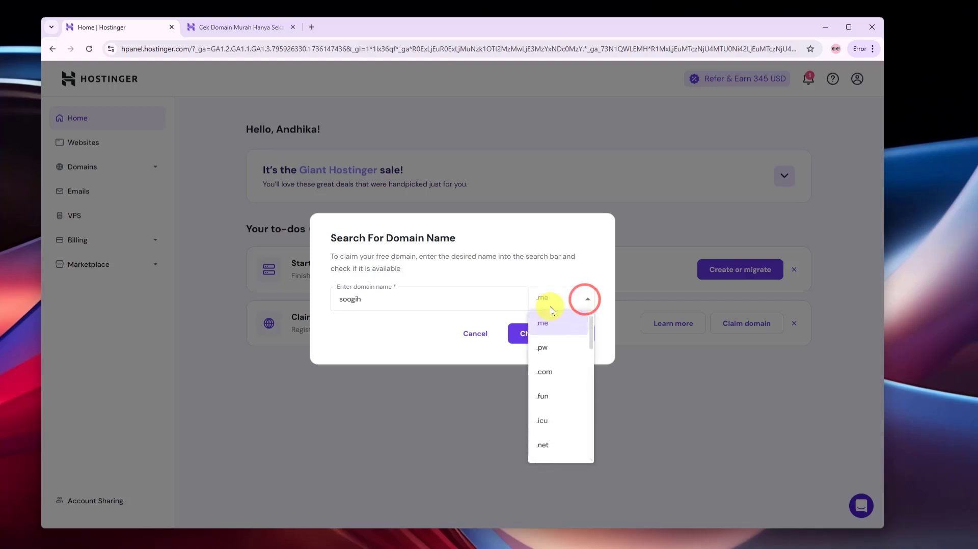
pyautogui.click(447, 331)
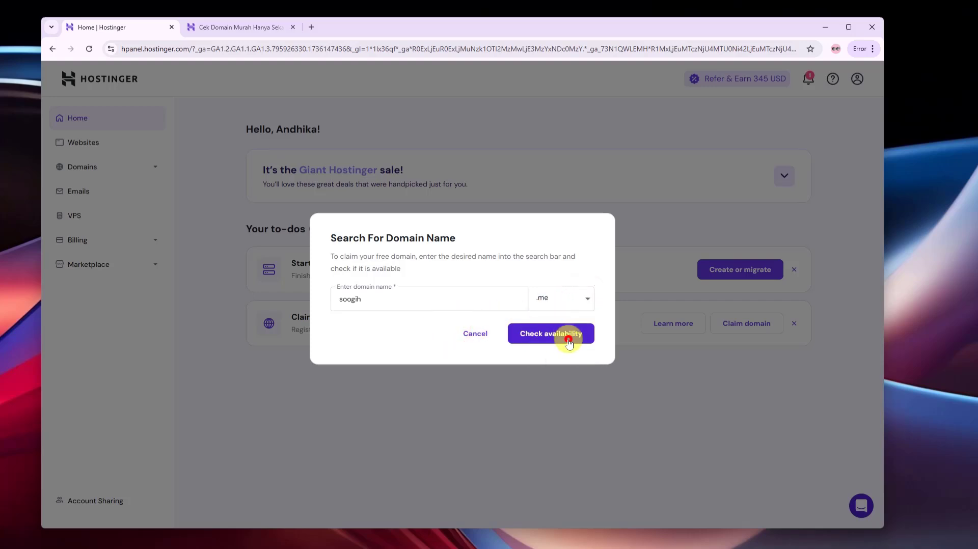
pyautogui.click(569, 343)
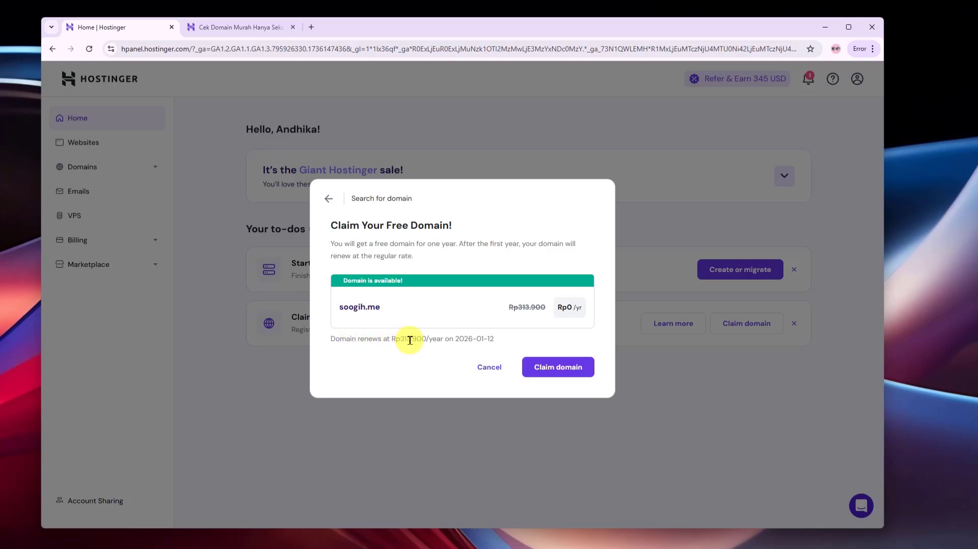
# Review the soogih.me offer, free first year renewing at Rp313.900 in 2026, then cancel
pyautogui.doubleClick(463, 342)
pyautogui.click(427, 354)
pyautogui.click(486, 374)
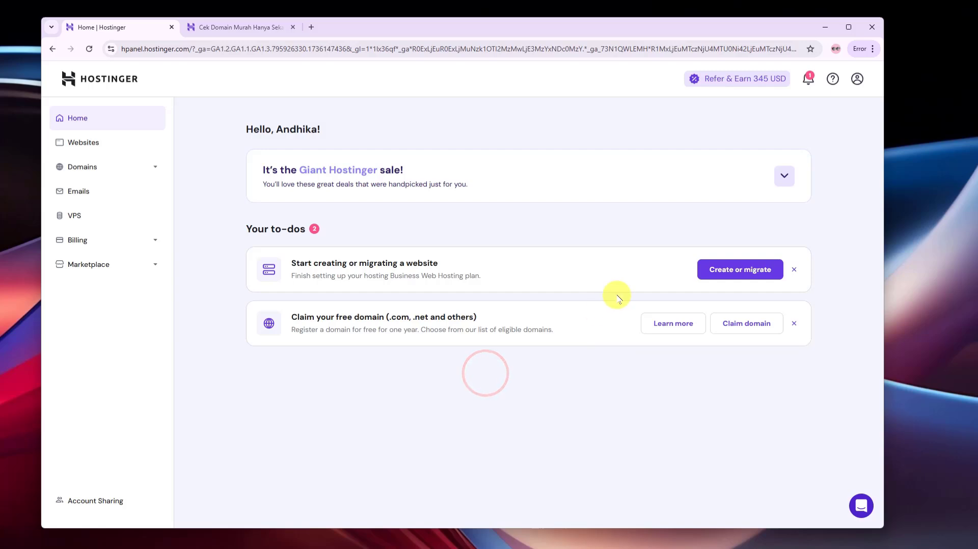
# Reopen the free domain search and enter soogih as the name
pyautogui.click(727, 319)
pyautogui.click(443, 299)
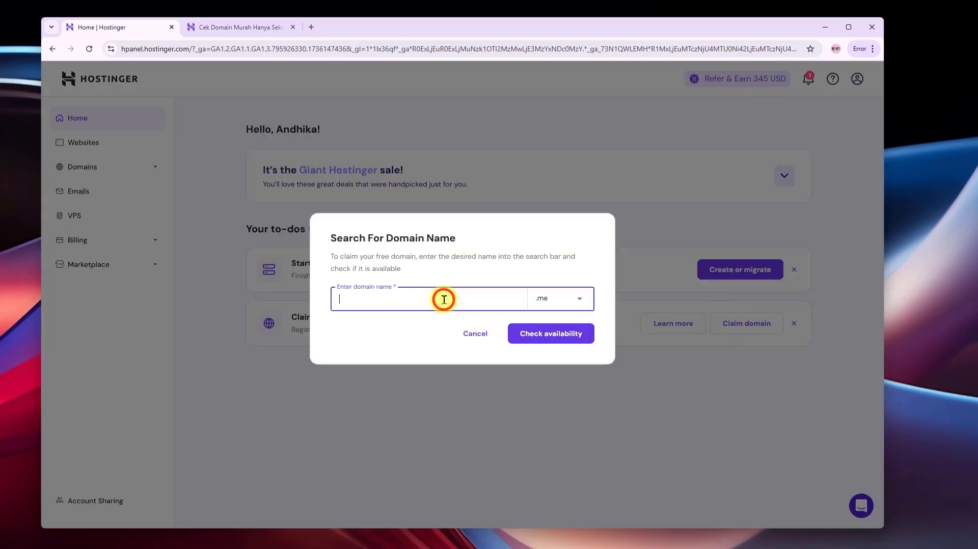
pyautogui.write('soogih')
pyautogui.doubleClick(360, 300)
# Switch the domain extension from .me to .my.id
pyautogui.click(563, 298)
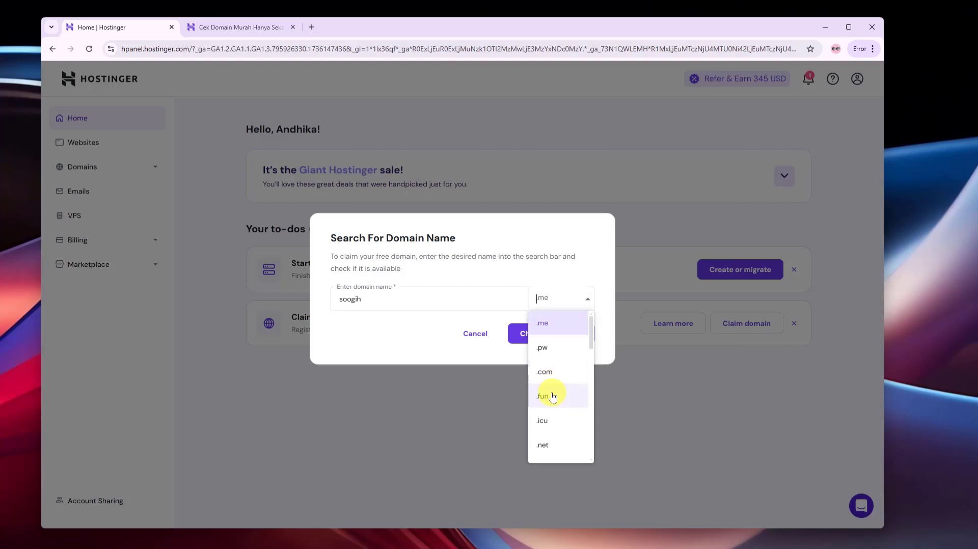
pyautogui.click(402, 333)
pyautogui.click(584, 299)
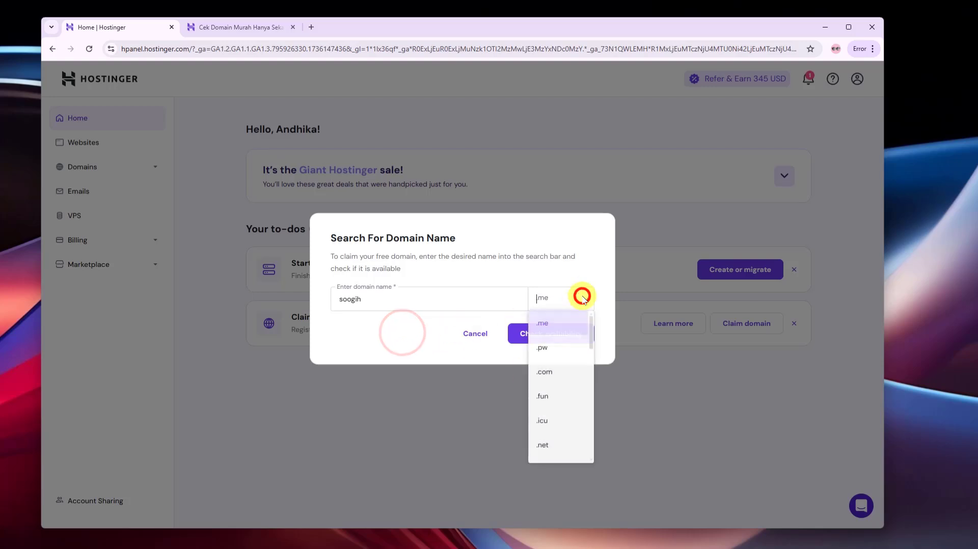
pyautogui.scroll(-5, 569, 429)
pyautogui.scroll(-4, 565, 425)
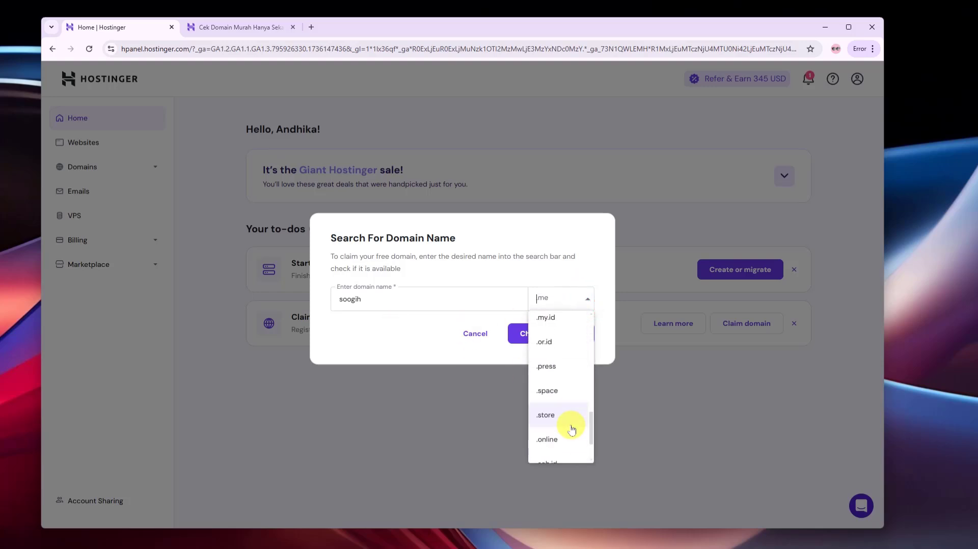
pyautogui.scroll(-5, 557, 423)
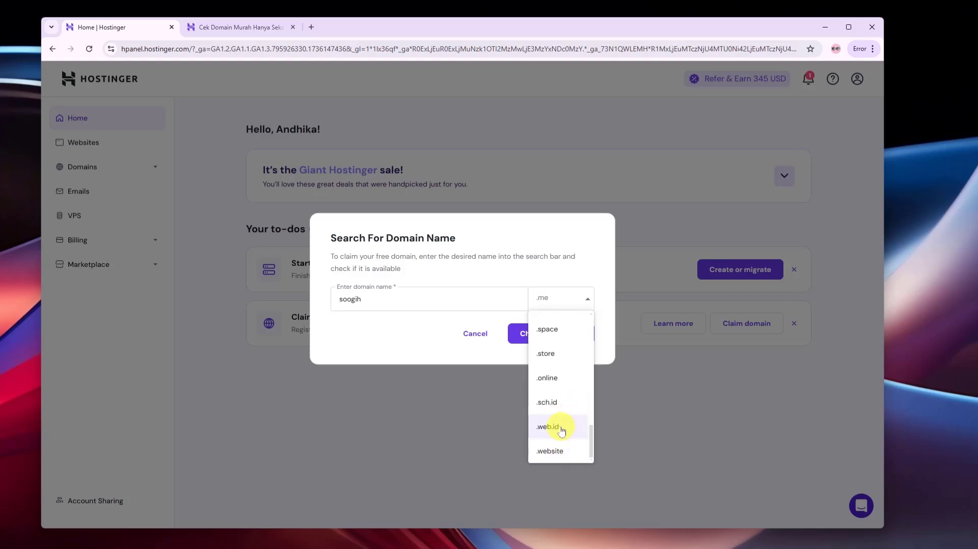
pyautogui.scroll(5, 560, 396)
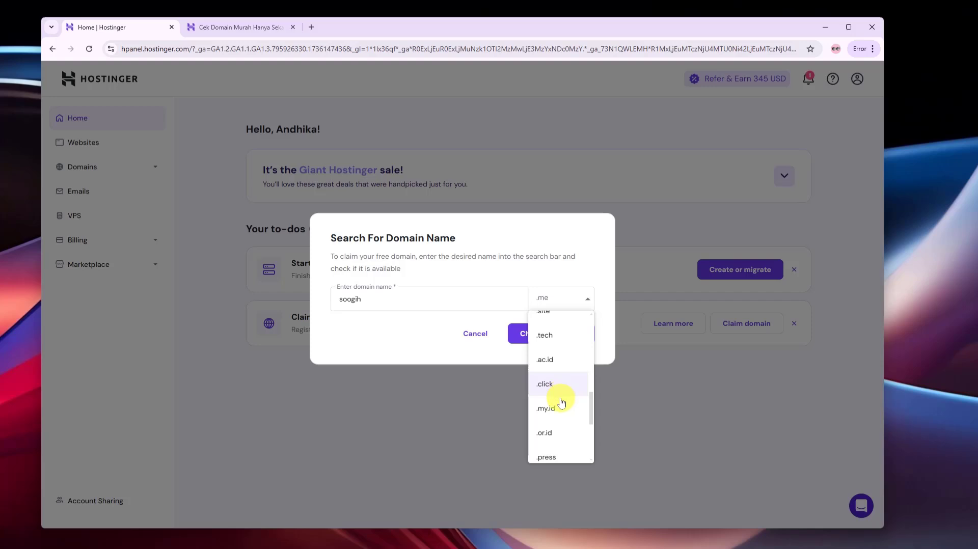
pyautogui.scroll(-5, 554, 422)
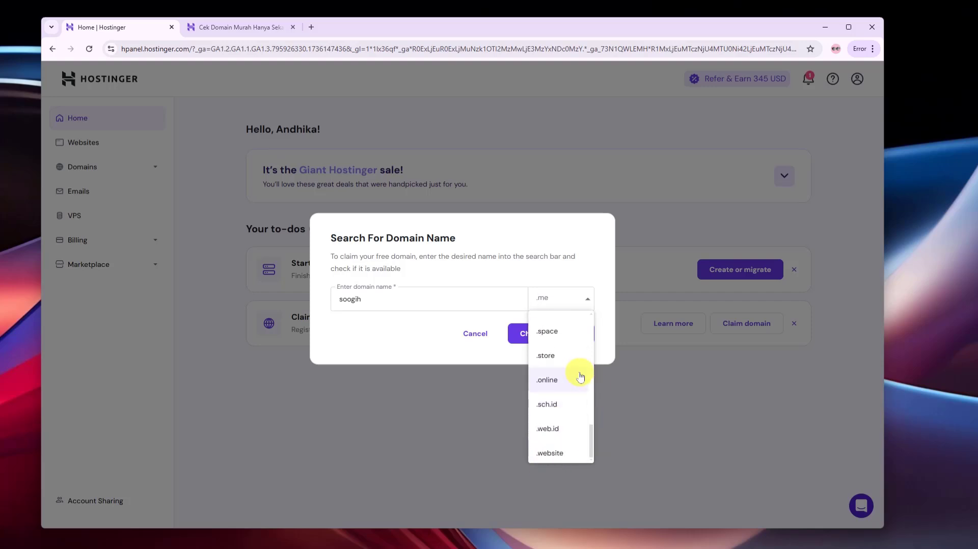
pyautogui.scroll(5, 549, 417)
pyautogui.click(559, 413)
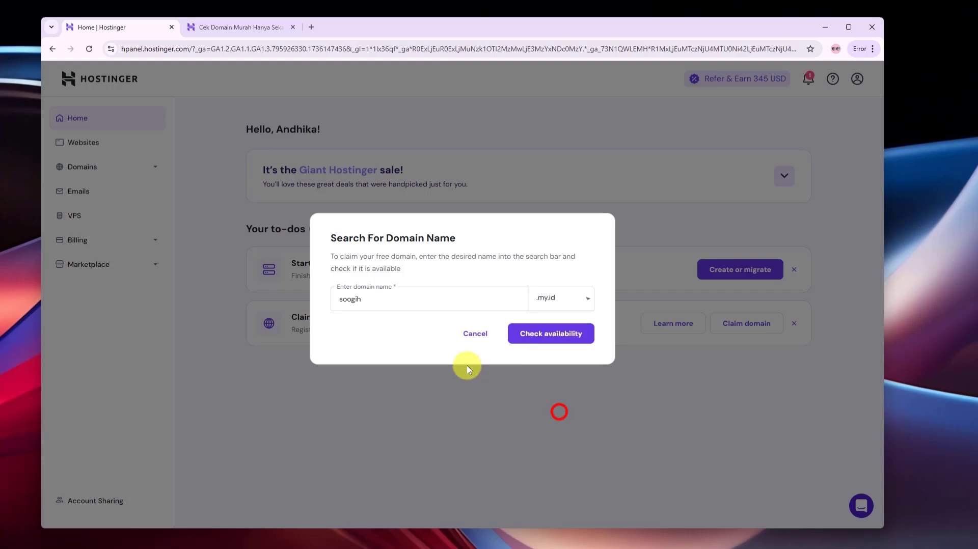
# Check soogih.my.id availability, then decline that offer
pyautogui.click(562, 339)
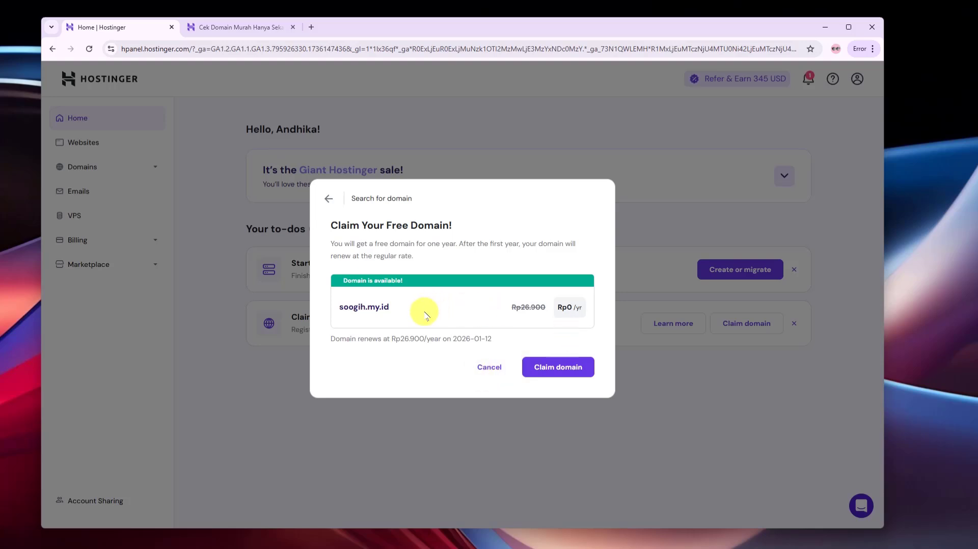
pyautogui.click(484, 368)
# Search soogih with the .me extension again and claim soogih.me as the free domain
pyautogui.click(735, 323)
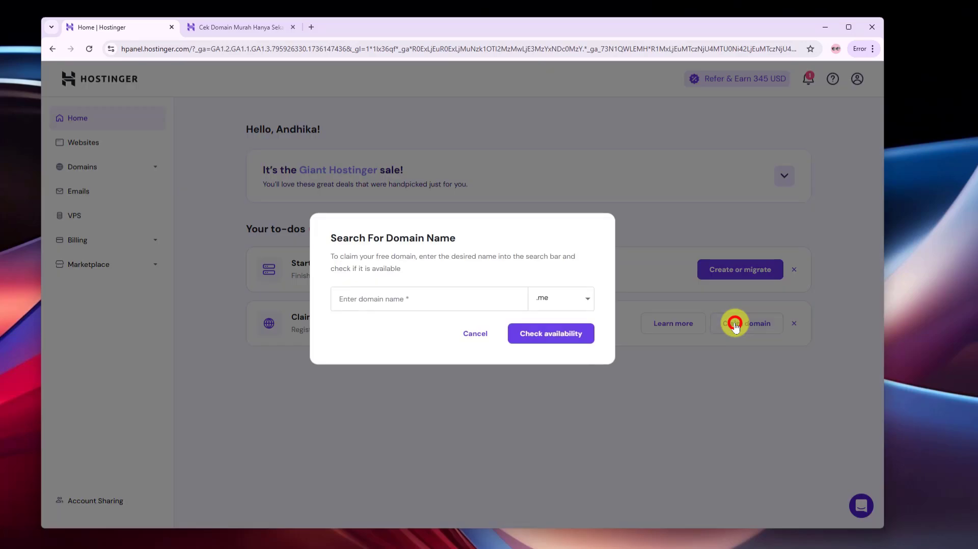
pyautogui.click(482, 298)
pyautogui.write('soogih')
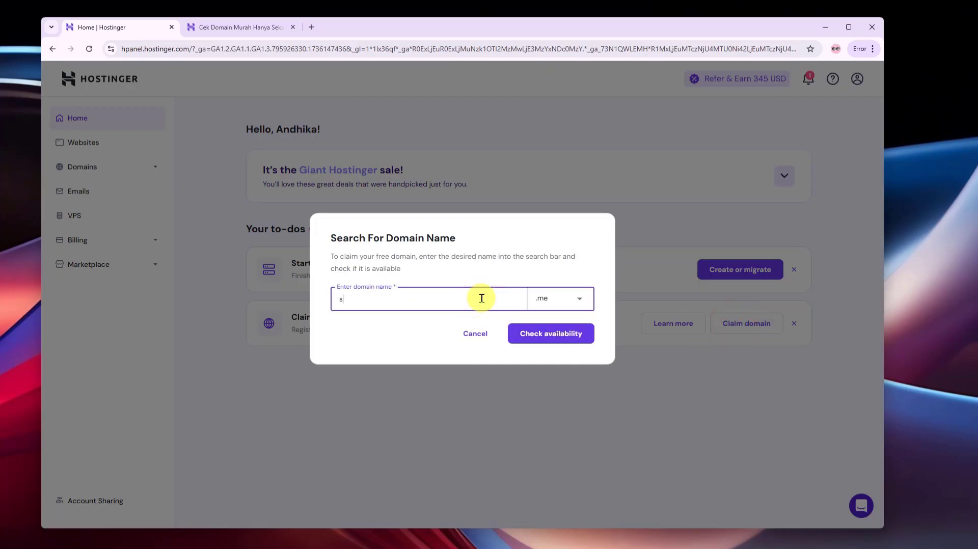
pyautogui.click(566, 303)
pyautogui.click(369, 313)
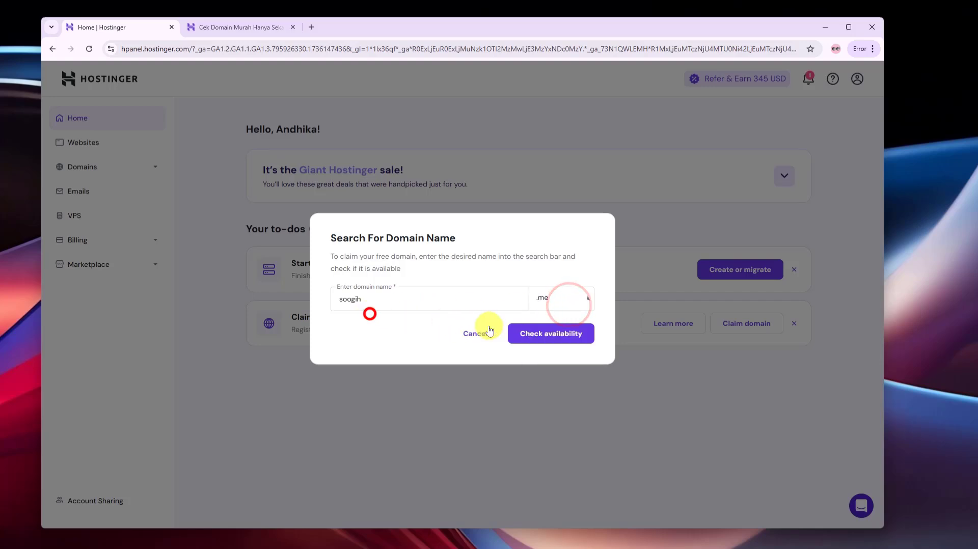
pyautogui.click(553, 334)
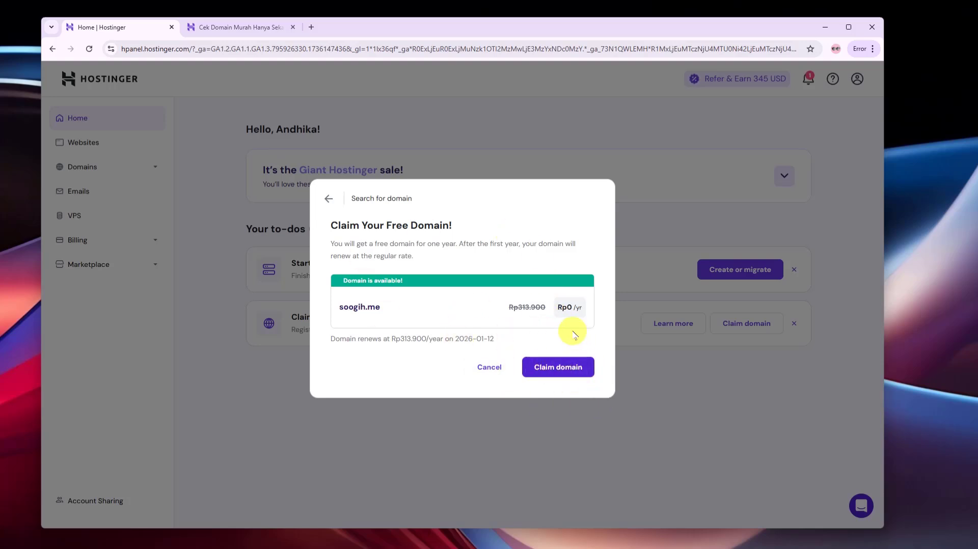
pyautogui.click(558, 368)
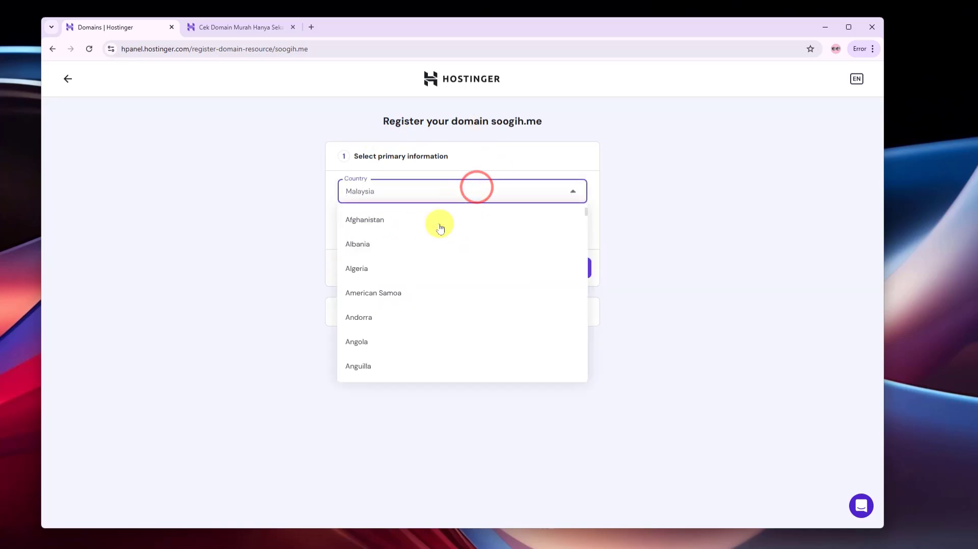
# Set the registration country to Indonesia, keep Personal as registrant type, and continue
pyautogui.write('ind')
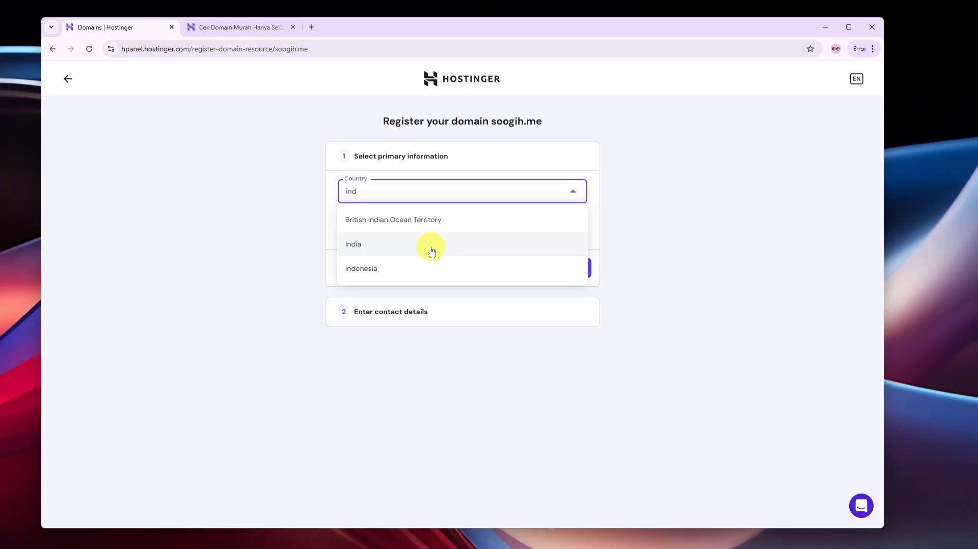
pyautogui.click(404, 264)
pyautogui.click(303, 256)
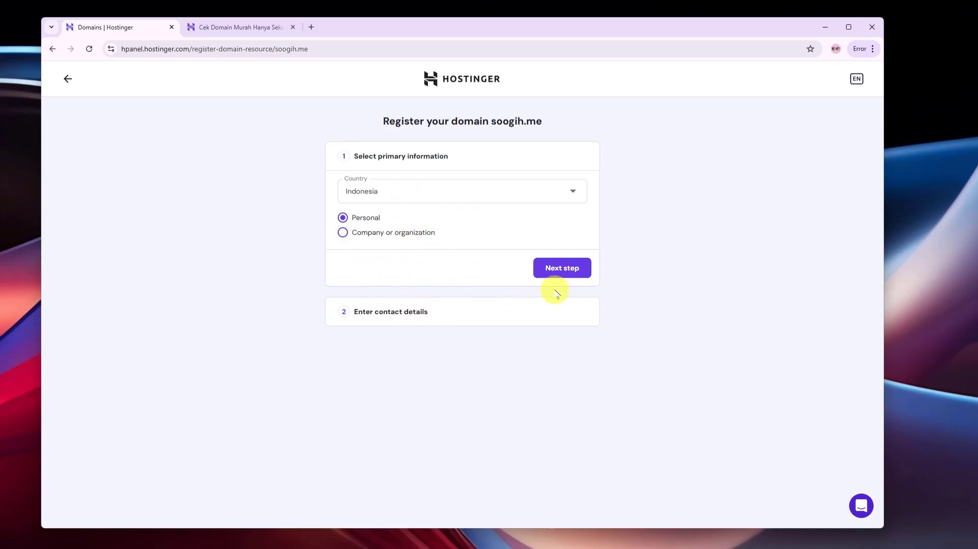
pyautogui.click(562, 268)
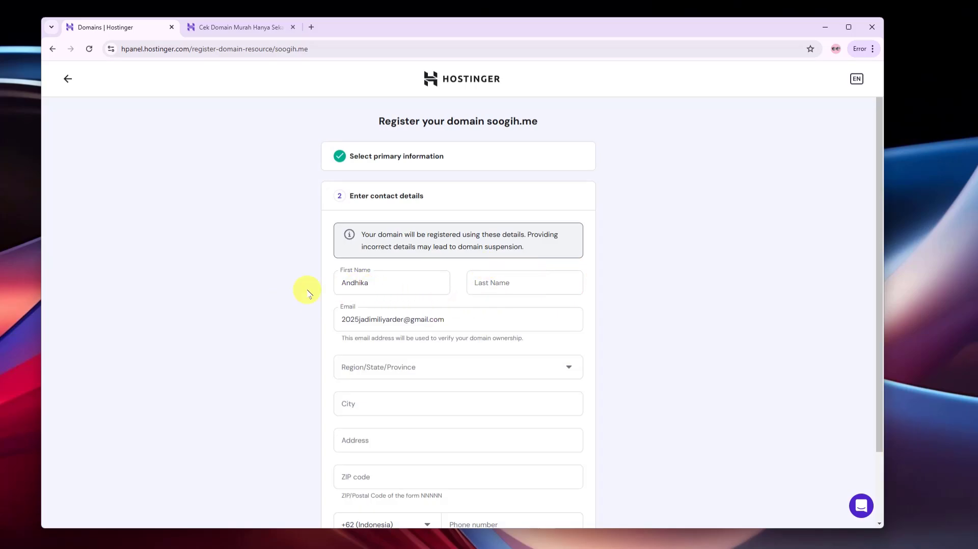
# Choose Jawa Tengah as the province and autofill the remaining contact details
pyautogui.scroll(-3, 301, 292)
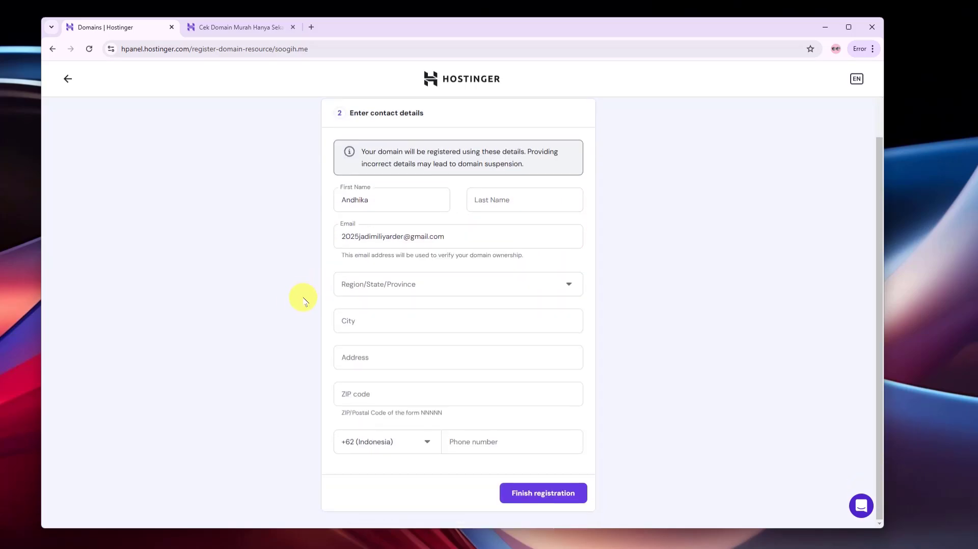
pyautogui.click(523, 285)
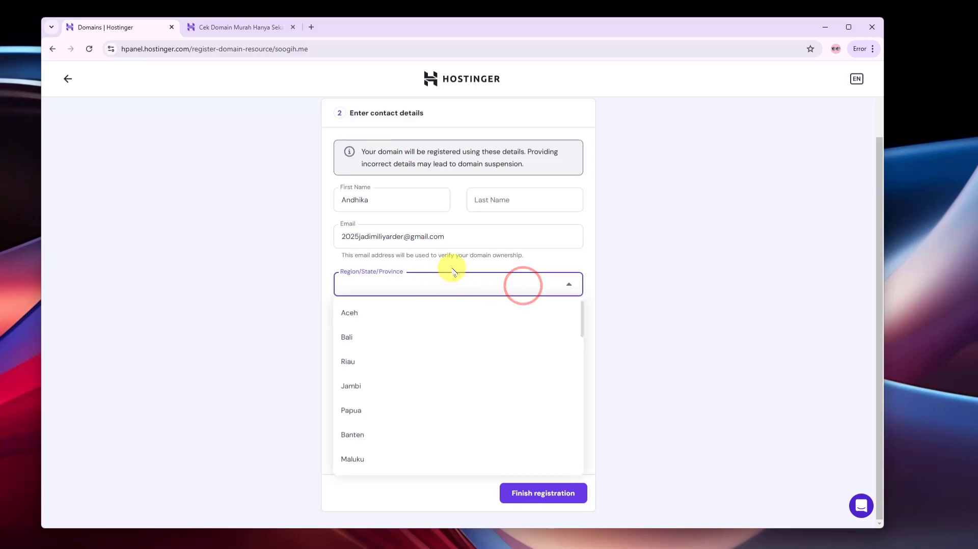
pyautogui.write('ja')
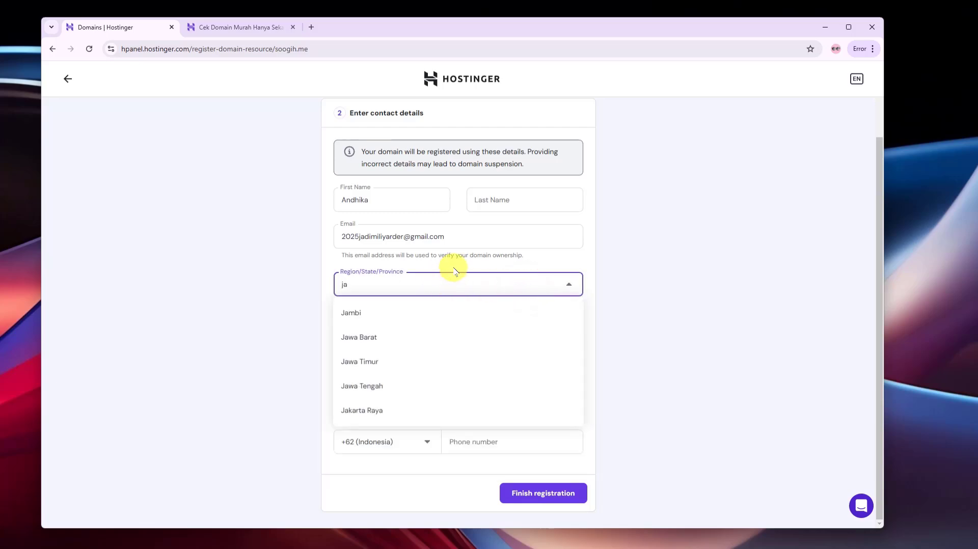
pyautogui.click(371, 385)
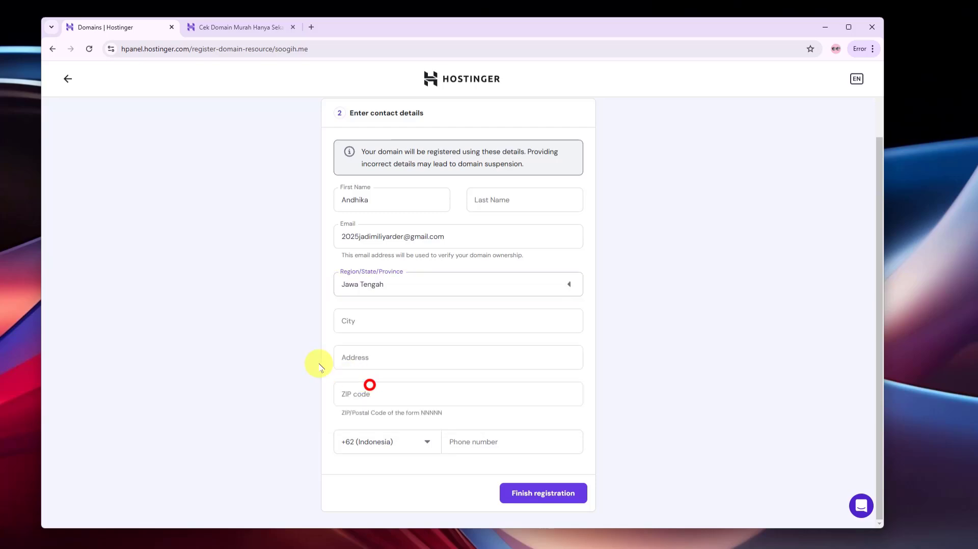
pyautogui.click(396, 325)
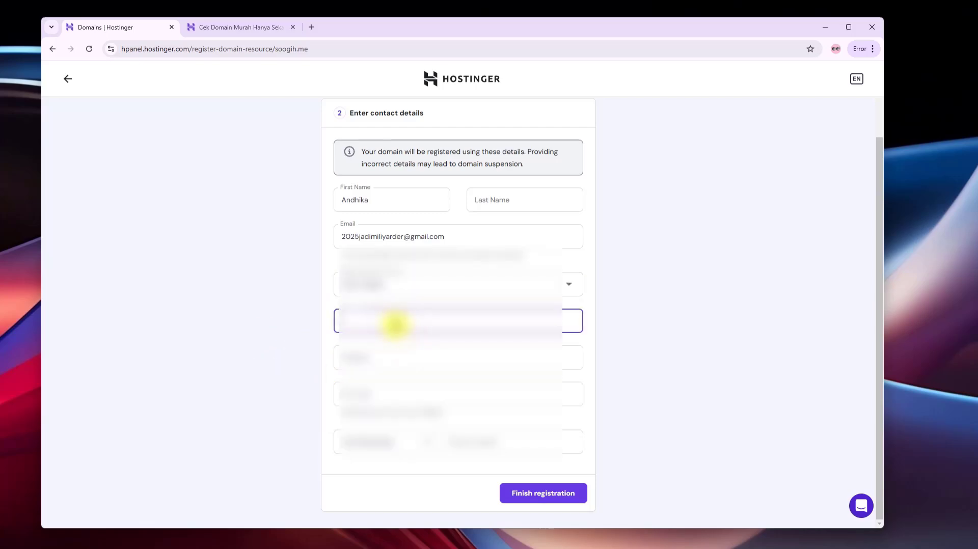
pyautogui.click(396, 325)
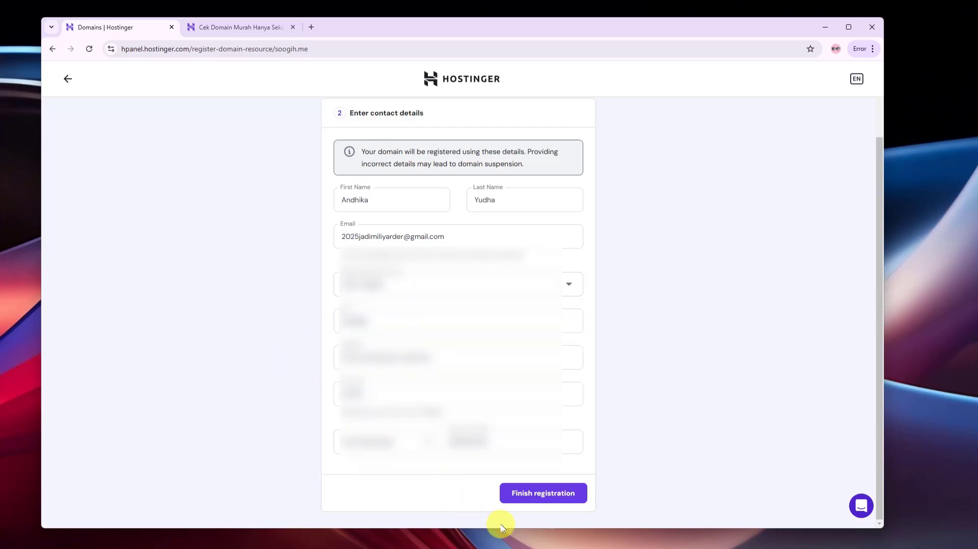
# Complete the soogih.me domain registration and continue past the success message
pyautogui.click(544, 498)
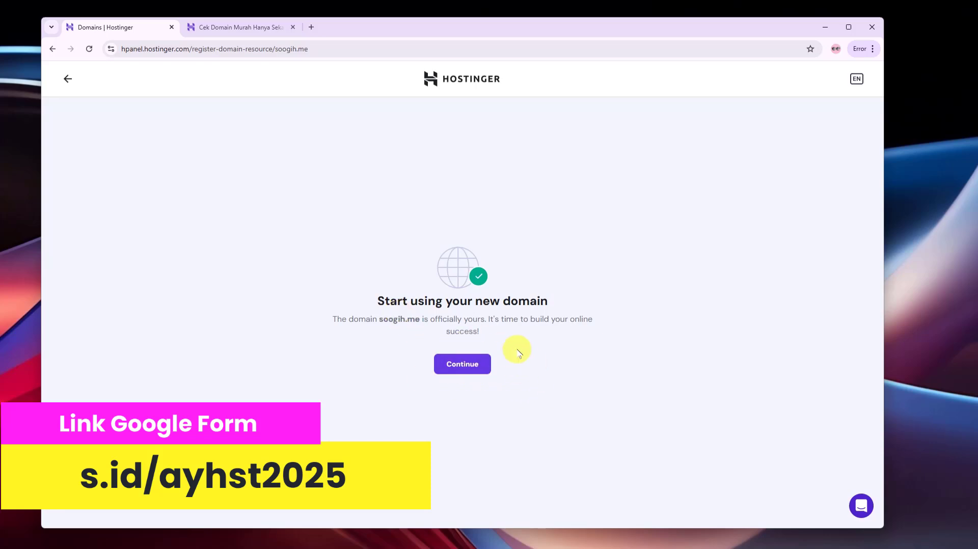
pyautogui.click(482, 365)
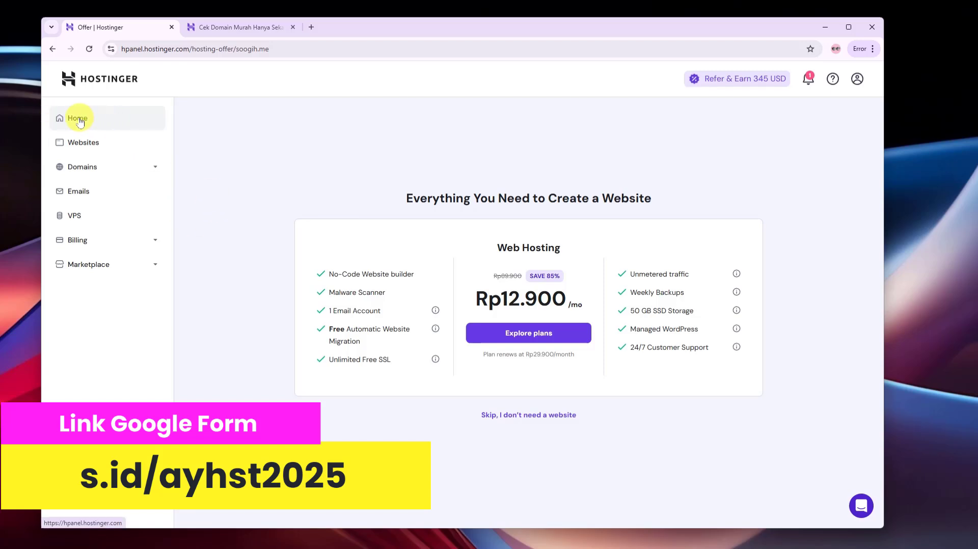
# Skip the web hosting offer and return to the hPanel Home dashboard
pyautogui.click(533, 417)
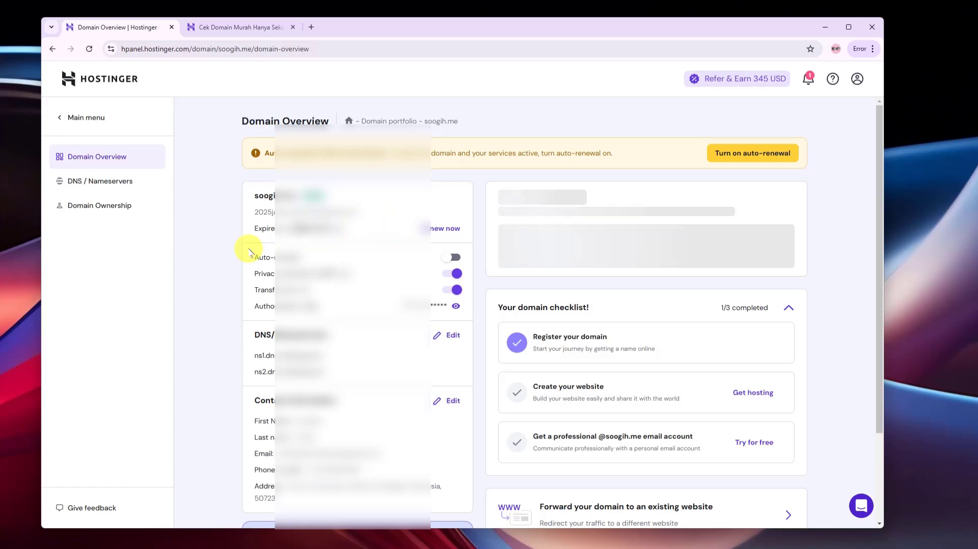
pyautogui.scroll(-3, 376, 399)
pyautogui.scroll(3, 384, 320)
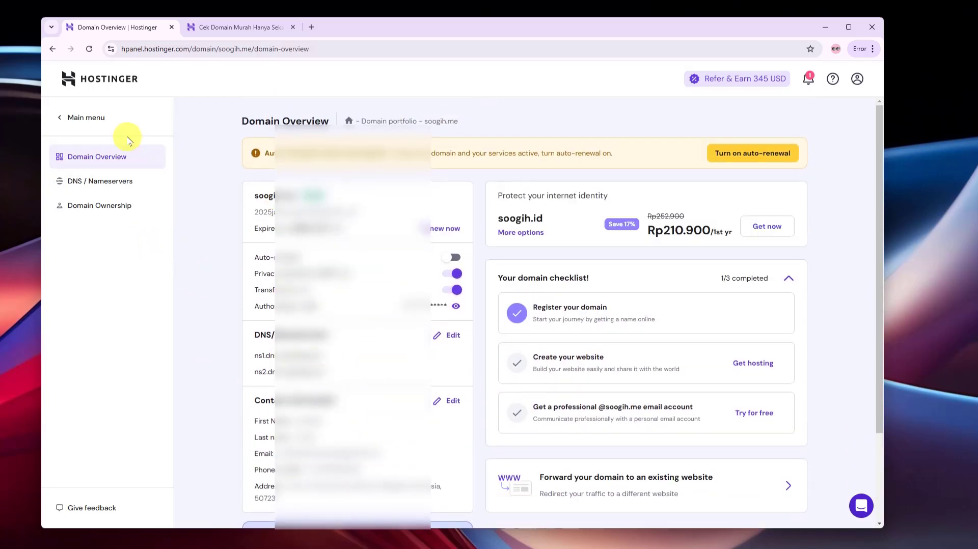
pyautogui.click(81, 118)
pyautogui.click(88, 155)
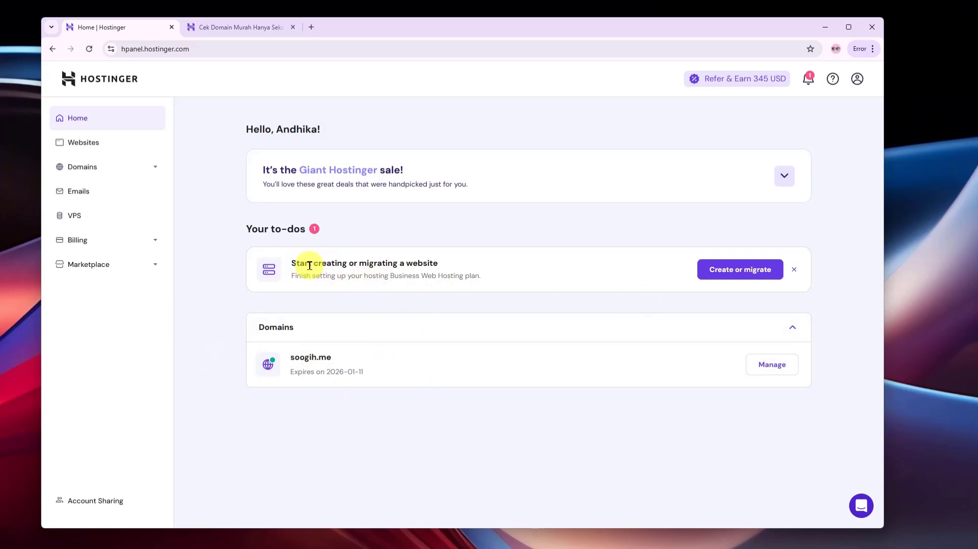
# Check the Business Web Hosting plan in Billing subscriptions, then go back Home
pyautogui.click(92, 250)
pyautogui.click(97, 265)
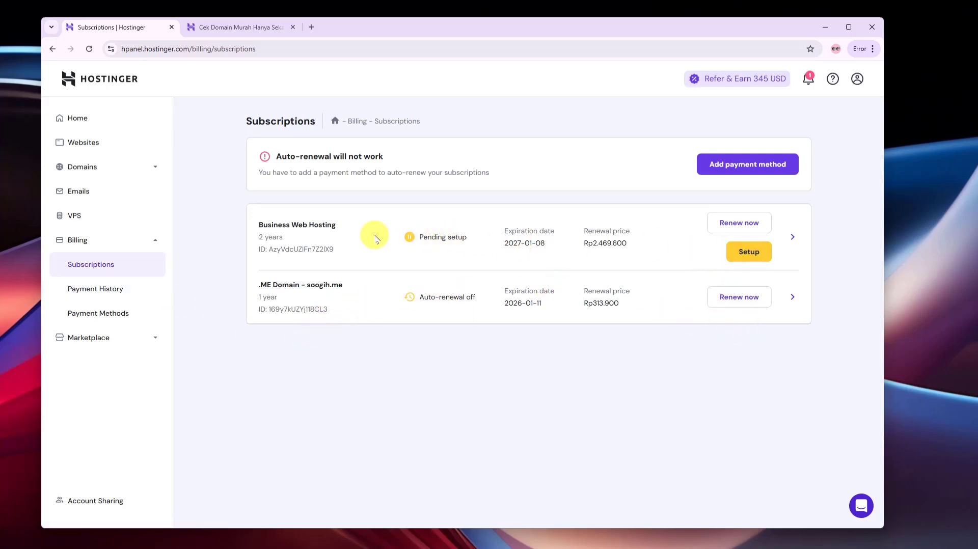
pyautogui.moveTo(259, 225)
pyautogui.mouseDown()
pyautogui.moveTo(337, 226)
pyautogui.moveTo(260, 237)
pyautogui.mouseUp()
pyautogui.click(342, 245)
pyautogui.click(294, 249)
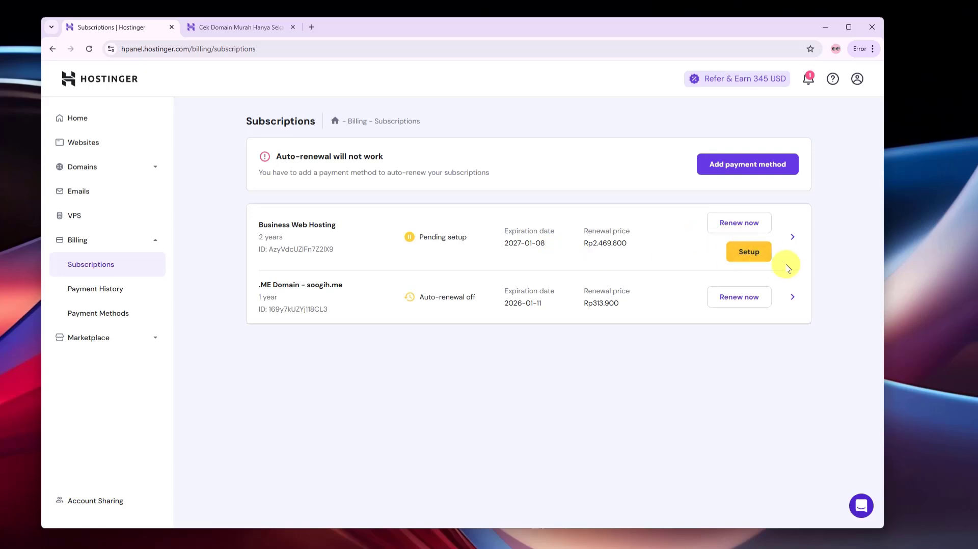
pyautogui.click(80, 118)
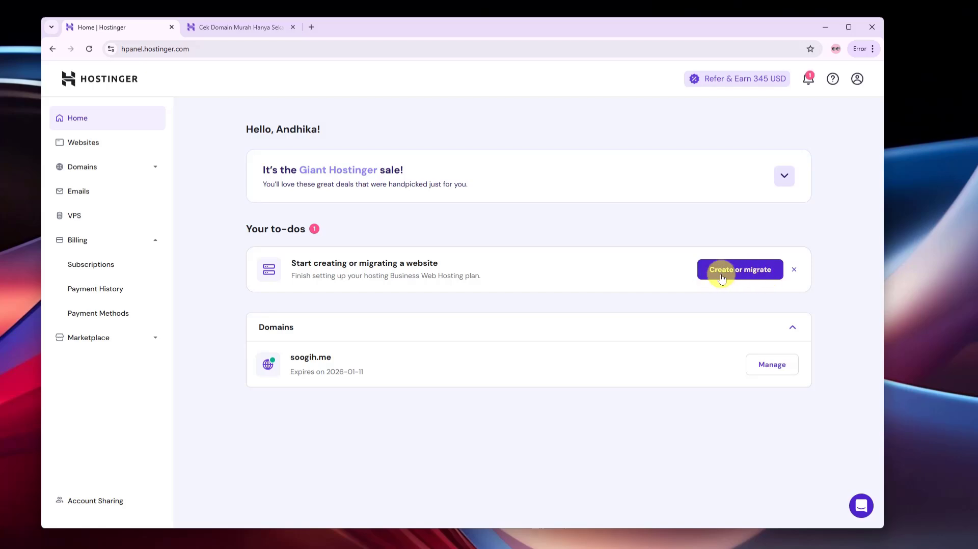
# Start website setup for the plan, skip the audience question, and choose 'Create a website'
pyautogui.click(751, 274)
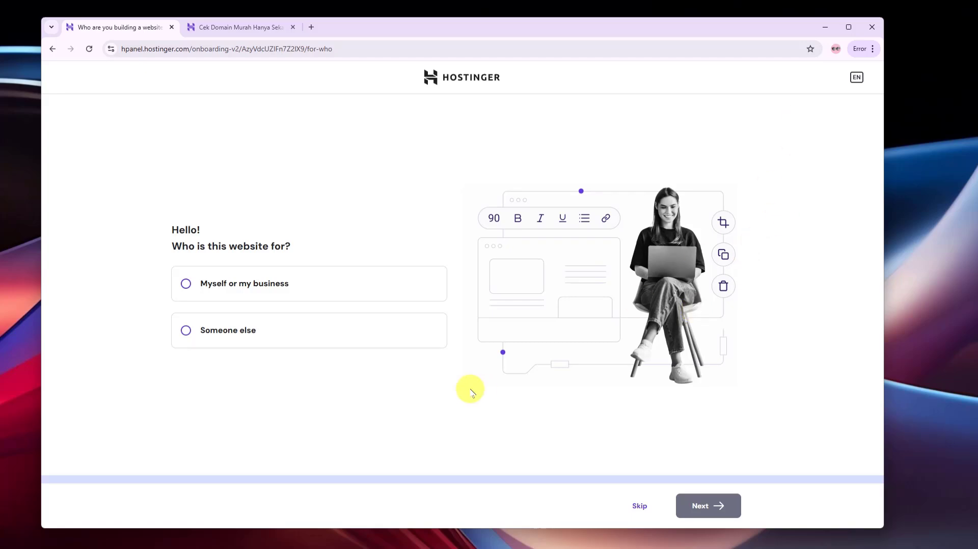
pyautogui.click(648, 505)
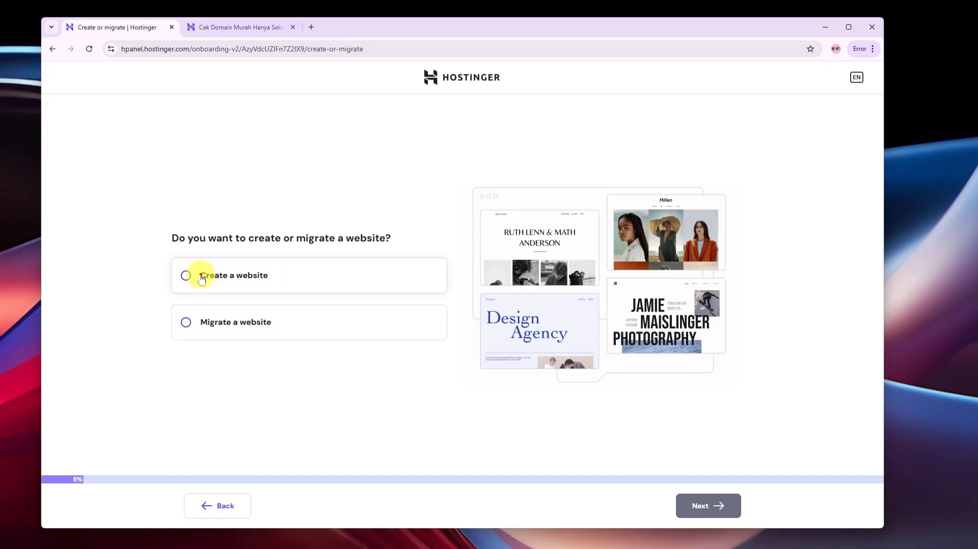
pyautogui.click(200, 275)
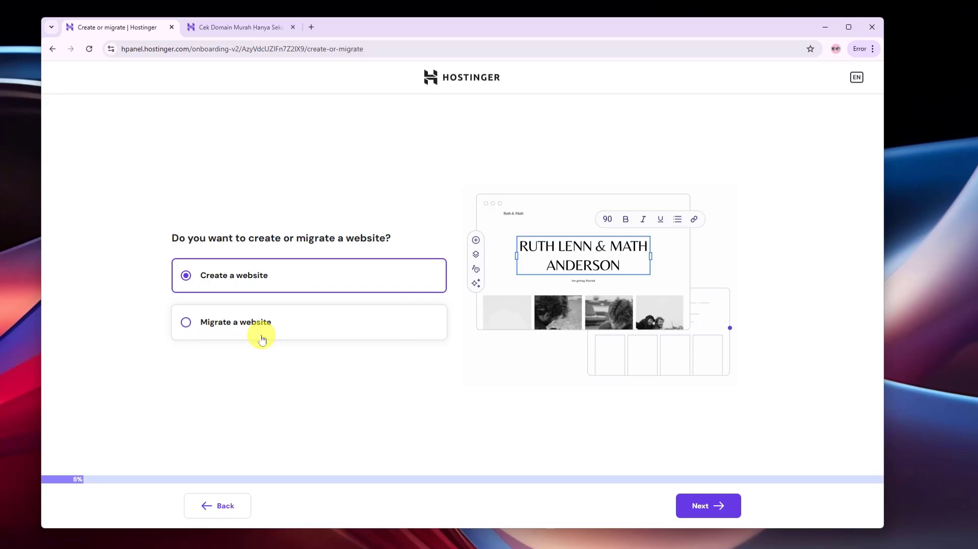
pyautogui.click(263, 383)
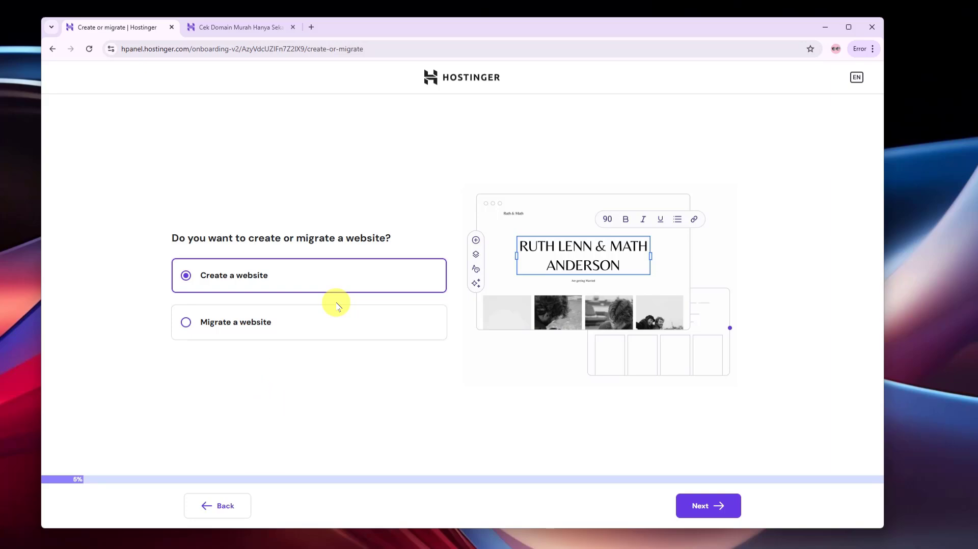
pyautogui.click(389, 427)
pyautogui.click(422, 429)
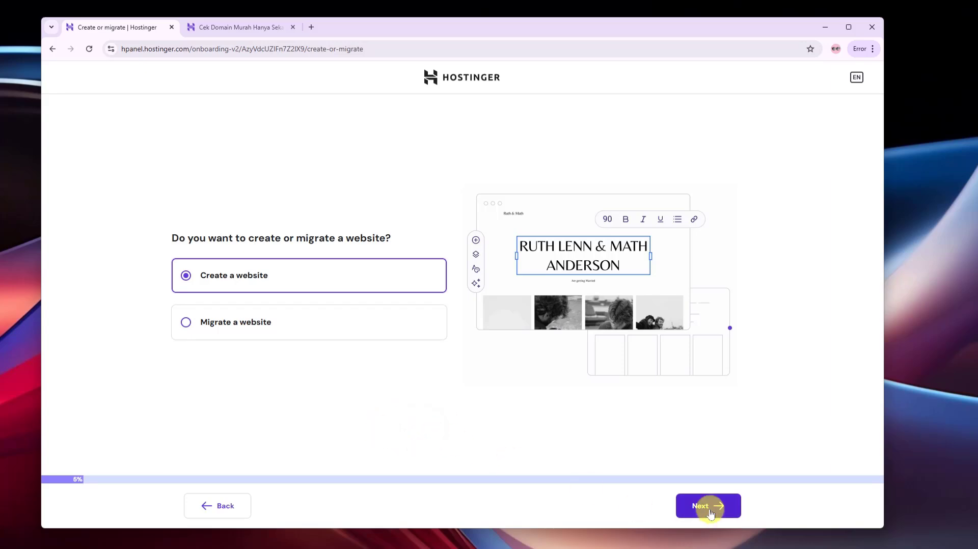
pyautogui.click(711, 512)
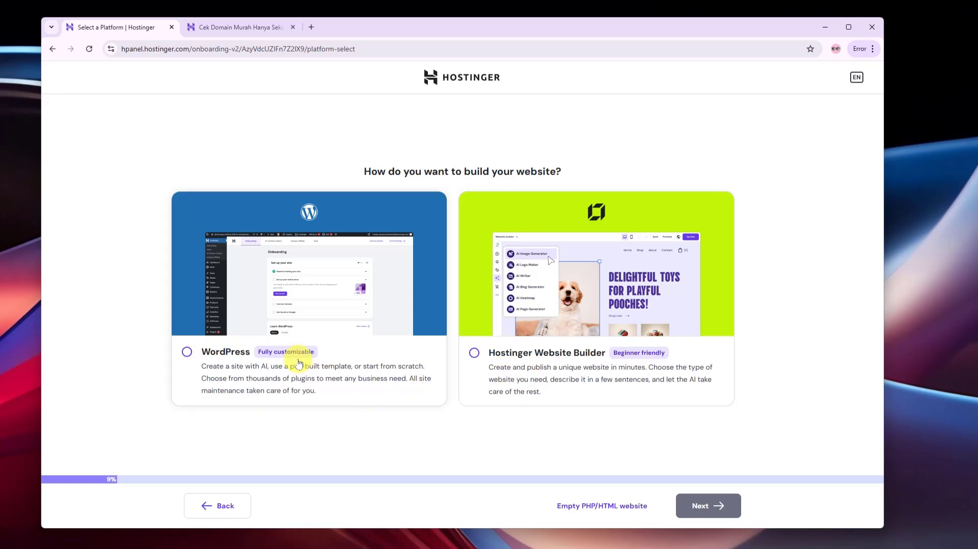
# Choose WordPress as the site platform
pyautogui.click(187, 353)
pyautogui.click(145, 414)
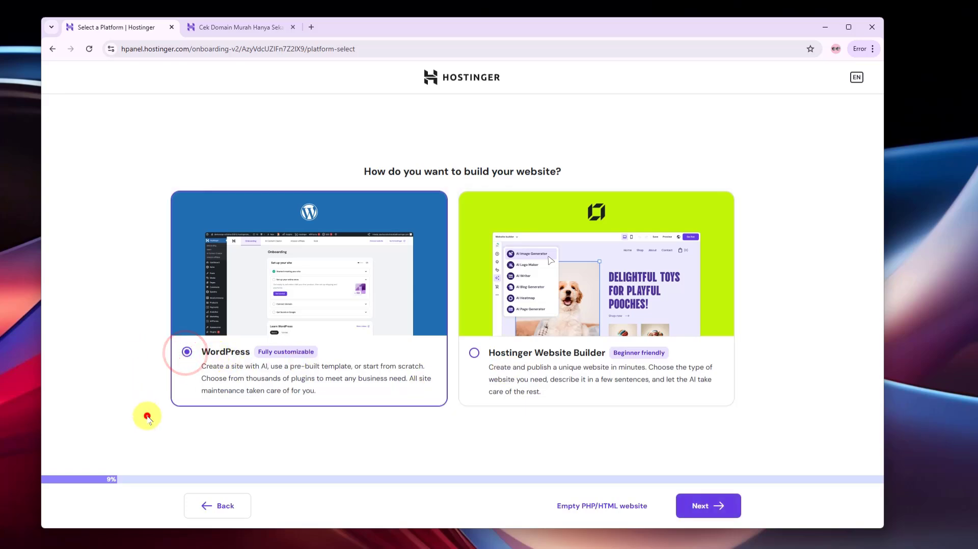
pyautogui.click(700, 507)
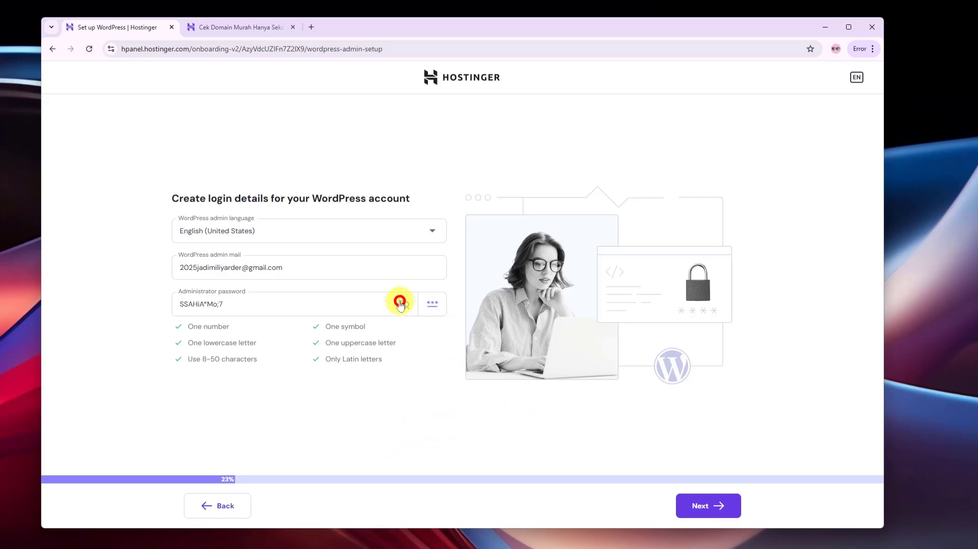
# Review the prefilled administrator email and password and accept the login details
pyautogui.moveTo(299, 301); pyautogui.dragTo(147, 294)
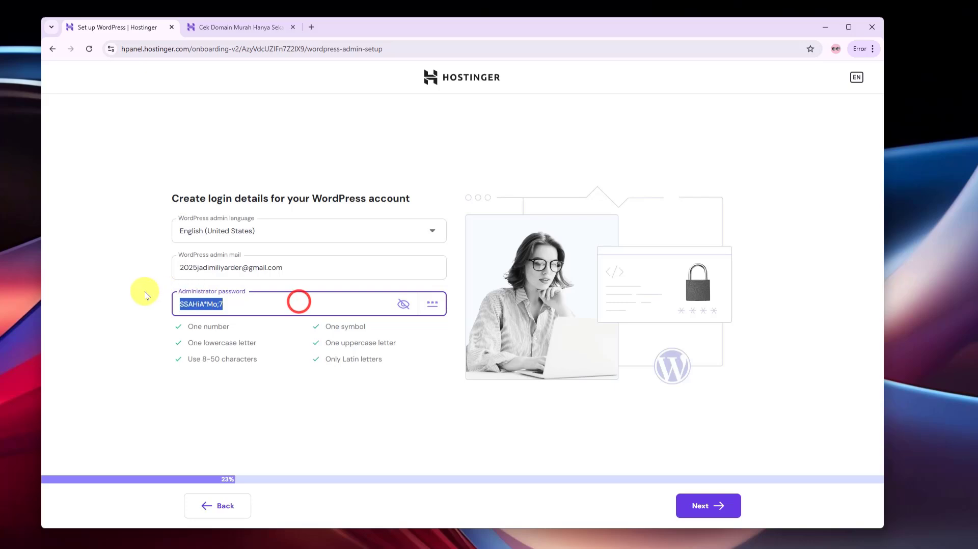
pyautogui.click(403, 304)
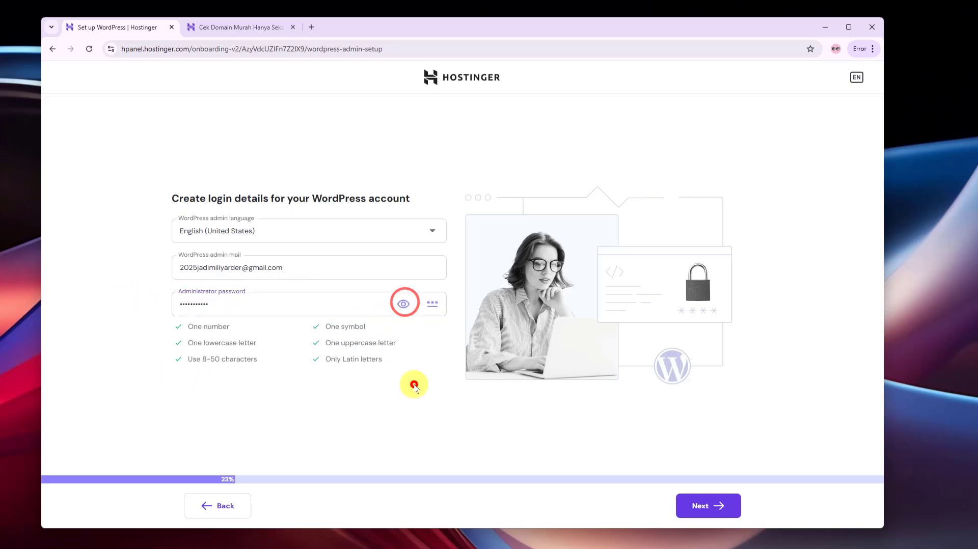
pyautogui.click(414, 386)
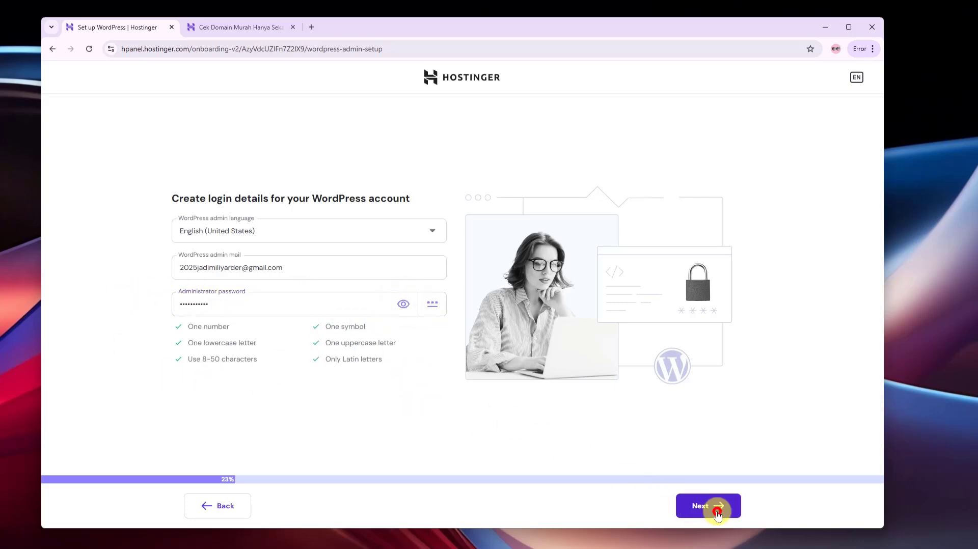
pyautogui.click(716, 513)
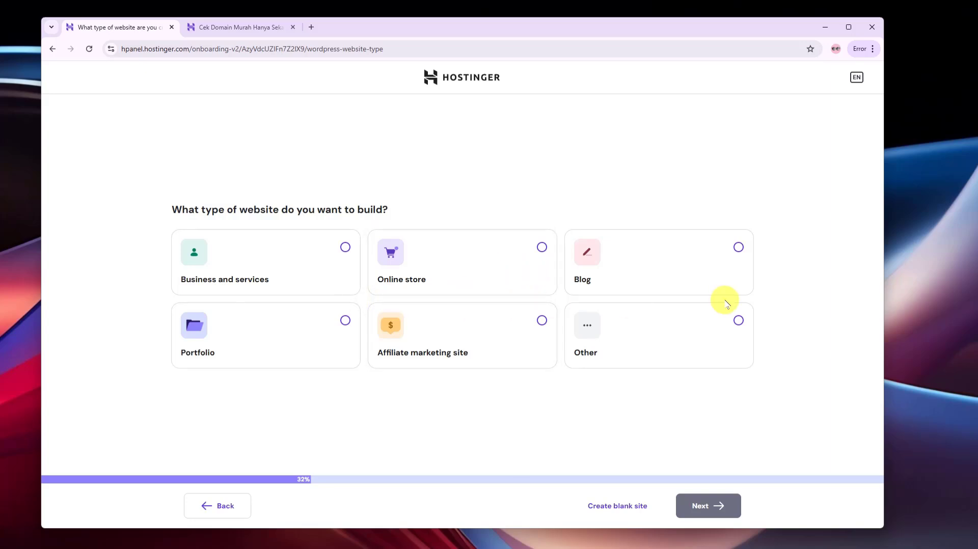
# Start a blank site and assign the owned soogih.me domain to it
pyautogui.click(635, 451)
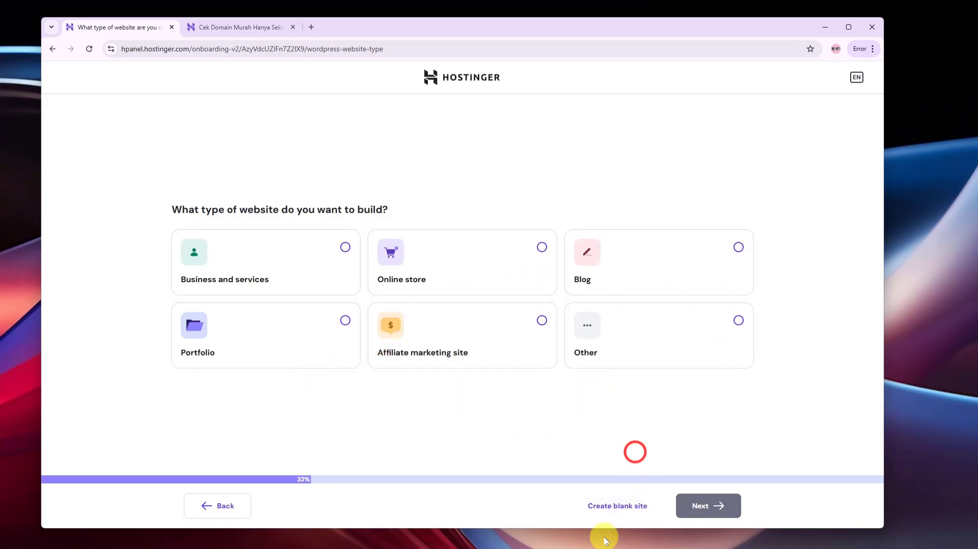
pyautogui.click(625, 509)
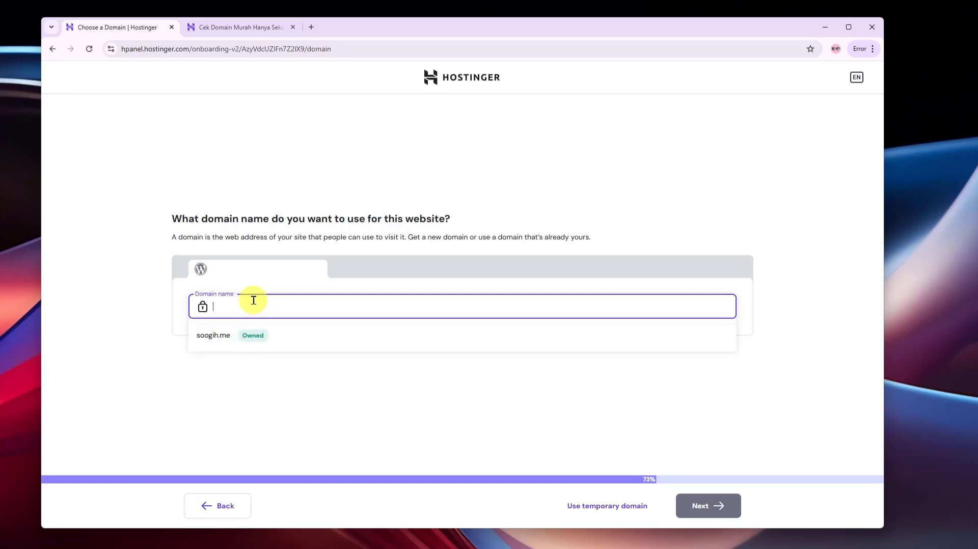
pyautogui.click(240, 336)
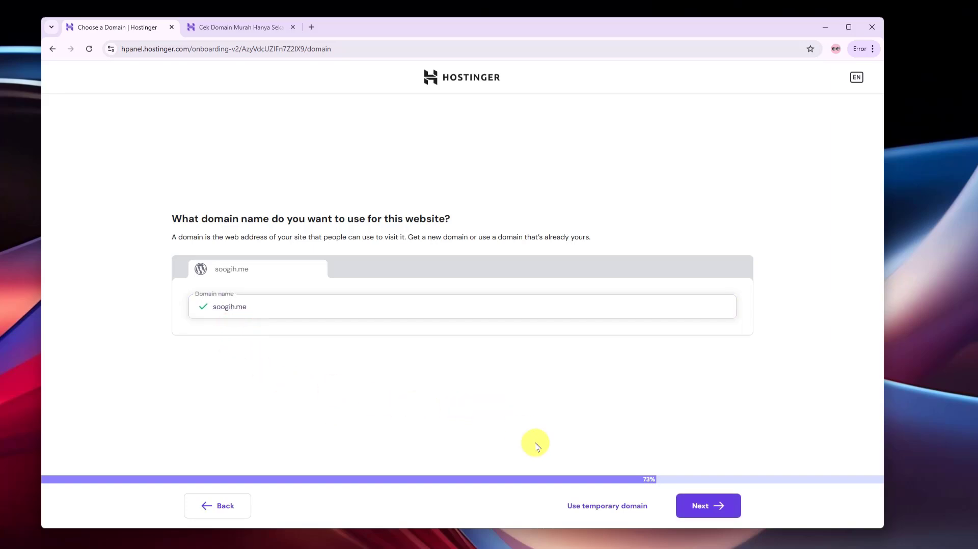
pyautogui.click(706, 509)
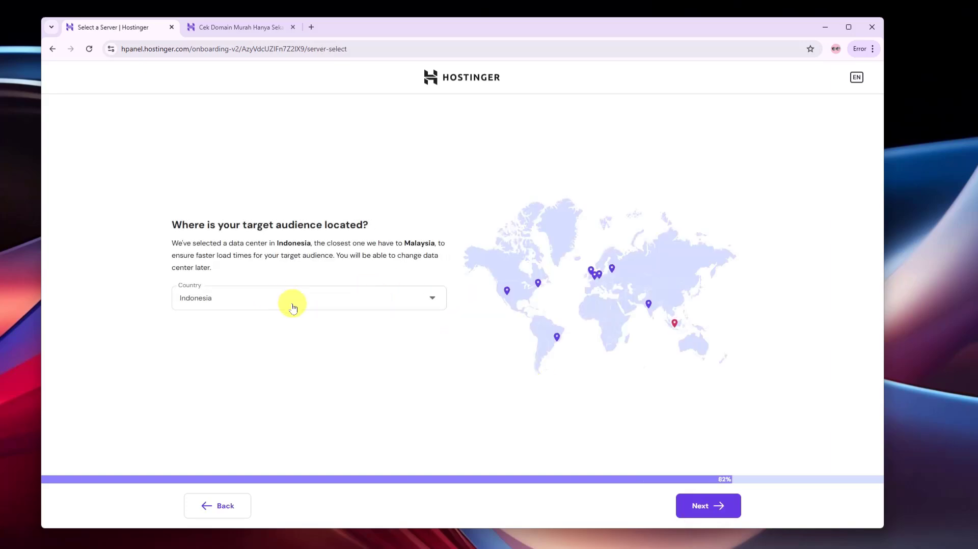
# Keep Indonesia as the audience location and start the WordPress installation
pyautogui.click(718, 514)
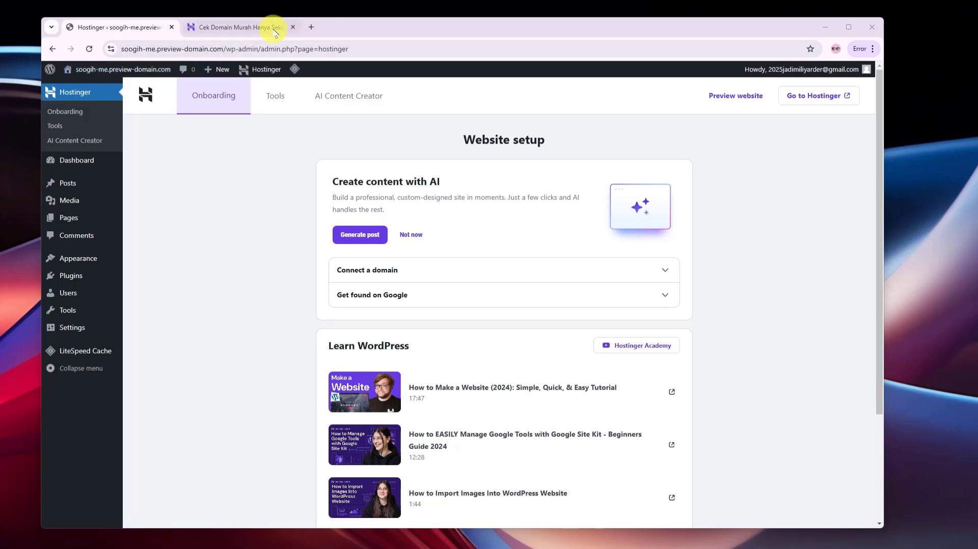
# Open hpanel.hostinger.com in a new tab and dismiss the WordPress Add-ons tip
pyautogui.click(311, 27)
pyautogui.click(311, 49)
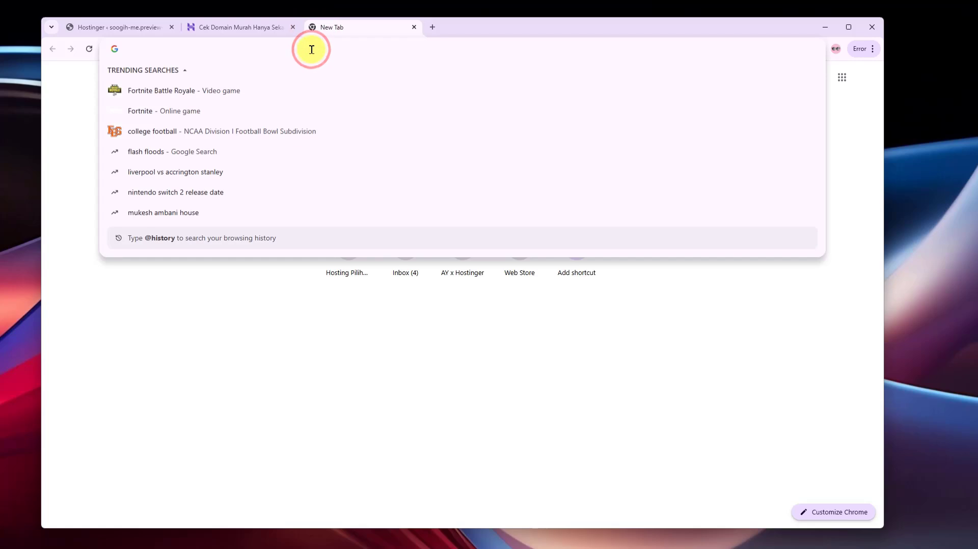
pyautogui.write('hp')
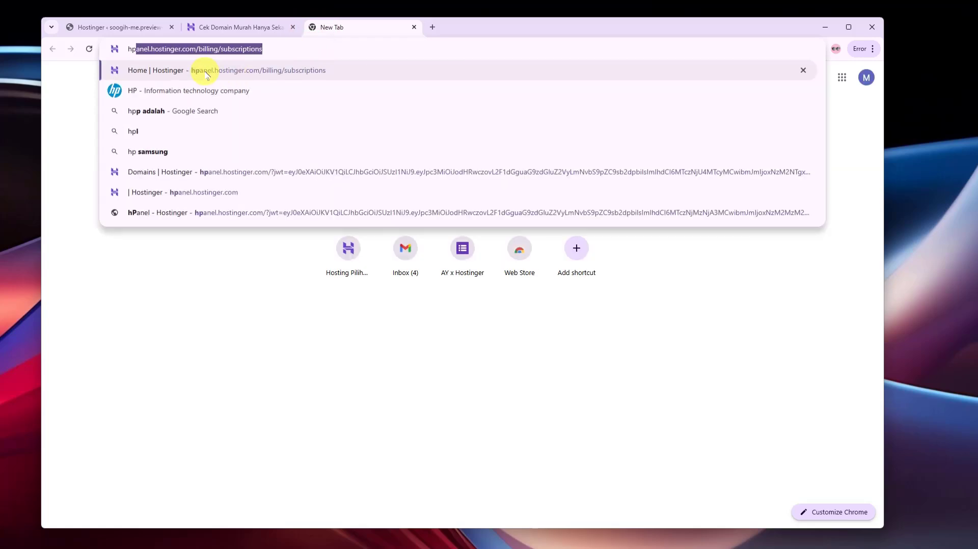
pyautogui.click(198, 192)
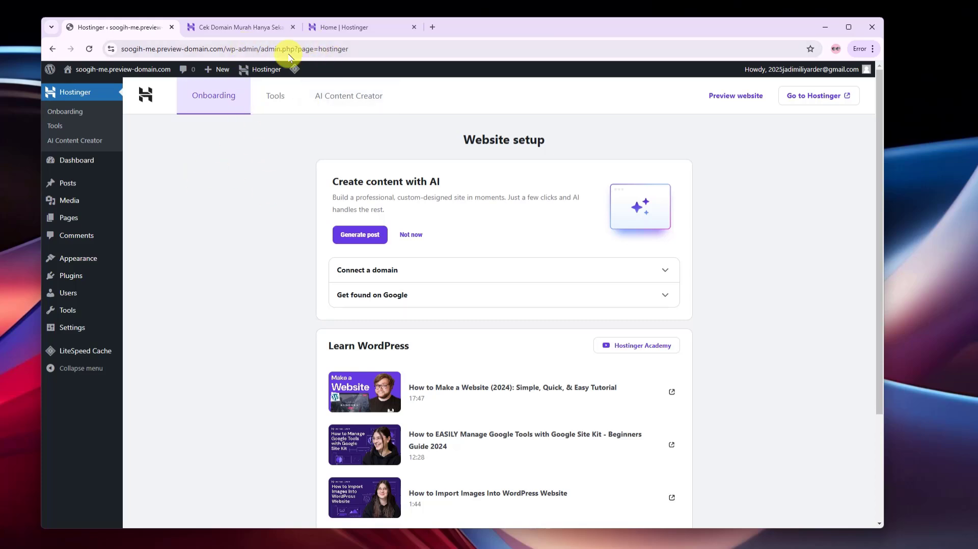
pyautogui.click(338, 25)
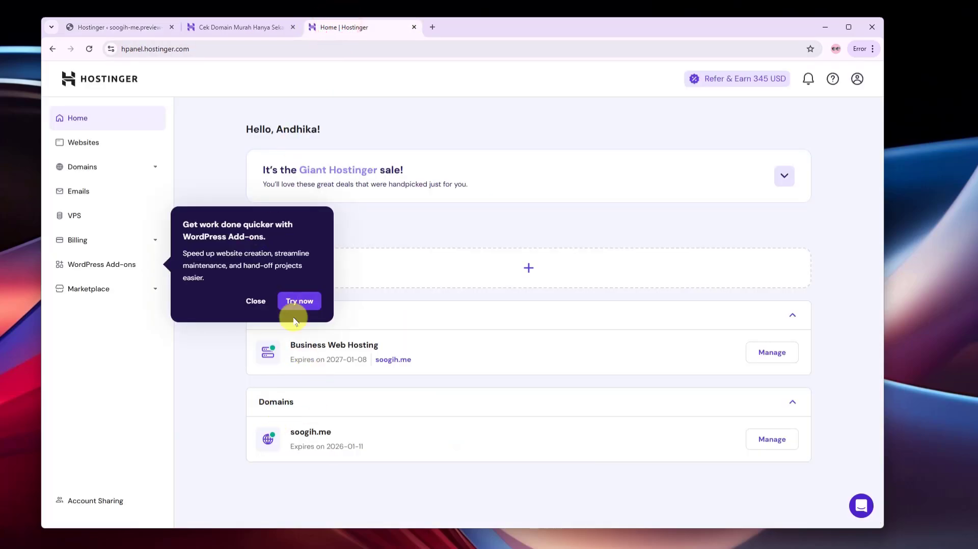
pyautogui.click(255, 302)
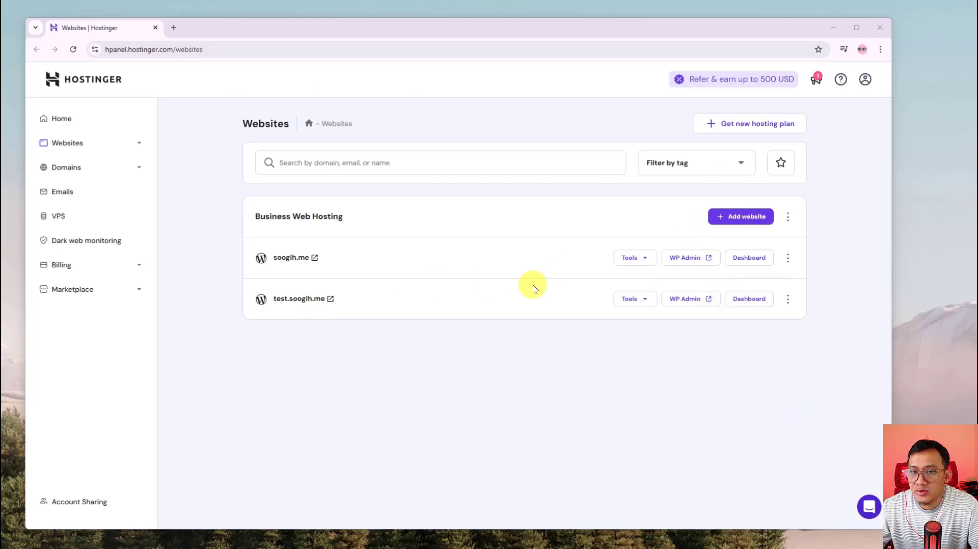
# View the live soogih.me 'Hello world!' blog in a new tab, then return to hPanel
pyautogui.click(314, 258)
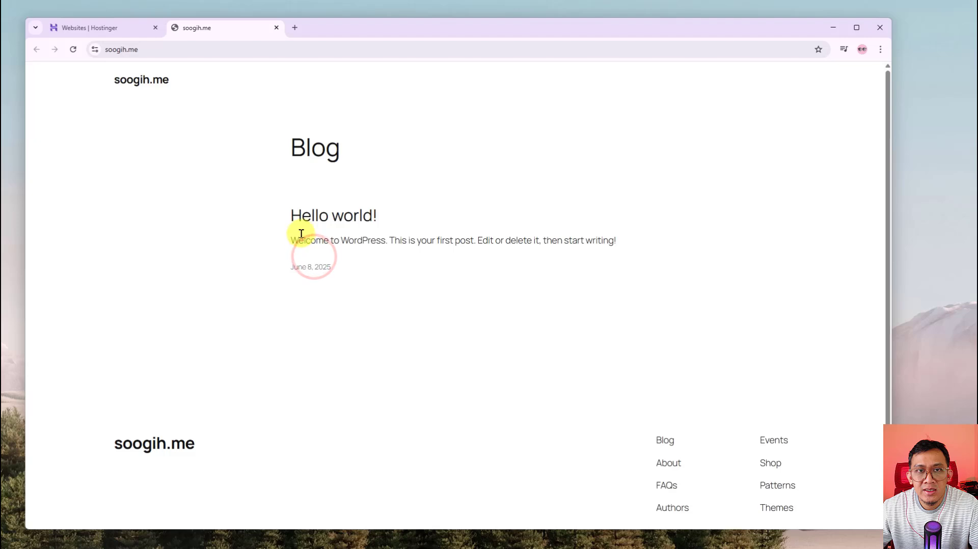
pyautogui.scroll(-2, 425, 293)
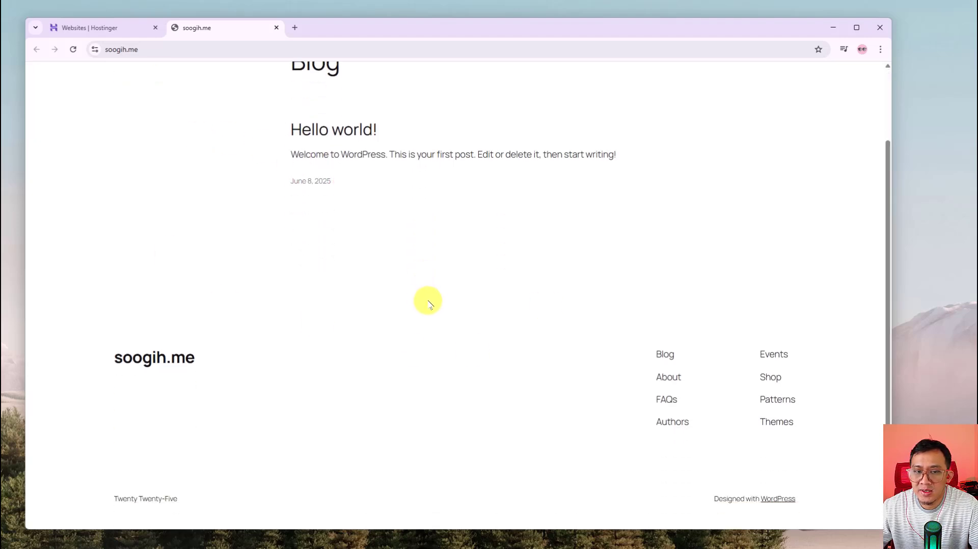
pyautogui.scroll(2, 427, 301)
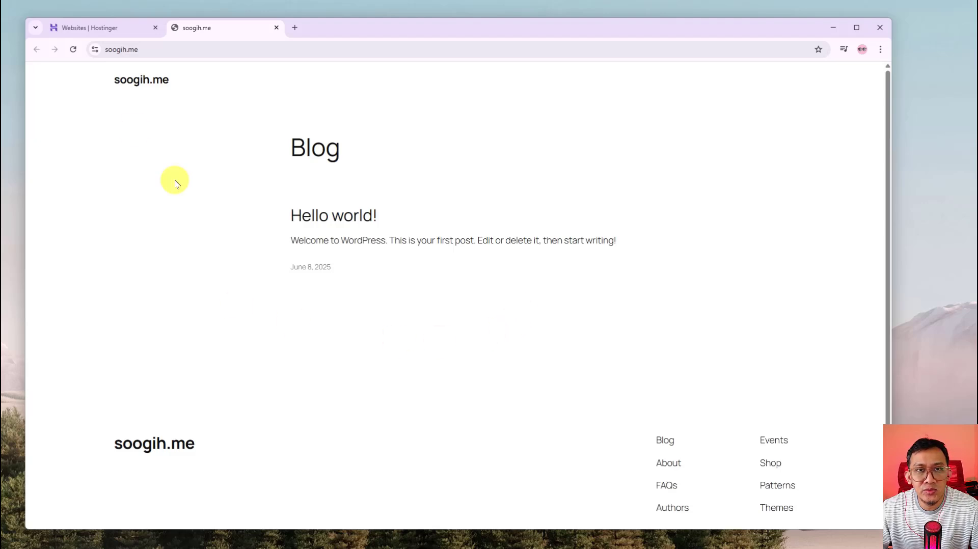
pyautogui.click(109, 30)
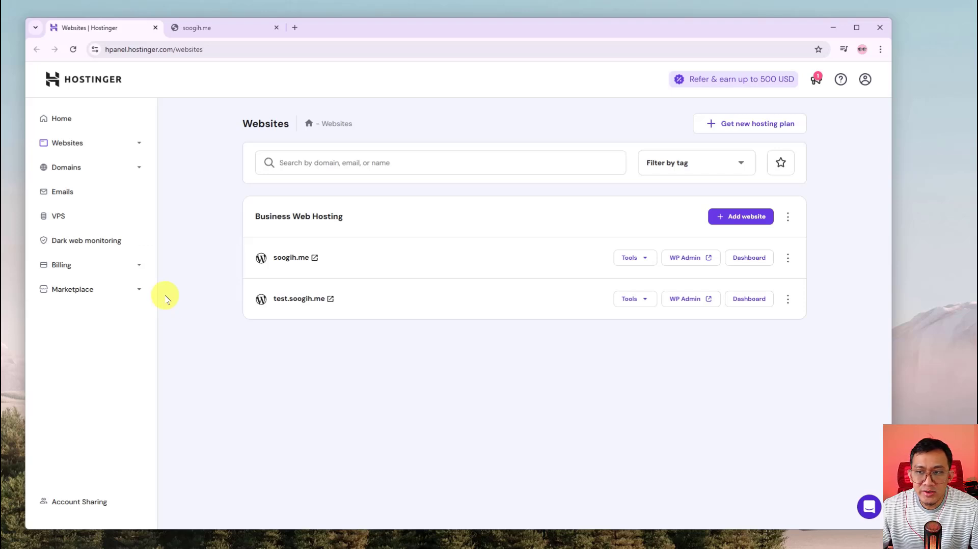
# Open the soogih.me WordPress admin and go to General Settings
pyautogui.click(692, 260)
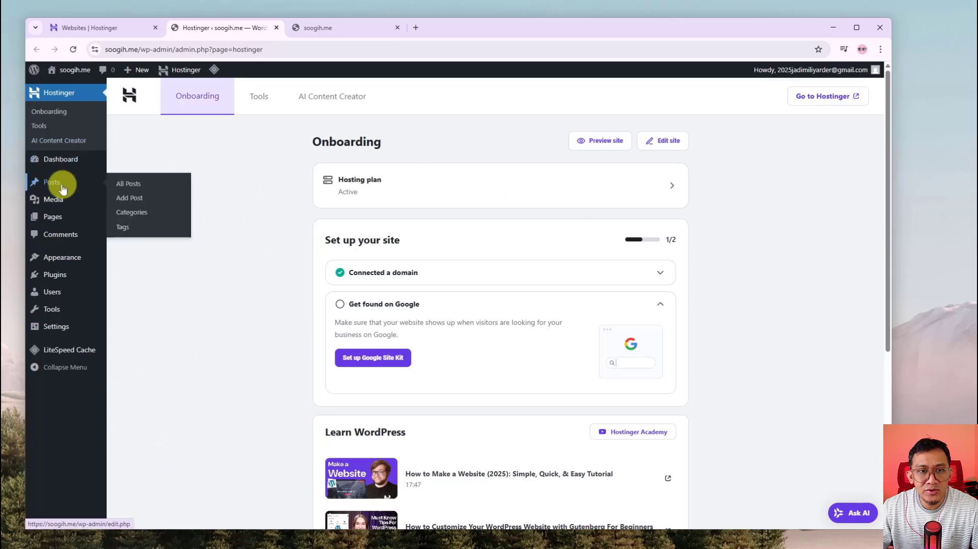
pyautogui.moveTo(53, 219)
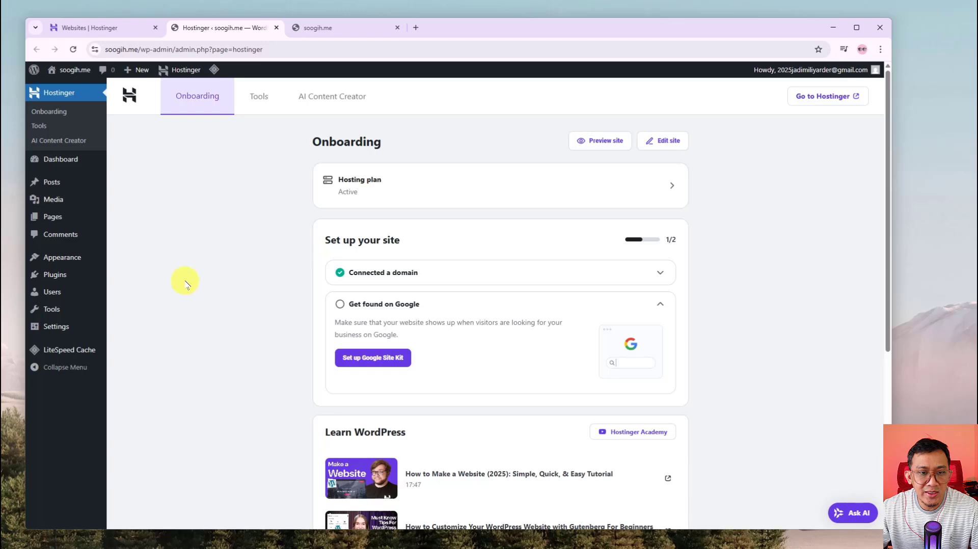
pyautogui.moveTo(55, 328)
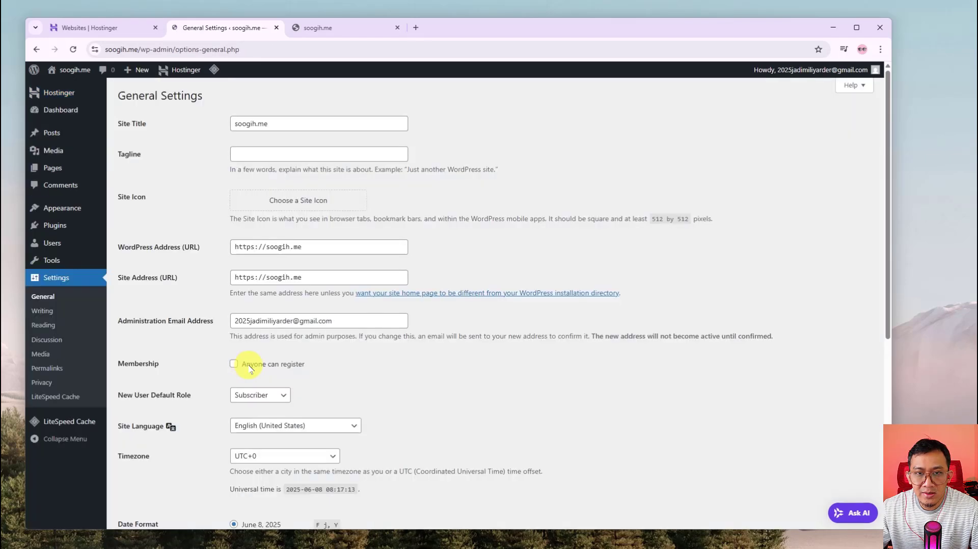
pyautogui.scroll(-3, 186, 355)
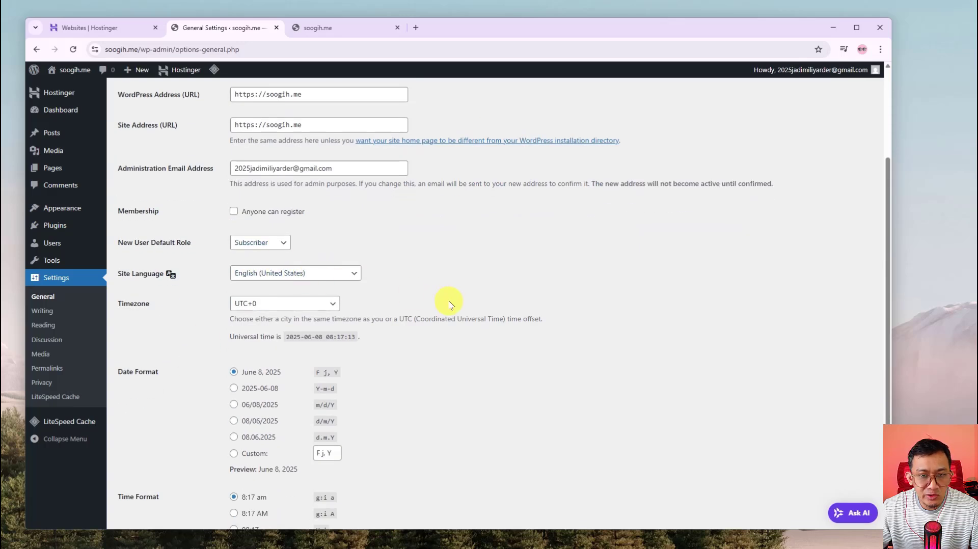
# Set the site timezone to Jakarta
pyautogui.click(333, 303)
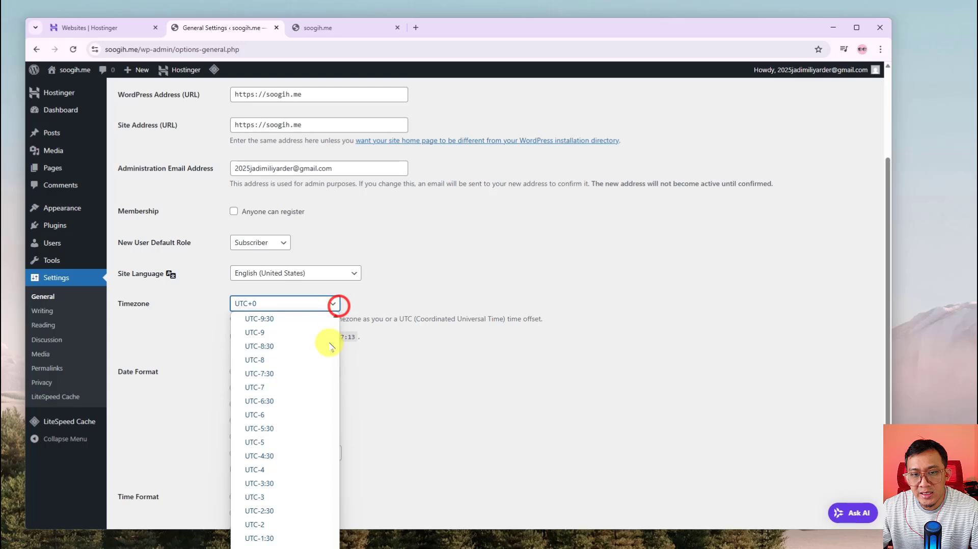
pyautogui.scroll(-5, 301, 399)
pyautogui.scroll(10, 294, 420)
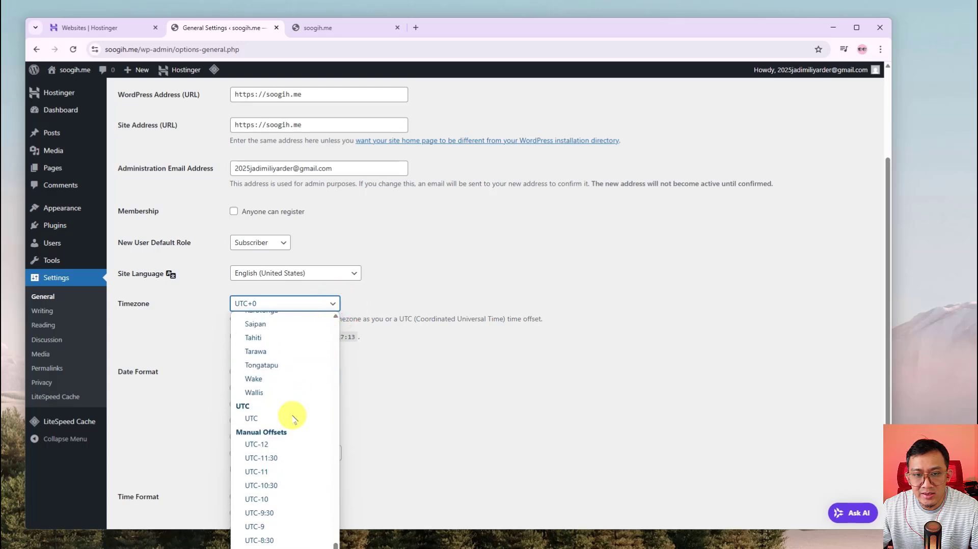
pyautogui.scroll(20, 290, 412)
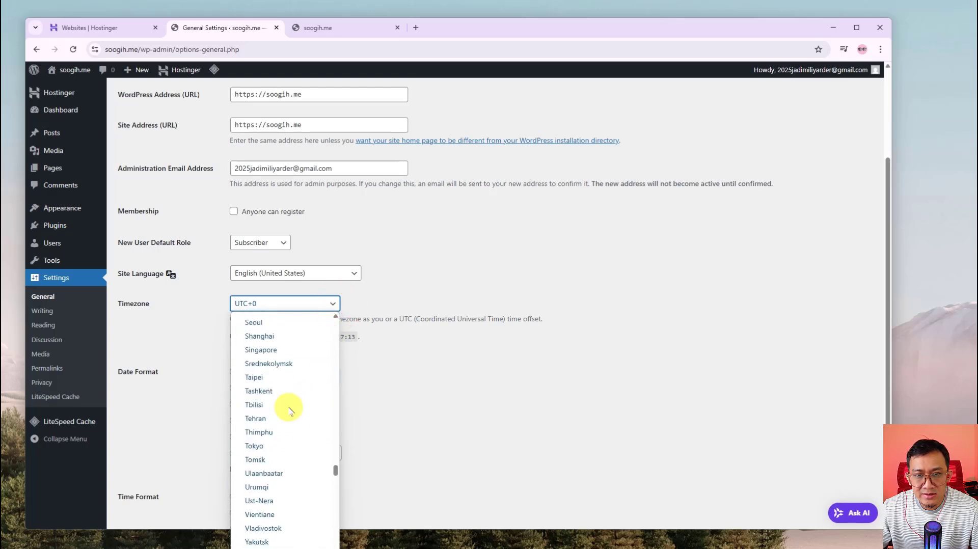
pyautogui.scroll(3, 280, 404)
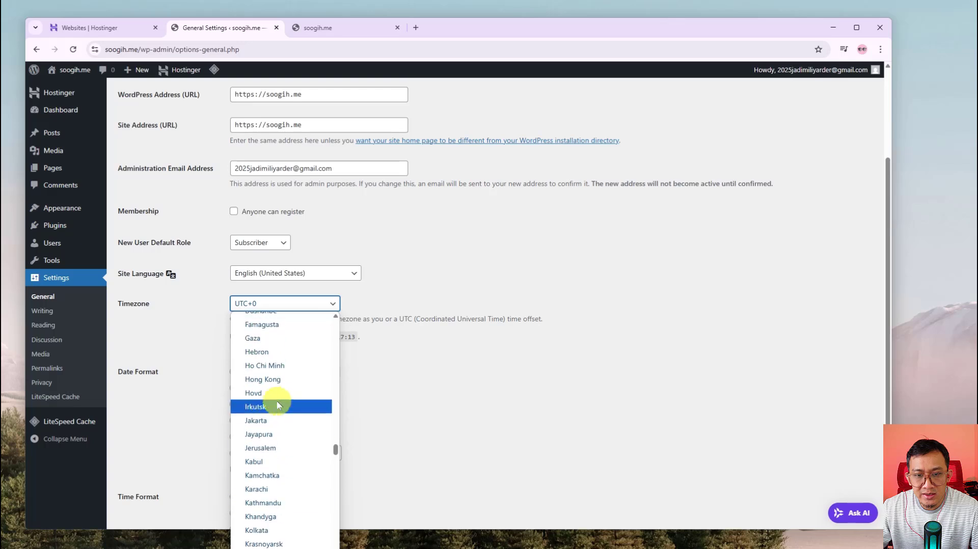
pyautogui.click(255, 421)
pyautogui.click(182, 327)
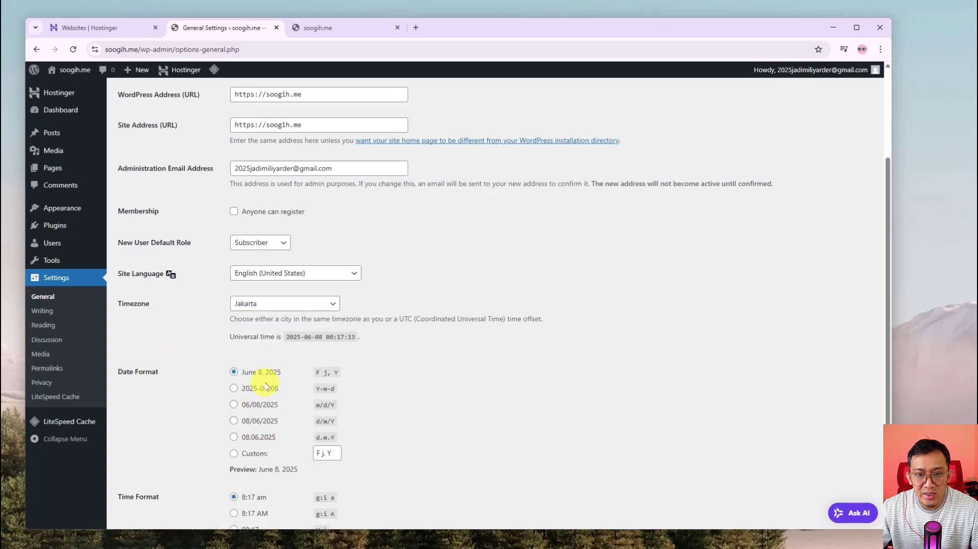
pyautogui.scroll(-3, 191, 427)
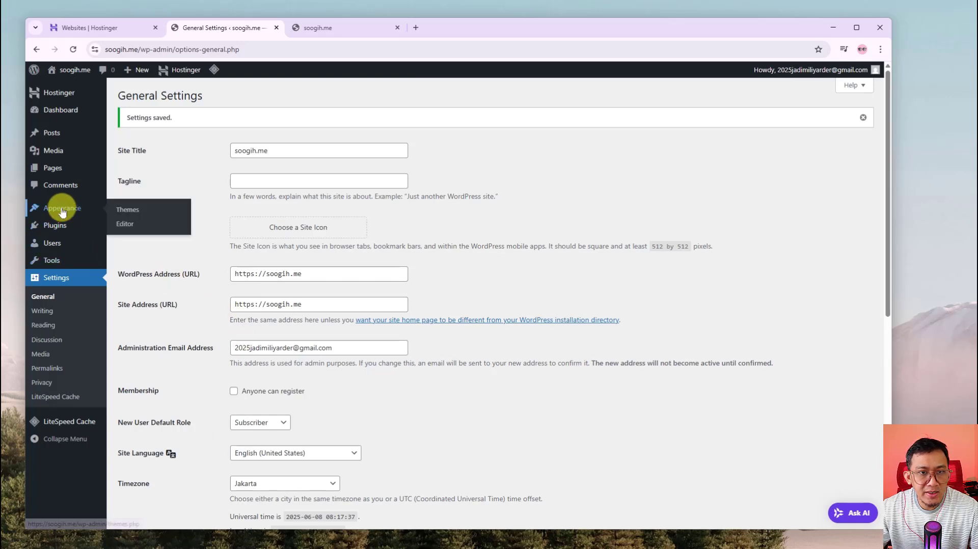
# Open Add Themes and scroll through the grid of 7471 popular themes
pyautogui.moveTo(50, 245)
pyautogui.moveTo(18, 205)
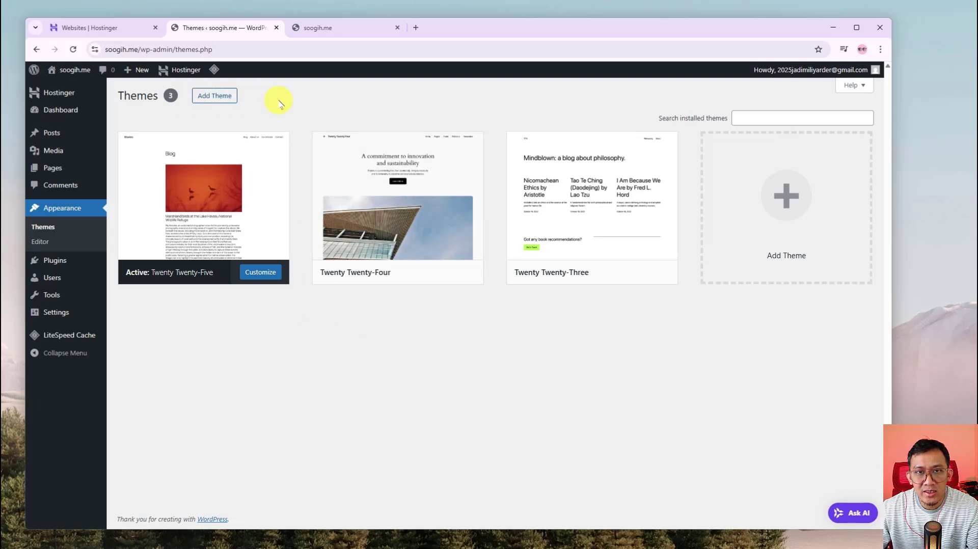
pyautogui.click(227, 100)
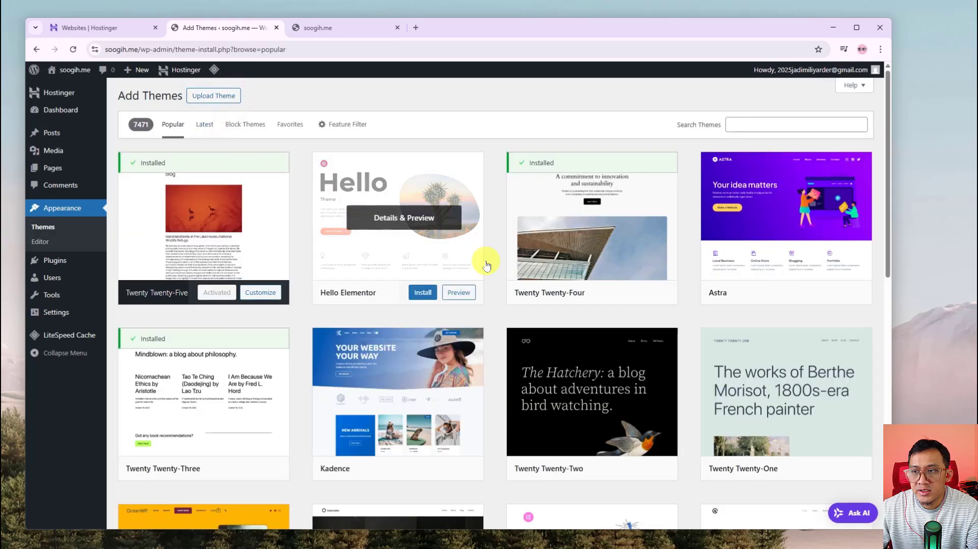
pyautogui.scroll(-18, 515, 321)
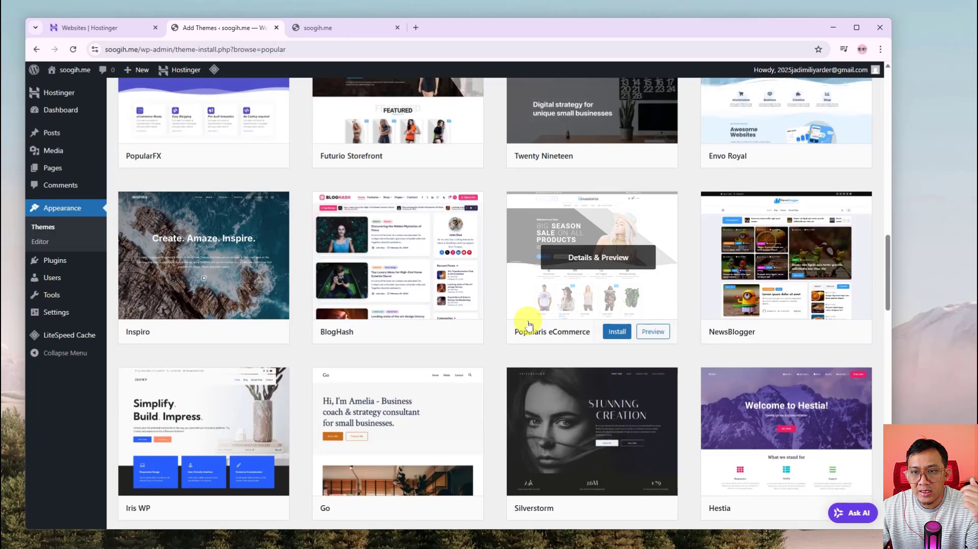
pyautogui.scroll(-4, 529, 324)
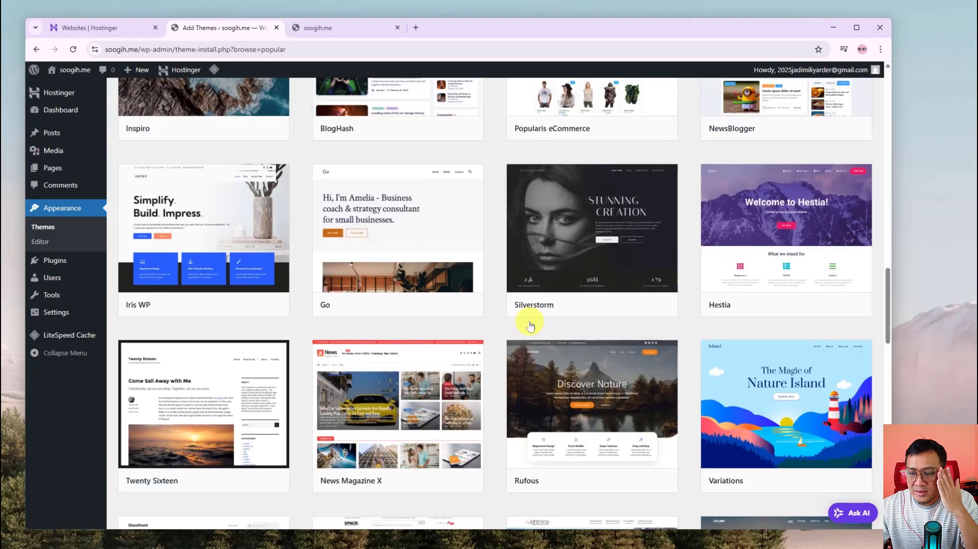
pyautogui.scroll(-4, 530, 325)
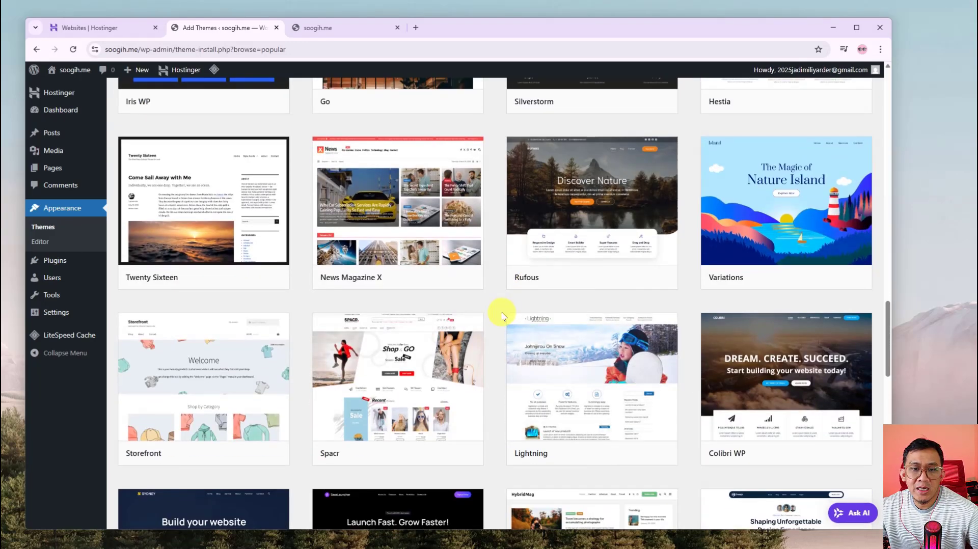
pyautogui.scroll(1, 518, 310)
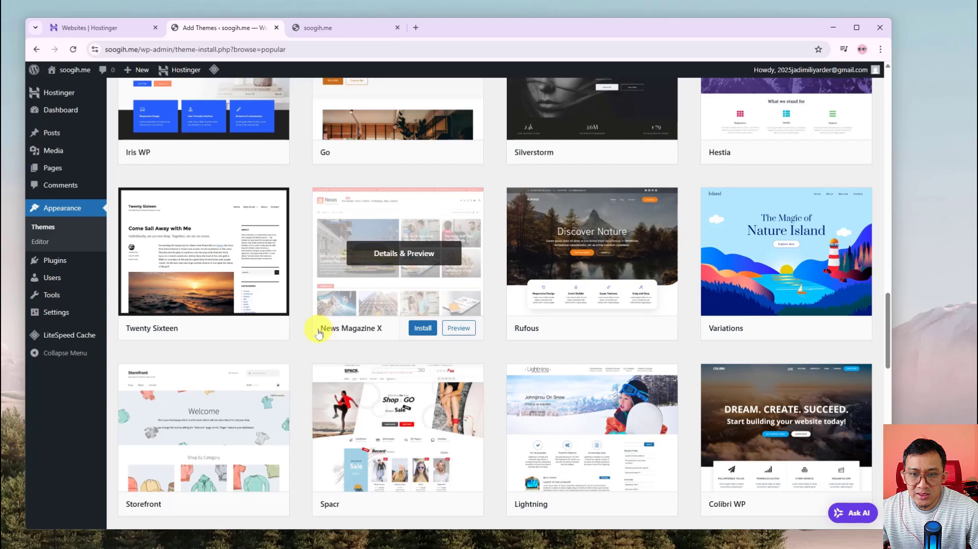
pyautogui.scroll(-4, 371, 346)
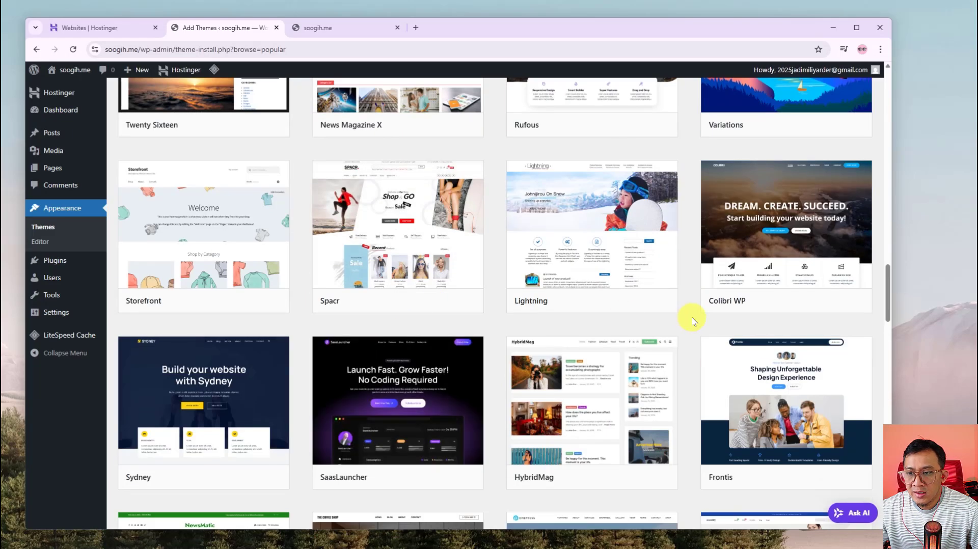
pyautogui.scroll(-2, 584, 374)
pyautogui.scroll(20, 584, 356)
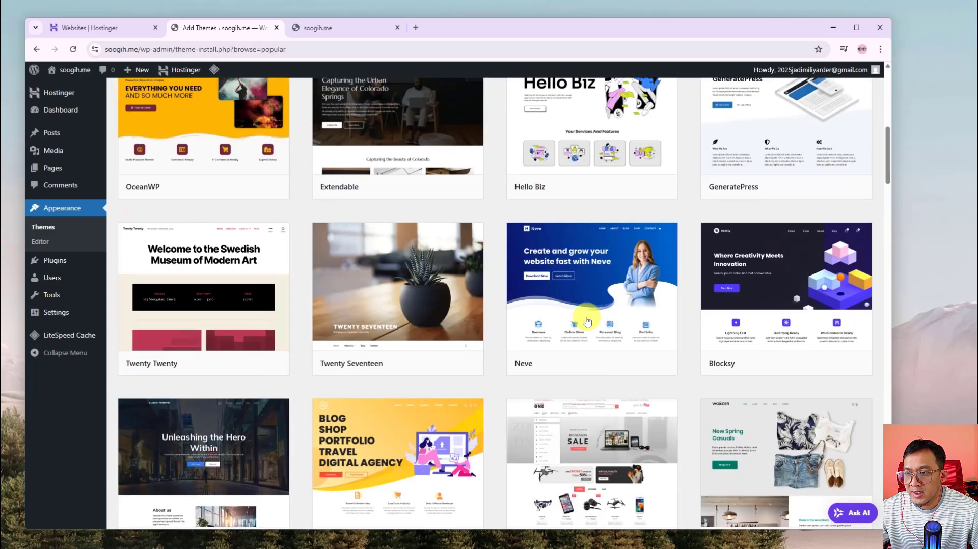
pyautogui.scroll(1, 586, 320)
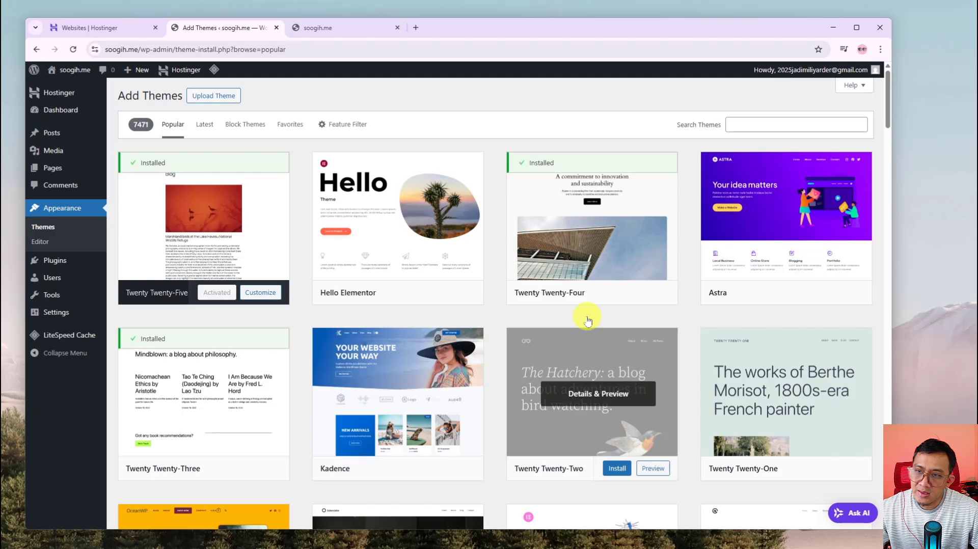
# Search the theme directory for 'news'
pyautogui.click(752, 125)
pyautogui.write('news')
pyautogui.click(796, 147)
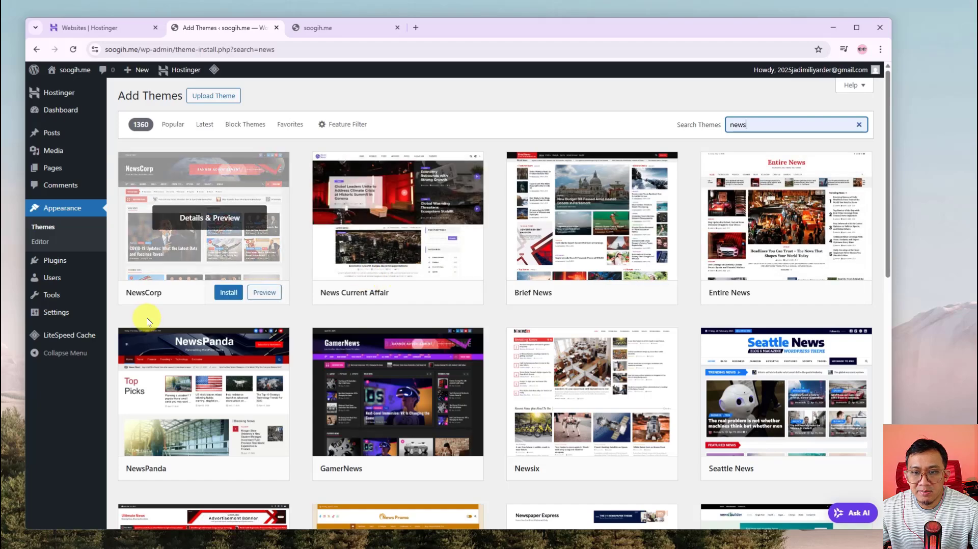
# Scroll through the 'news' results past JetNews Magazine and Tenzin News Magazine to find Newsical
pyautogui.scroll(-5, 343, 384)
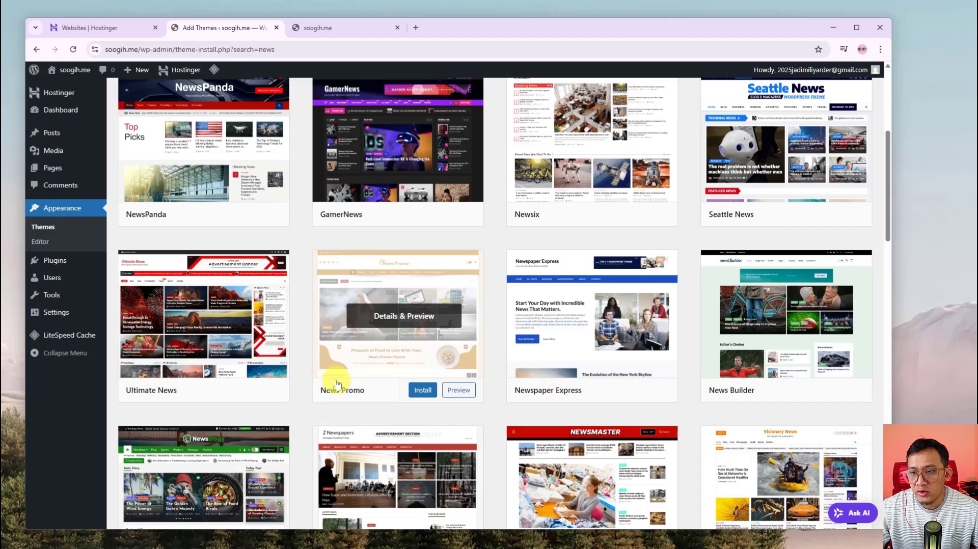
pyautogui.scroll(-7, 336, 383)
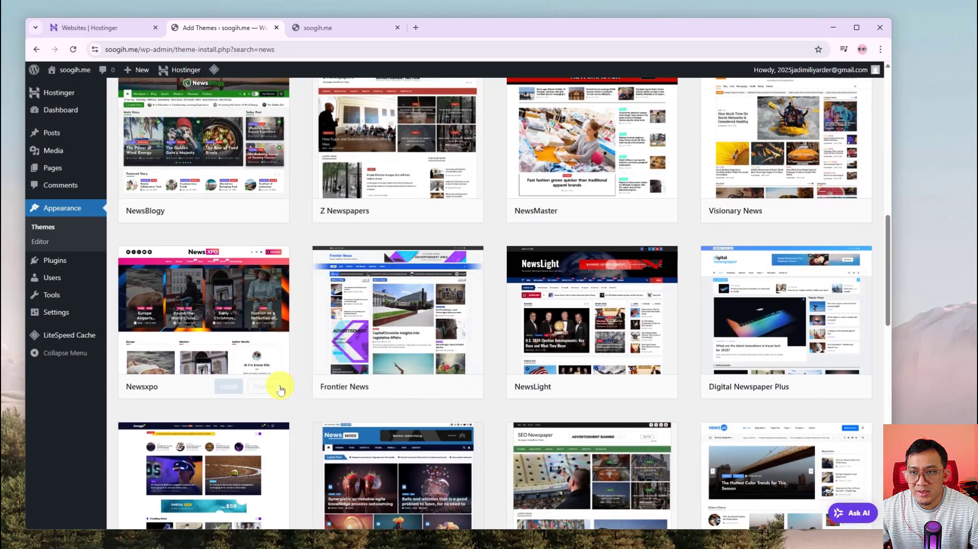
pyautogui.scroll(-2, 204, 366)
pyautogui.scroll(-8, 215, 367)
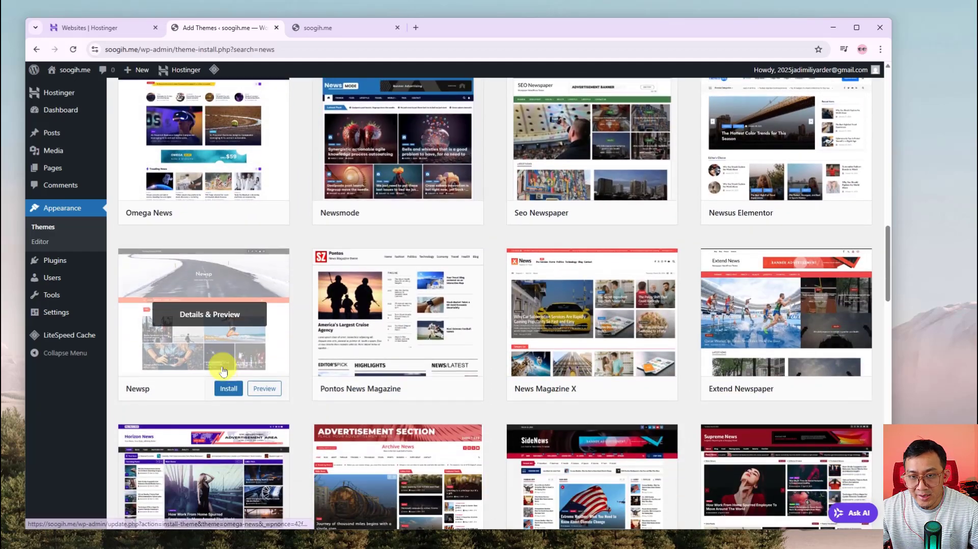
pyautogui.scroll(-6, 225, 368)
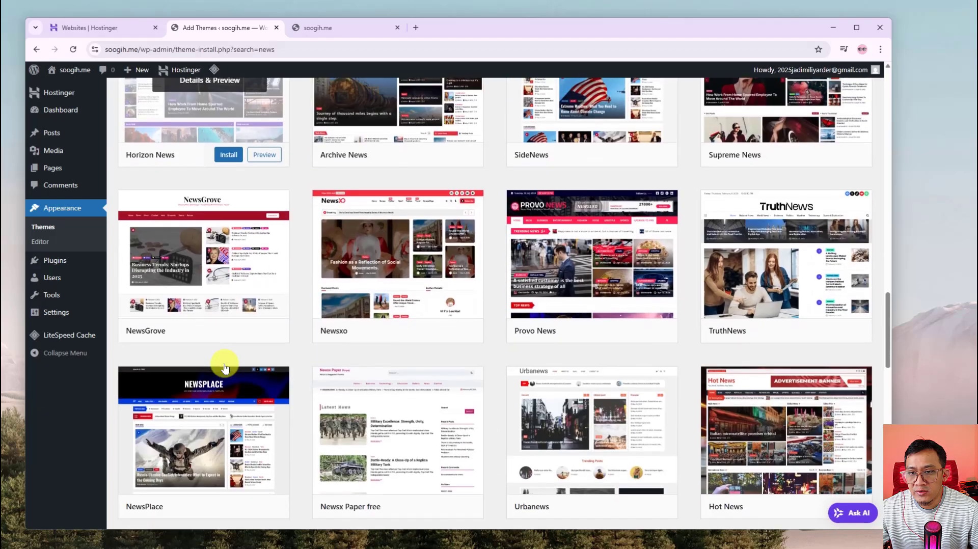
pyautogui.scroll(-8, 224, 367)
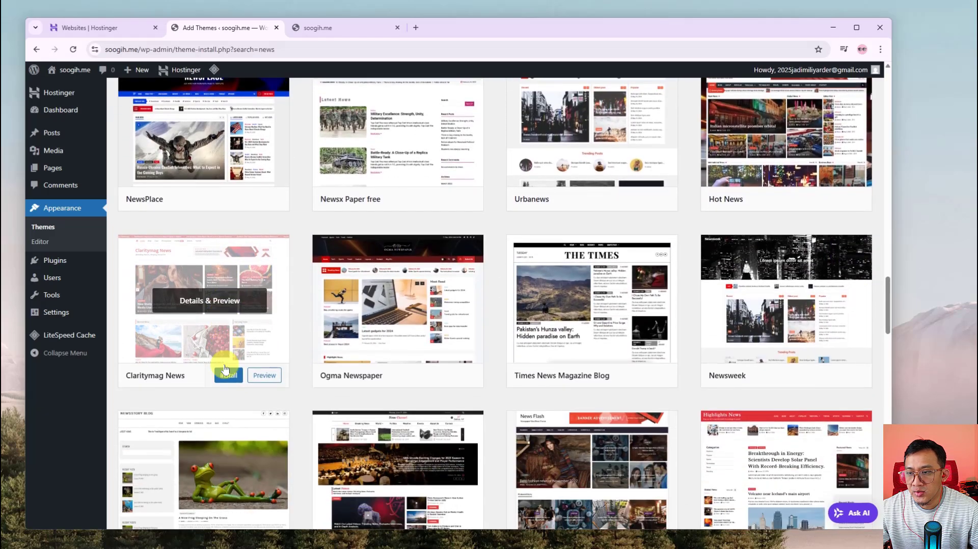
pyautogui.scroll(-6, 224, 368)
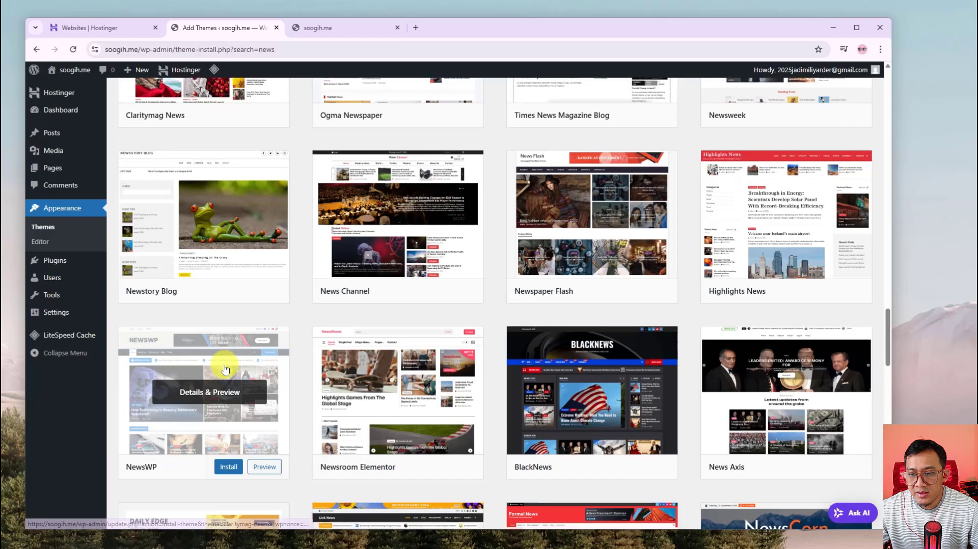
pyautogui.scroll(-7, 225, 368)
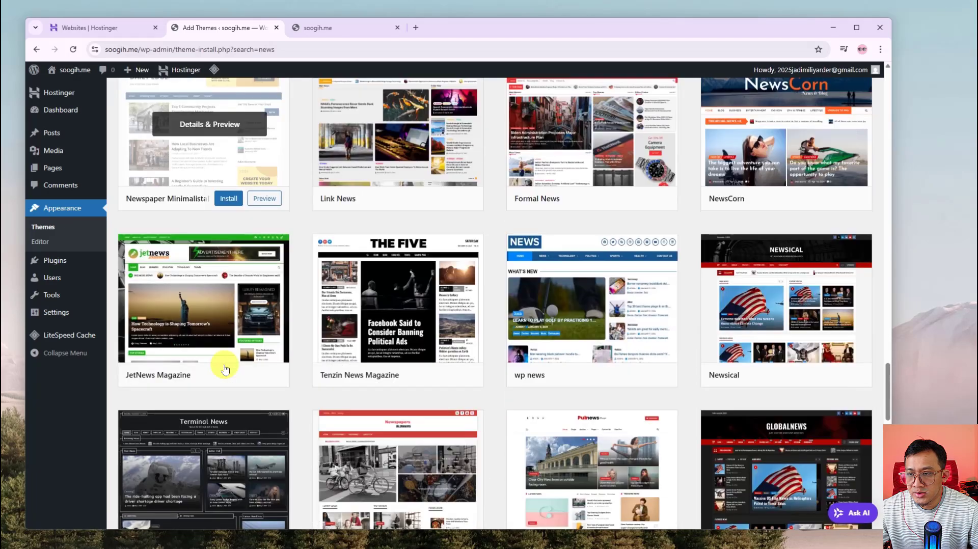
pyautogui.scroll(2, 769, 292)
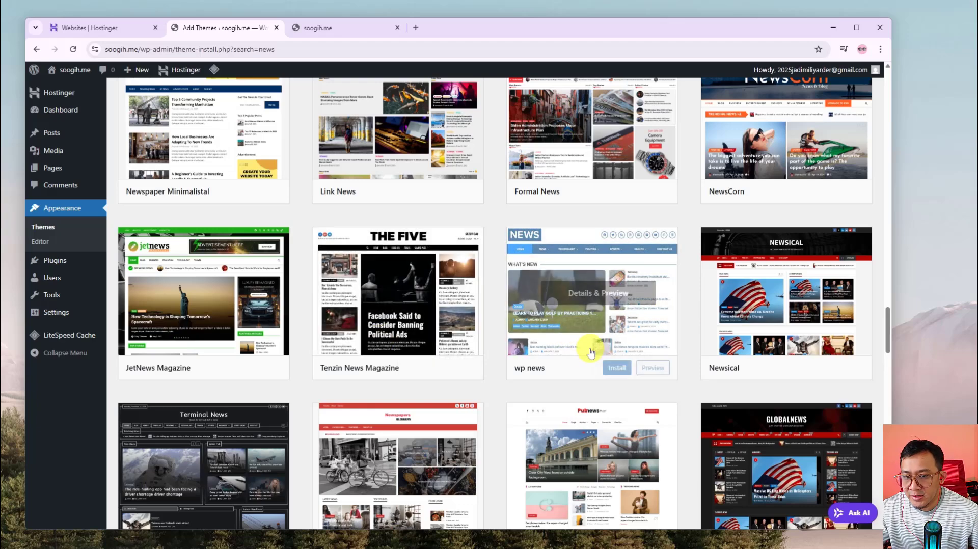
pyautogui.scroll(-2, 631, 345)
pyautogui.scroll(2, 743, 342)
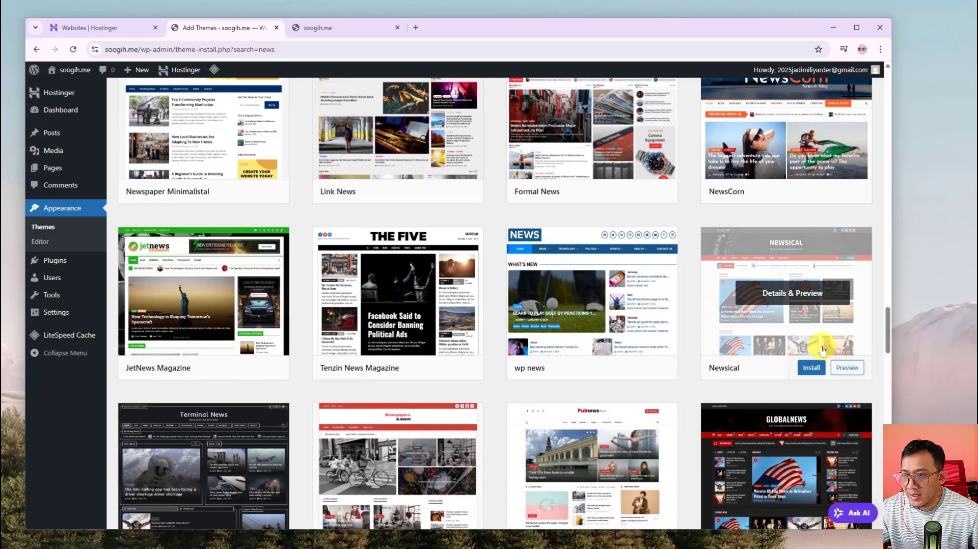
# Preview the Newsical theme by AF themes and scroll its demo news homepage
pyautogui.click(848, 369)
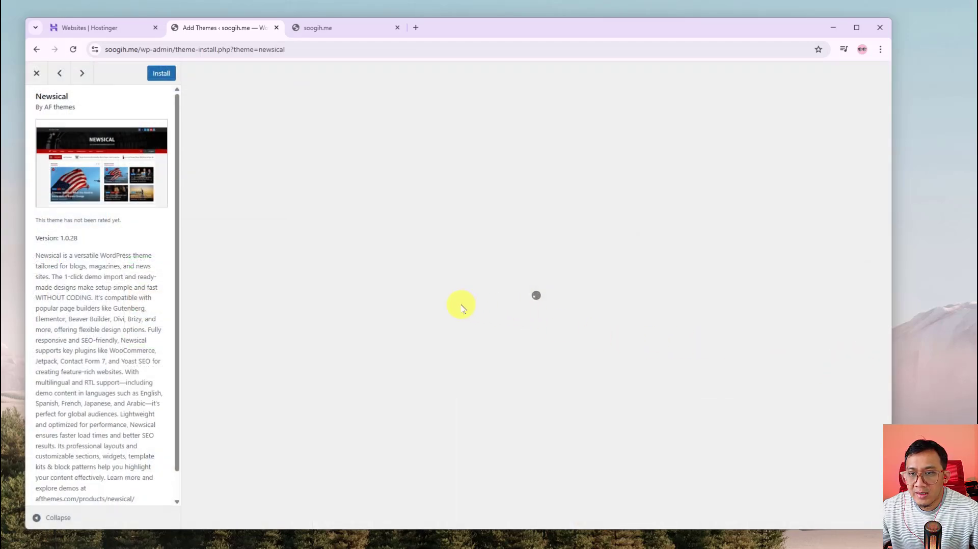
pyautogui.scroll(-2, 417, 250)
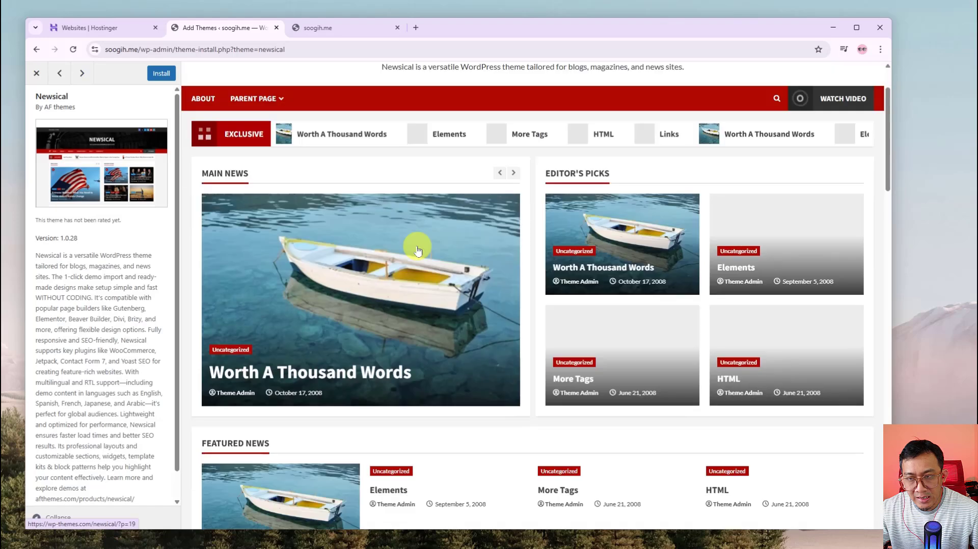
pyautogui.scroll(-6, 416, 260)
pyautogui.scroll(7, 412, 273)
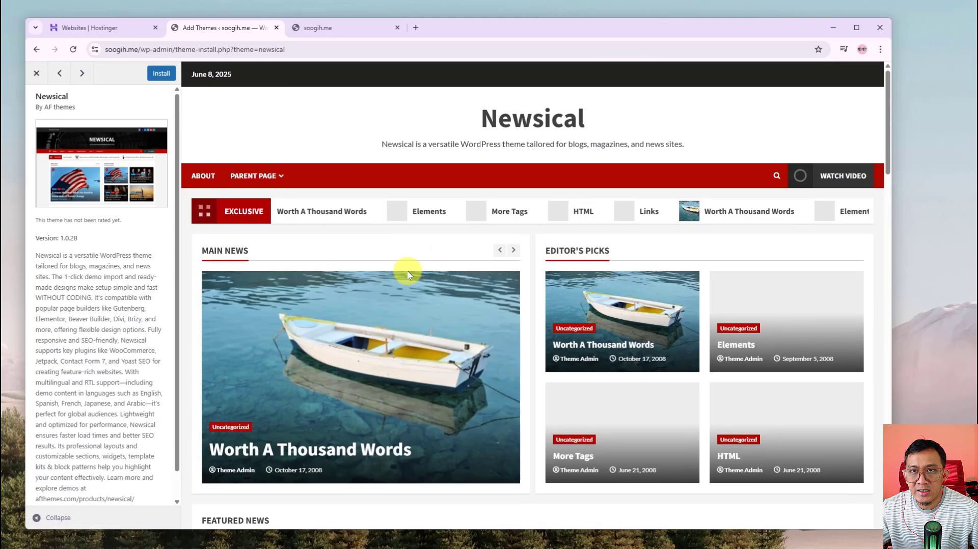
# From the Hostinger websites overview, open test.soogih.me in a new tab and scroll through it
pyautogui.click(141, 30)
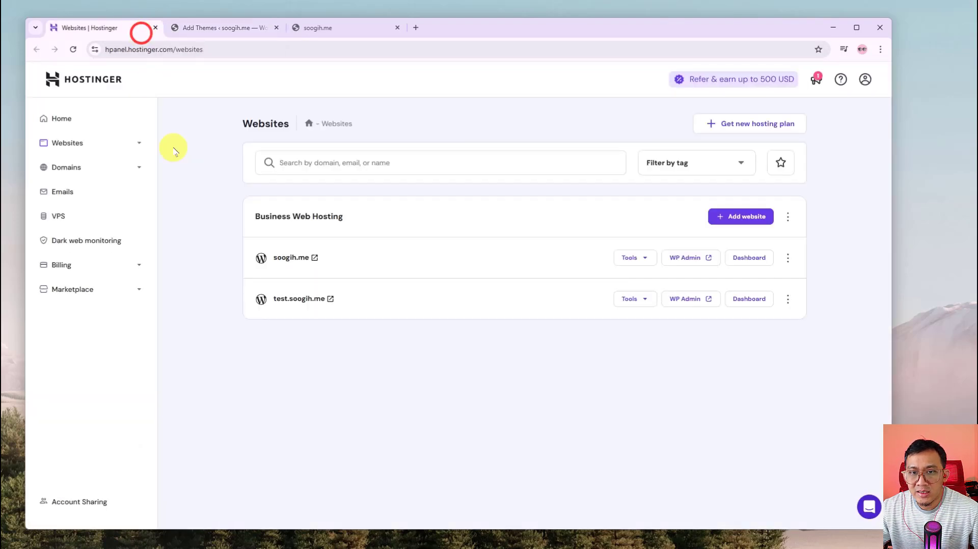
pyautogui.rightClick(314, 303)
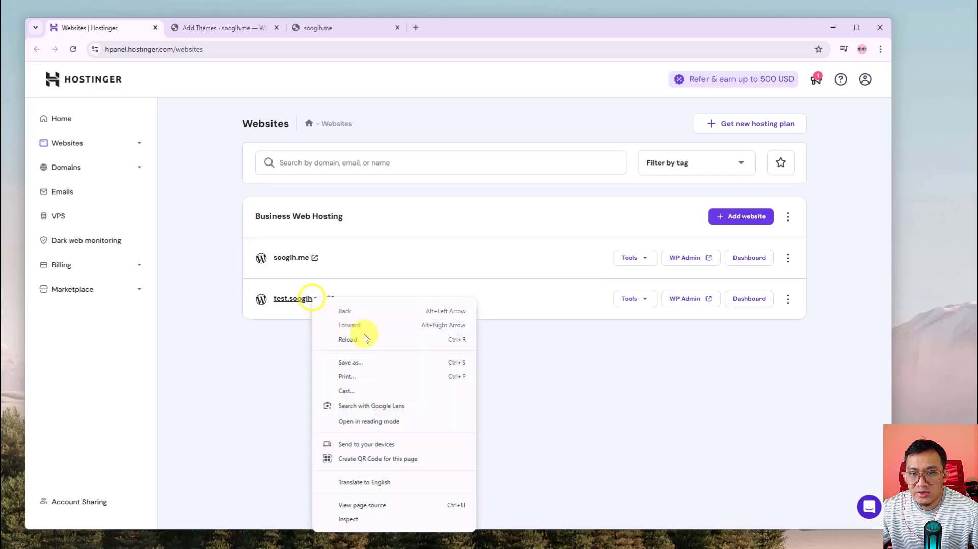
pyautogui.click(238, 366)
pyautogui.click(329, 302)
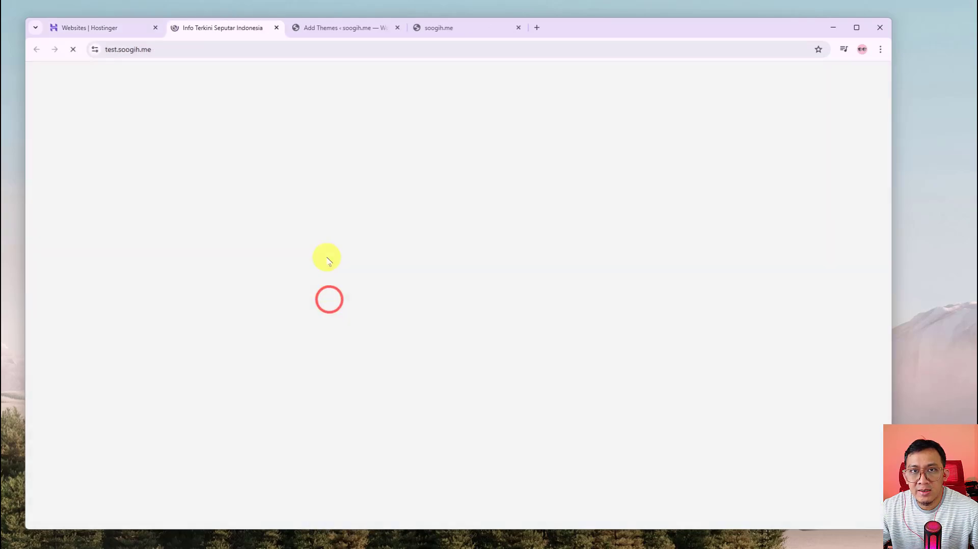
pyautogui.scroll(-10, 305, 262)
pyautogui.scroll(-10, 278, 267)
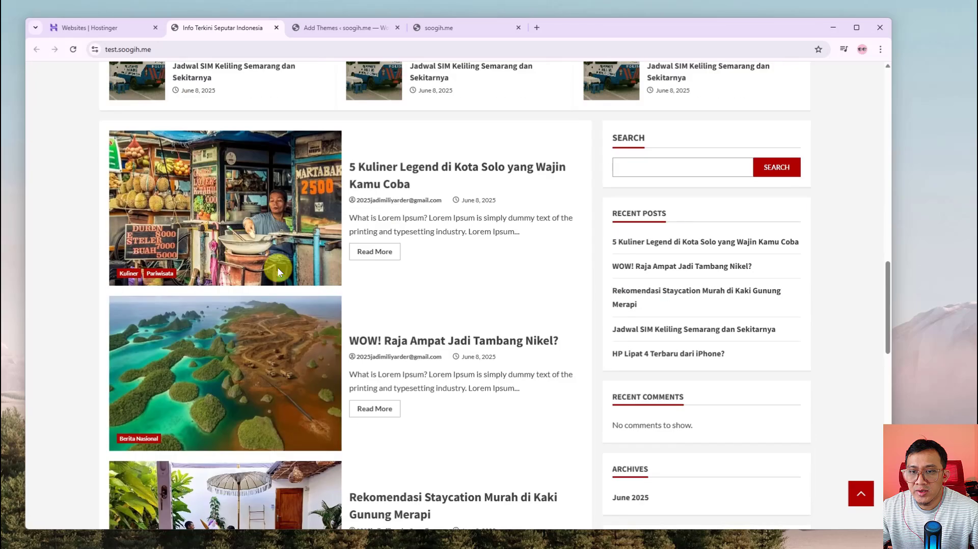
pyautogui.scroll(15, 279, 255)
# Return to the Newsical preview tab and close the preview
pyautogui.click(387, 30)
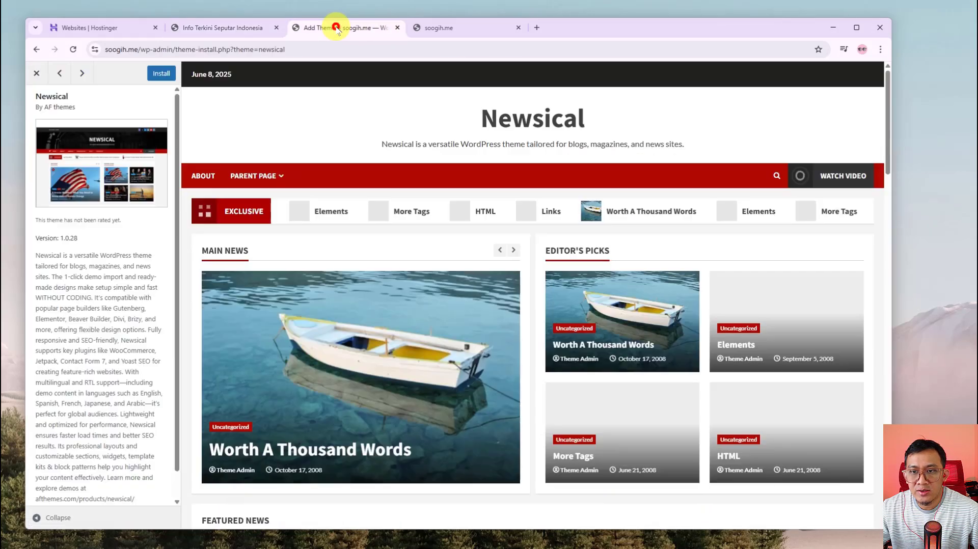
pyautogui.scroll(-4, 356, 254)
pyautogui.scroll(3, 499, 257)
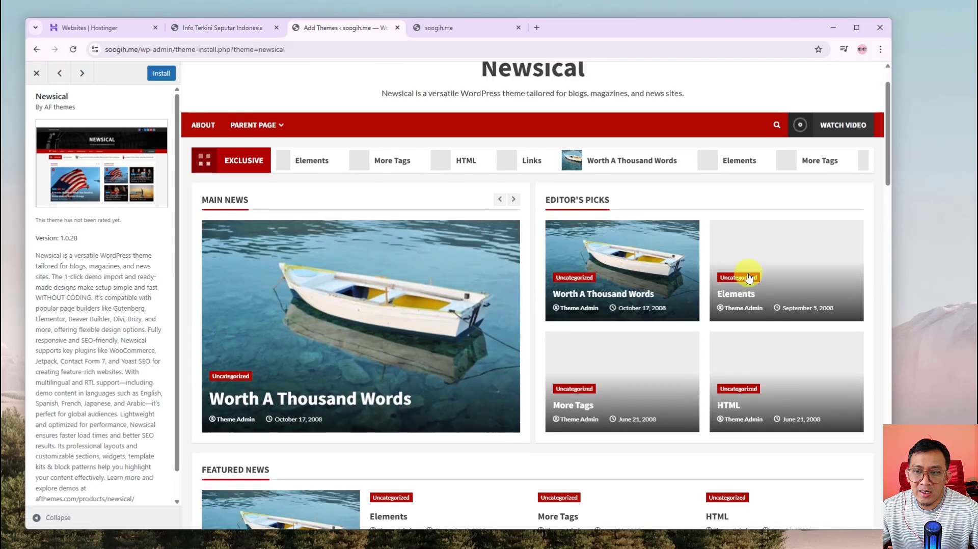
pyautogui.scroll(1, 502, 356)
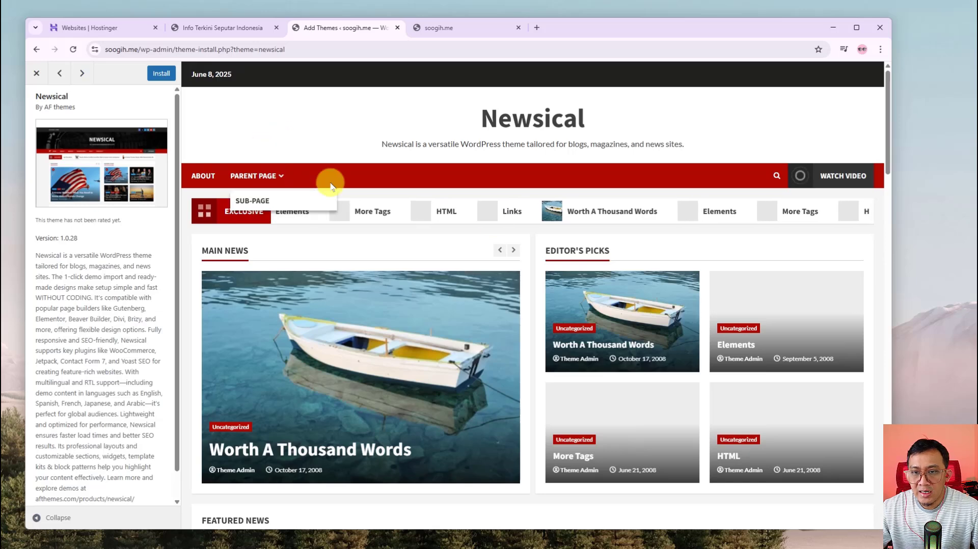
pyautogui.click(37, 72)
# Browse the 'news' theme results grid
pyautogui.scroll(-6, 326, 424)
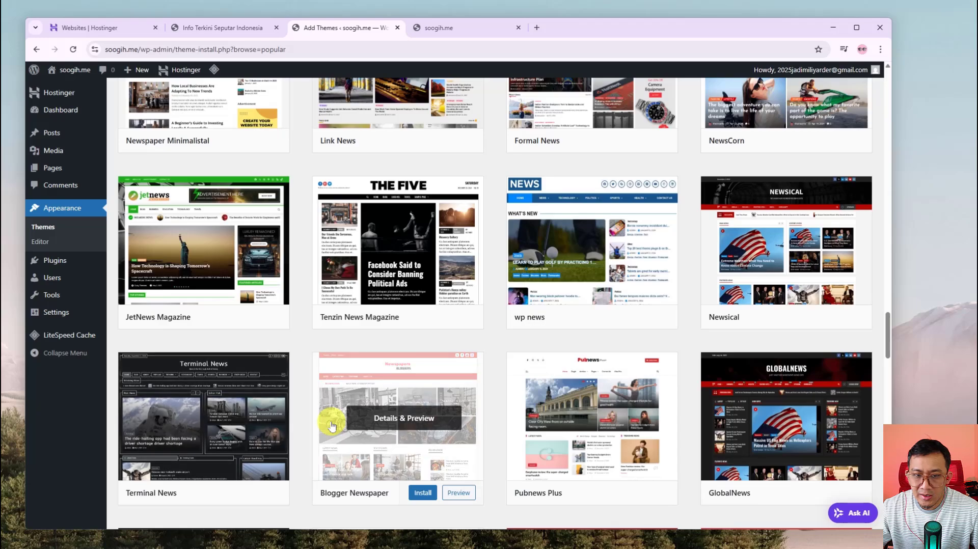
pyautogui.scroll(-7, 331, 425)
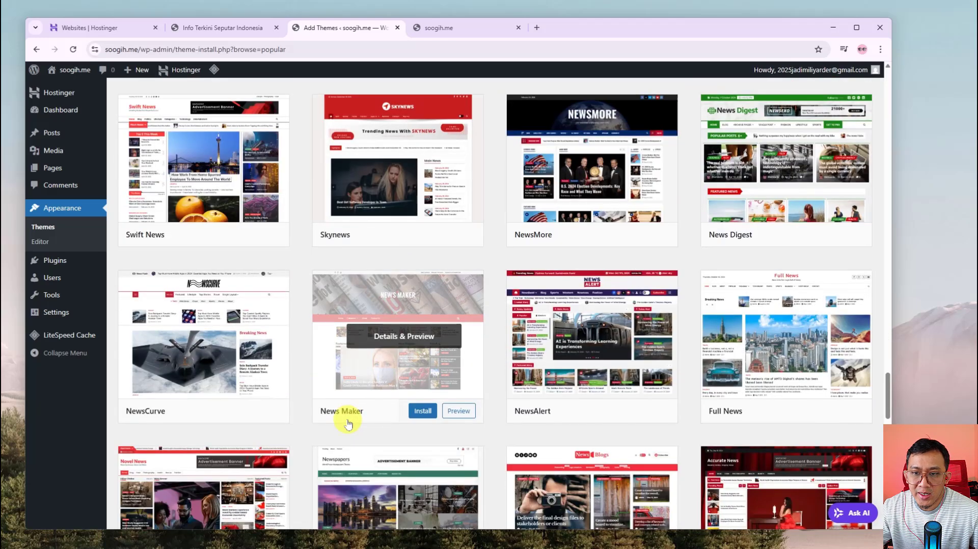
pyautogui.scroll(-4, 348, 423)
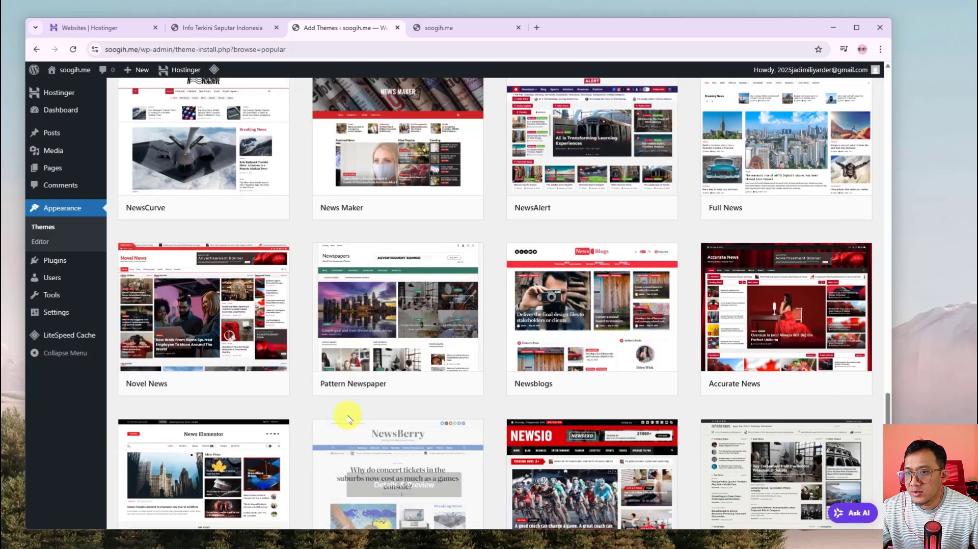
pyautogui.scroll(-3, 344, 415)
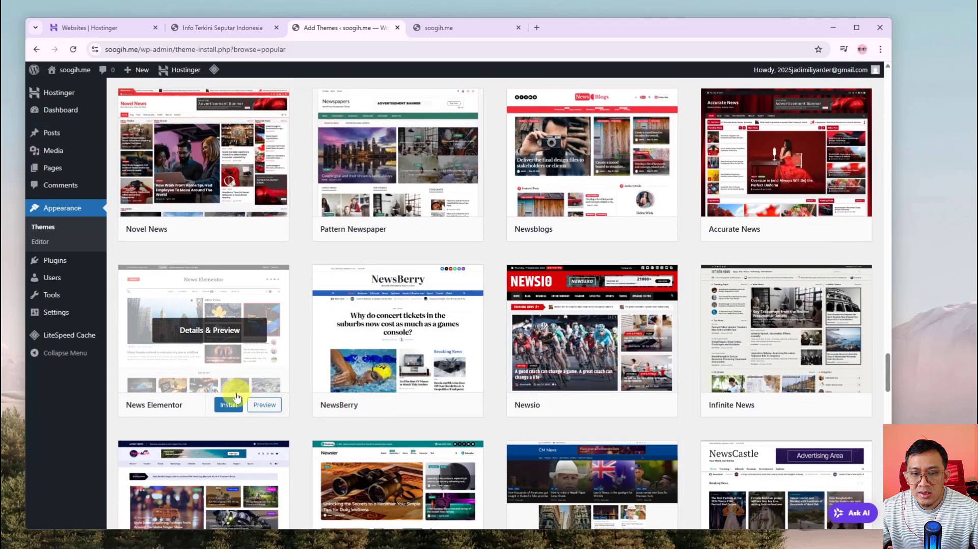
pyautogui.scroll(-3, 249, 405)
pyautogui.scroll(-8, 235, 392)
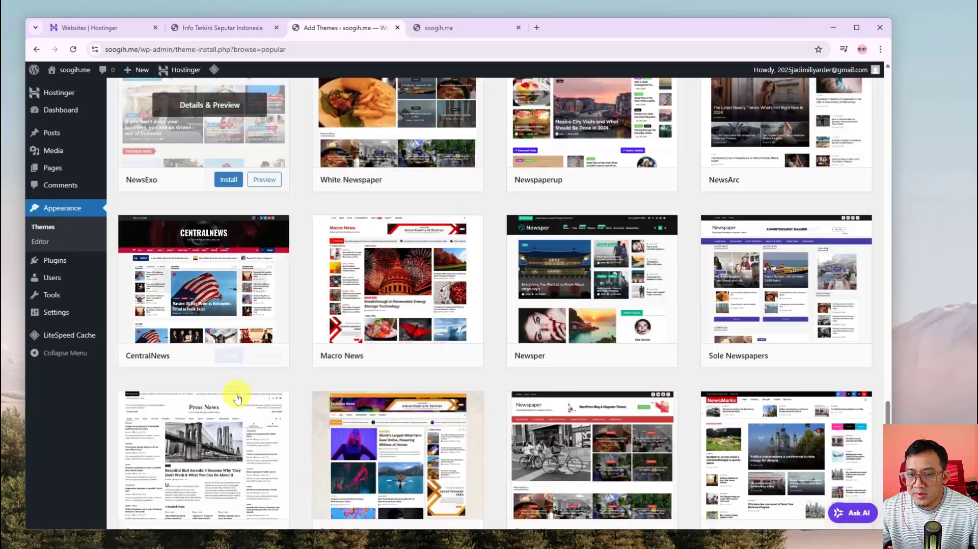
pyautogui.scroll(5, 233, 379)
pyautogui.scroll(-20, 232, 366)
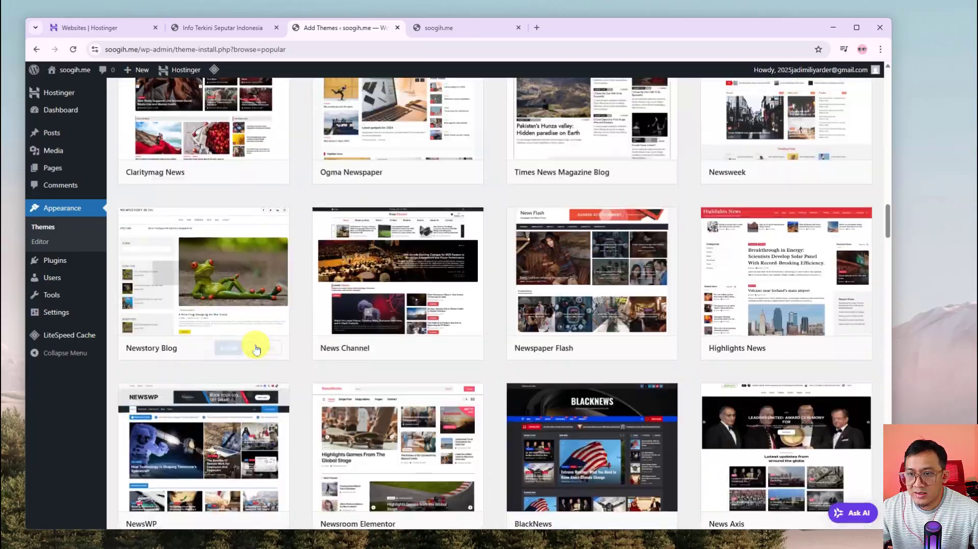
pyautogui.scroll(4, 254, 346)
pyautogui.scroll(20, 256, 350)
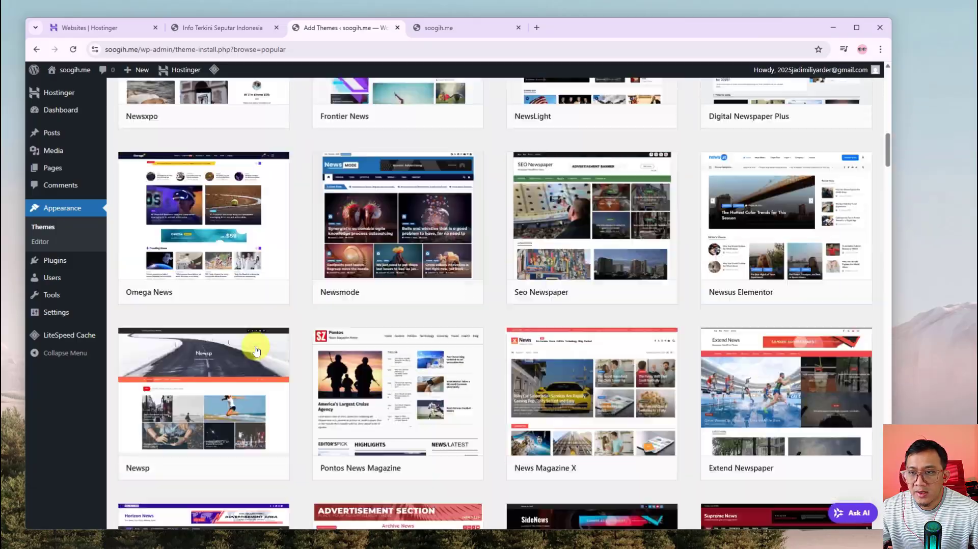
pyautogui.scroll(10, 256, 350)
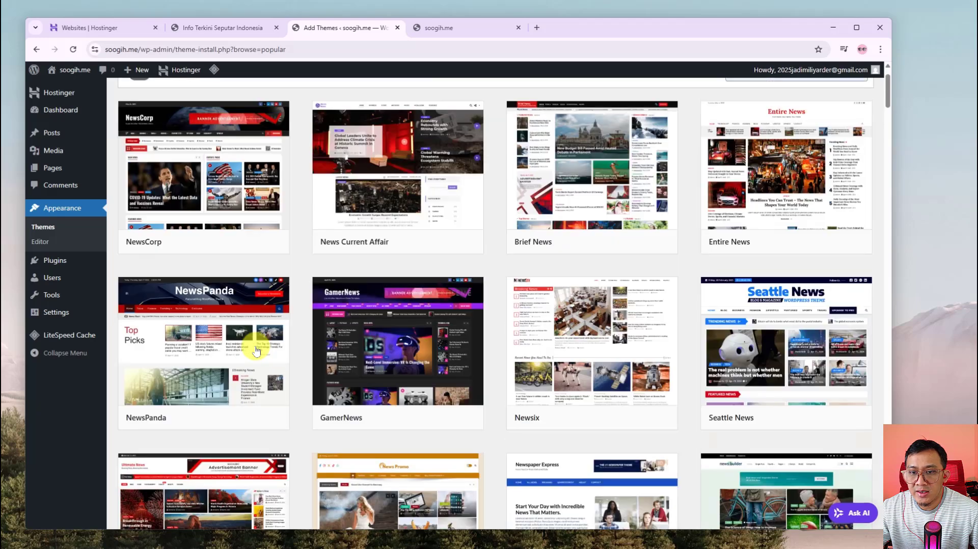
# Preview the GamerNews theme, close it, and scroll back to Newsical
pyautogui.click(459, 418)
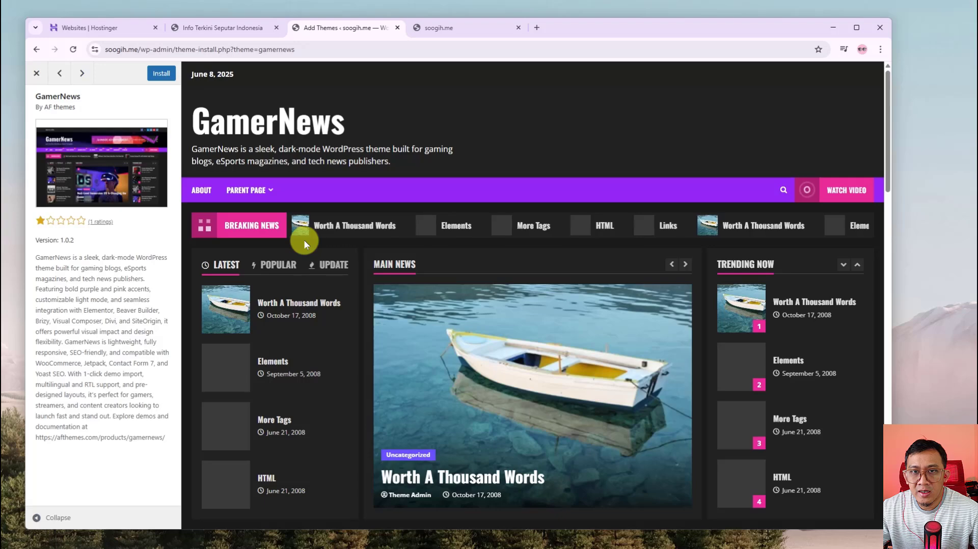
pyautogui.scroll(-2, 312, 163)
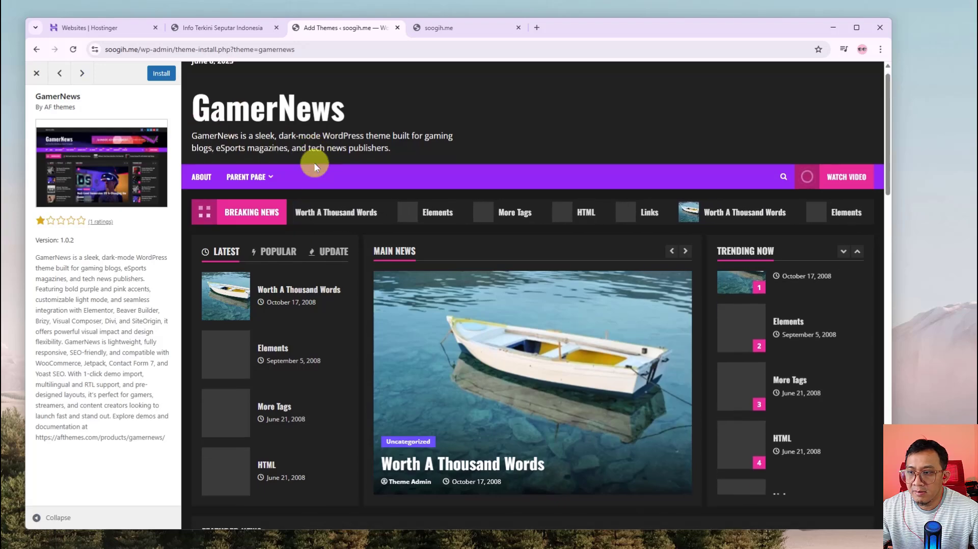
pyautogui.scroll(-10, 280, 328)
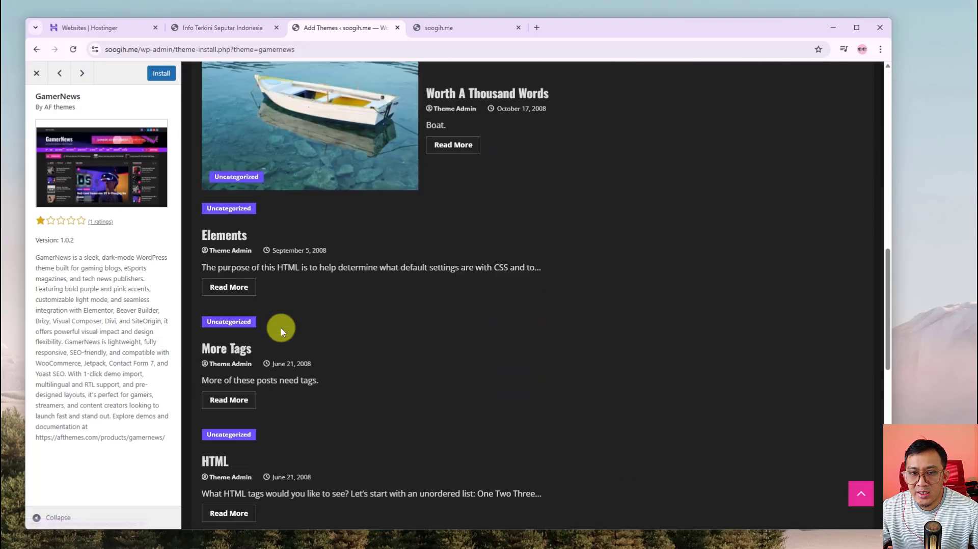
pyautogui.scroll(9, 280, 328)
pyautogui.scroll(3, 280, 323)
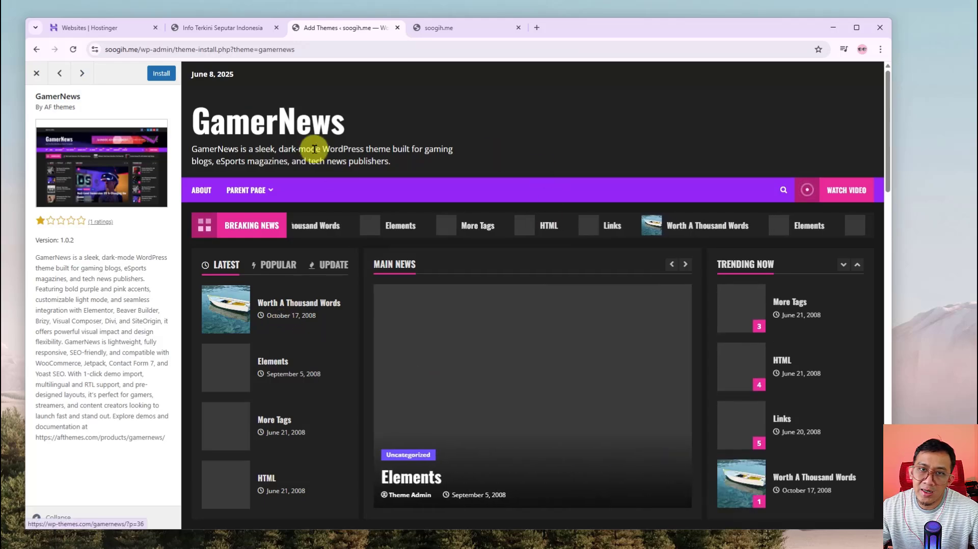
pyautogui.click(38, 73)
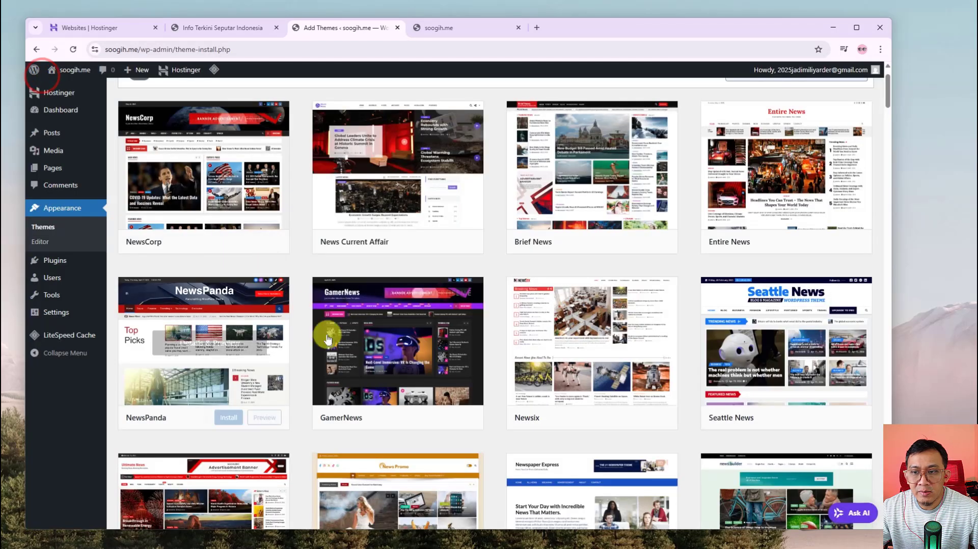
pyautogui.scroll(-5, 530, 389)
pyautogui.scroll(-20, 529, 389)
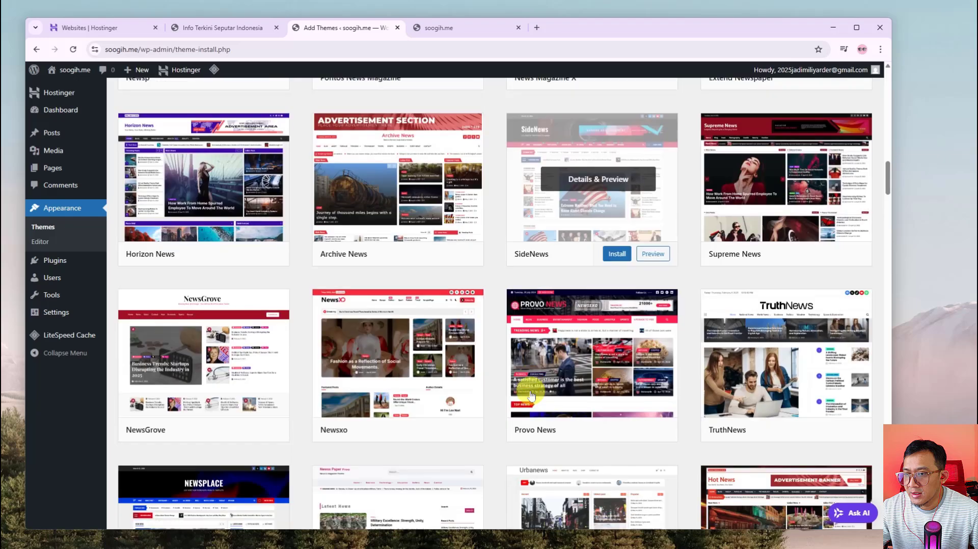
pyautogui.scroll(-15, 530, 396)
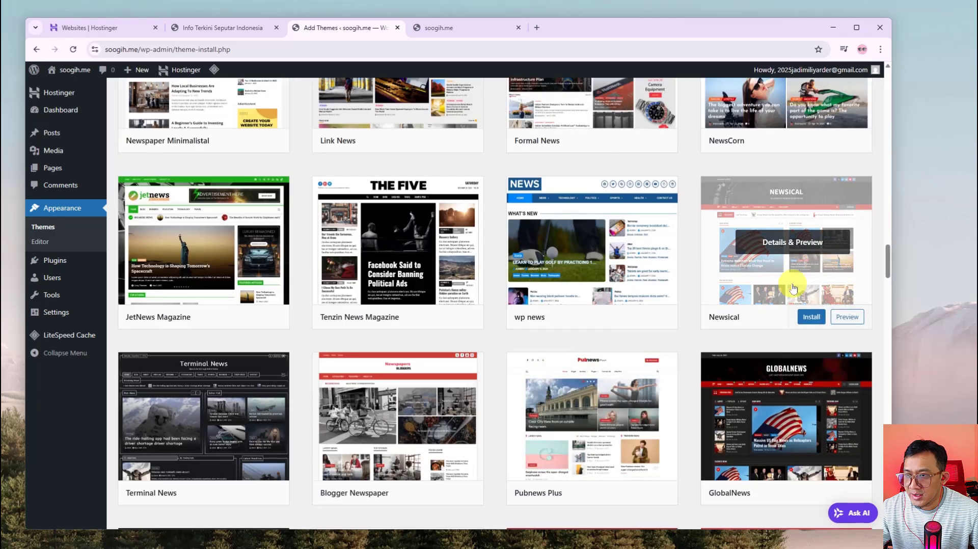
# Install Newsical and read its notice recommending plugins like AF Companion and Elespare
pyautogui.click(810, 321)
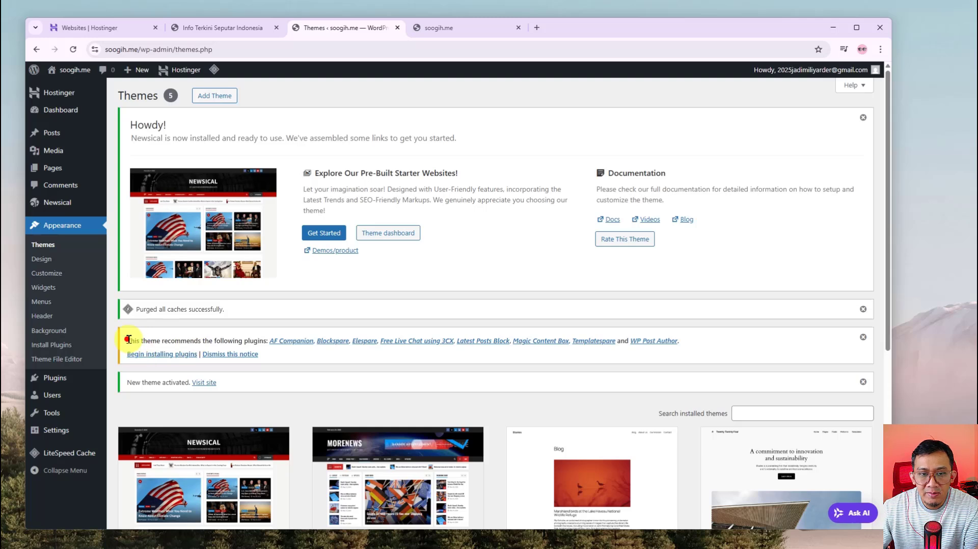
pyautogui.moveTo(128, 340); pyautogui.dragTo(231, 342)
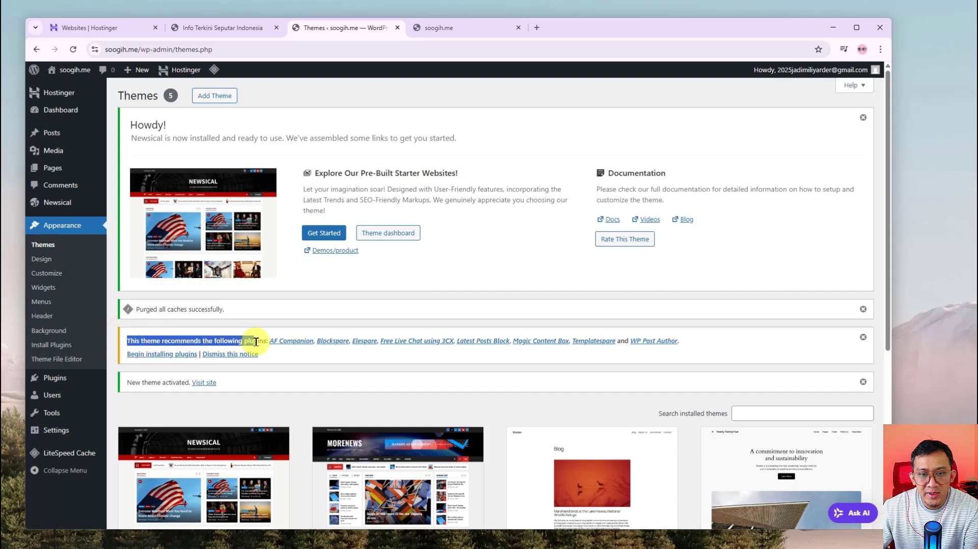
pyautogui.moveTo(266, 341); pyautogui.dragTo(269, 341)
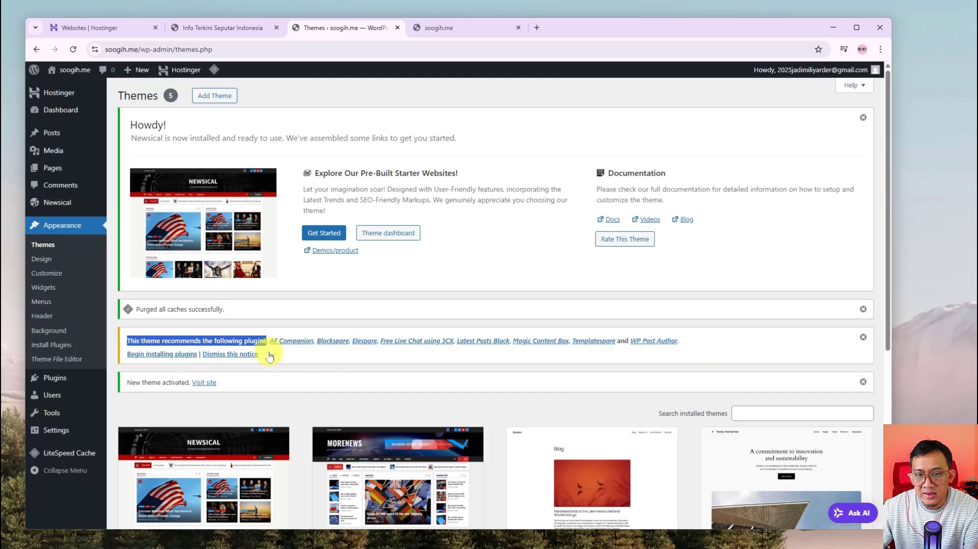
pyautogui.click(509, 359)
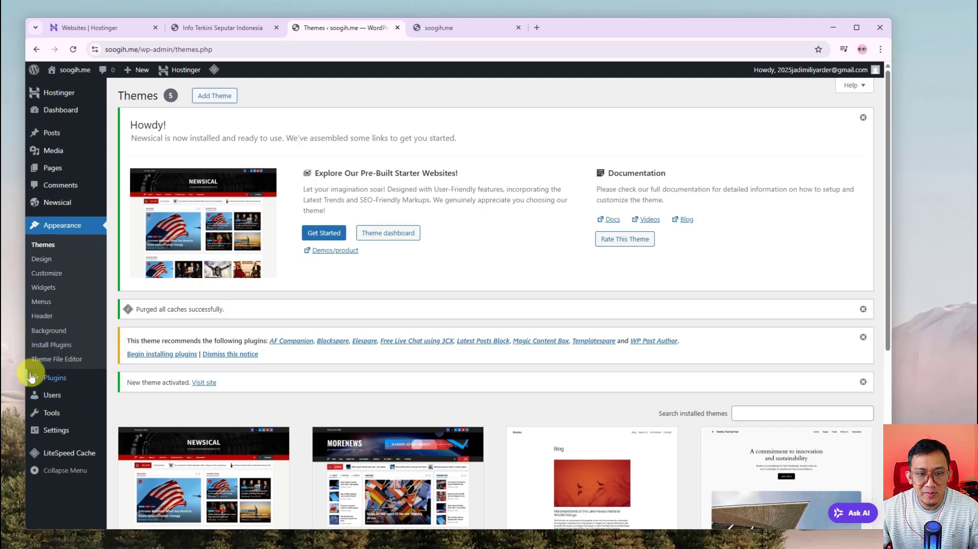
pyautogui.moveTo(55, 382)
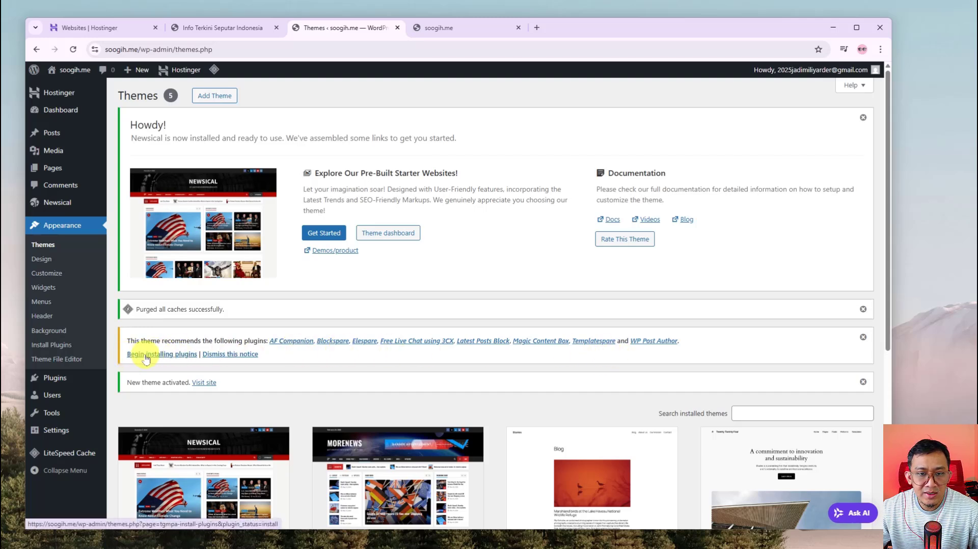
# Bulk-install all eight recommended plugins, checking test.soogih.me while the installation runs
pyautogui.click(187, 355)
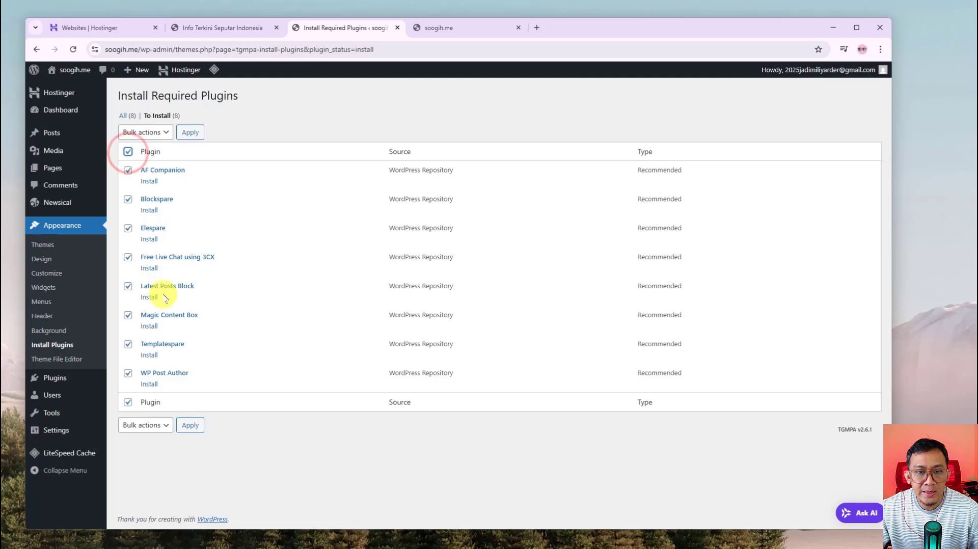
pyautogui.click(161, 132)
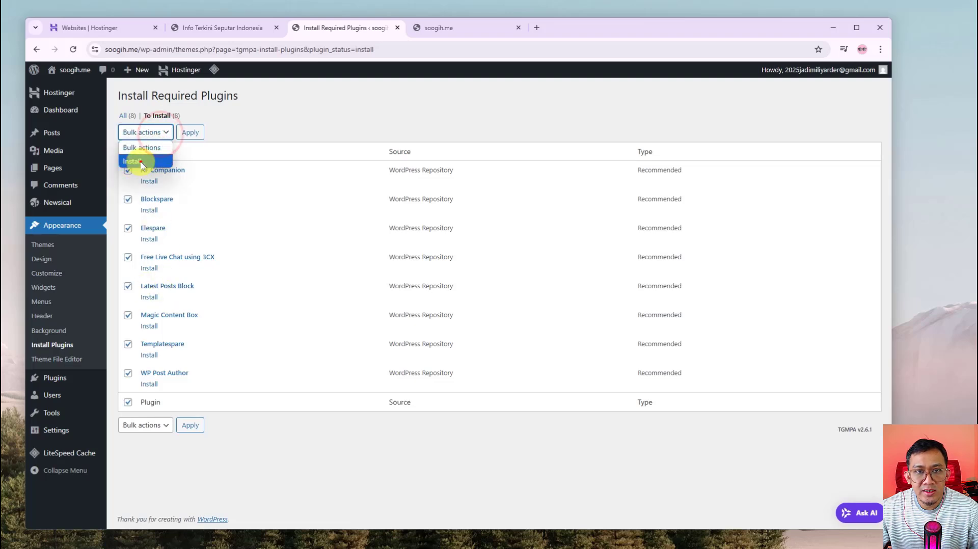
pyautogui.click(140, 161)
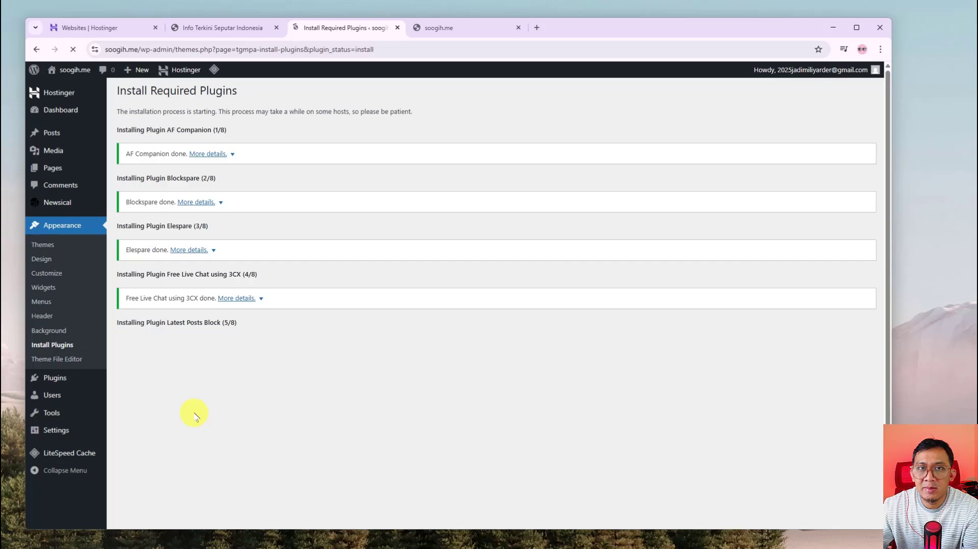
pyautogui.click(197, 27)
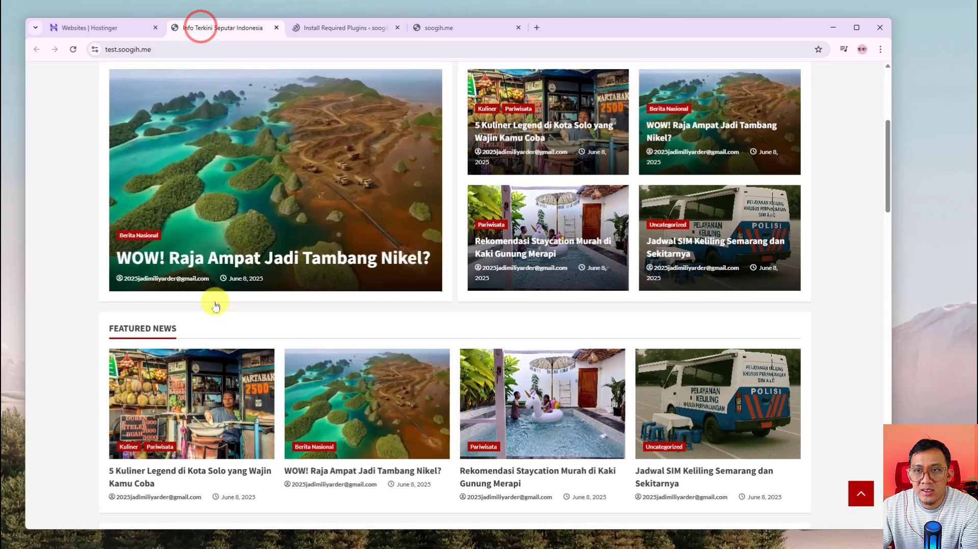
pyautogui.scroll(5, 363, 394)
pyautogui.scroll(-4, 387, 325)
pyautogui.scroll(4, 403, 262)
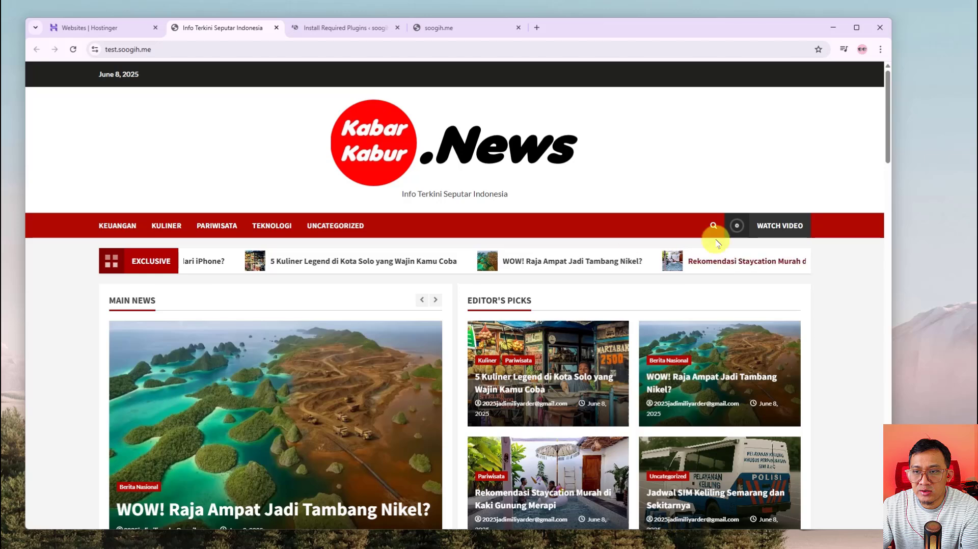
pyautogui.click(339, 27)
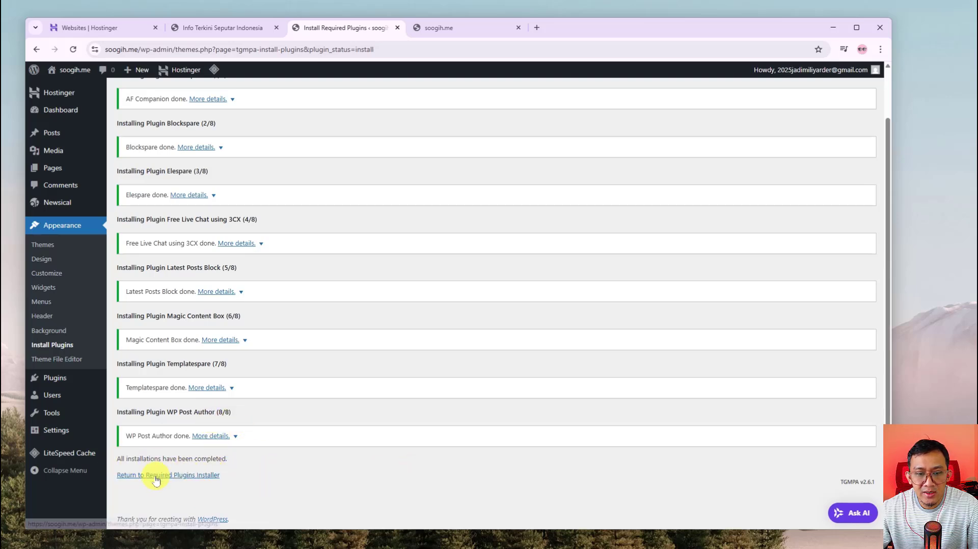
# Return to the required plugins installer and reload the admin dashboard
pyautogui.click(195, 476)
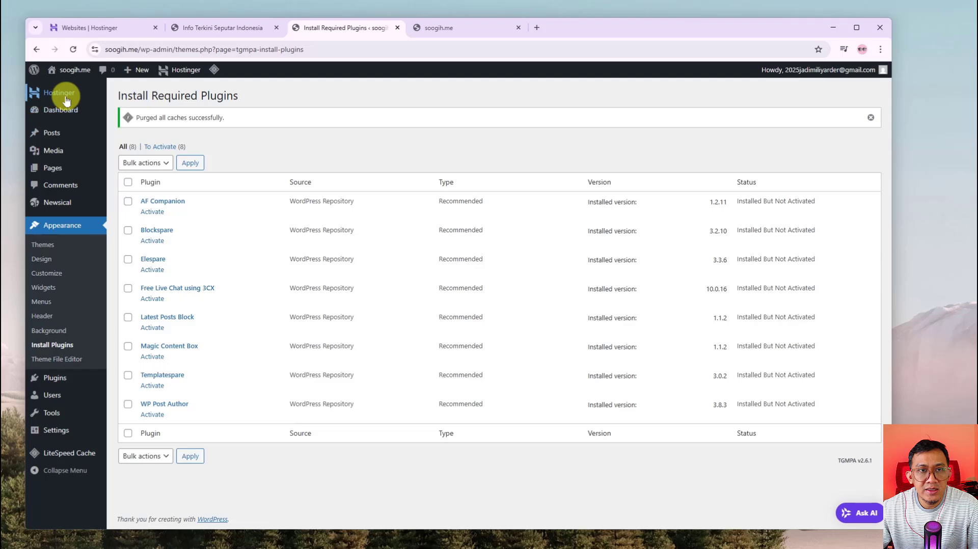
pyautogui.moveTo(64, 115)
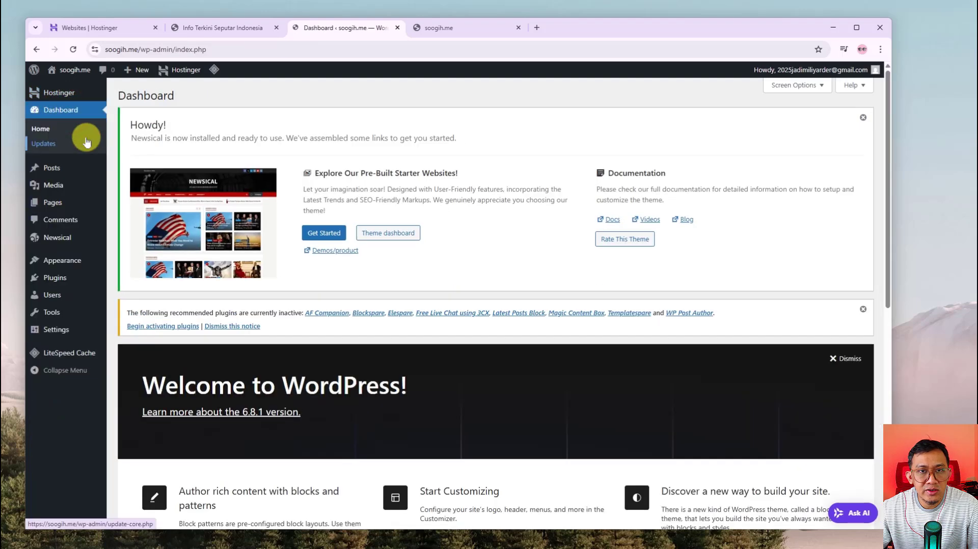
pyautogui.click(74, 50)
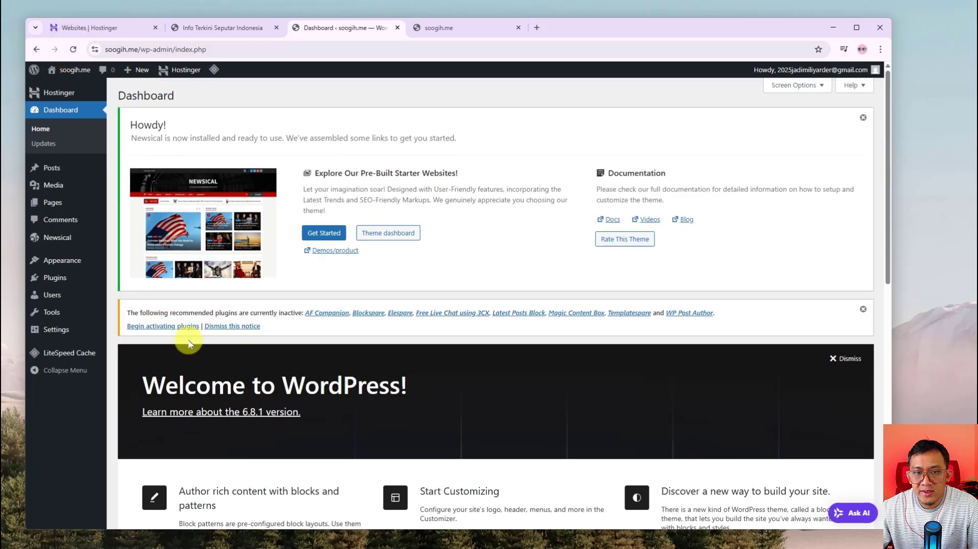
# Select all recommended plugins and apply the bulk Activate action
pyautogui.click(166, 328)
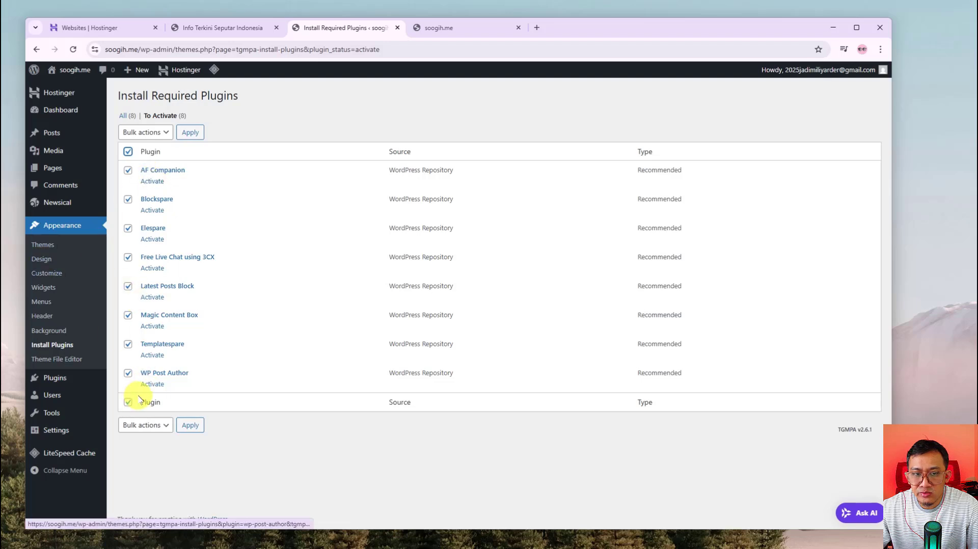
pyautogui.click(128, 150)
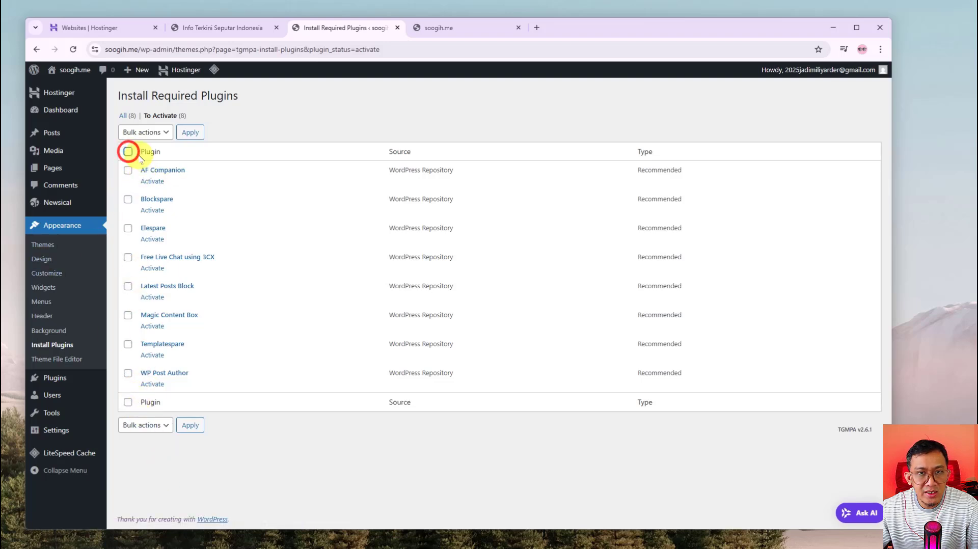
pyautogui.click(128, 150)
pyautogui.click(145, 132)
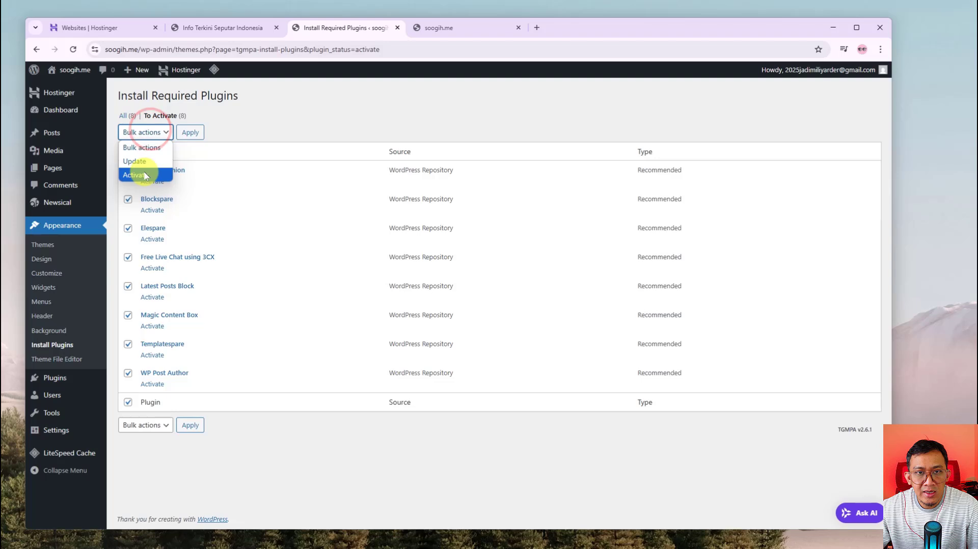
pyautogui.click(138, 160)
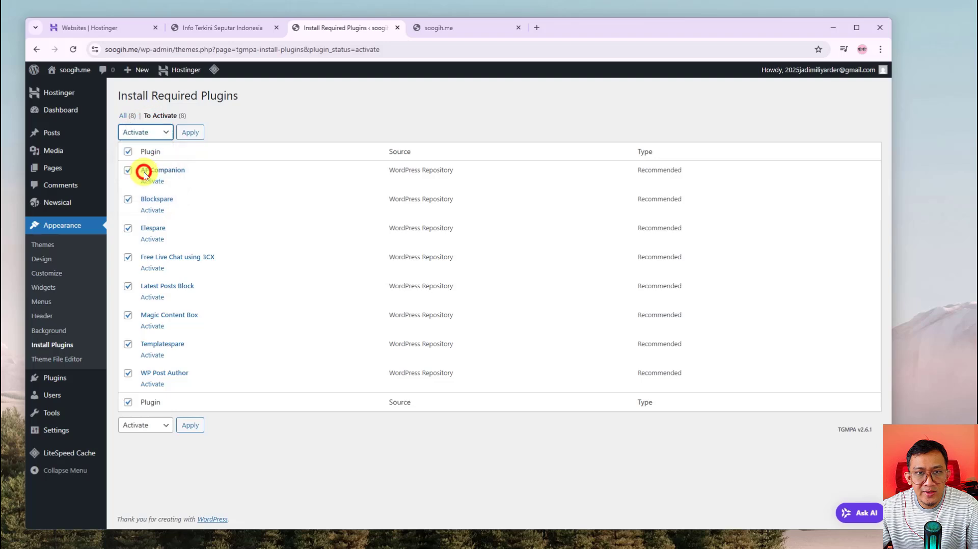
pyautogui.click(196, 133)
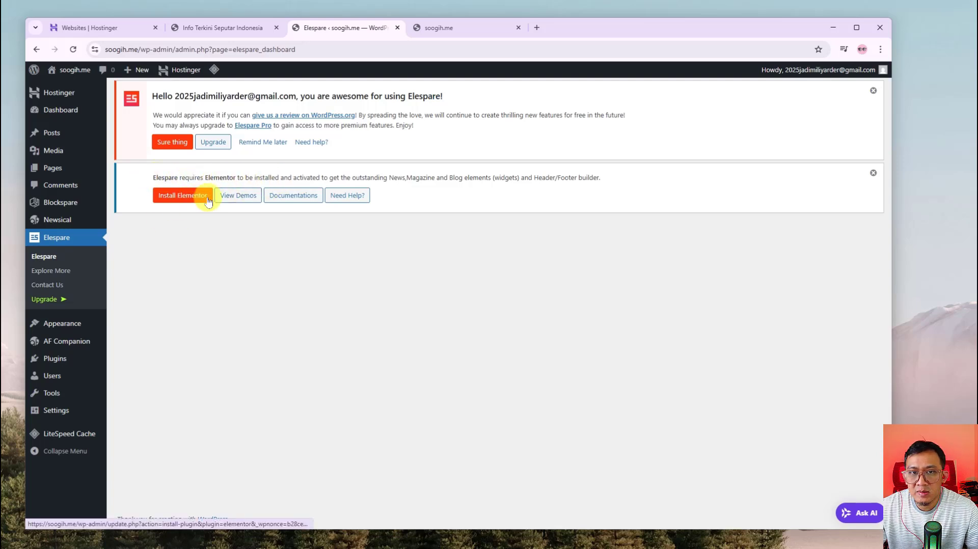
# Install Elementor 3.29.2 from the Elespare notice and activate it
pyautogui.click(191, 199)
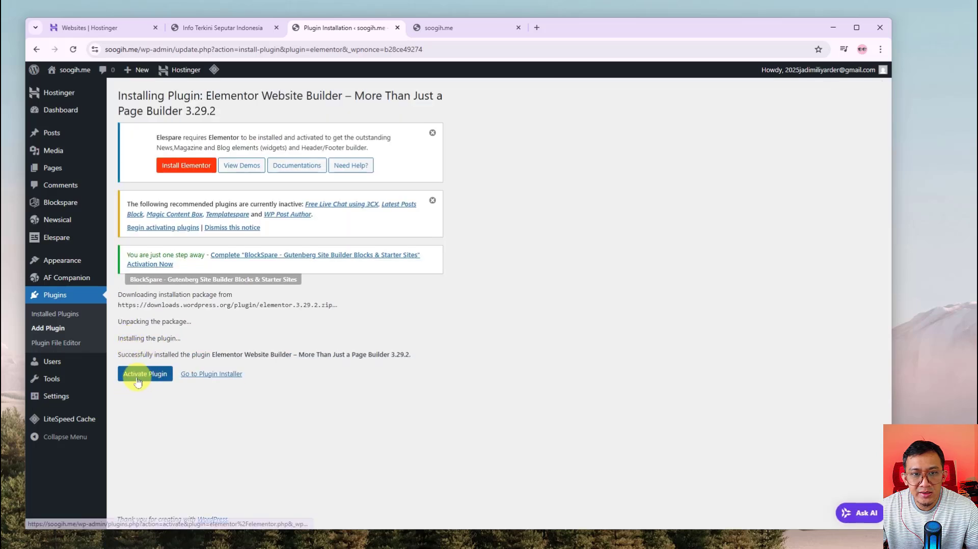
pyautogui.click(138, 379)
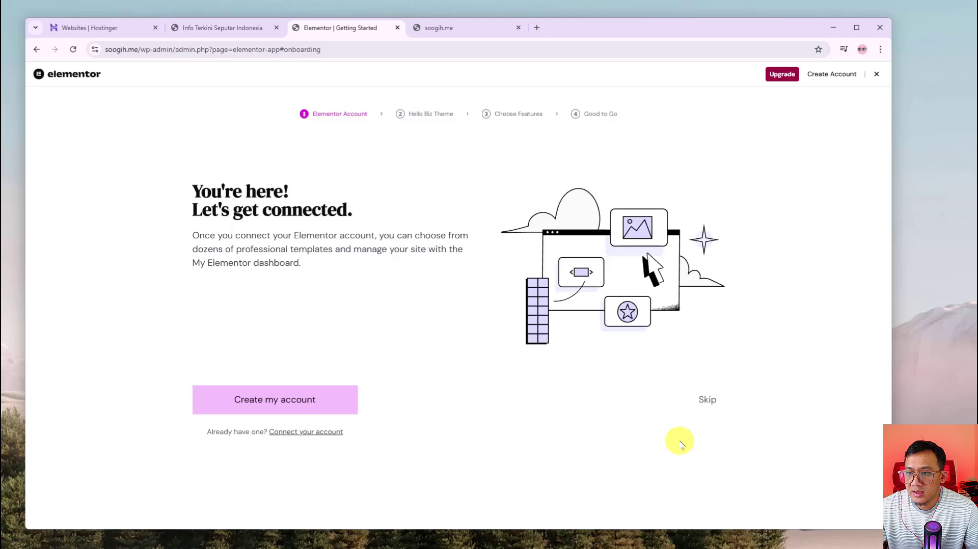
# Leave the Elementor onboarding and bulk-activate the five remaining recommended plugins
pyautogui.click(877, 76)
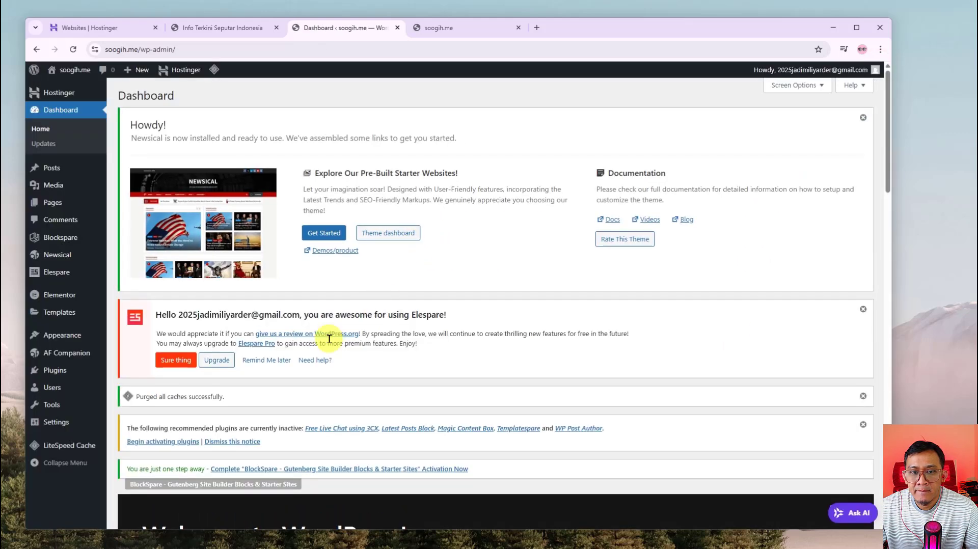
pyautogui.scroll(-2, 312, 342)
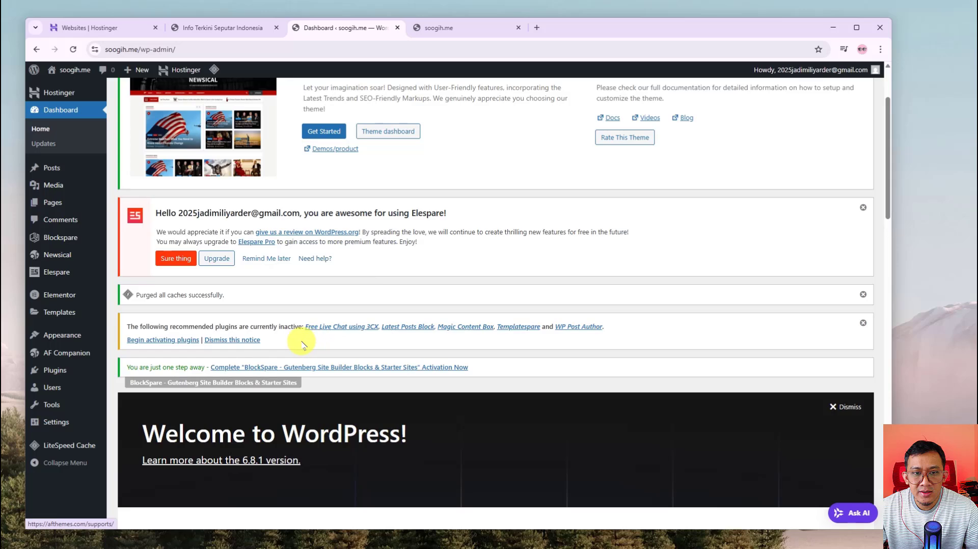
pyautogui.click(164, 340)
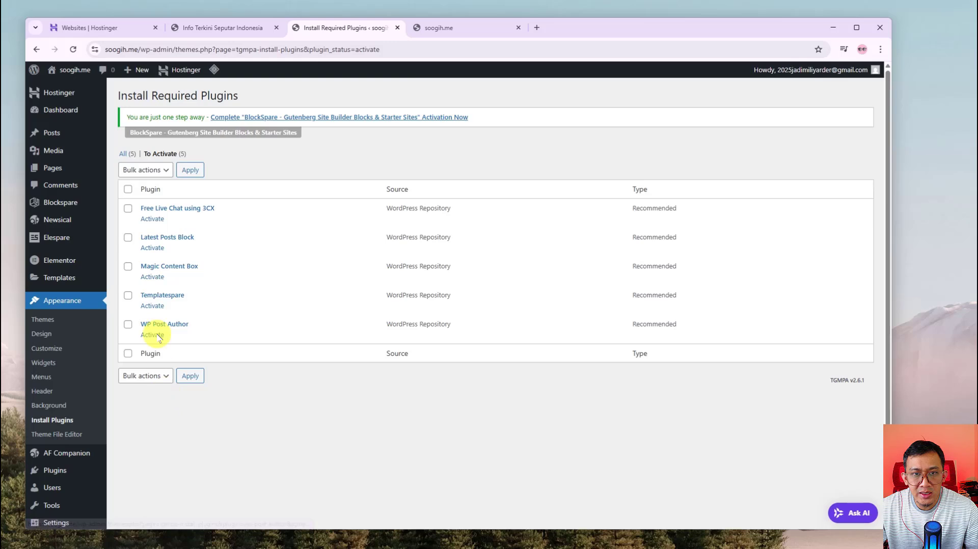
pyautogui.click(128, 189)
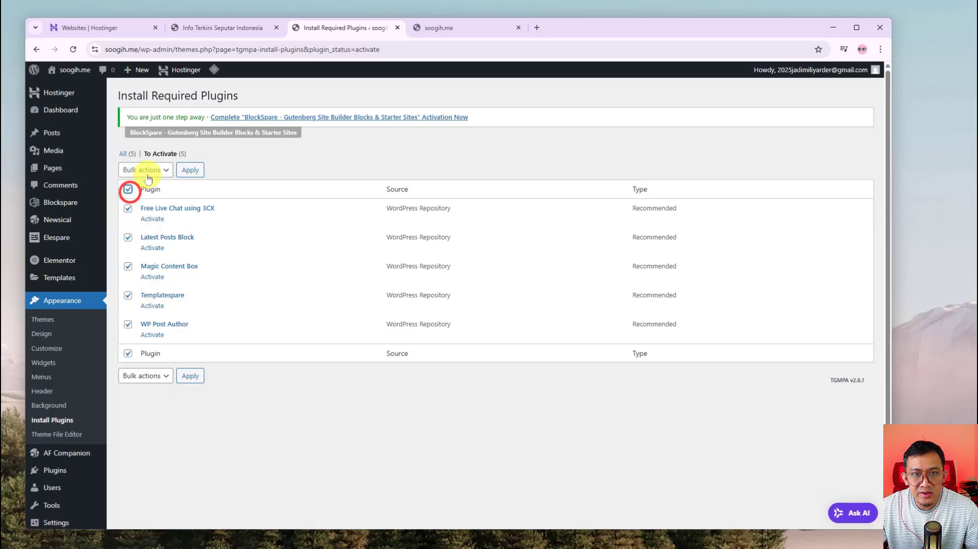
pyautogui.click(146, 170)
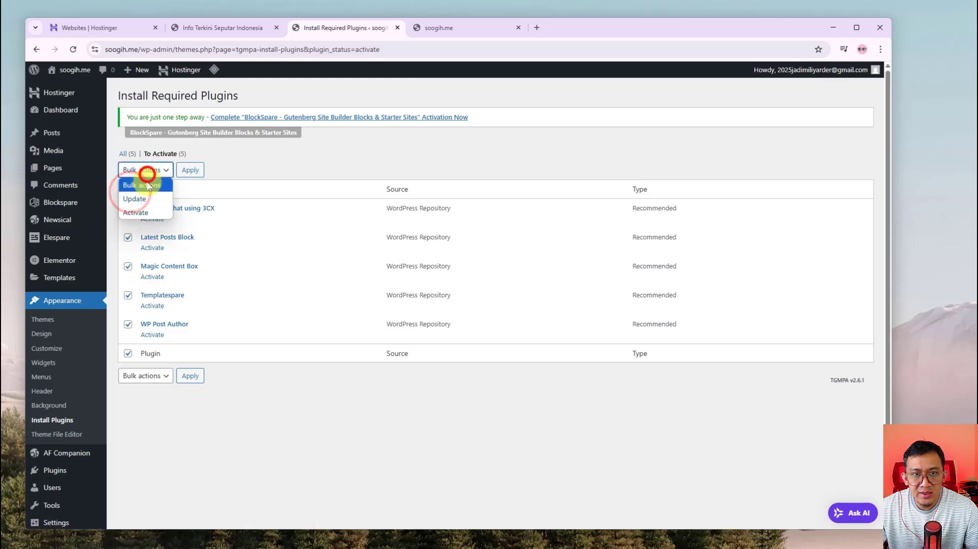
pyautogui.click(145, 214)
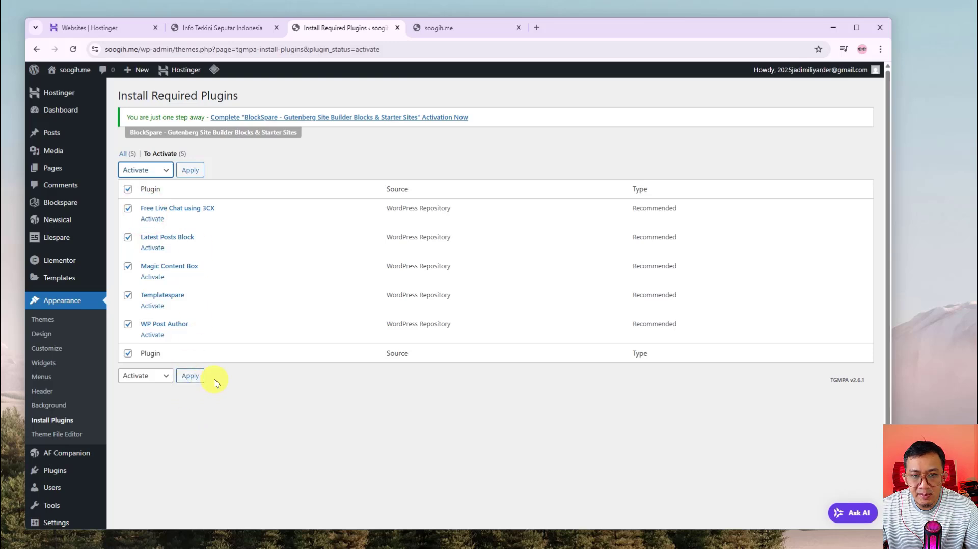
pyautogui.click(196, 379)
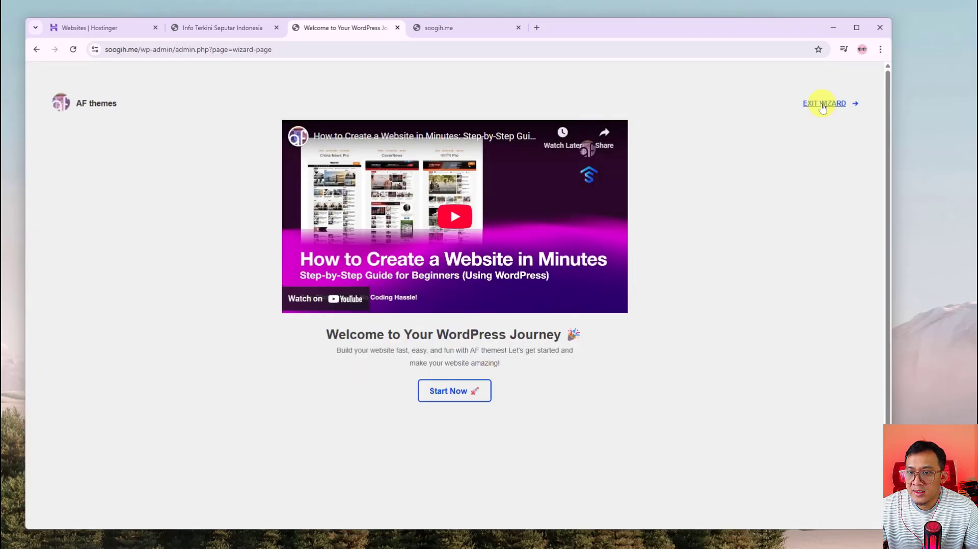
# Exit the AF themes wizard and browse the Starter Sites demos such as Recipe and Crypto News Pro
pyautogui.click(818, 104)
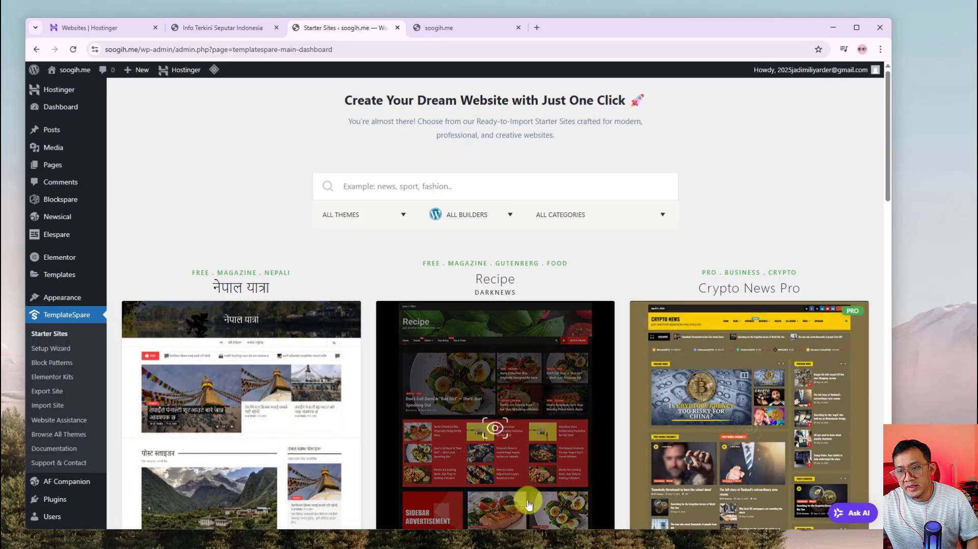
pyautogui.scroll(-2, 710, 455)
pyautogui.scroll(-1, 392, 356)
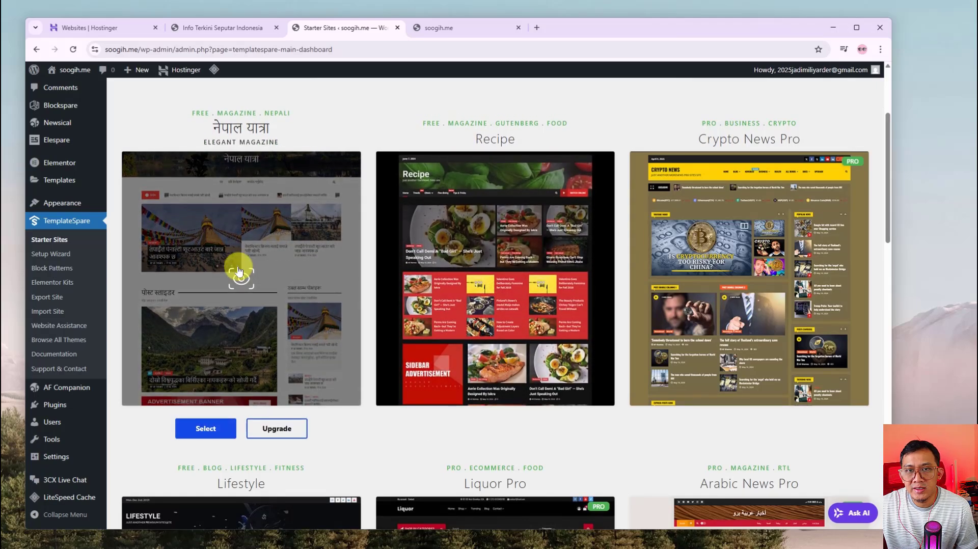
pyautogui.scroll(2, 228, 281)
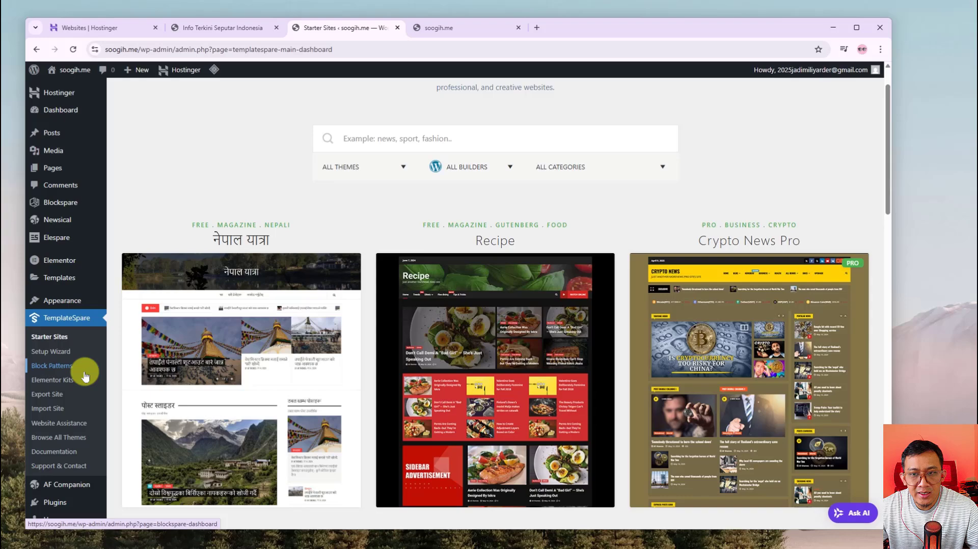
pyautogui.scroll(1, 164, 294)
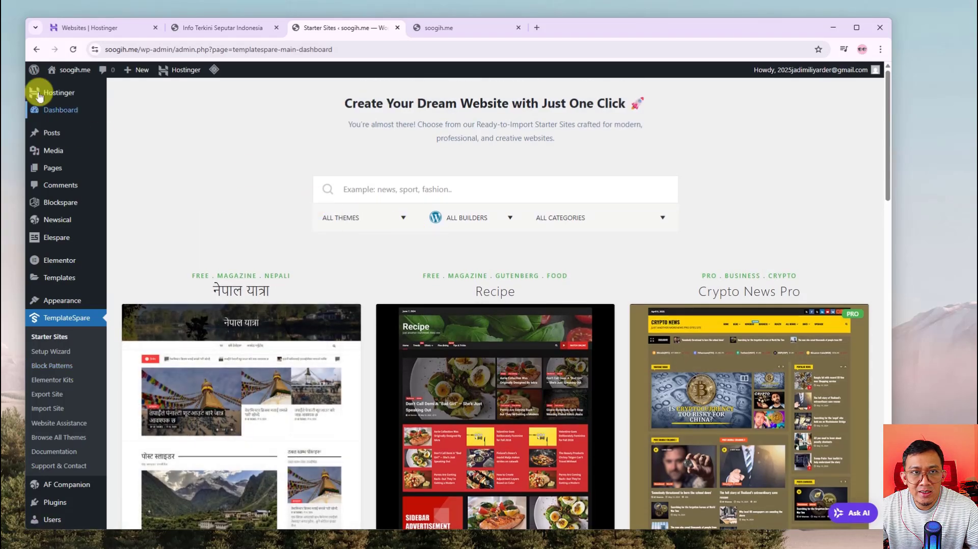
# Return to the admin Dashboard and look over the 3CX notice
pyautogui.click(60, 109)
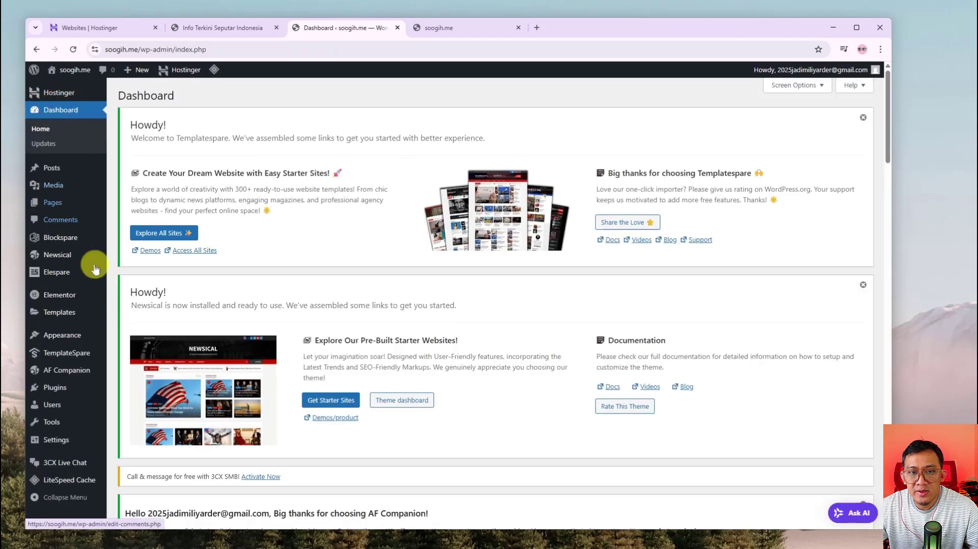
pyautogui.scroll(-2, 224, 399)
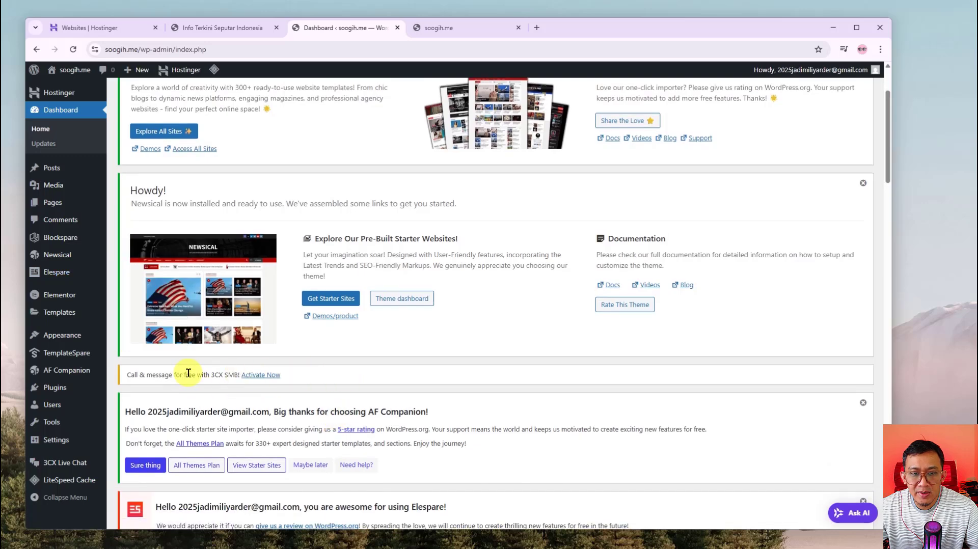
pyautogui.moveTo(166, 374); pyautogui.dragTo(312, 381)
pyautogui.click(279, 389)
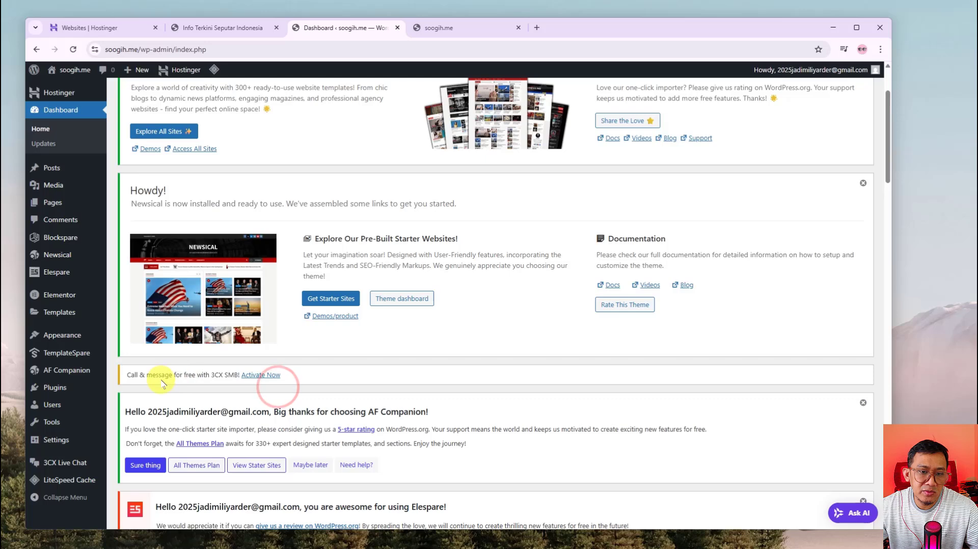
pyautogui.scroll(2, 112, 377)
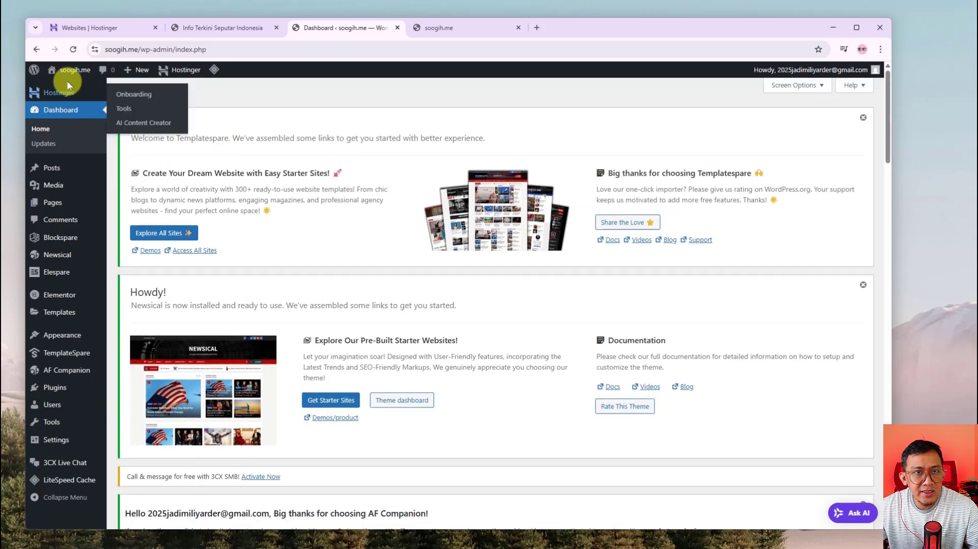
# Open the live soogih.me site in a new tab showing the Newsical homepage
pyautogui.moveTo(61, 87)
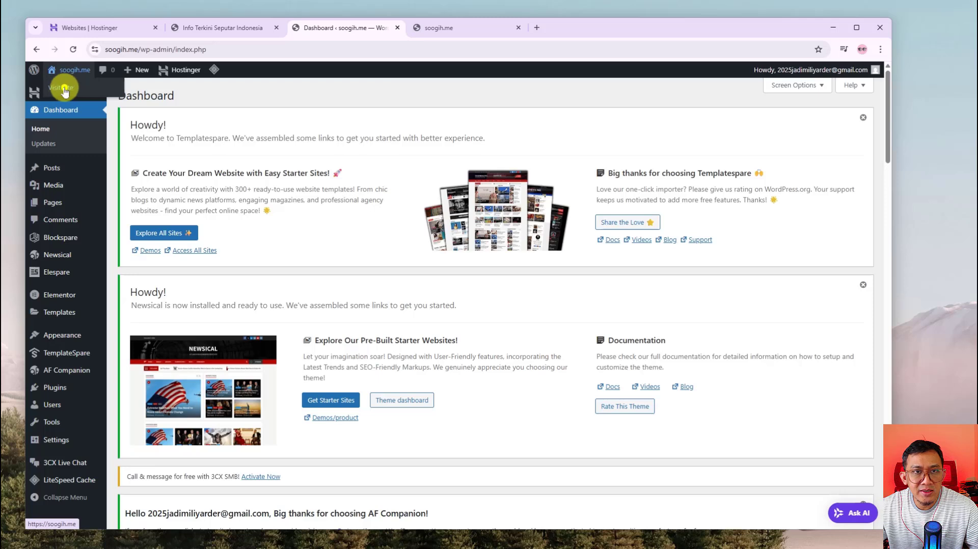
pyautogui.rightClick(64, 90)
pyautogui.click(238, 87)
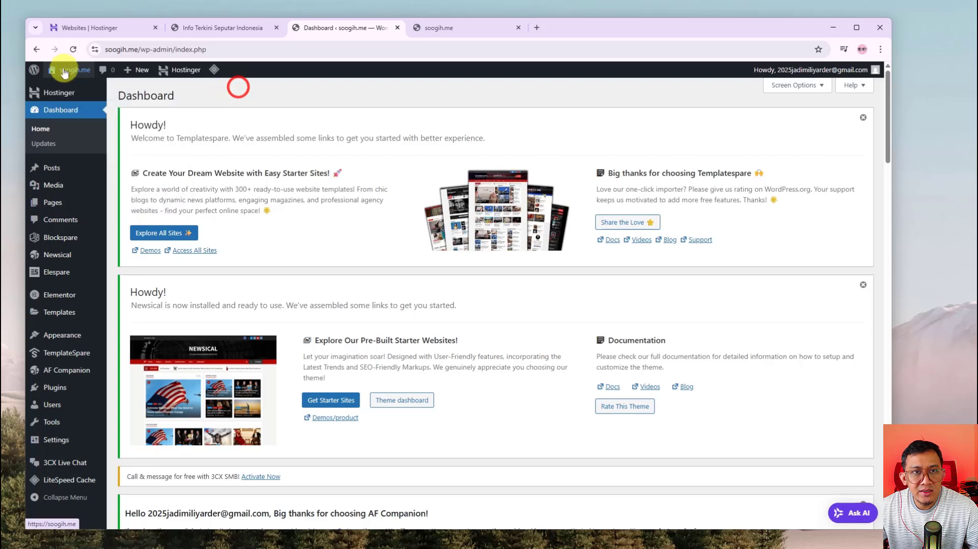
pyautogui.rightClick(59, 87)
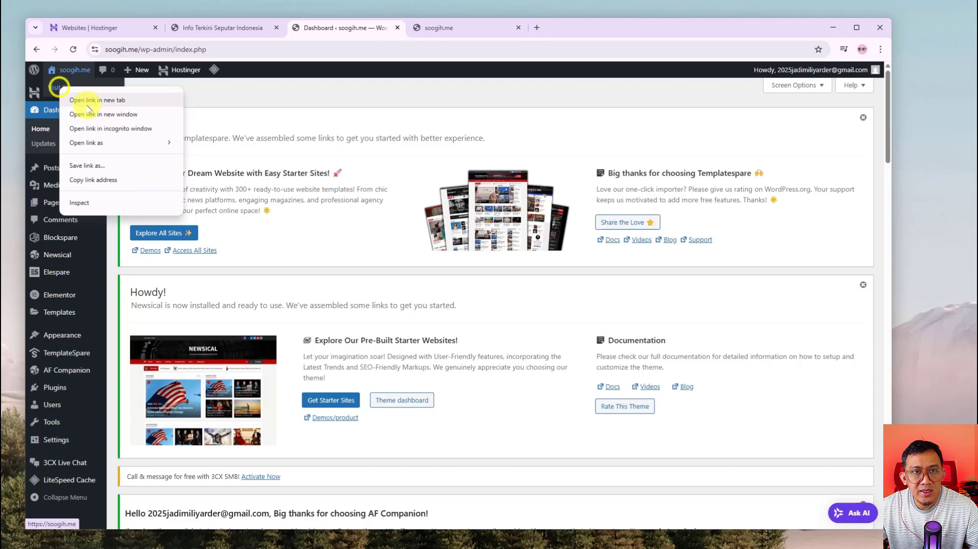
pyautogui.click(102, 100)
pyautogui.click(439, 29)
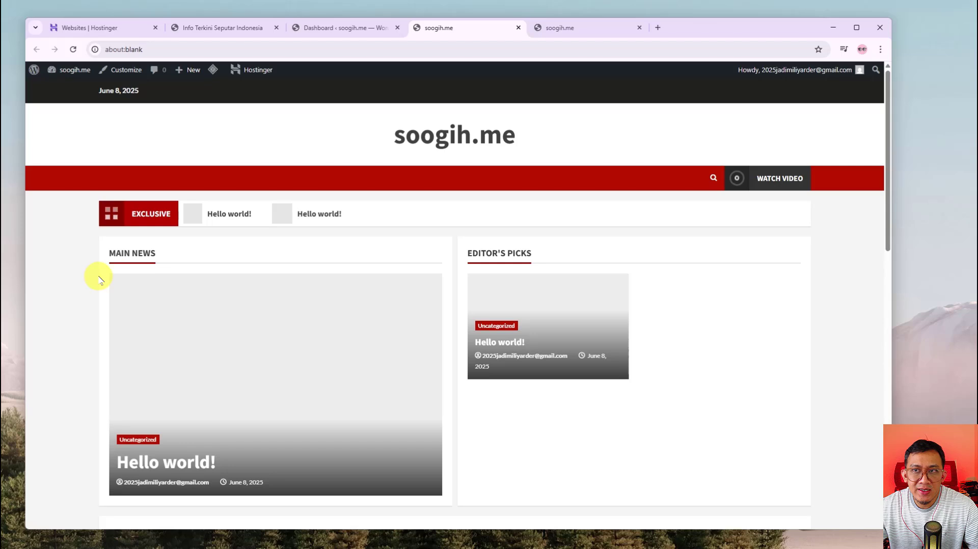
# Close the extra soogih.me front-page tab and go to the admin tab
pyautogui.scroll(-1, 148, 281)
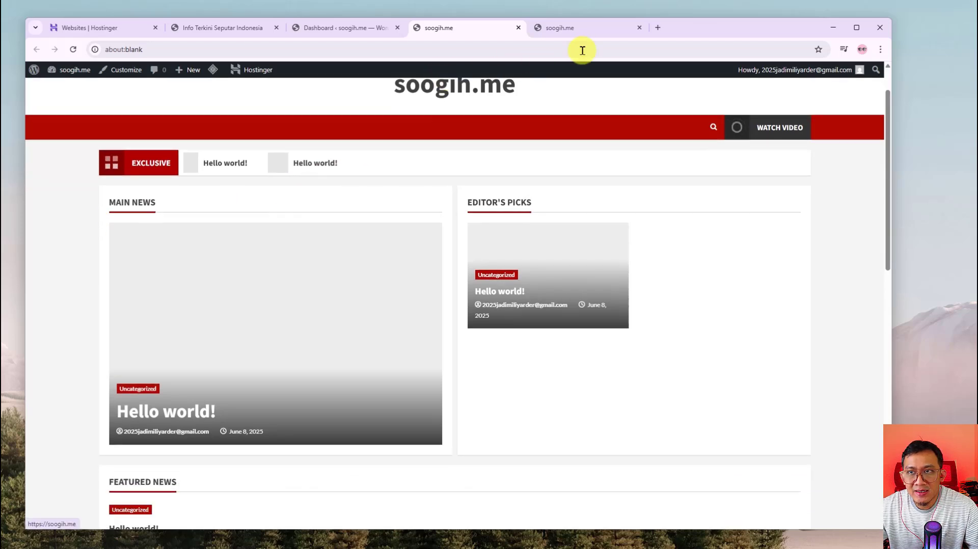
pyautogui.click(580, 34)
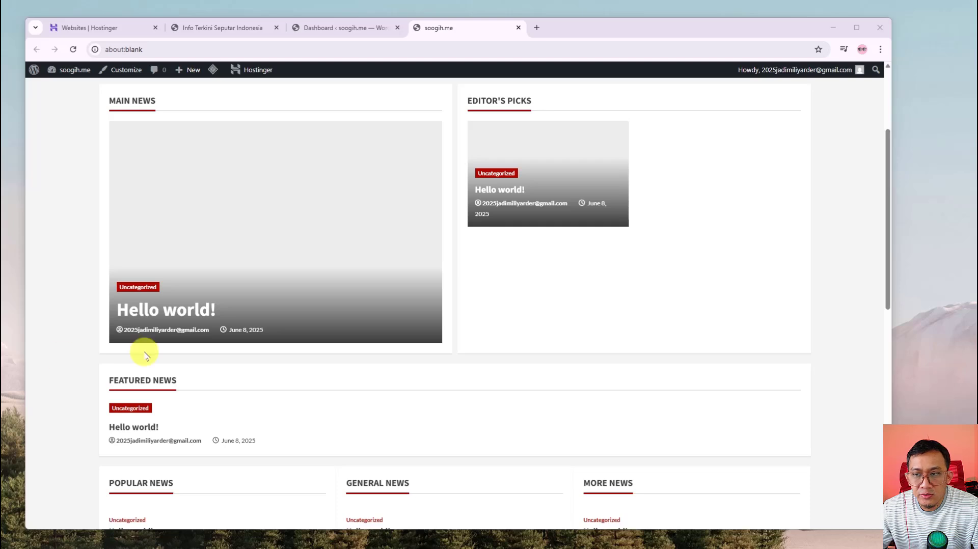
pyautogui.scroll(3, 298, 361)
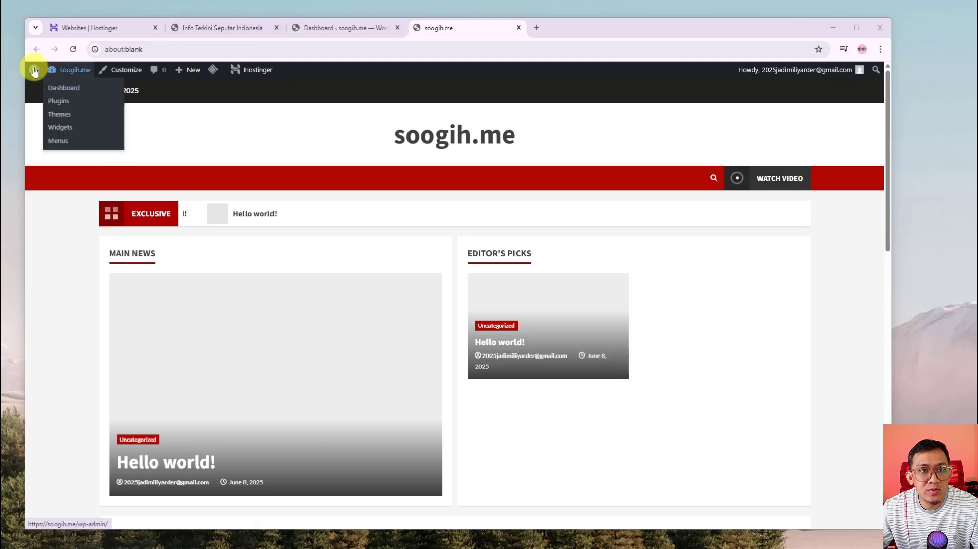
pyautogui.click(339, 26)
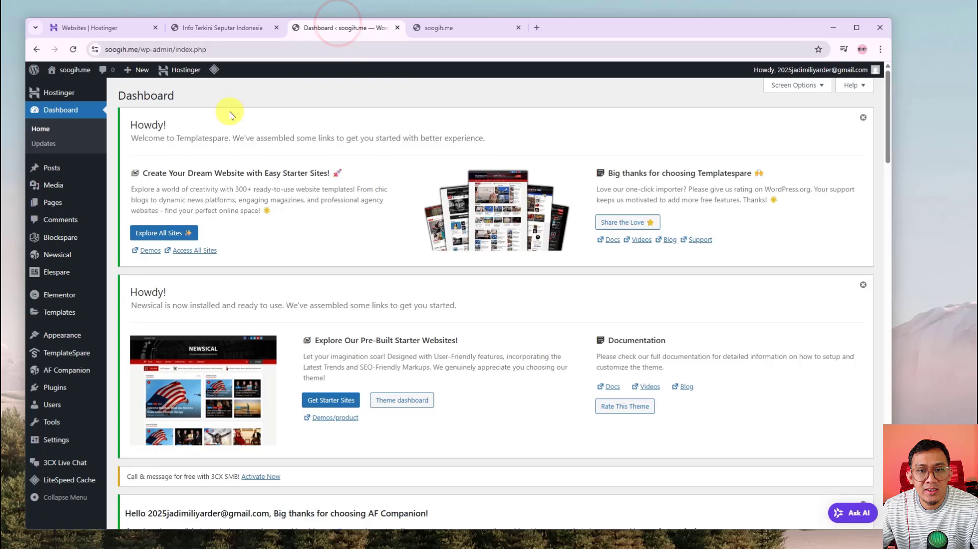
# In the front-page tab, open the soogih.me Dashboard from the admin bar site menu
pyautogui.click(454, 28)
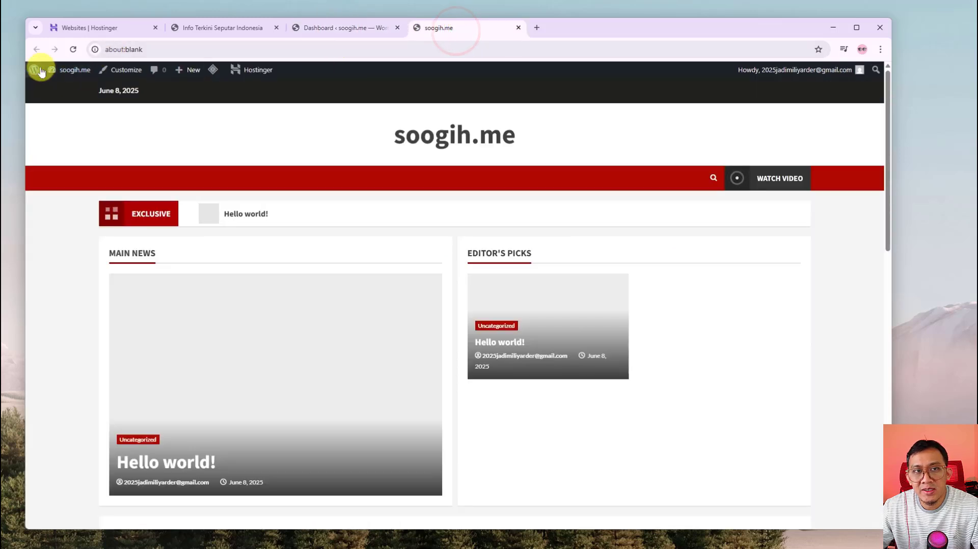
pyautogui.moveTo(29, 70)
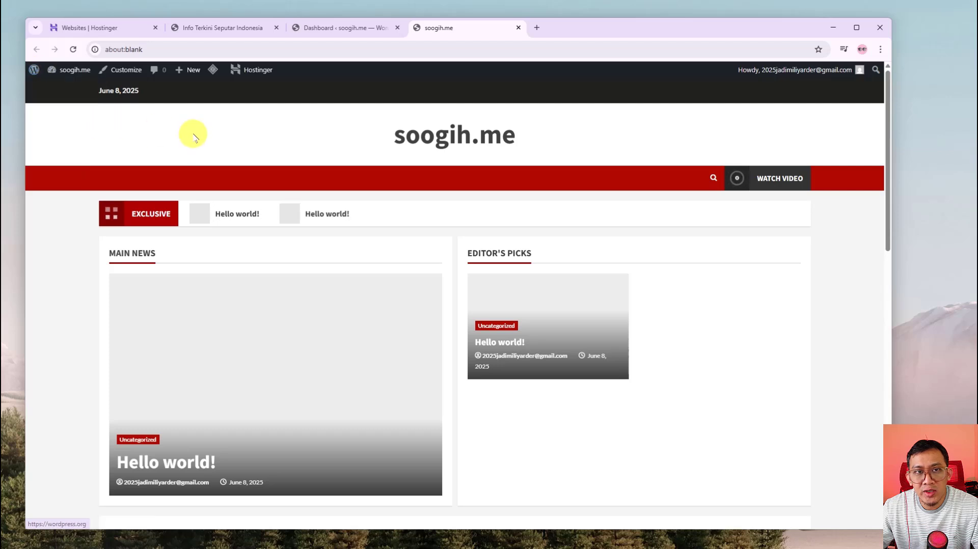
pyautogui.moveTo(73, 72)
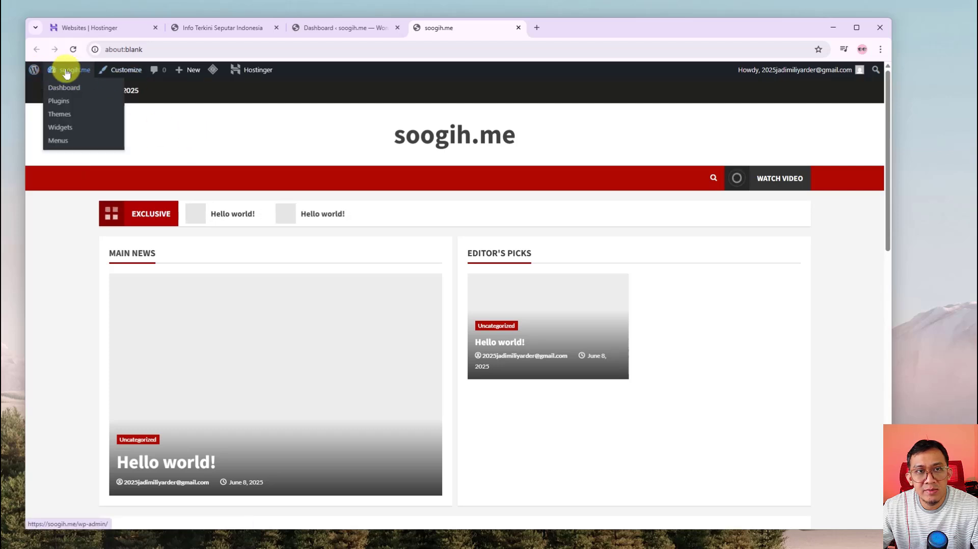
pyautogui.click(217, 142)
pyautogui.moveTo(74, 71)
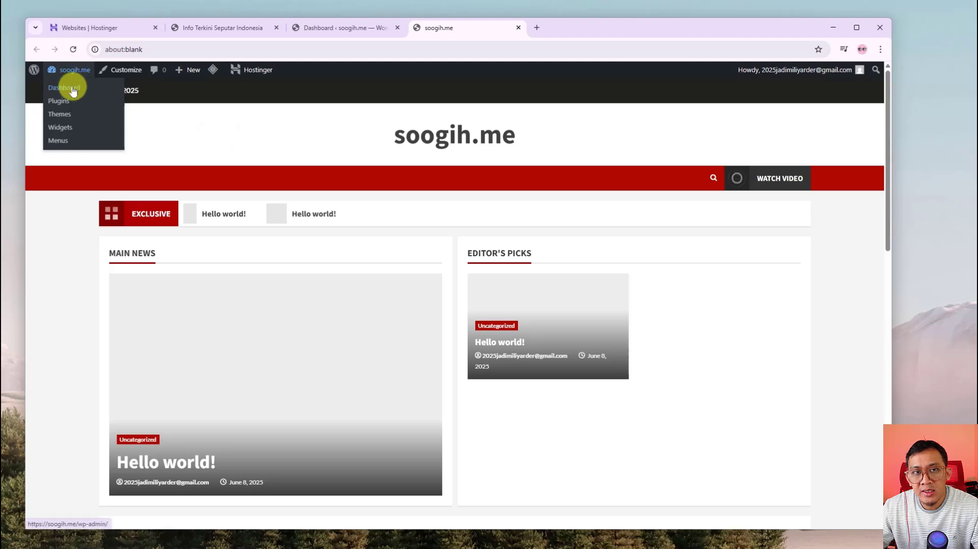
pyautogui.click(73, 89)
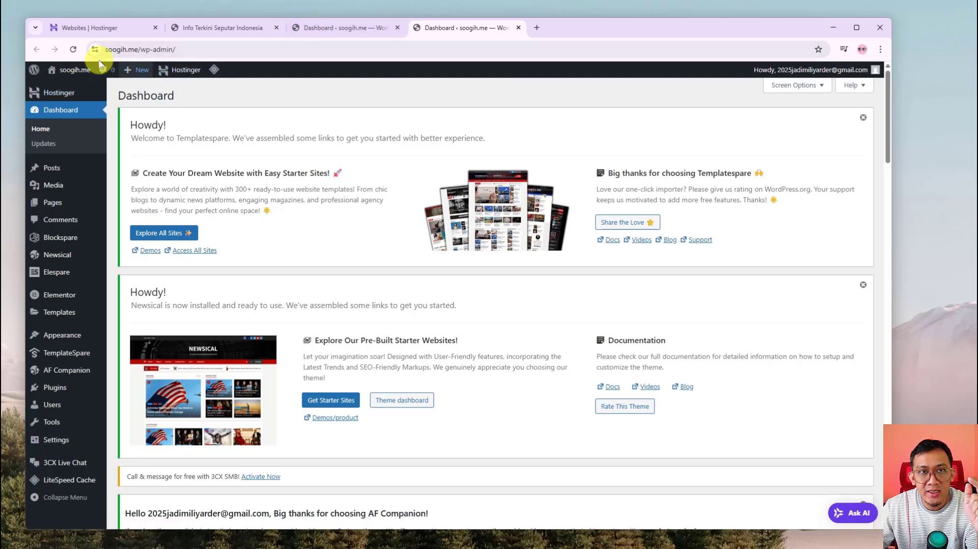
# Check the open tabs, including the finished Info Terkini site, and settle on the newer dashboard
pyautogui.click(359, 28)
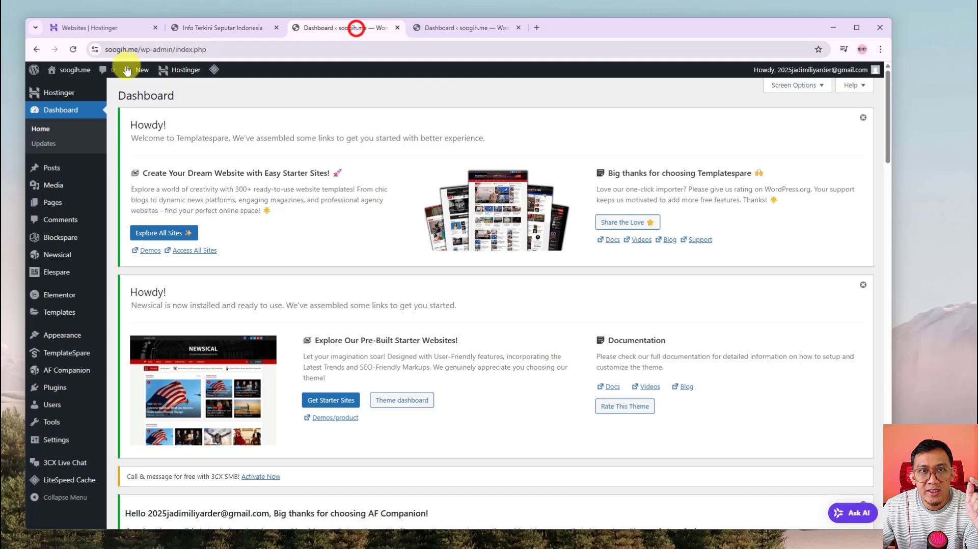
pyautogui.click(430, 27)
pyautogui.click(228, 28)
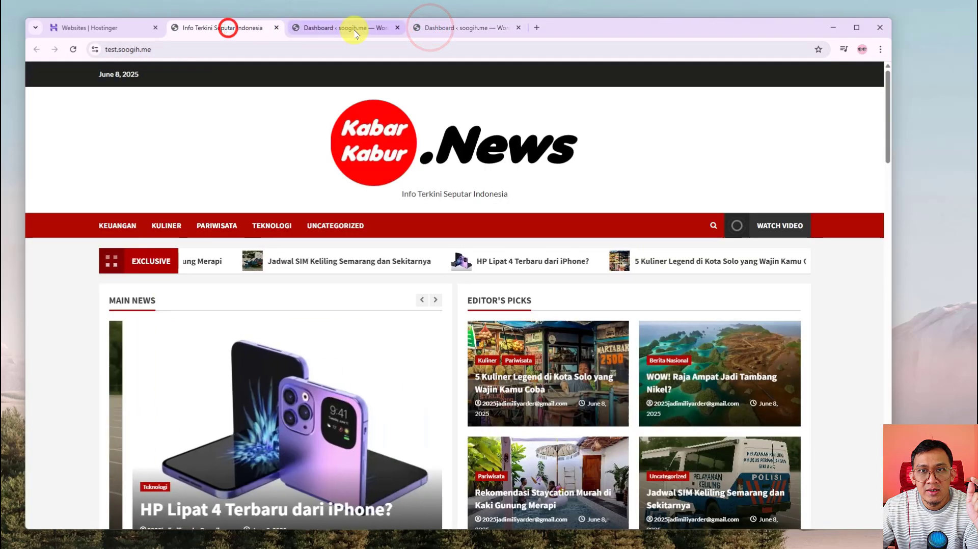
pyautogui.click(353, 28)
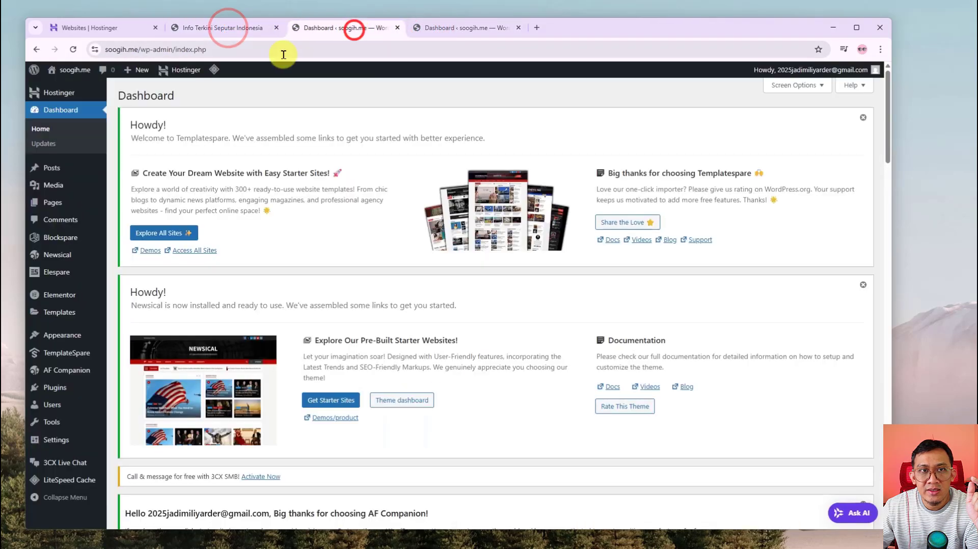
pyautogui.click(448, 28)
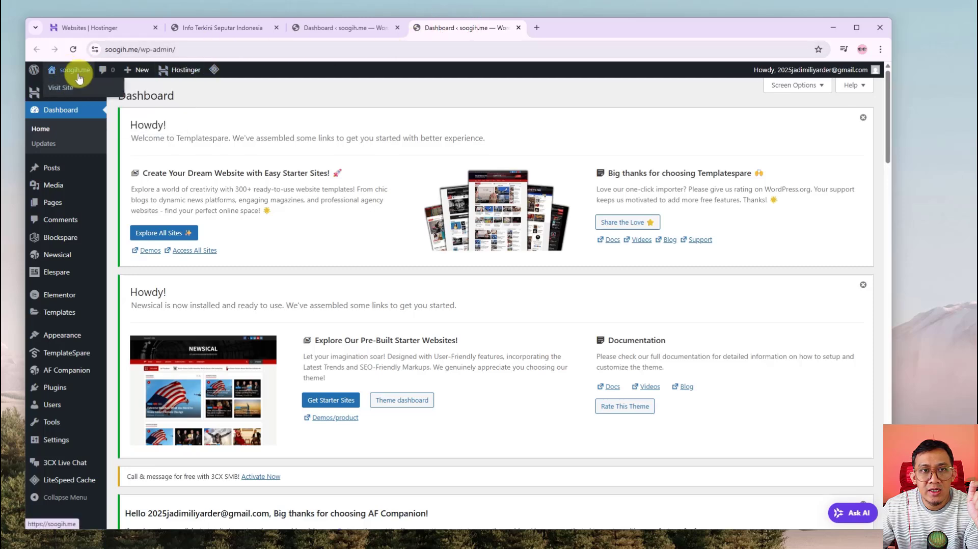
# Open the live soogih.me front page in a new tab
pyautogui.rightClick(66, 89)
pyautogui.click(94, 98)
pyautogui.click(555, 27)
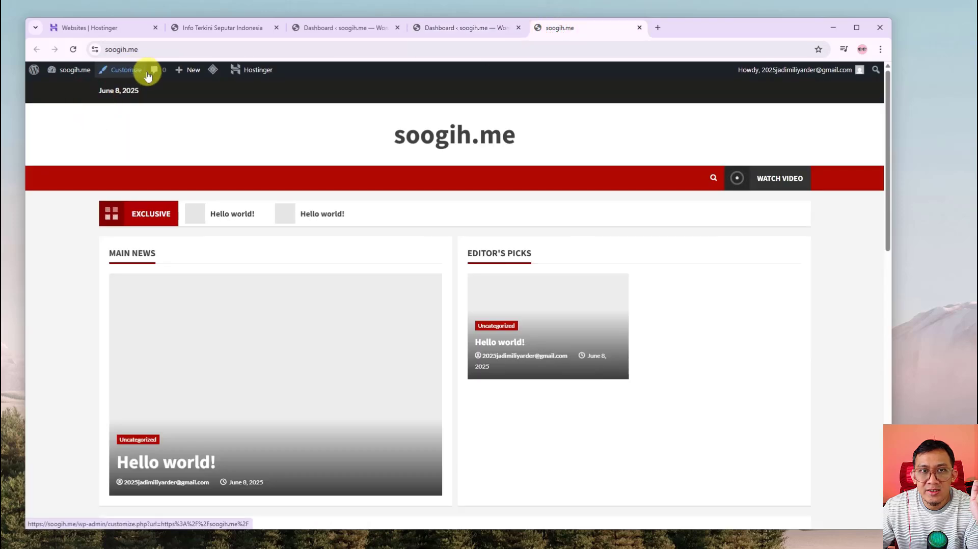
# Back on the Dashboard, go to Appearance > Themes
pyautogui.click(462, 29)
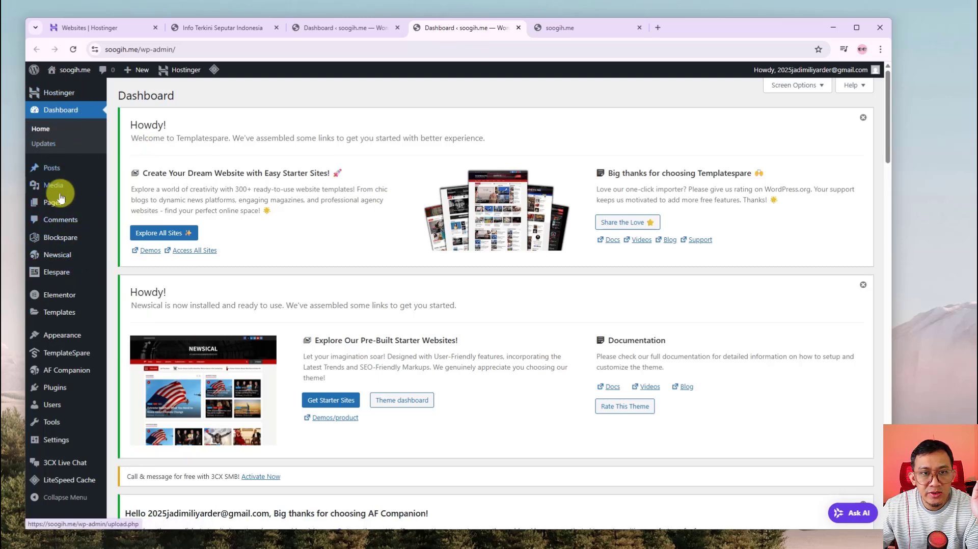
pyautogui.moveTo(63, 359)
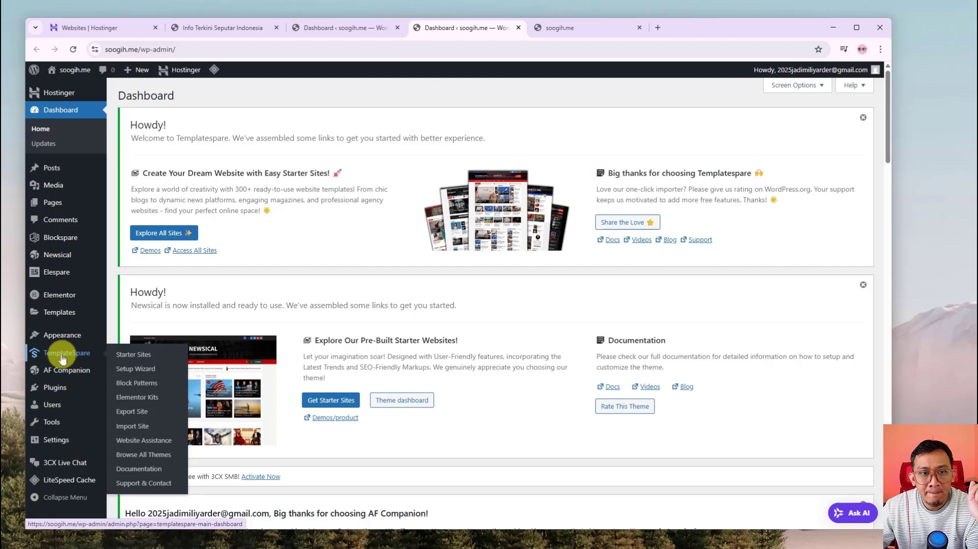
pyautogui.moveTo(43, 341)
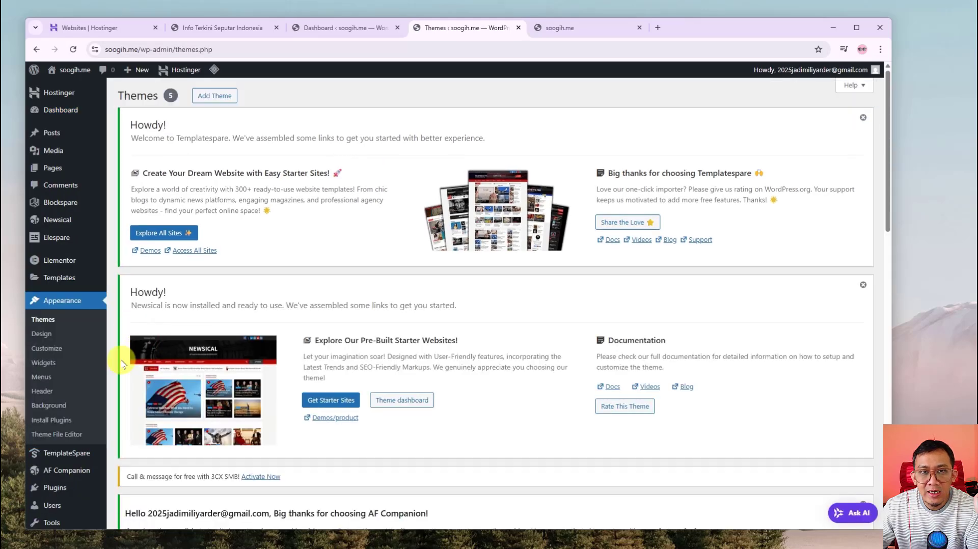
pyautogui.scroll(-2, 127, 369)
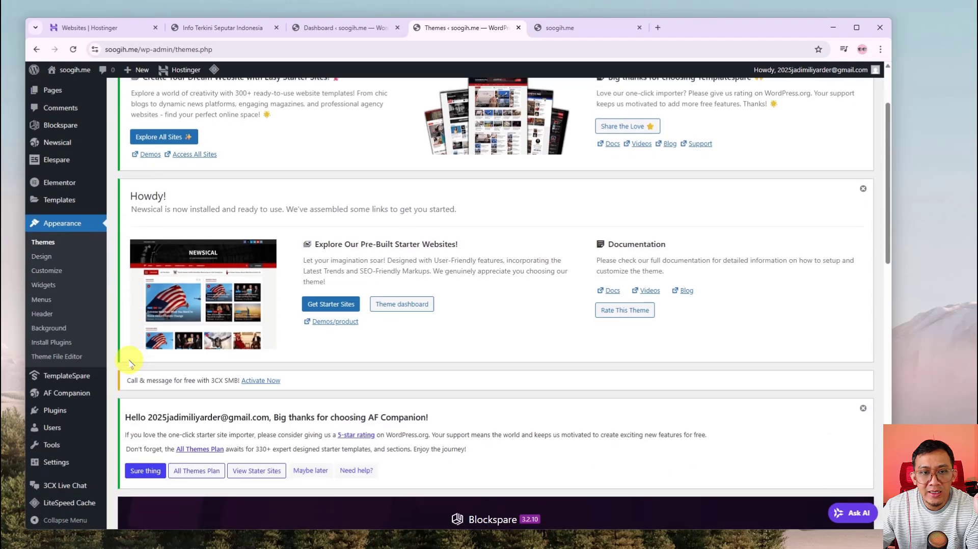
pyautogui.scroll(2, 127, 371)
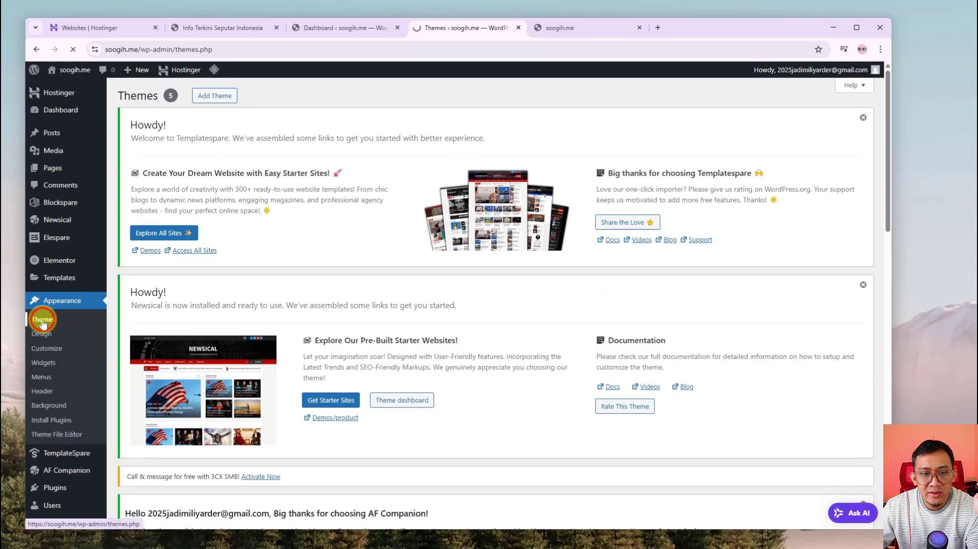
pyautogui.scroll(-10, 402, 408)
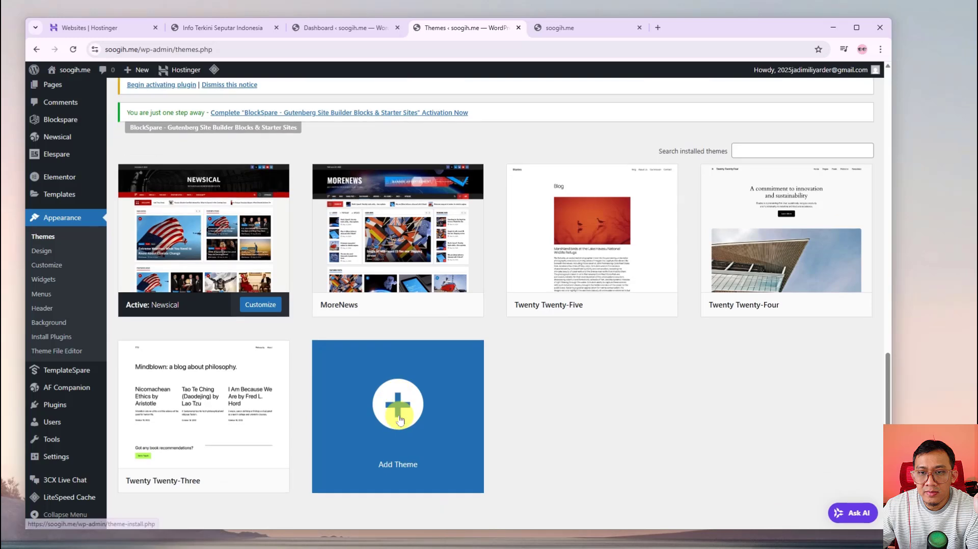
pyautogui.scroll(-1, 399, 420)
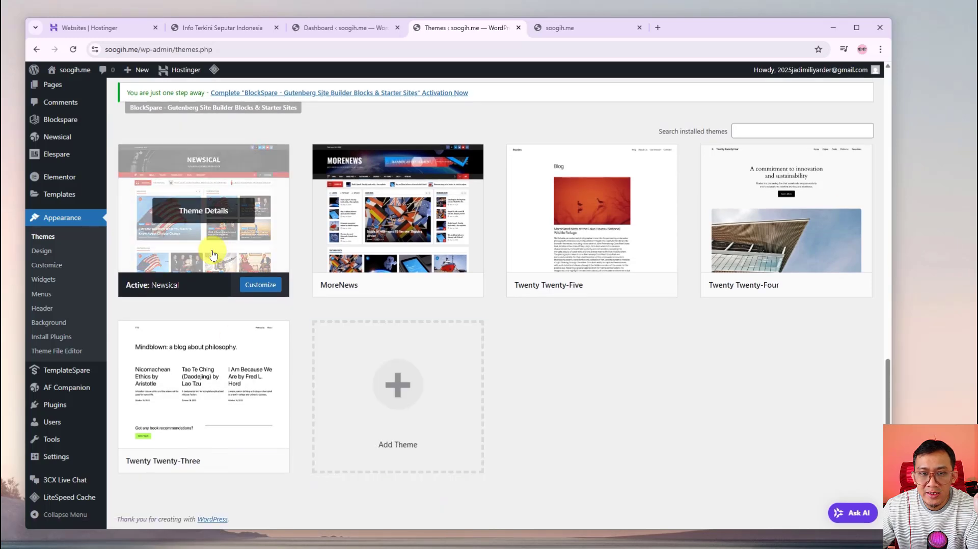
pyautogui.scroll(1, 173, 294)
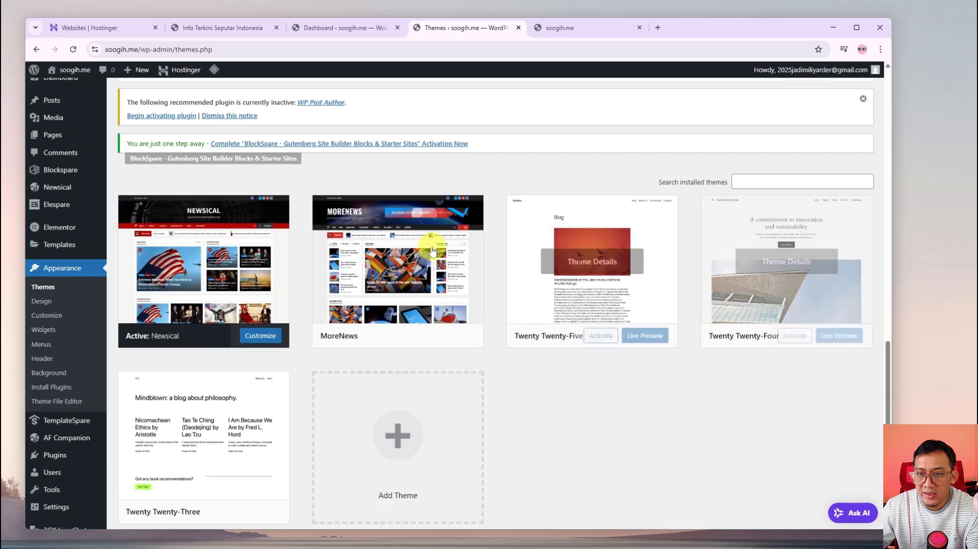
pyautogui.scroll(-1, 634, 303)
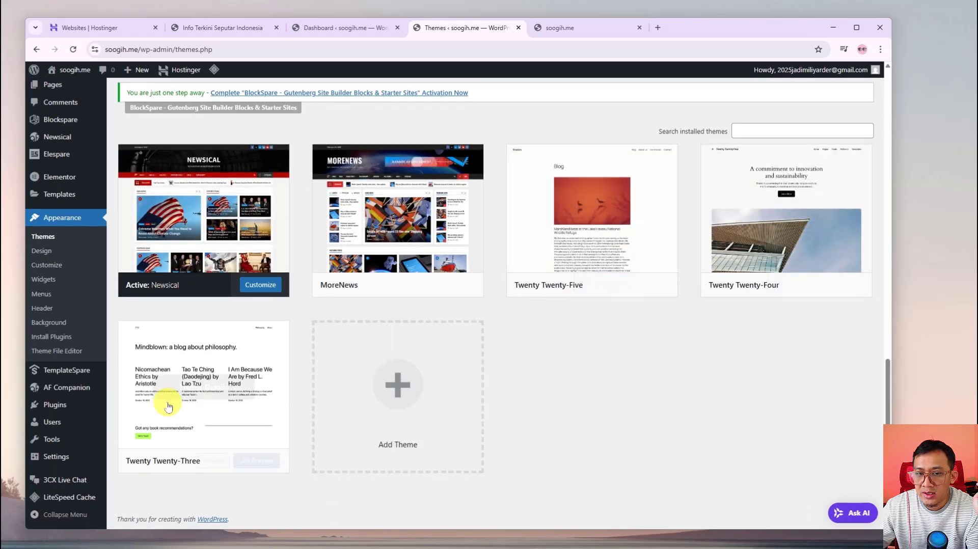
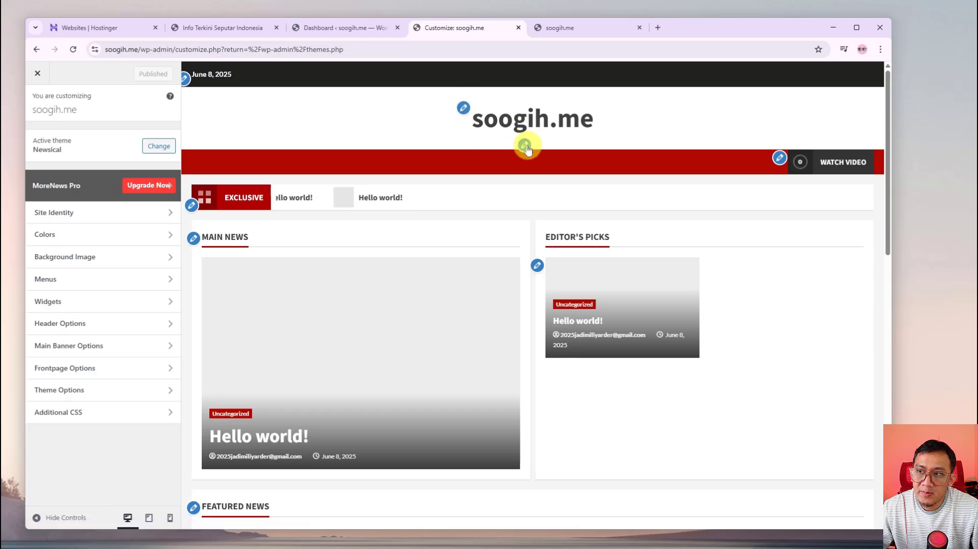
# Open the Site Identity panel for soogih.me from the site-title pencil in the Customizer preview
pyautogui.click(464, 108)
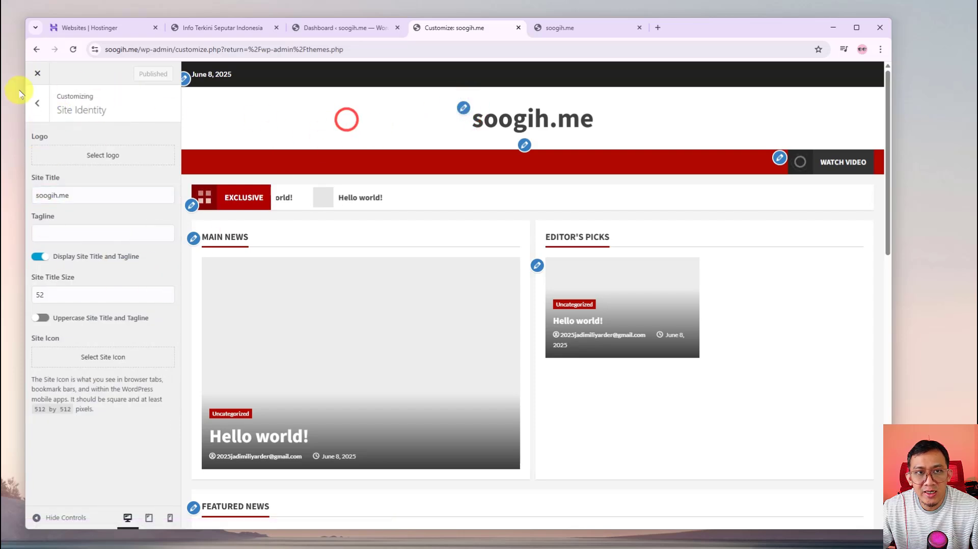
pyautogui.click(37, 73)
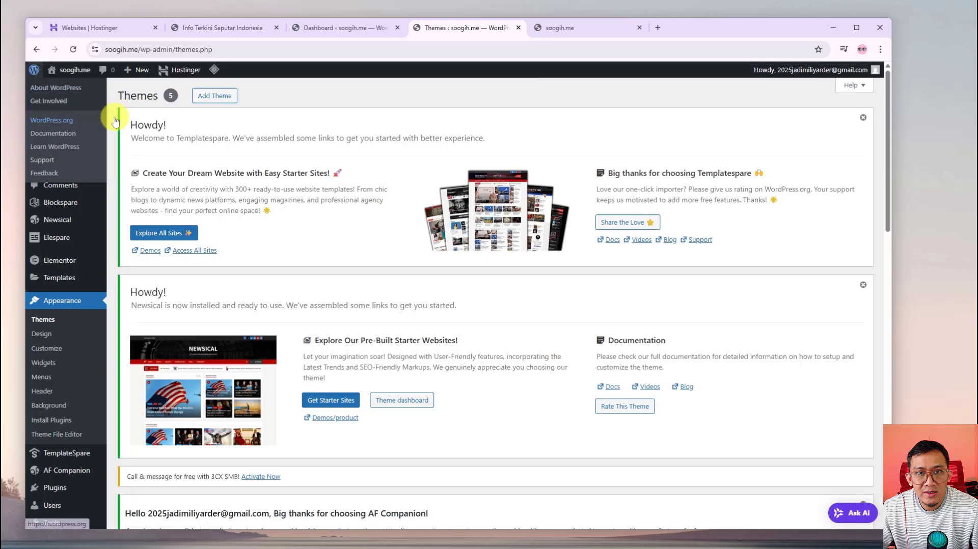
pyautogui.click(52, 355)
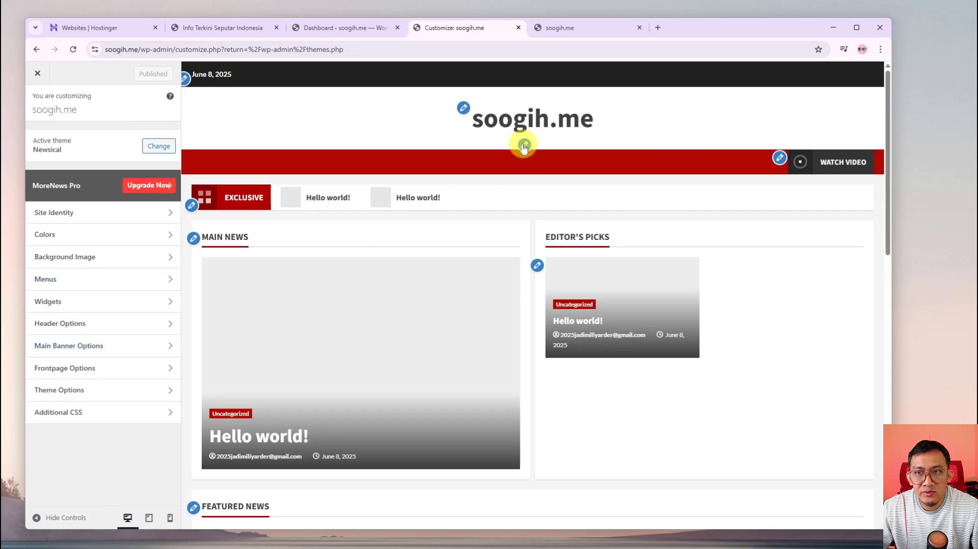
pyautogui.click(462, 107)
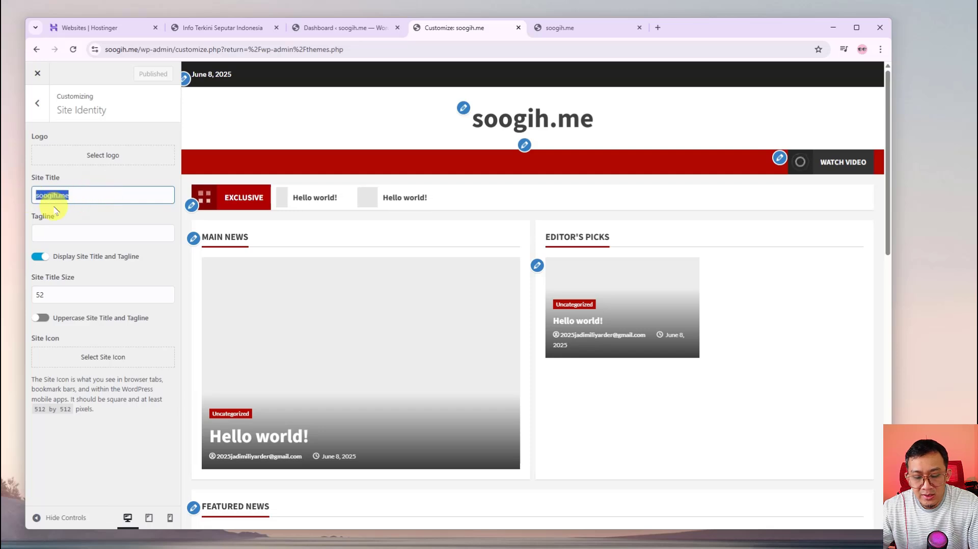
# Try 'Kabar Semarang' as the site title, then clear the field completely
pyautogui.write('Kabar')
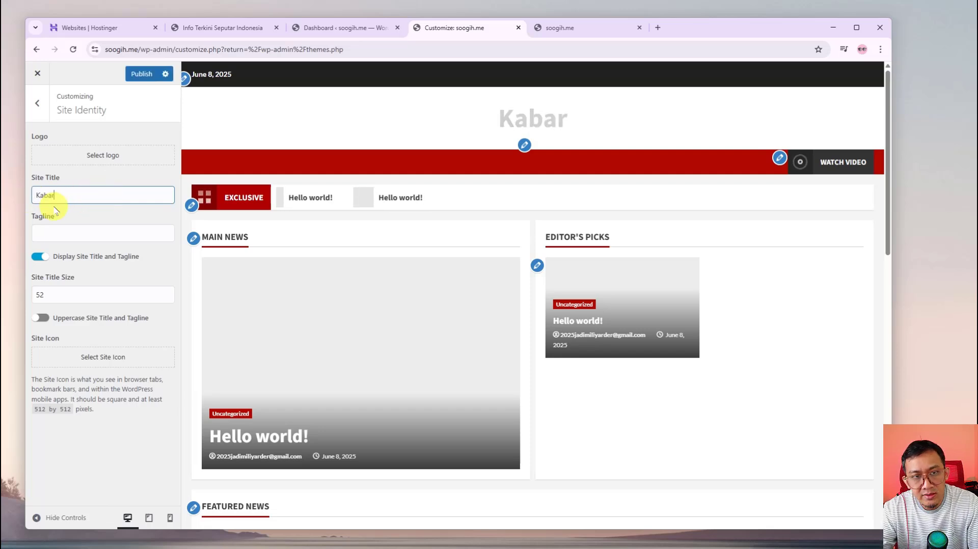
pyautogui.write(' Semaran')
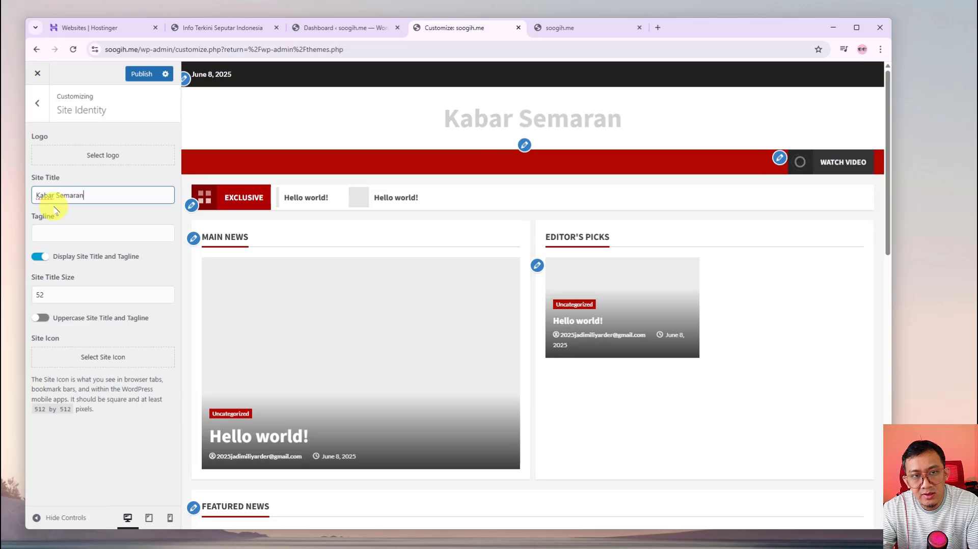
pyautogui.write('g')
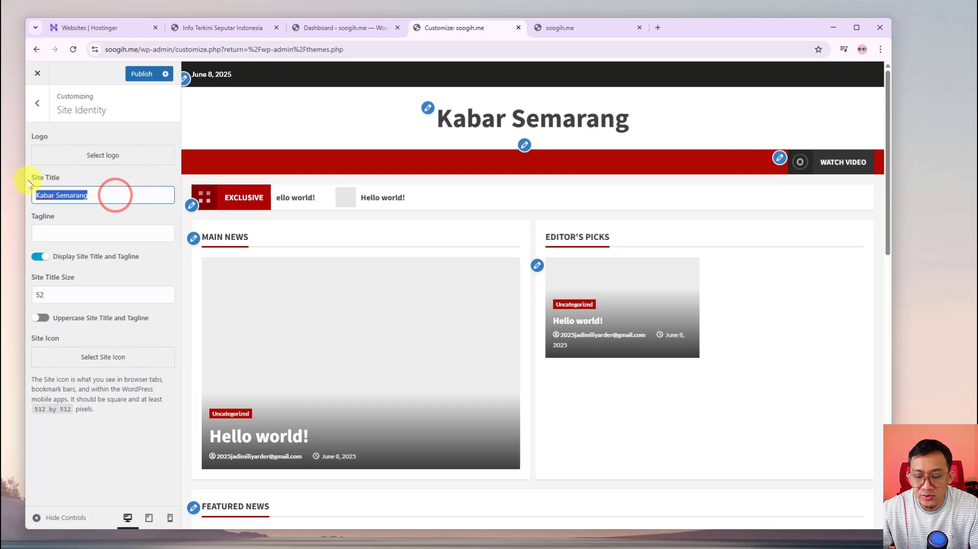
pyautogui.press('BackSpace')
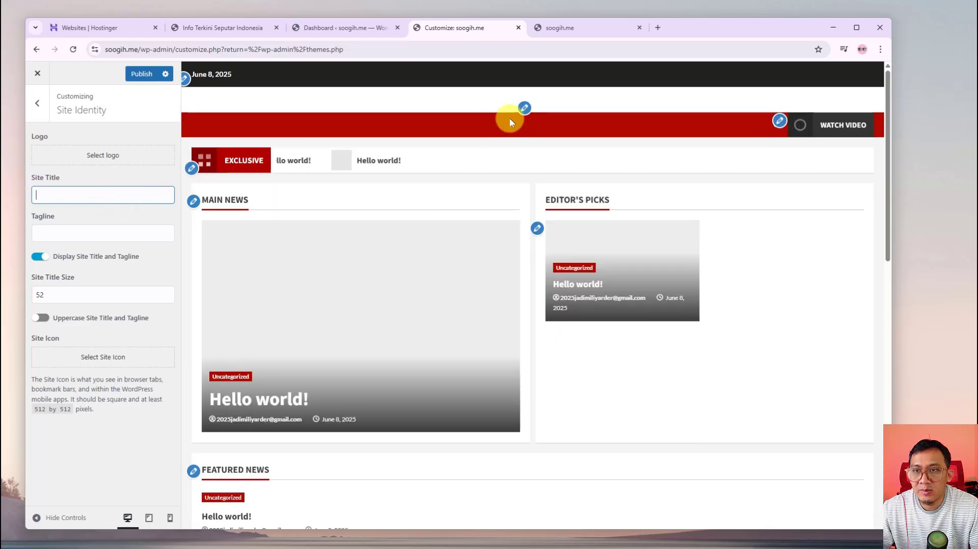
# Open the Select logo picker on the empty media library and bring up File Explorer
pyautogui.click(101, 158)
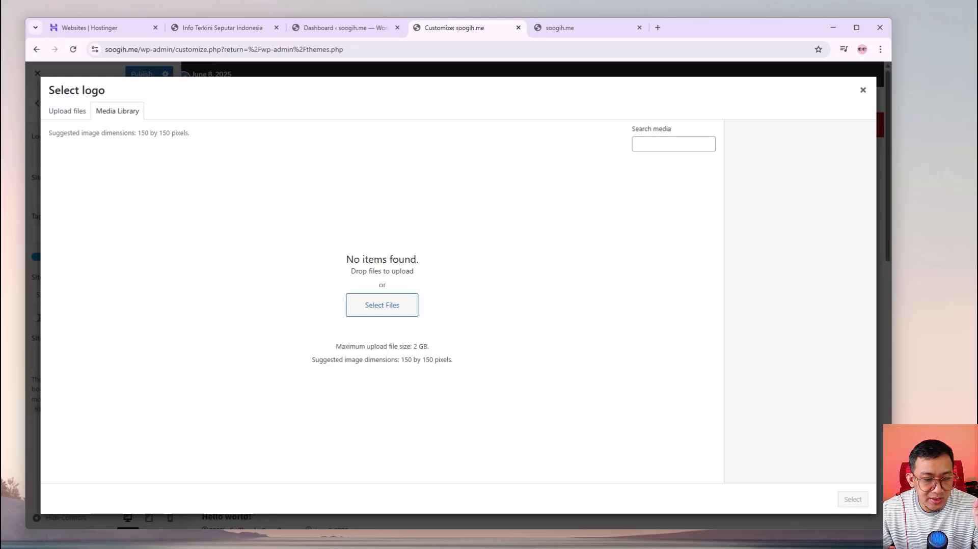
pyautogui.click(339, 548)
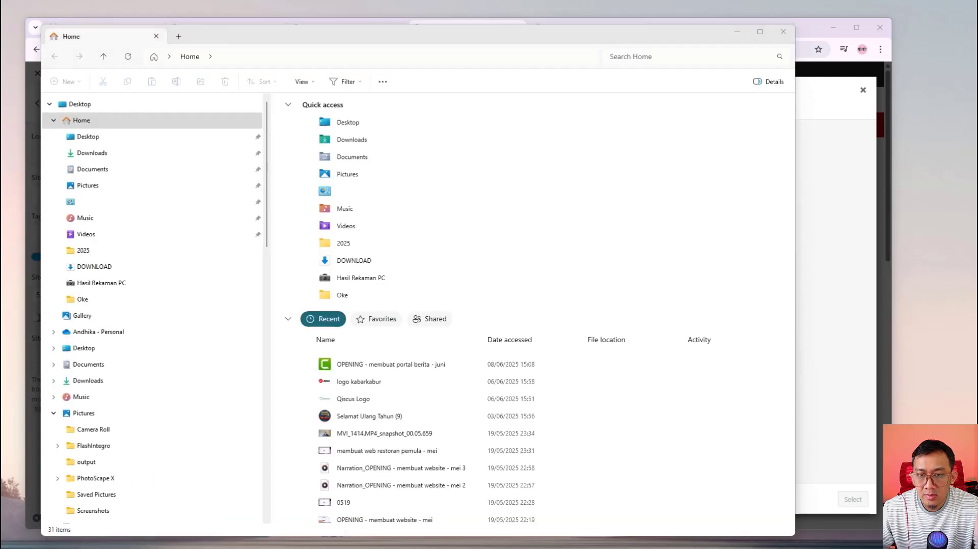
# Preview the logo kabarkabur image in Photos, then close the viewer
pyautogui.click(365, 383)
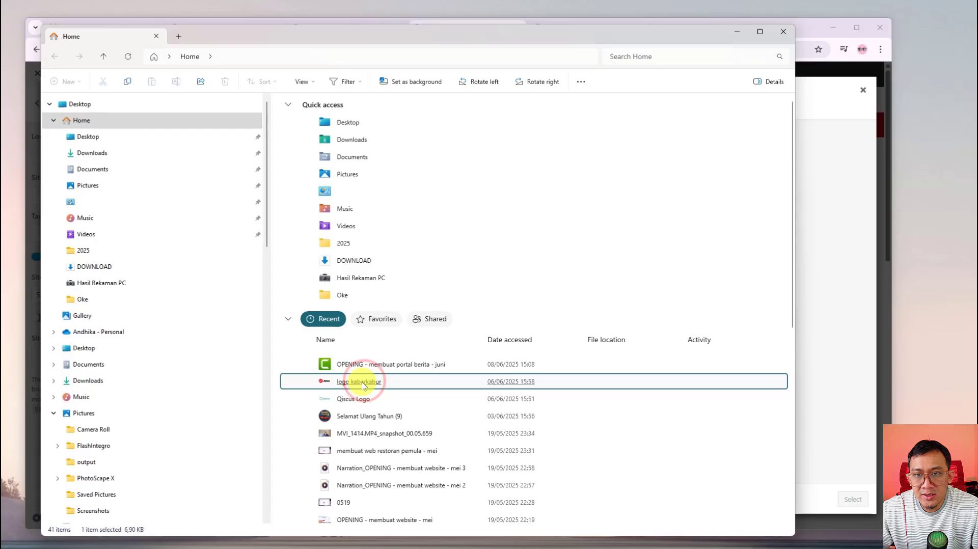
pyautogui.doubleClick(372, 382)
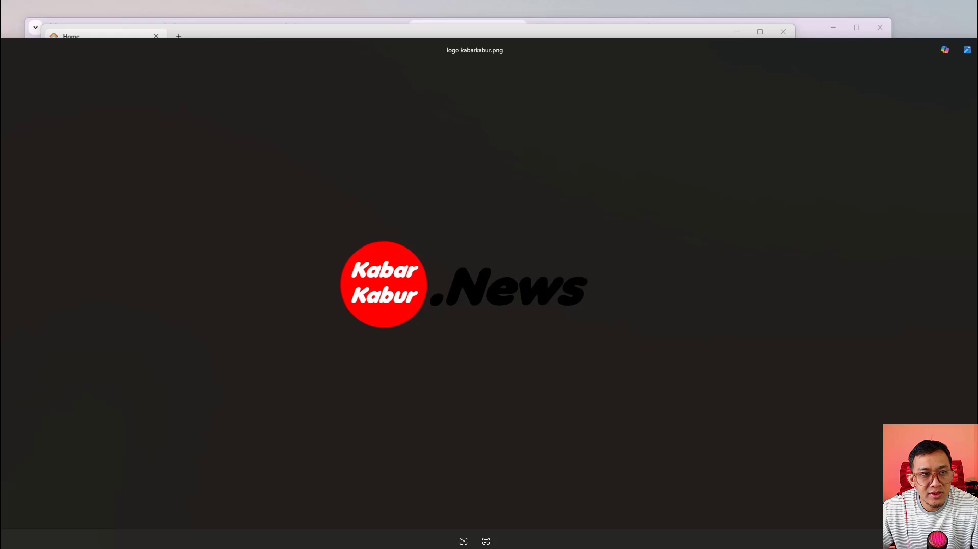
pyautogui.moveTo(0, 178); pyautogui.dragTo(363, 175)
pyautogui.moveTo(694, 50); pyautogui.dragTo(441, 31)
pyautogui.moveTo(642, 18); pyautogui.dragTo(631, 186)
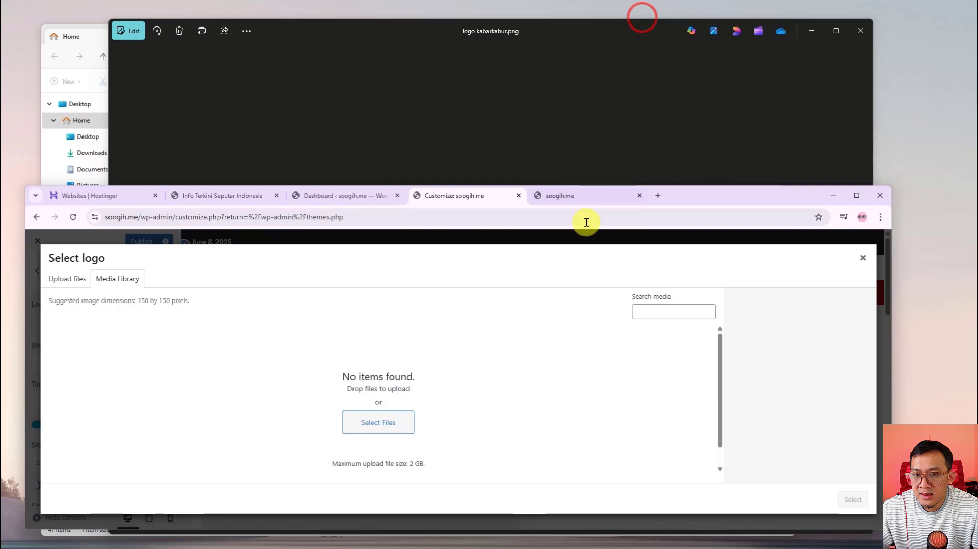
pyautogui.click(498, 142)
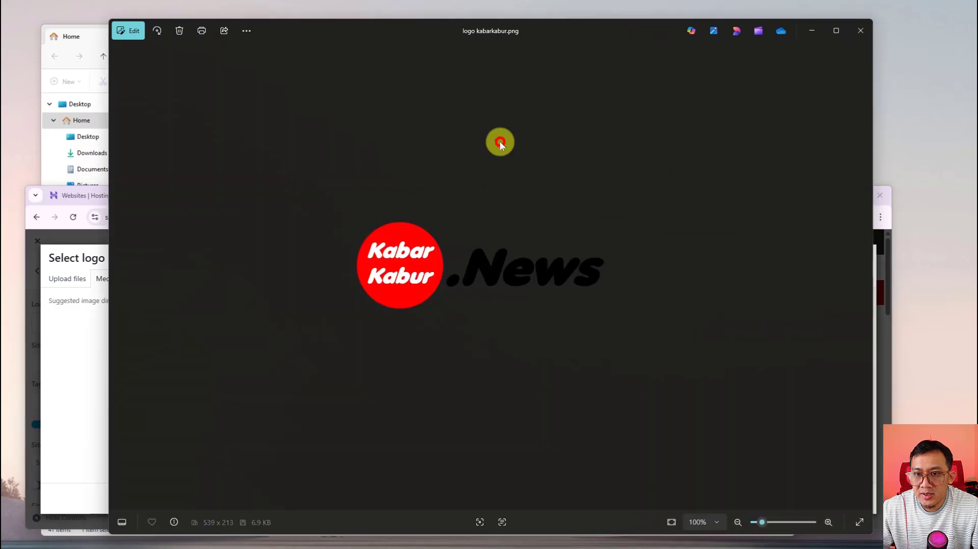
pyautogui.click(857, 31)
# Drag logo-kabarkabur.png from File Explorer into the Select logo dialog to upload it
pyautogui.click(509, 32)
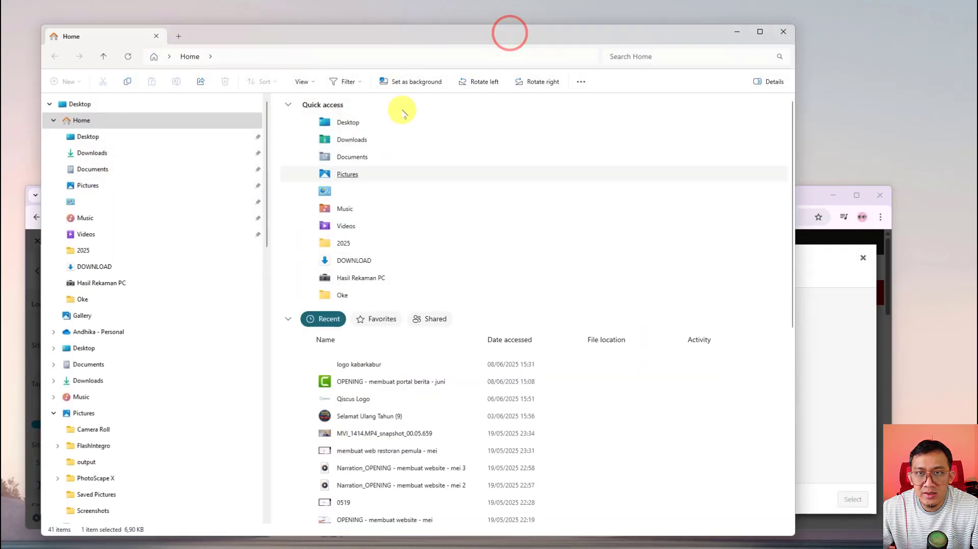
pyautogui.moveTo(402, 39); pyautogui.dragTo(503, 33)
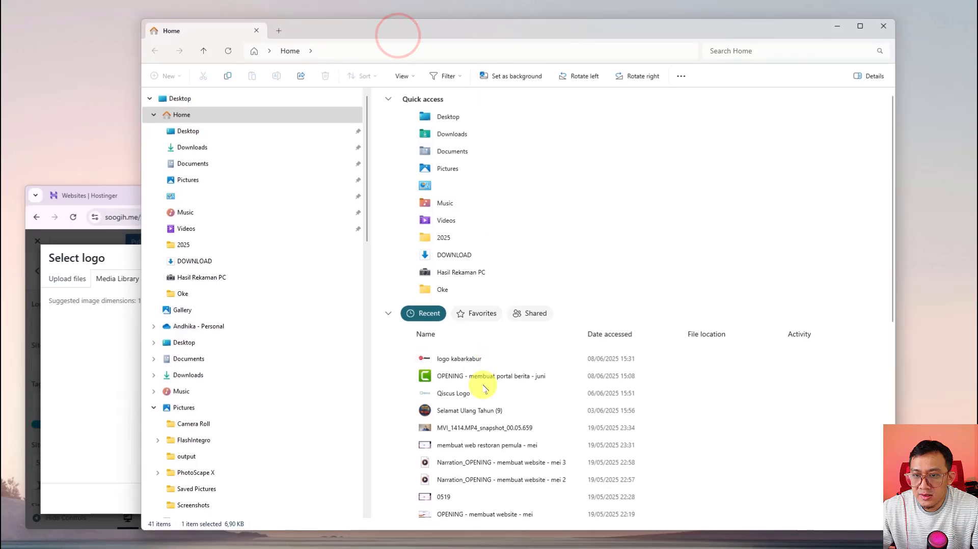
pyautogui.click(462, 357)
pyautogui.moveTo(399, 371); pyautogui.dragTo(88, 390)
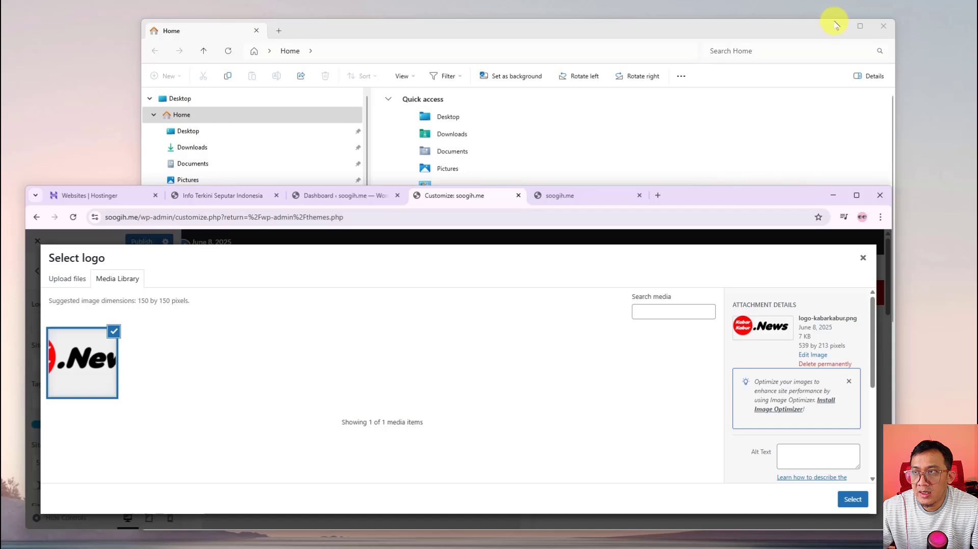
pyautogui.click(835, 26)
# Use the uploaded image as the logo, cropped to frame the whole KabarKabur.News wordmark
pyautogui.moveTo(663, 186); pyautogui.dragTo(655, 15)
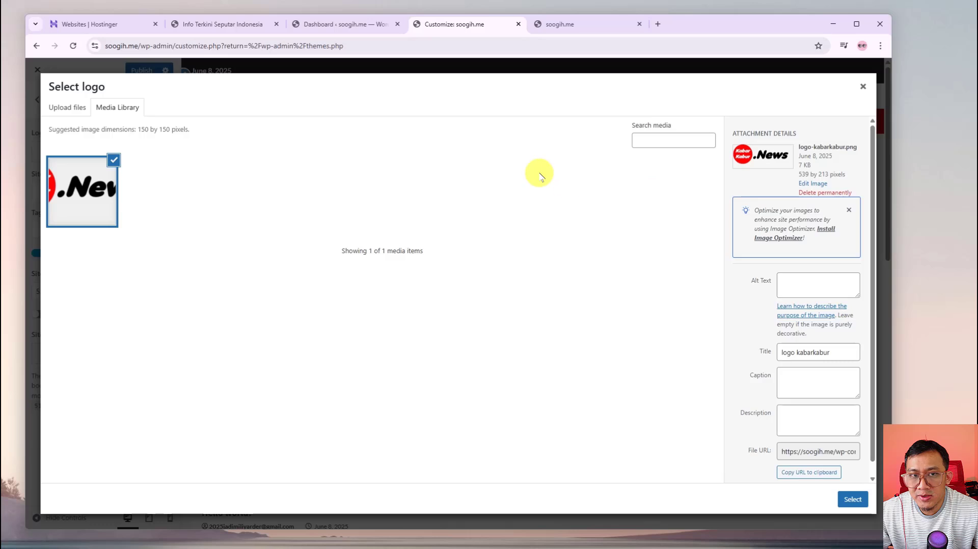
pyautogui.click(854, 501)
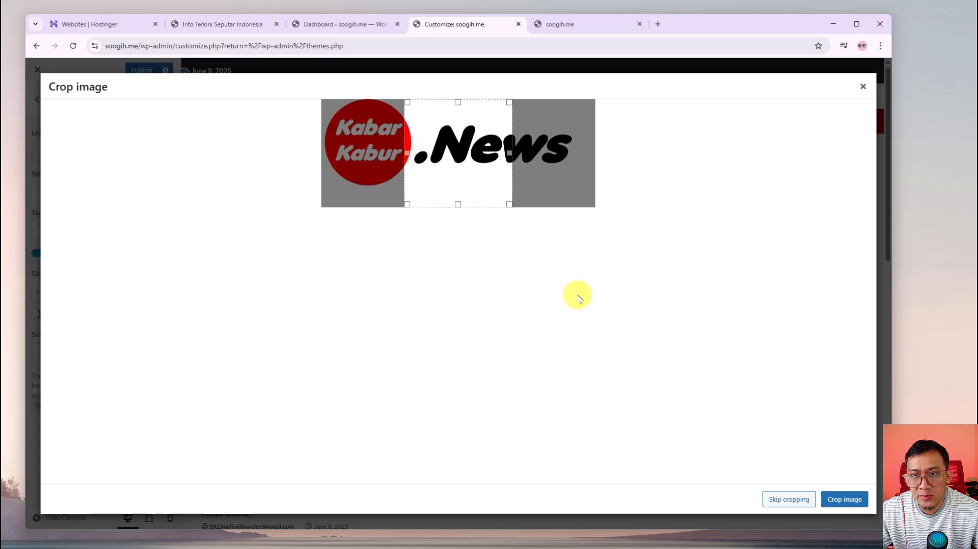
pyautogui.moveTo(407, 153); pyautogui.dragTo(295, 136)
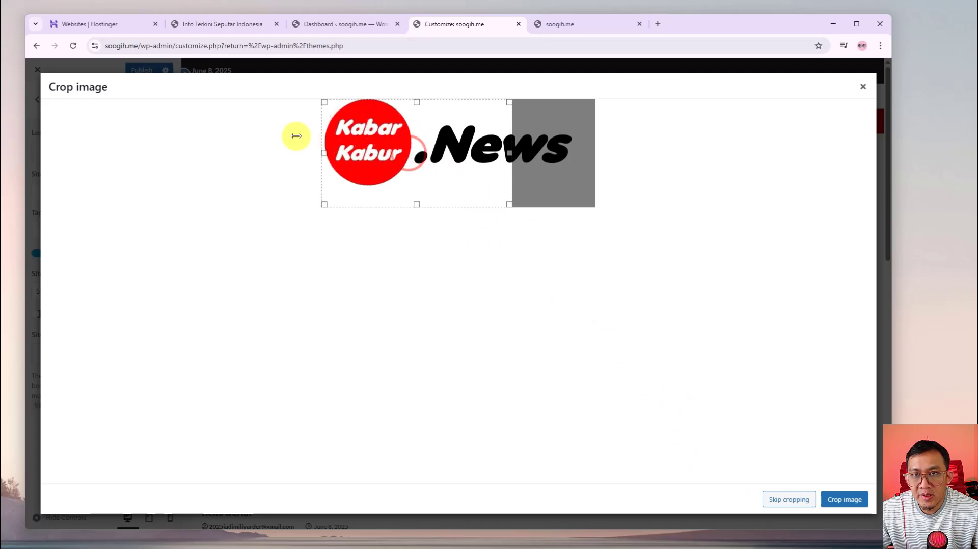
pyautogui.moveTo(510, 153); pyautogui.dragTo(573, 151)
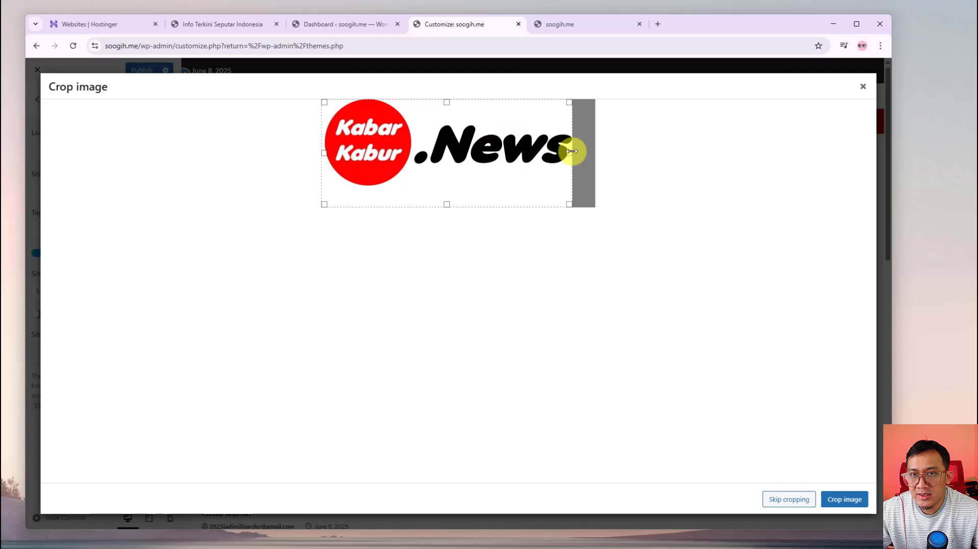
pyautogui.moveTo(325, 152); pyautogui.dragTo(325, 153)
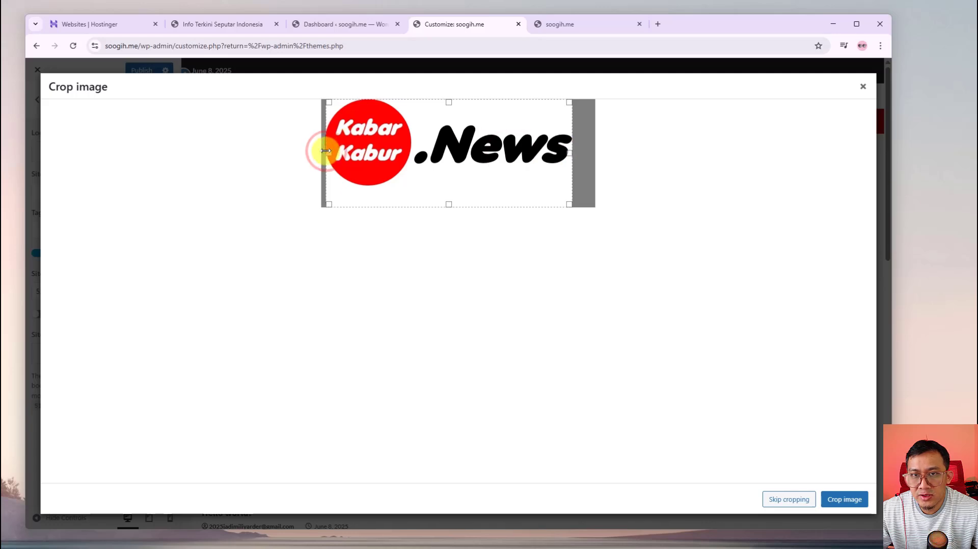
pyautogui.moveTo(449, 204); pyautogui.dragTo(452, 186)
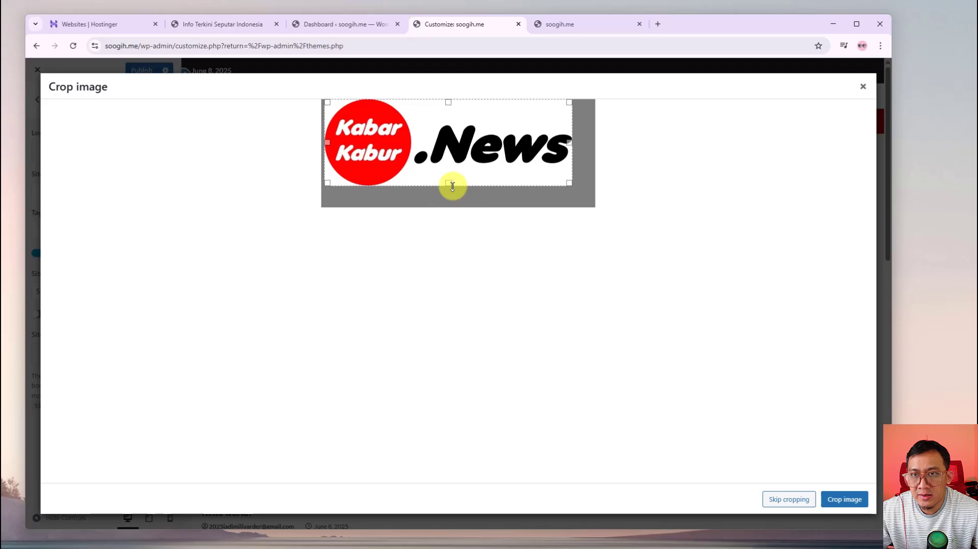
pyautogui.click(844, 499)
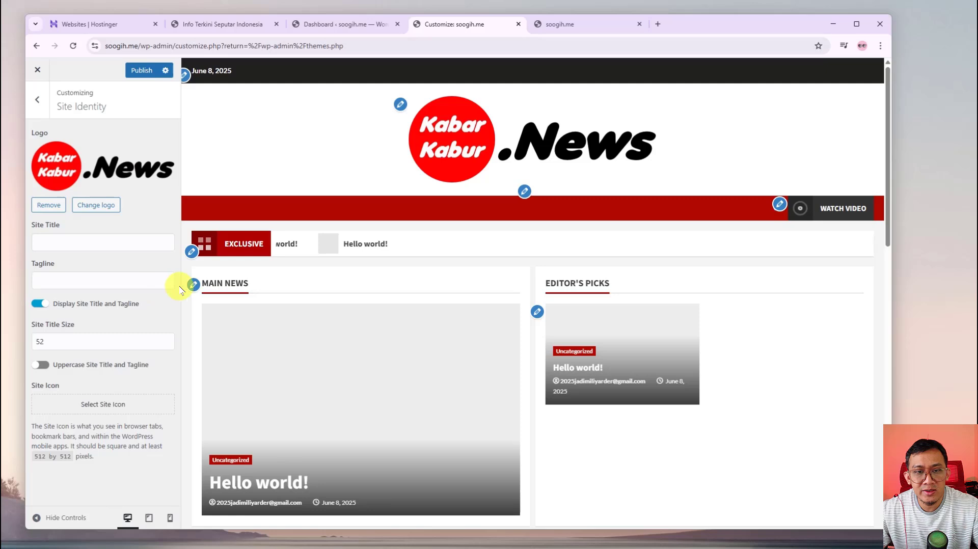
# Type a trial site title, then select and delete it so only the logo shows
pyautogui.click(96, 240)
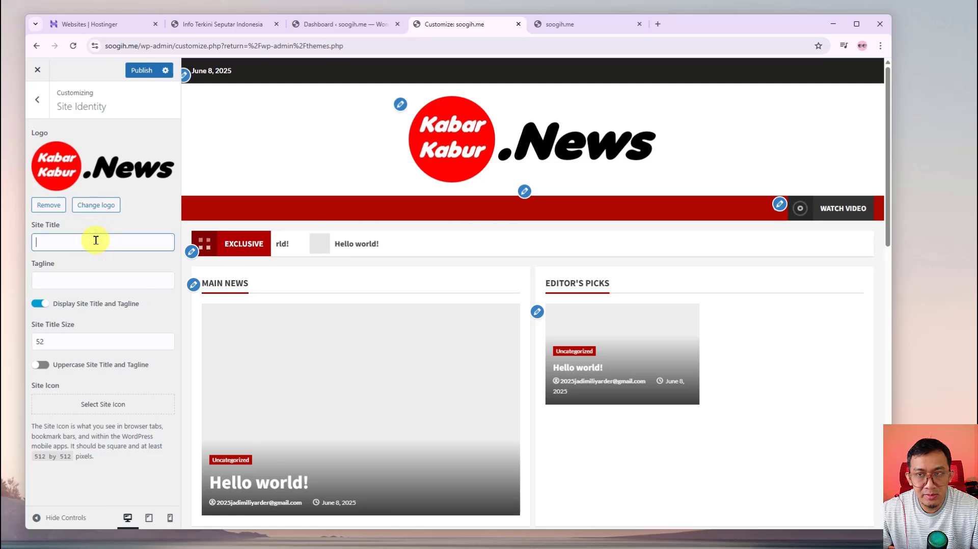
pyautogui.write('Ka')
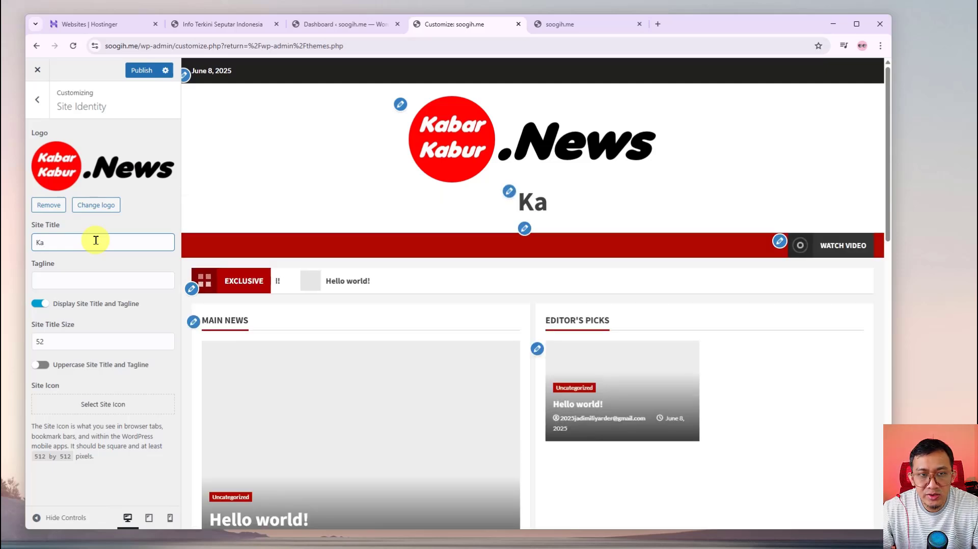
pyautogui.write('b')
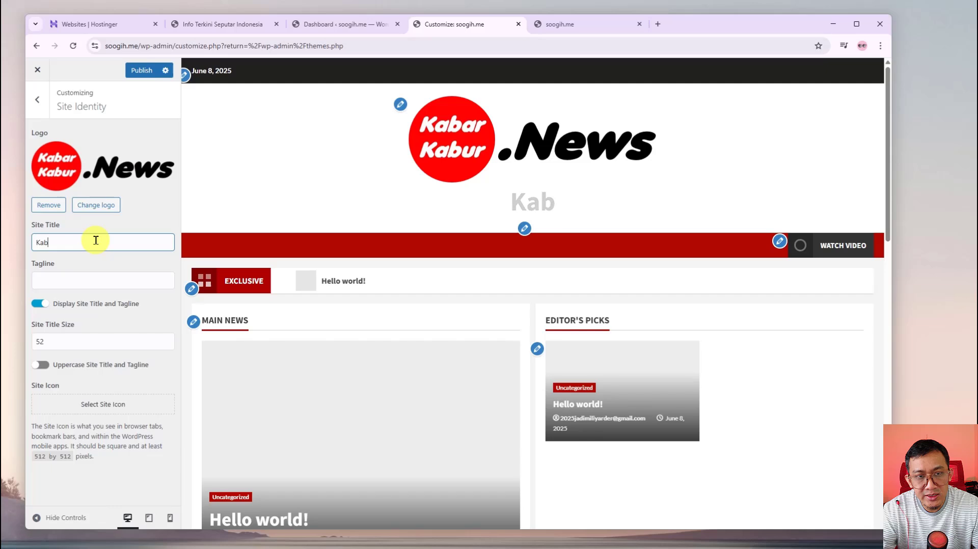
pyautogui.write('uarKb')
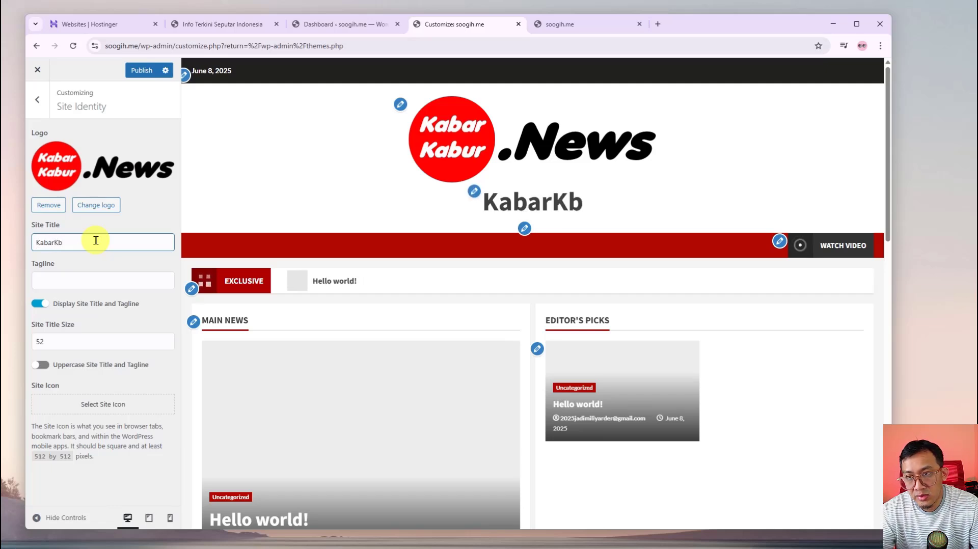
pyautogui.press('BackSpace')
pyautogui.write('aburNewsa')
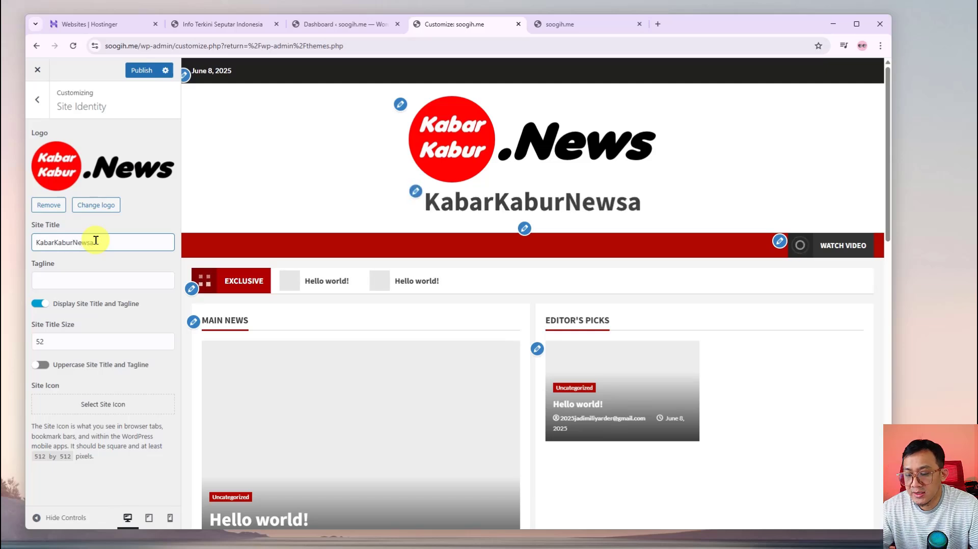
pyautogui.press('BackSpace')
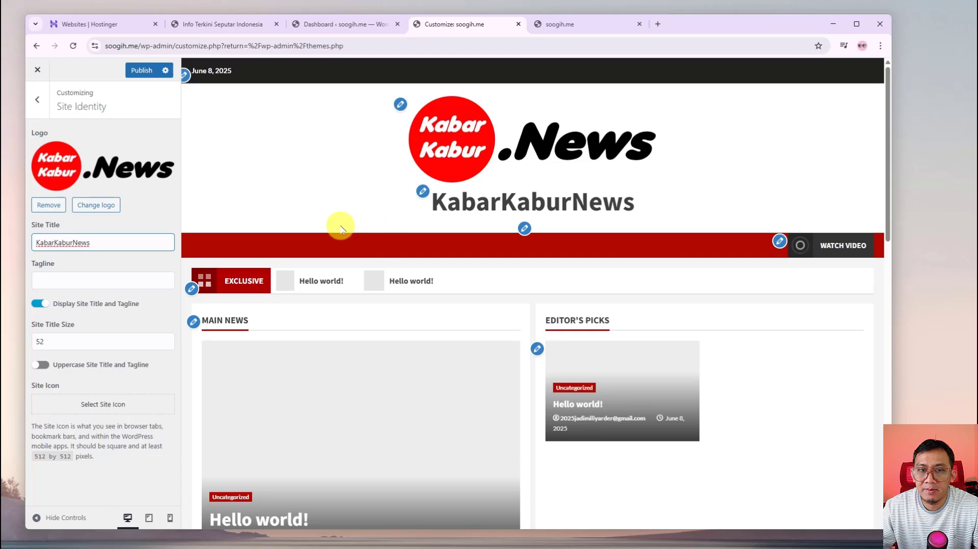
pyautogui.moveTo(124, 242); pyautogui.dragTo(35, 243)
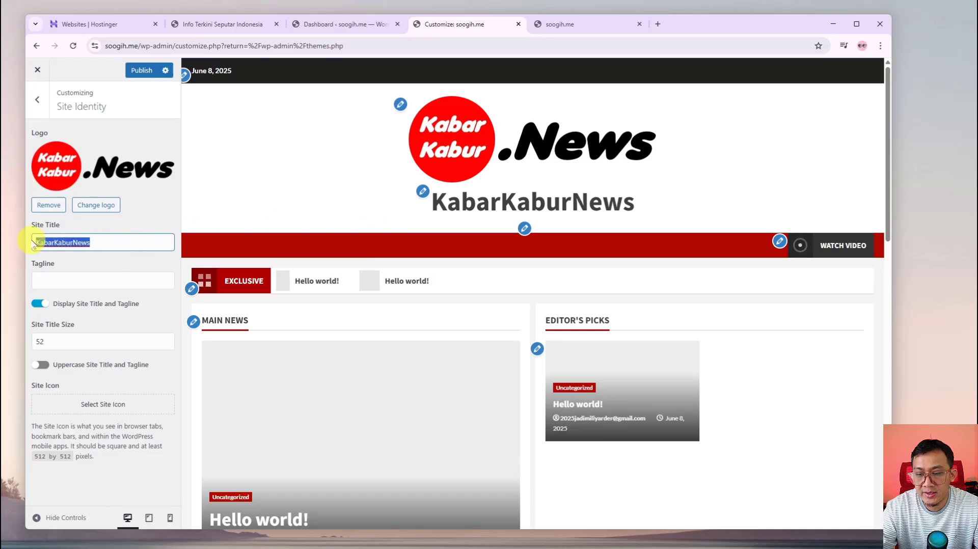
pyautogui.press('BackSpace')
# Enter the tagline 'Kabaer Terbaru Seputar [nama kota]', capitalizing Terbaru and highlighting [nama kota]
pyautogui.click(86, 278)
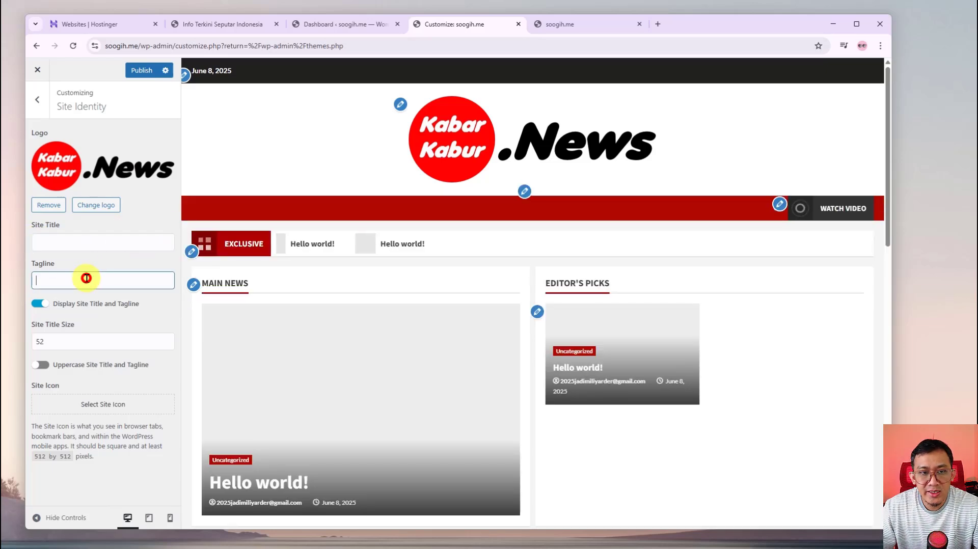
pyautogui.write('Kabaer terbaru Seputar')
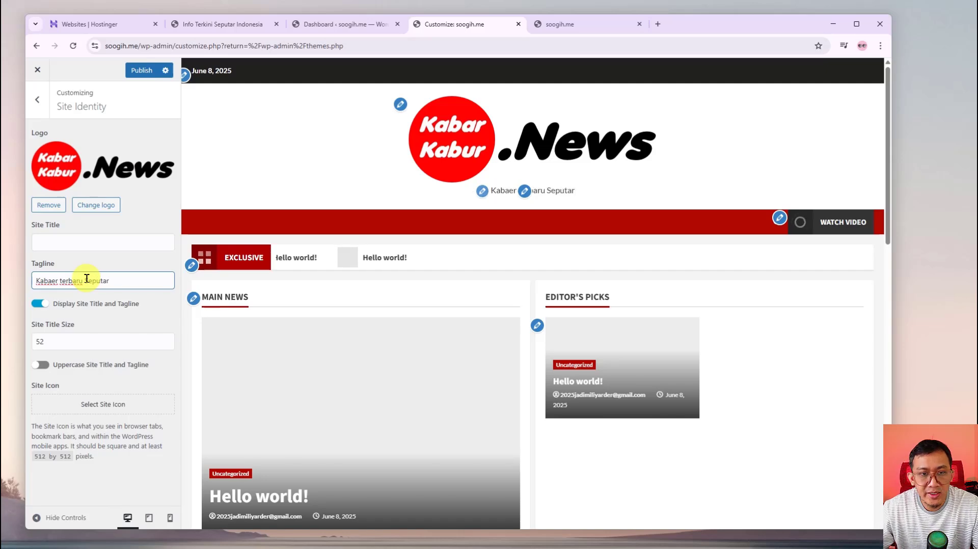
pyautogui.click(62, 278)
pyautogui.press('BackSpace')
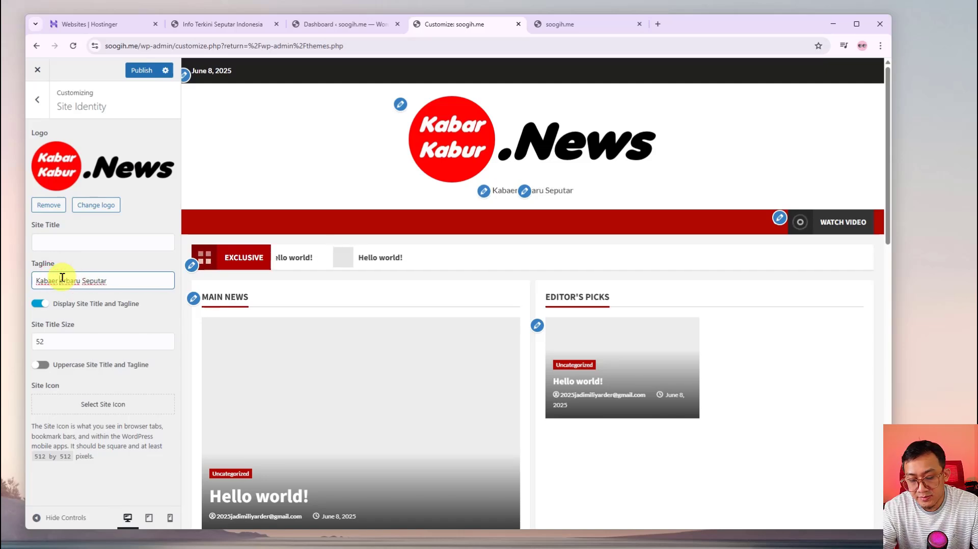
pyautogui.write('Ter')
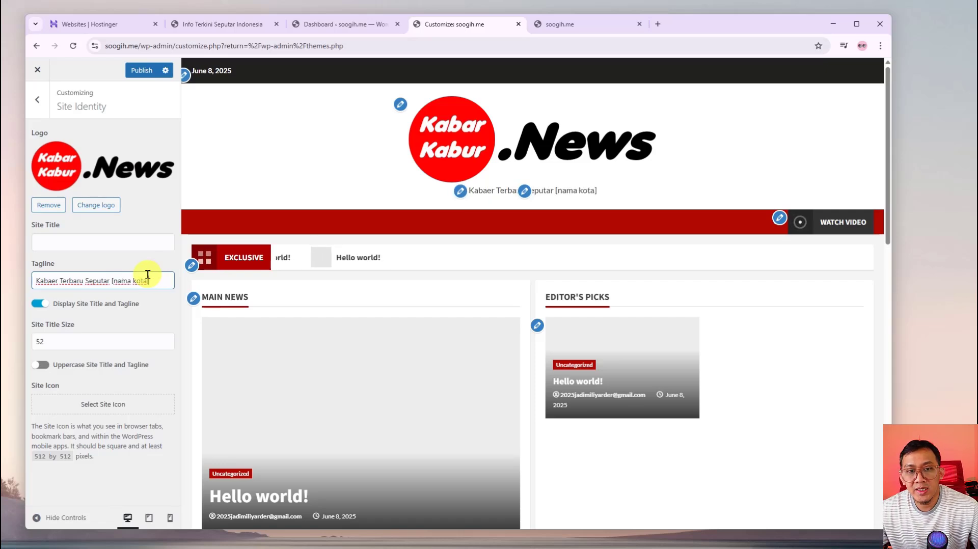
pyautogui.moveTo(112, 280); pyautogui.dragTo(153, 279)
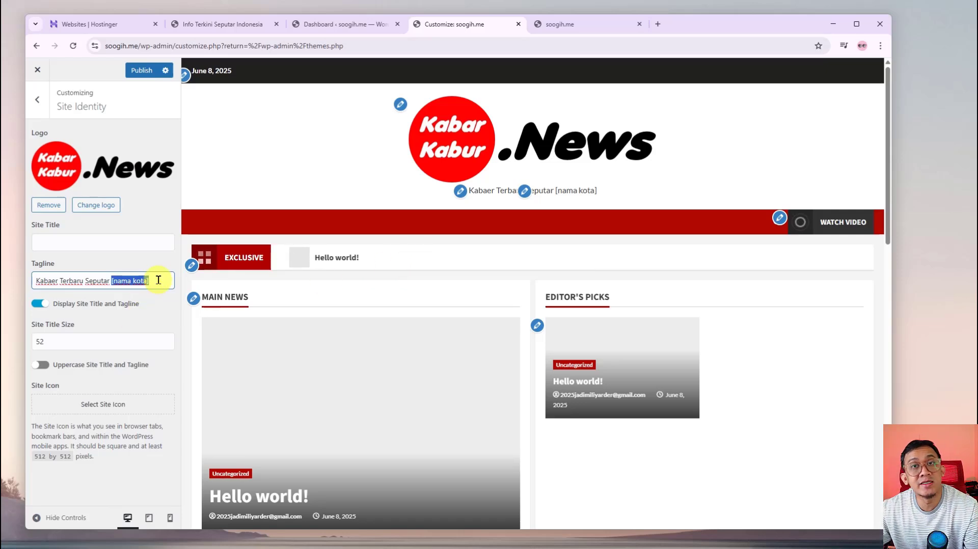
pyautogui.click(159, 224)
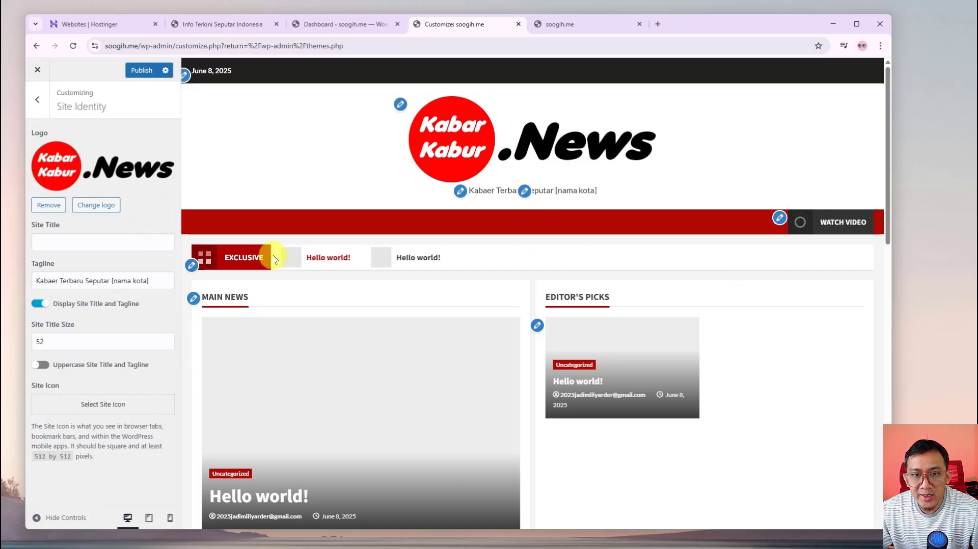
# Open the Watch Video header button settings and try the button in the preview
pyautogui.scroll(-7, 277, 257)
pyautogui.scroll(4, 305, 390)
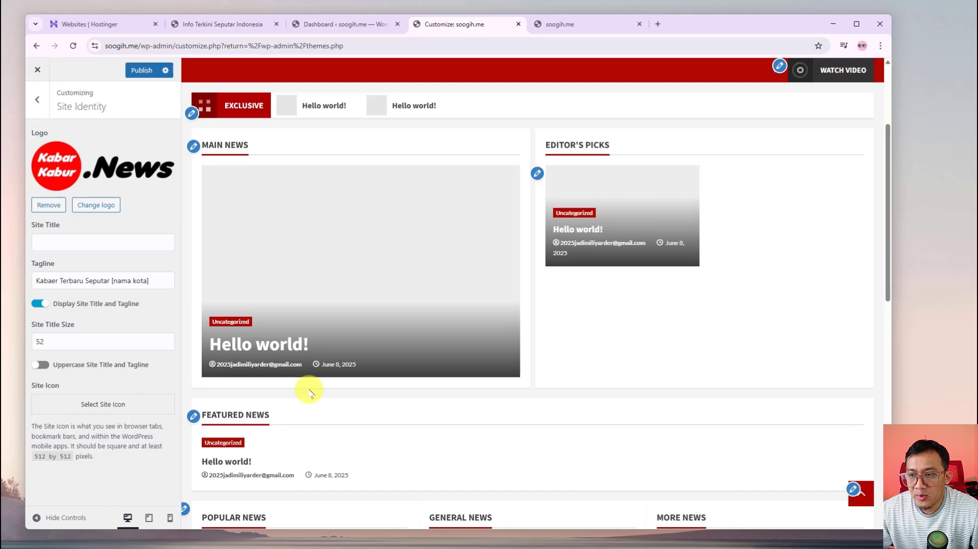
pyautogui.scroll(3, 309, 392)
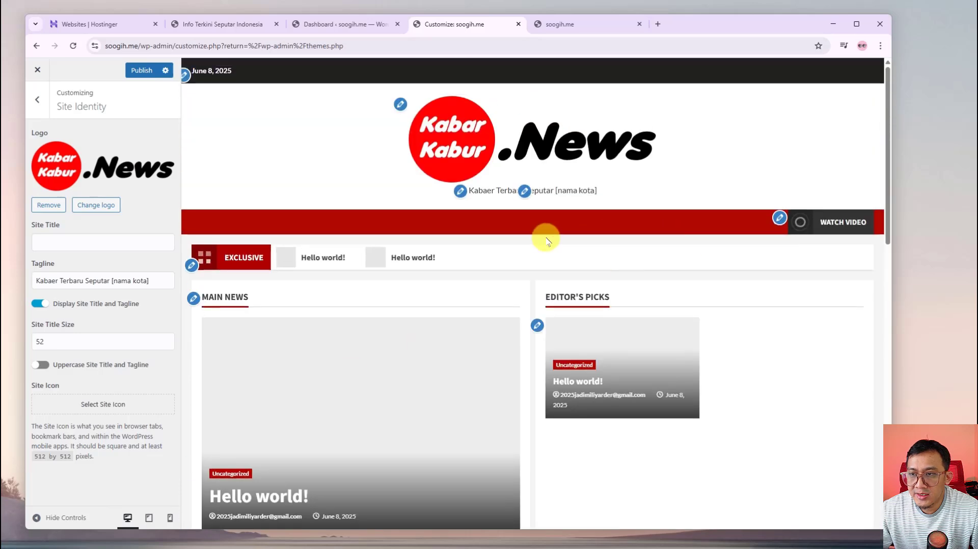
pyautogui.click(780, 218)
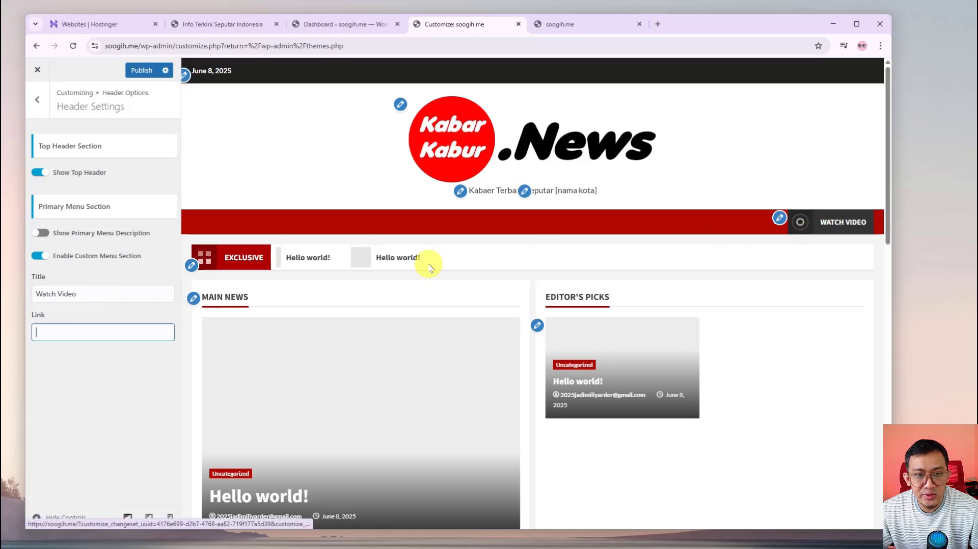
pyautogui.click(846, 222)
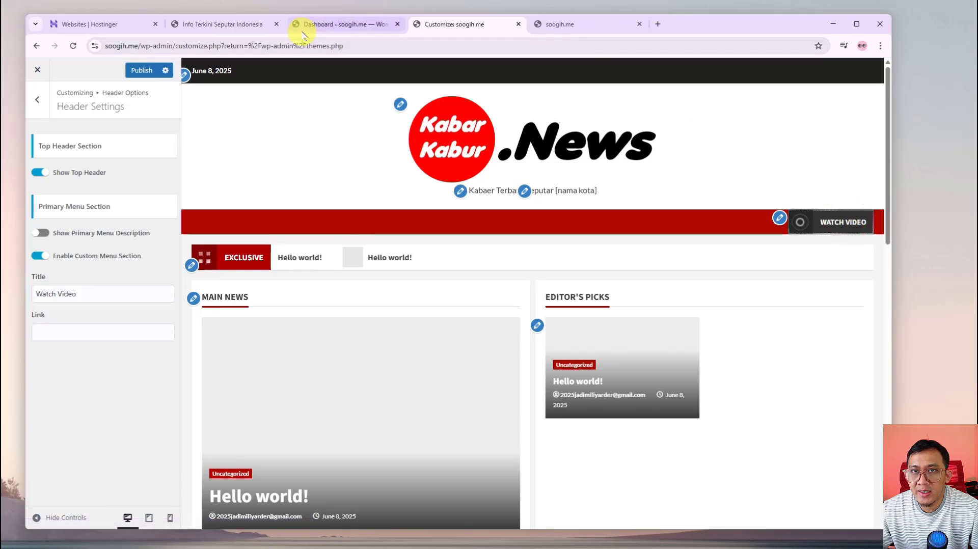
# Test Watch Video on the live site, then return to its empty link field
pyautogui.click(563, 31)
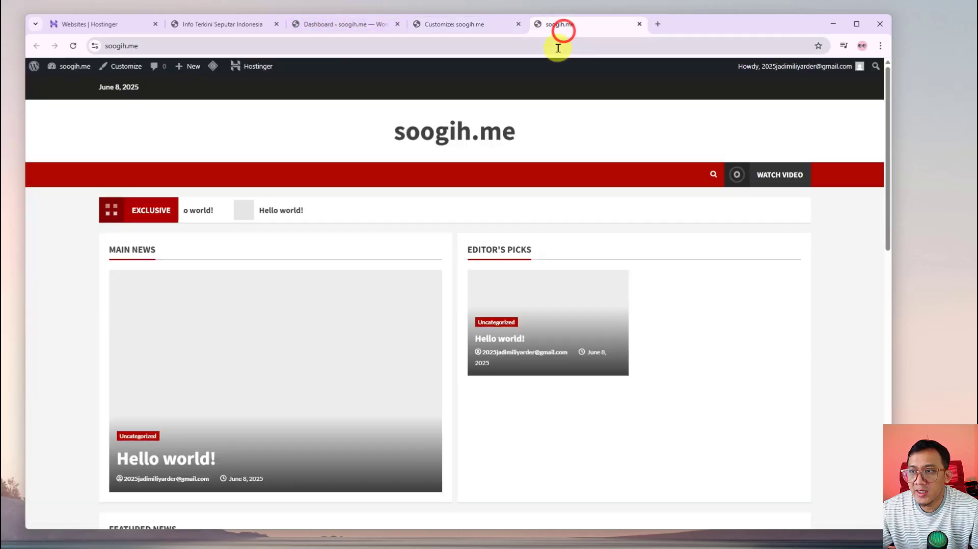
pyautogui.click(782, 175)
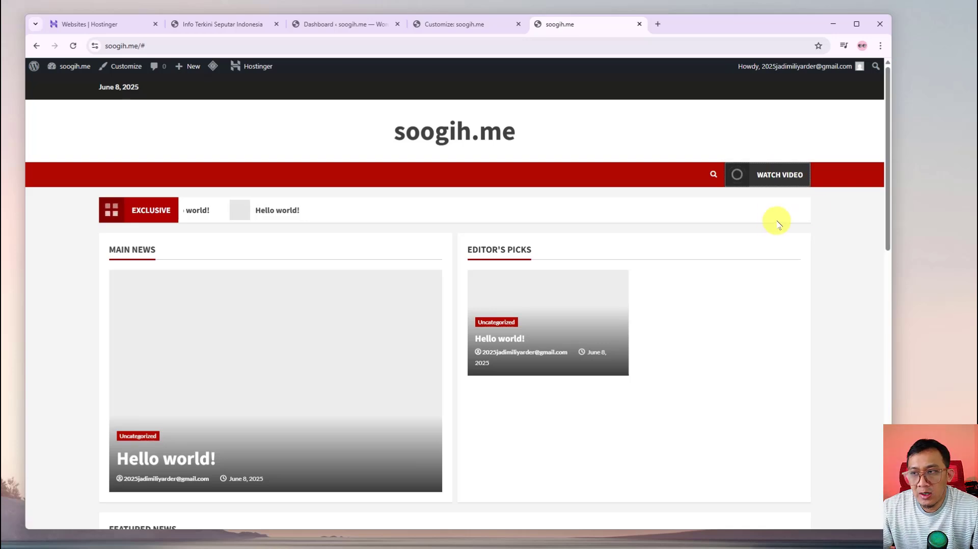
pyautogui.click(783, 175)
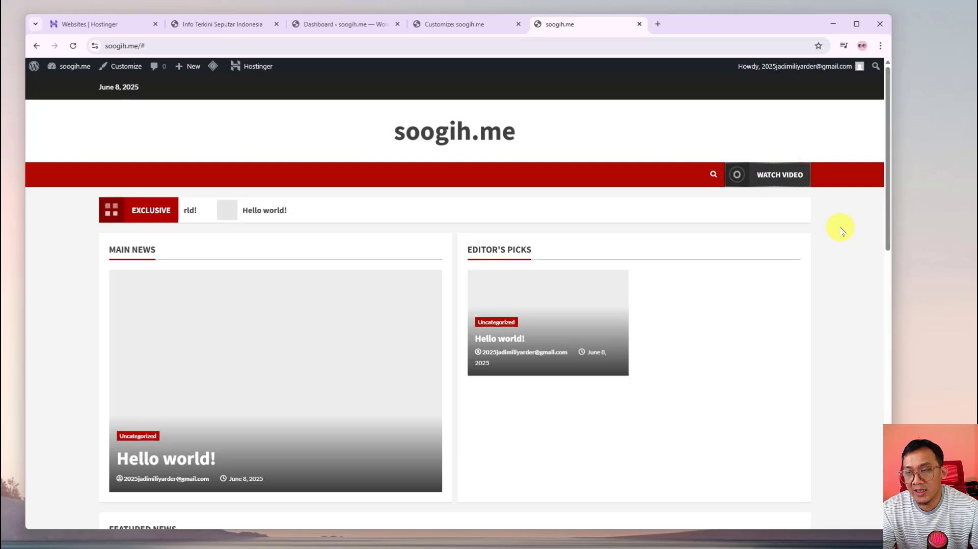
pyautogui.click(421, 23)
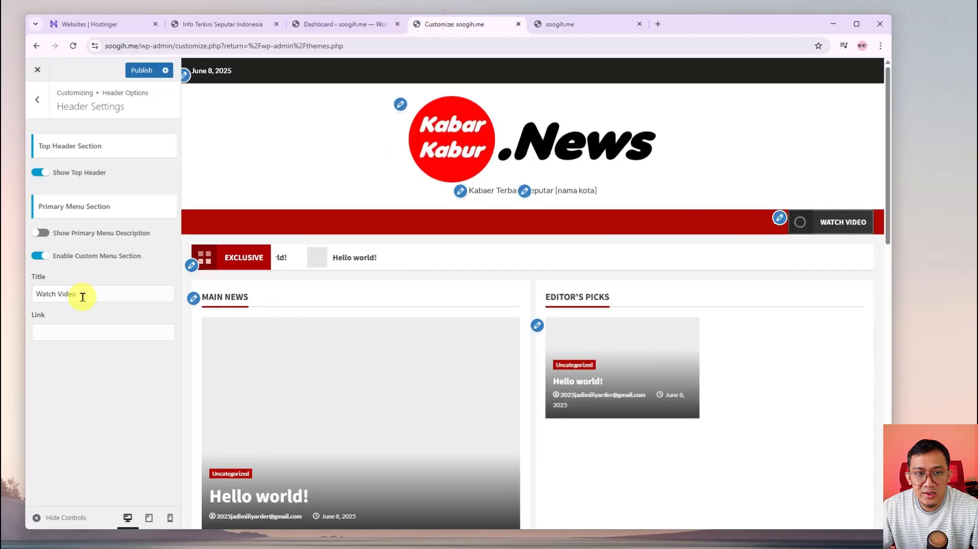
pyautogui.click(72, 332)
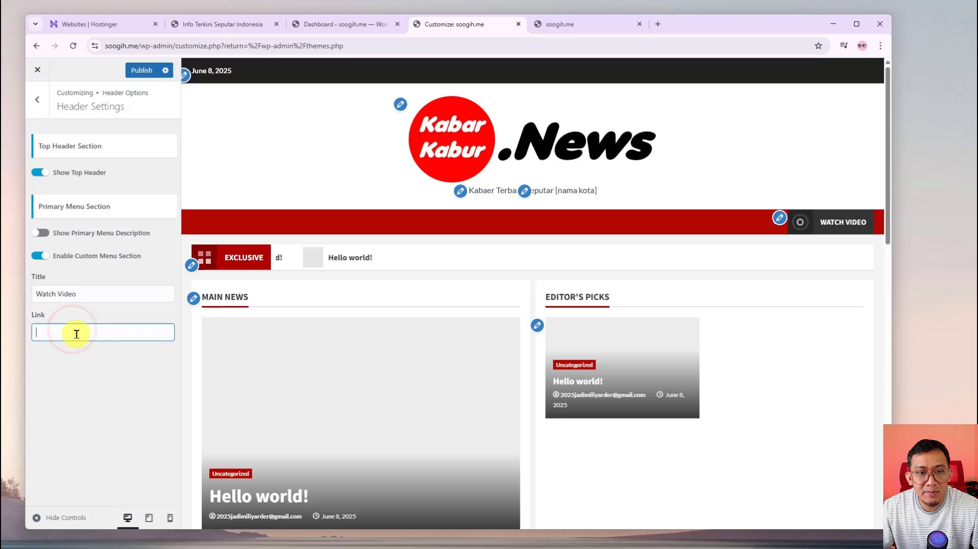
pyautogui.click(103, 329)
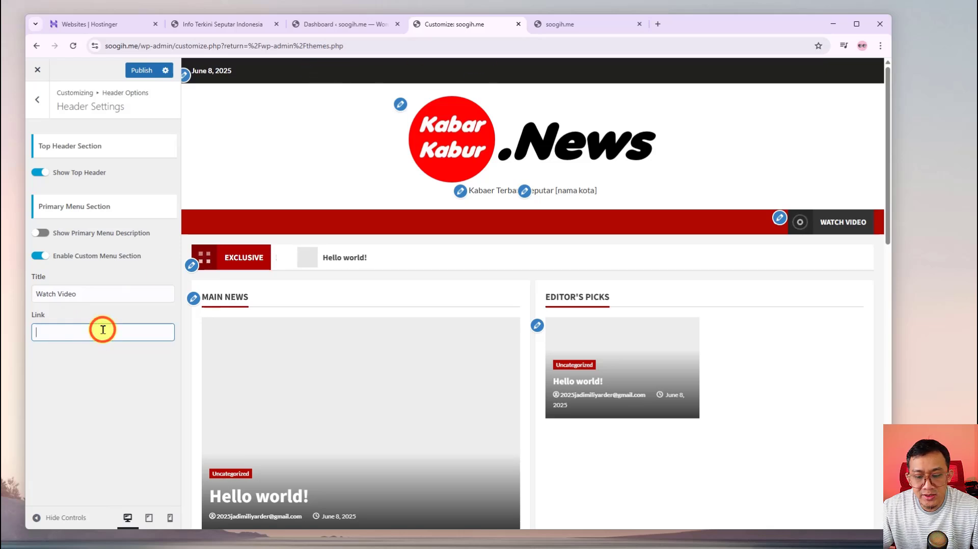
pyautogui.click(103, 368)
# Open YouTube in a new tab via a Google search for 'you'
pyautogui.click(658, 23)
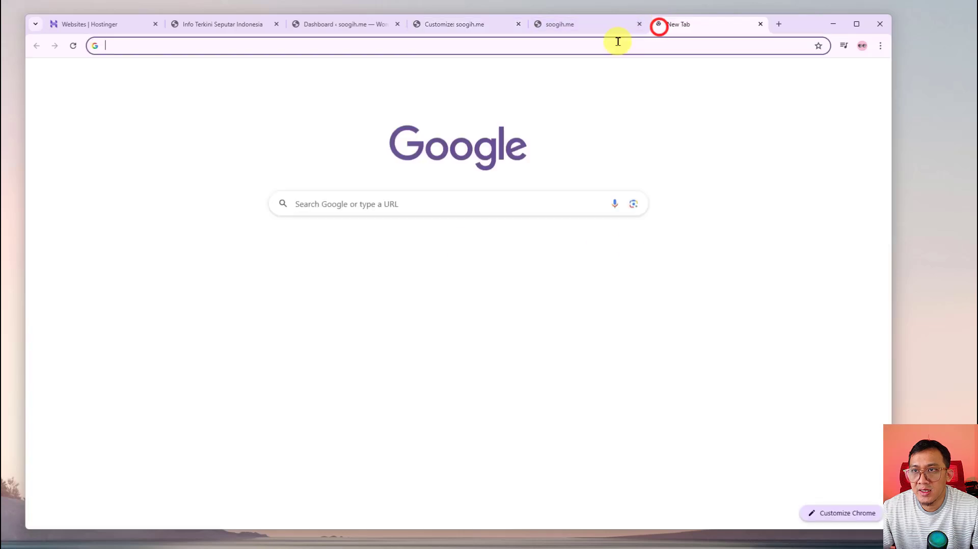
pyautogui.click(618, 41)
pyautogui.write('youtube')
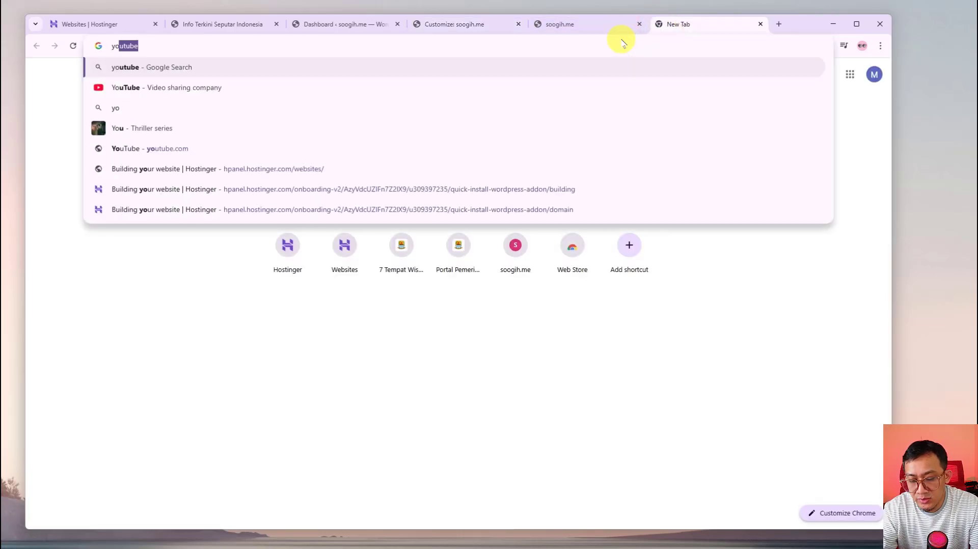
pyautogui.press('Return')
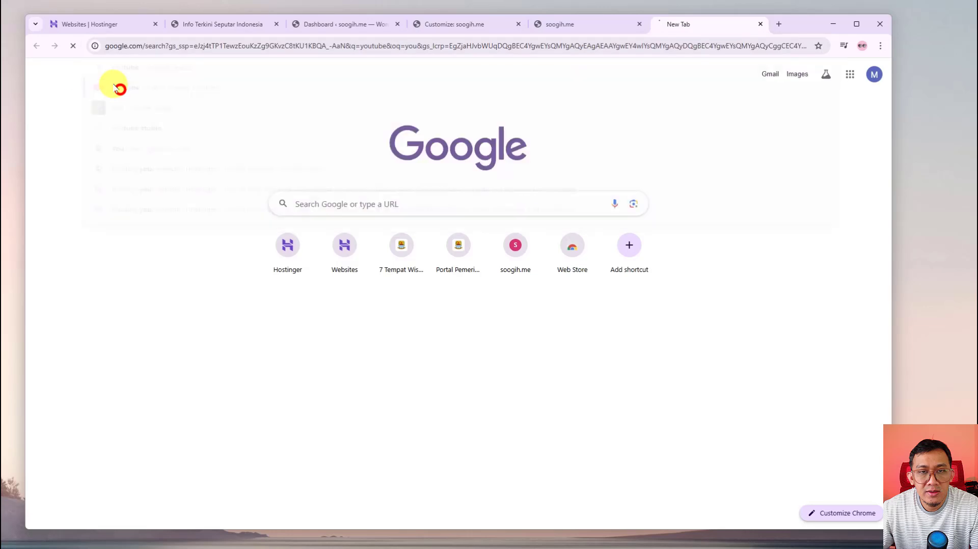
pyautogui.click(159, 173)
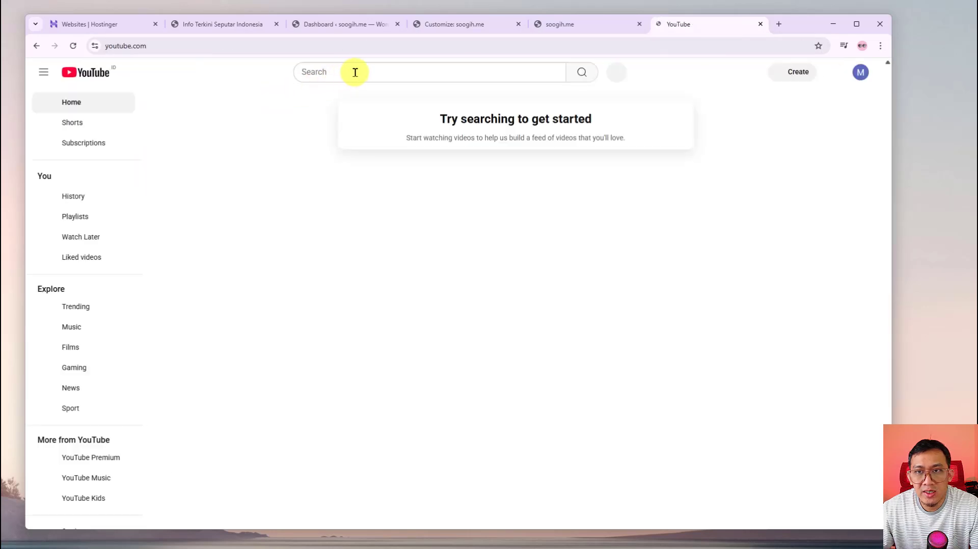
# Search YouTube for the creator's channel, open its page, and copy the page address
pyautogui.click(355, 73)
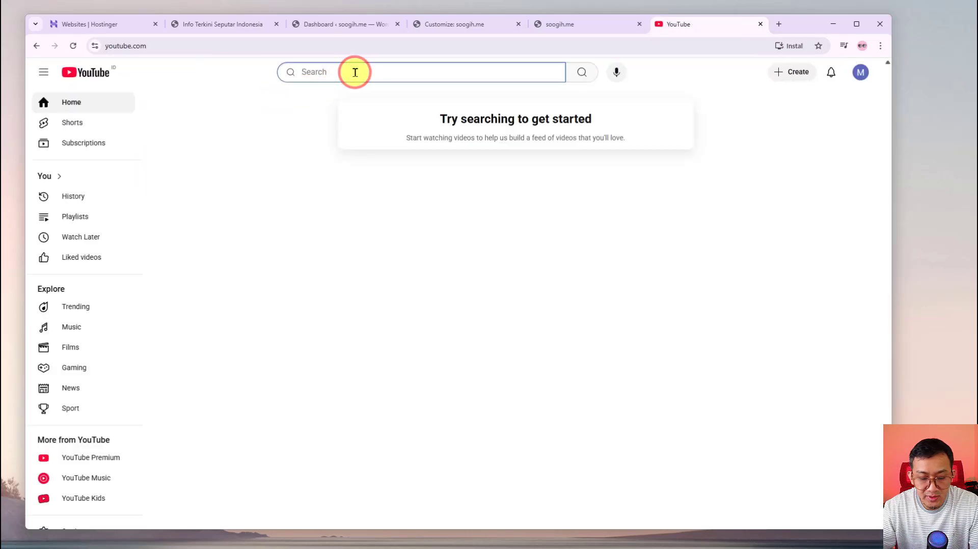
pyautogui.write('andh')
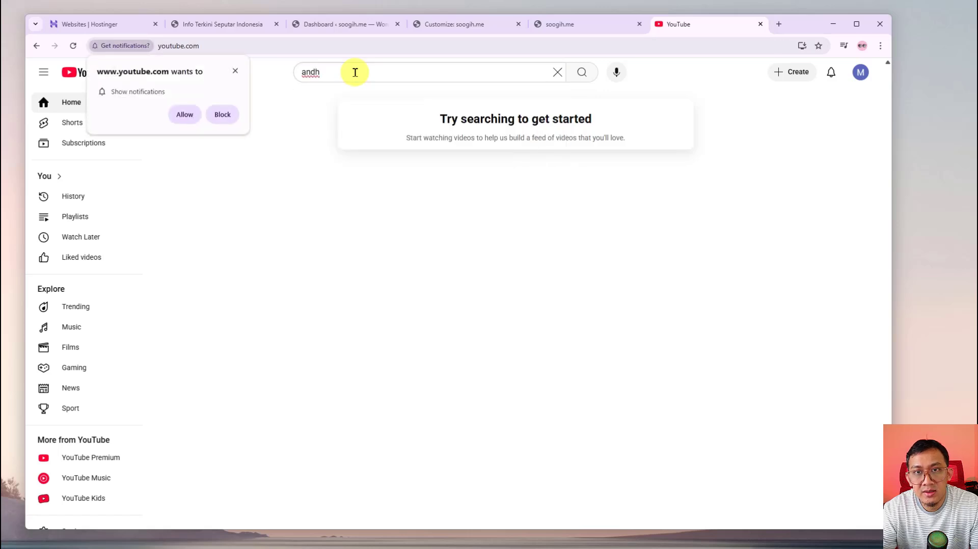
pyautogui.click(354, 72)
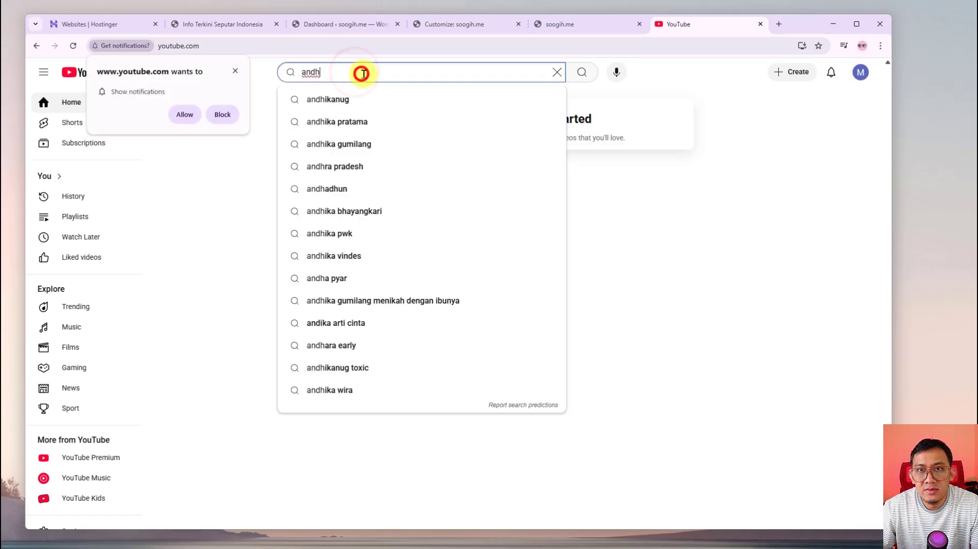
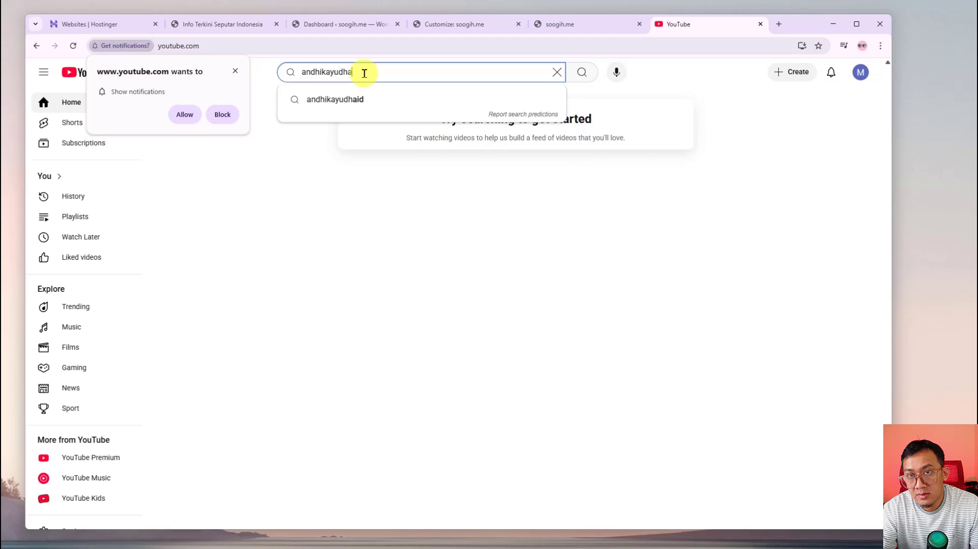
pyautogui.press('Return')
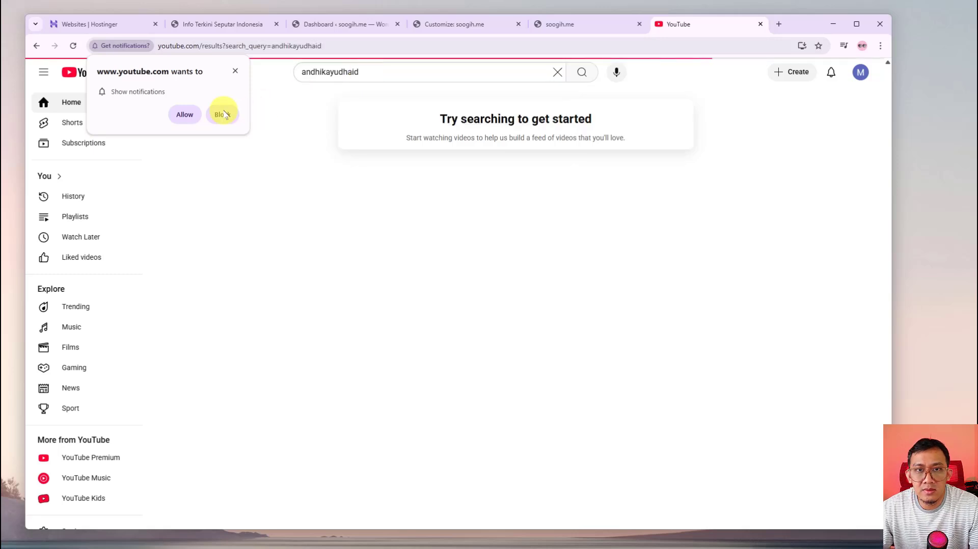
pyautogui.click(221, 115)
pyautogui.click(505, 134)
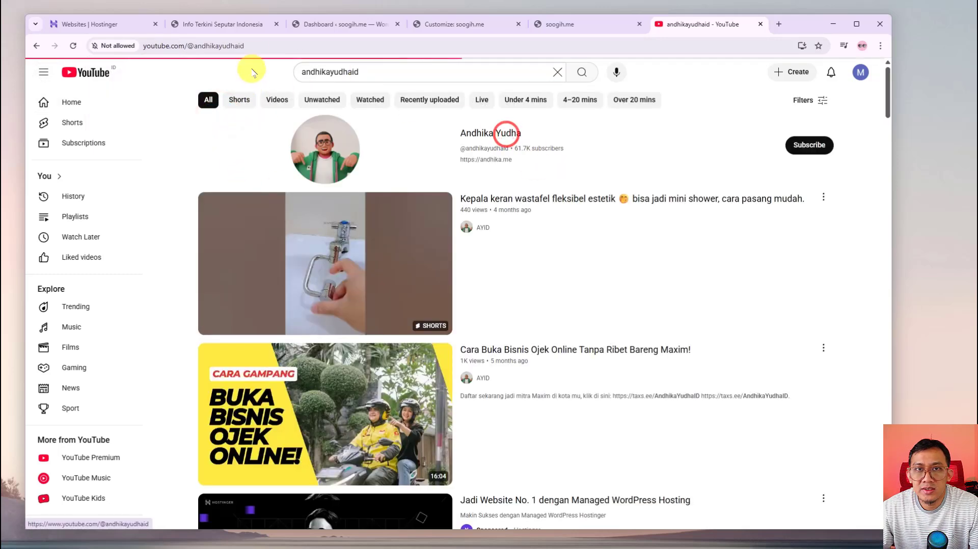
pyautogui.rightClick(259, 45)
pyautogui.click(291, 140)
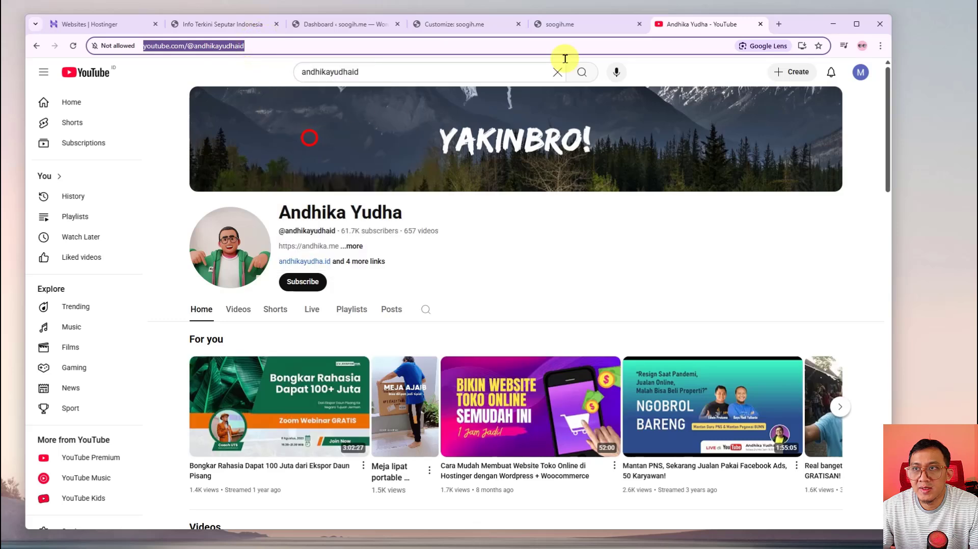
pyautogui.click(424, 25)
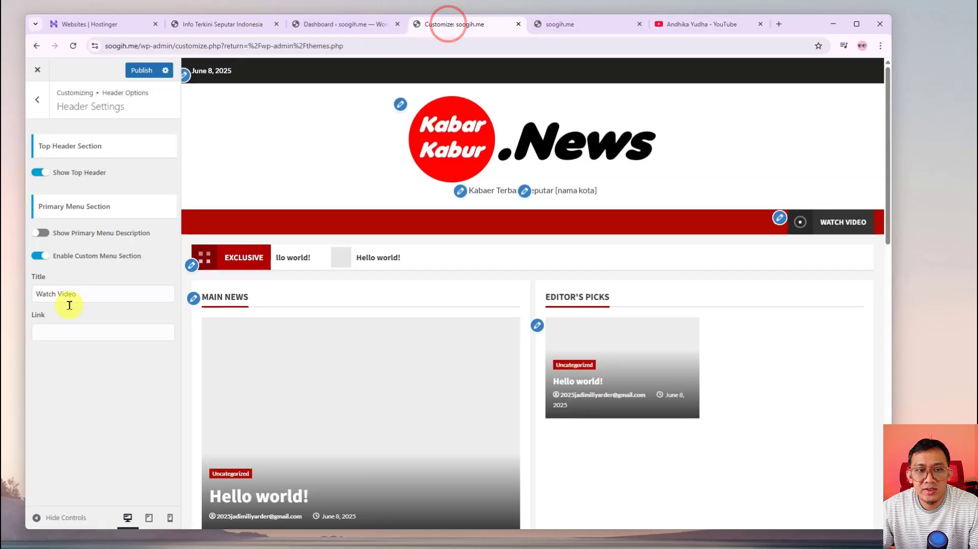
# Paste the copied channel address as the Watch Video link and publish the changes
pyautogui.click(76, 333)
pyautogui.rightClick(77, 335)
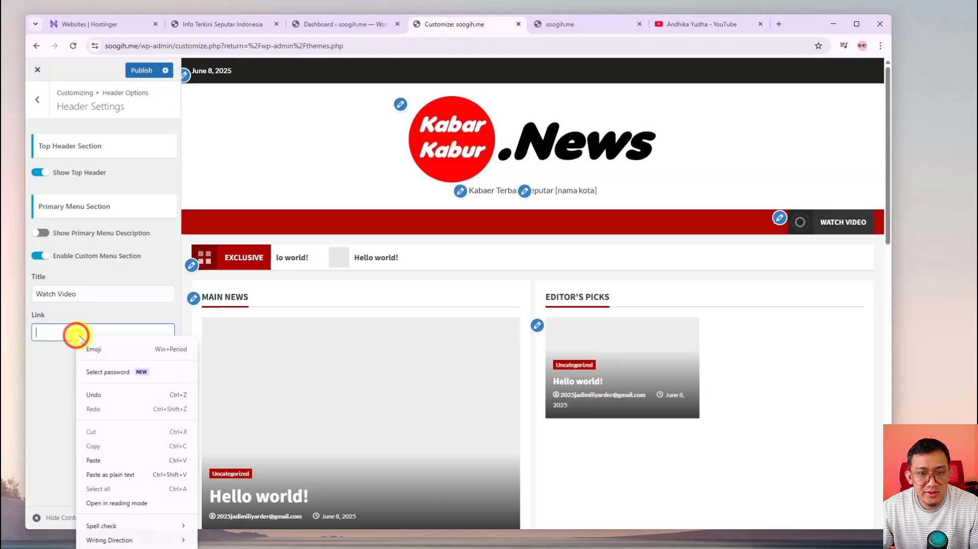
pyautogui.click(95, 459)
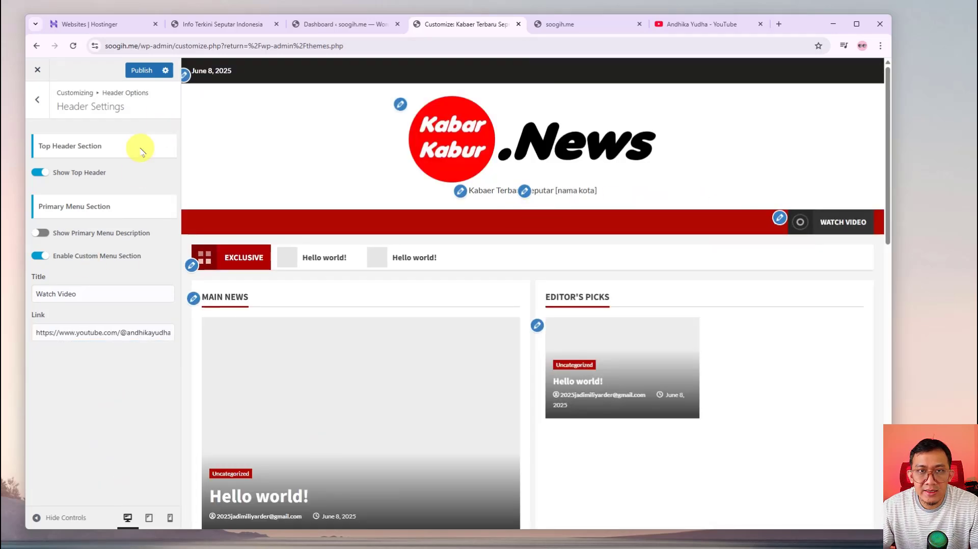
pyautogui.click(142, 70)
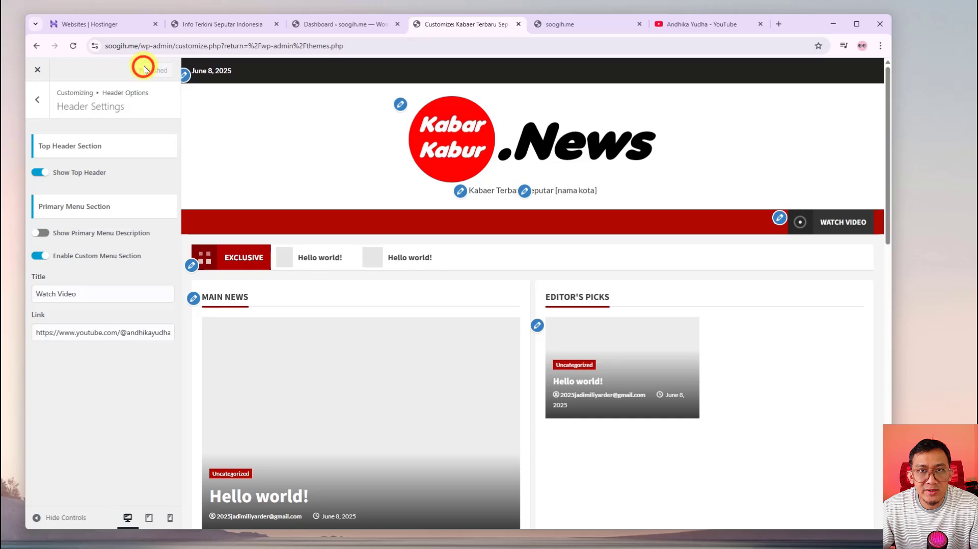
pyautogui.click(569, 24)
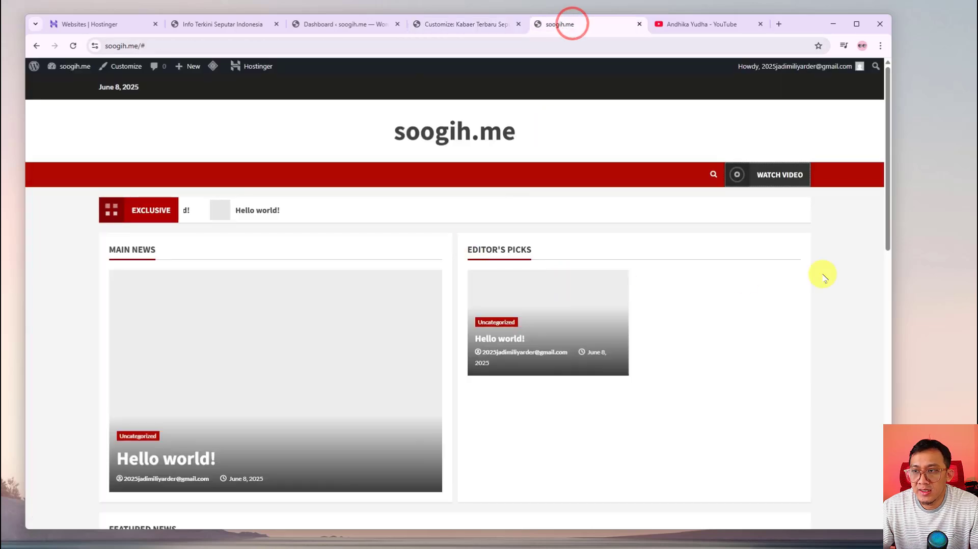
# Close the YouTube tab, reload the live site to check the Kabar Kabur logo, then return to the Customizer
pyautogui.click(759, 24)
pyautogui.rightClick(835, 265)
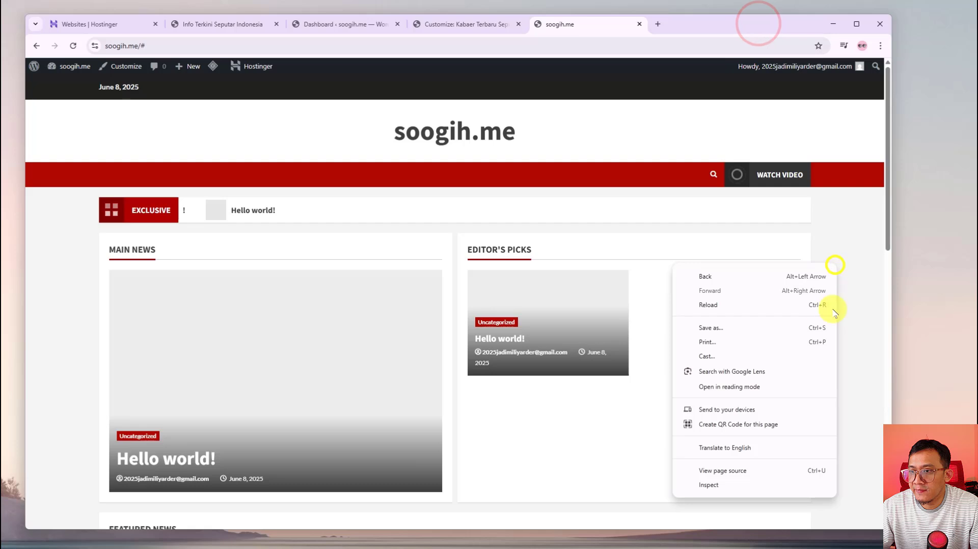
pyautogui.click(752, 306)
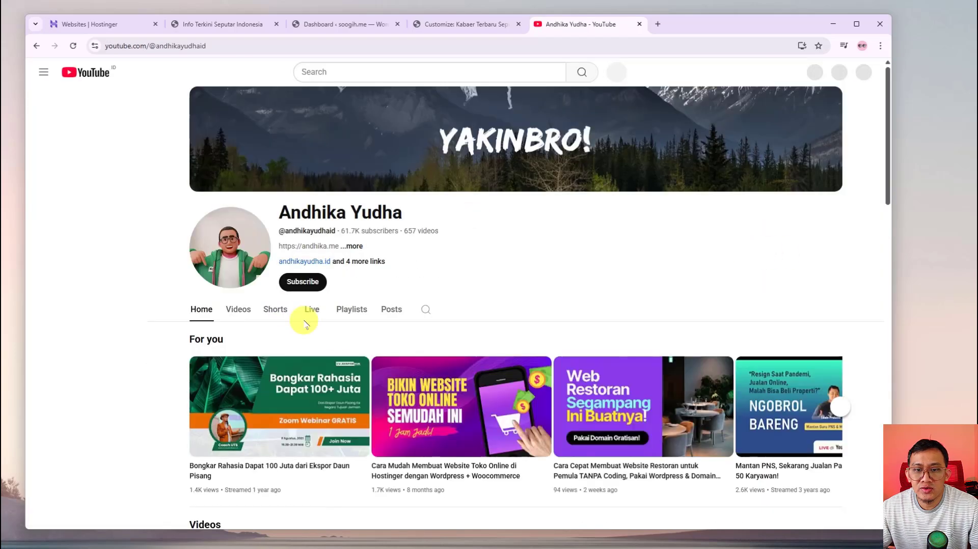
pyautogui.scroll(-9, 364, 400)
pyautogui.scroll(9, 373, 396)
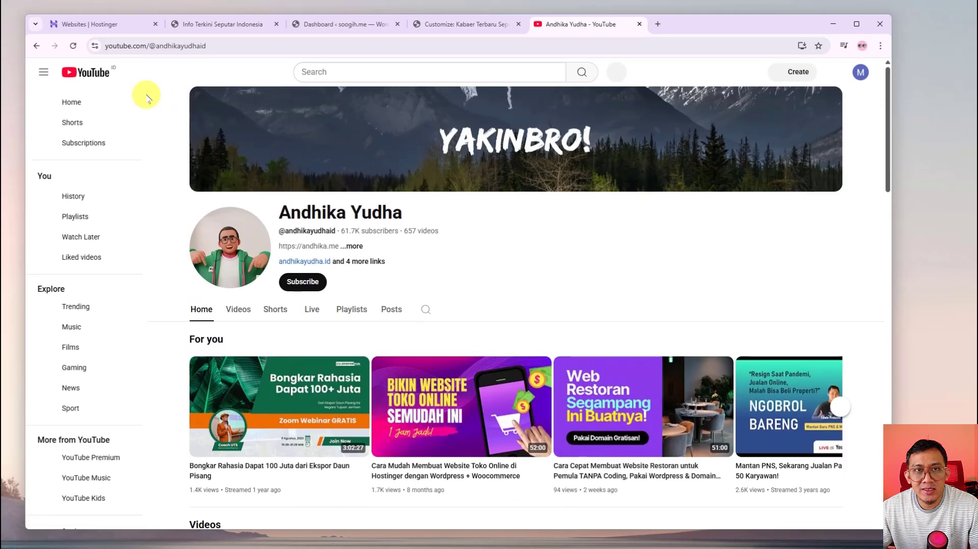
pyautogui.click(40, 45)
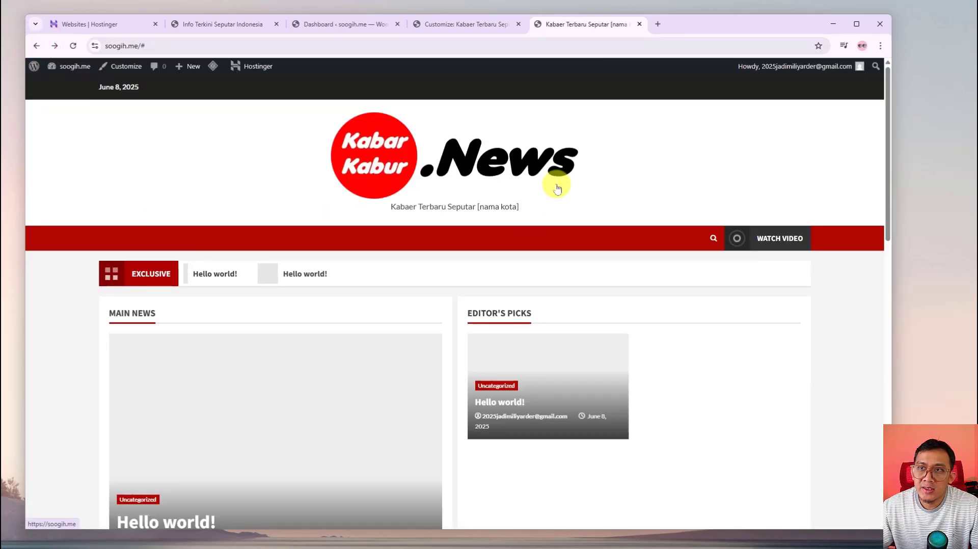
pyautogui.click(477, 24)
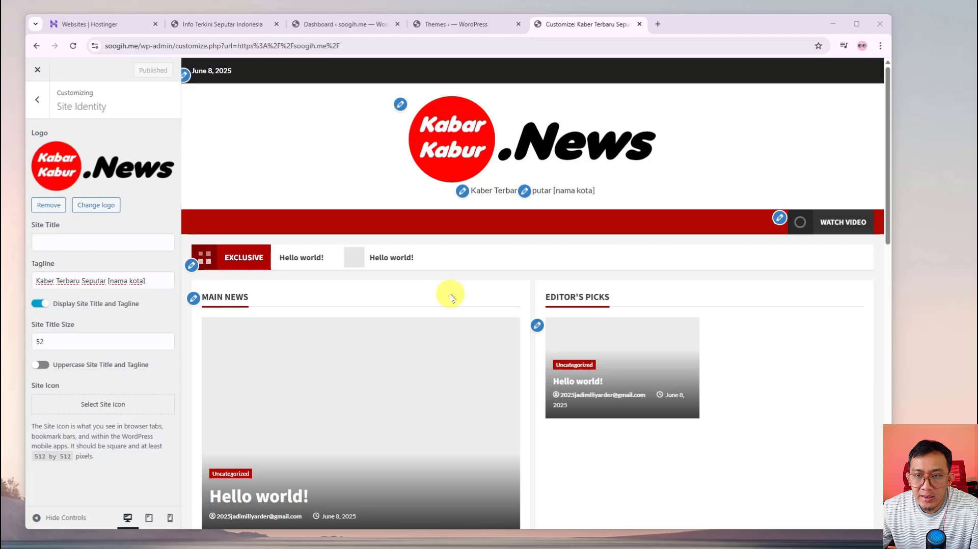
# Inspect the footer settings, leaving the copyright text as 'Copyright © All rights reserved.'
pyautogui.scroll(-10, 448, 295)
pyautogui.scroll(-3, 468, 316)
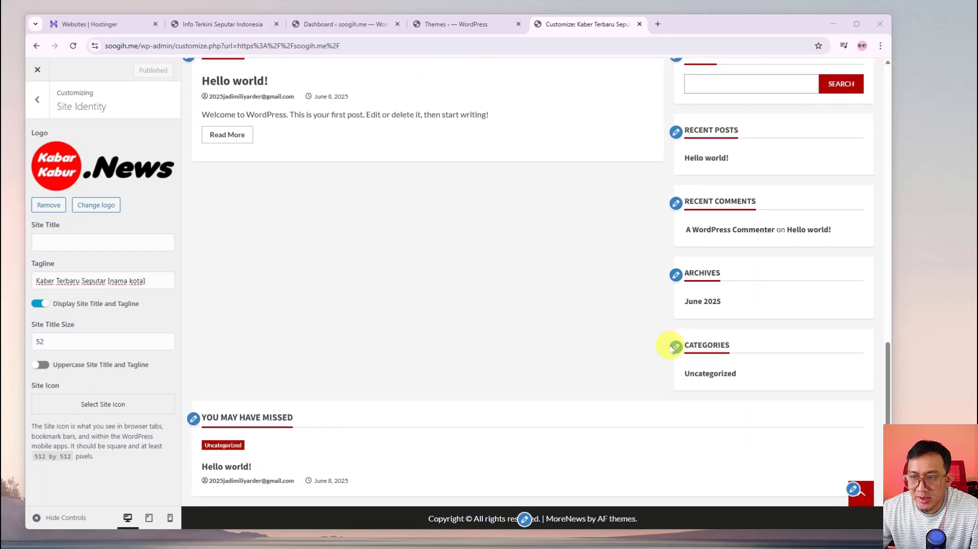
pyautogui.scroll(4, 662, 347)
pyautogui.scroll(-4, 655, 351)
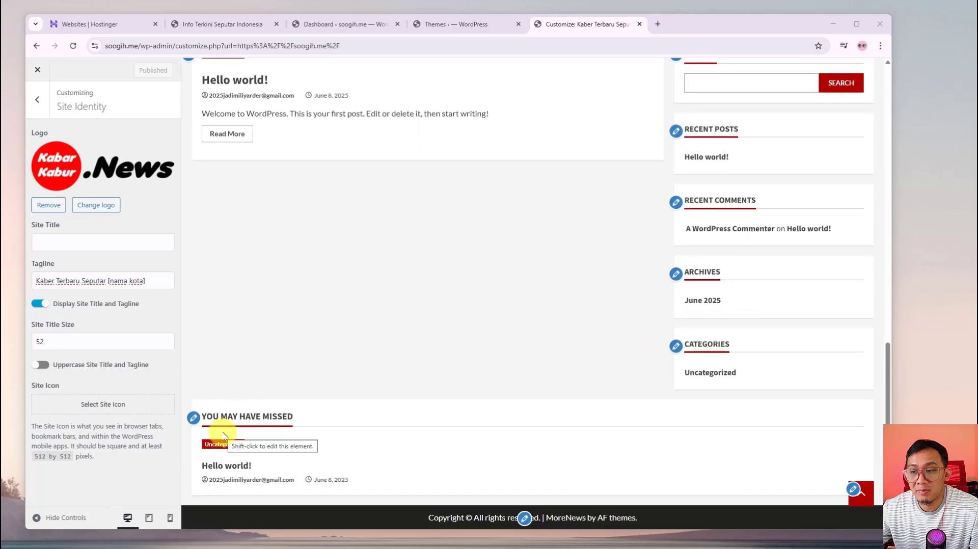
pyautogui.scroll(4, 283, 382)
pyautogui.scroll(-2, 422, 331)
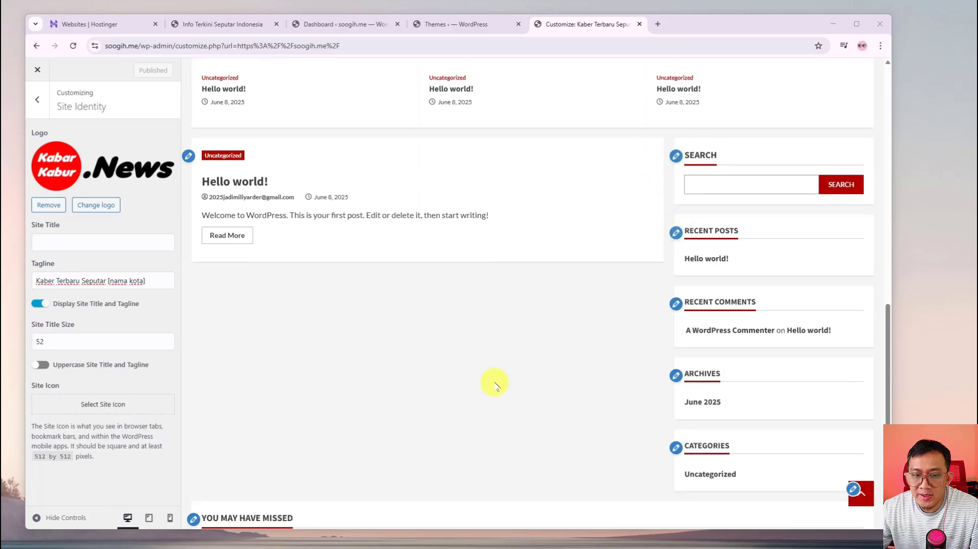
pyautogui.scroll(-2, 494, 383)
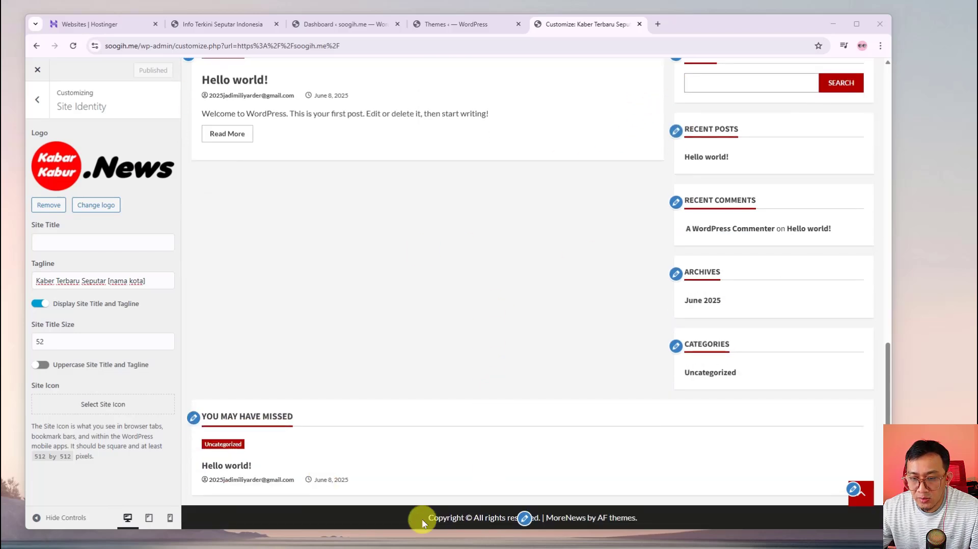
pyautogui.click(525, 519)
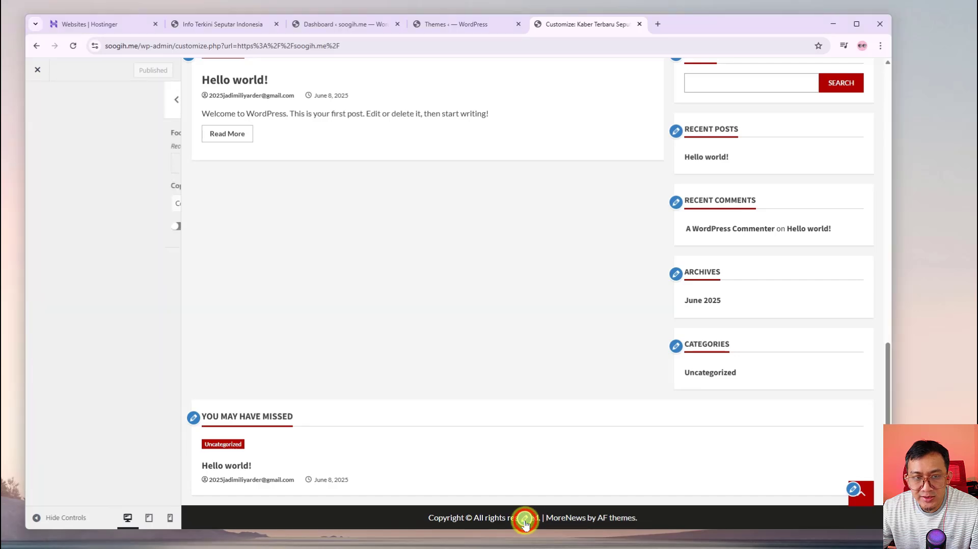
pyautogui.moveTo(151, 205); pyautogui.dragTo(51, 207)
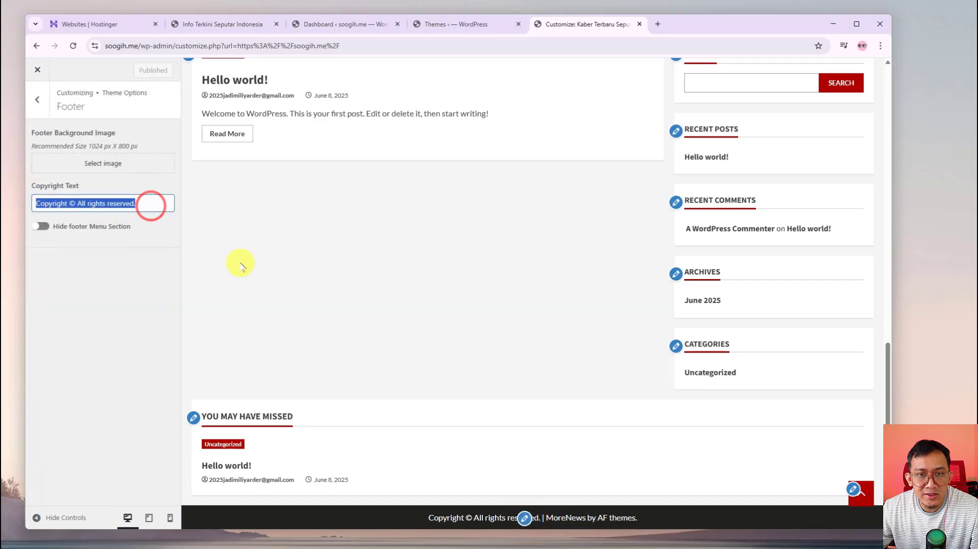
pyautogui.click(258, 266)
pyautogui.scroll(3, 257, 266)
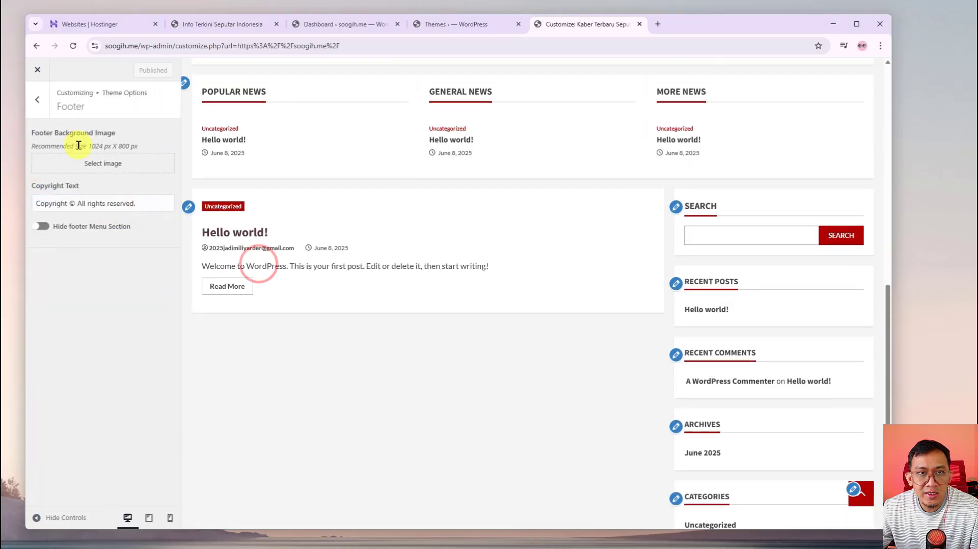
pyautogui.click(37, 102)
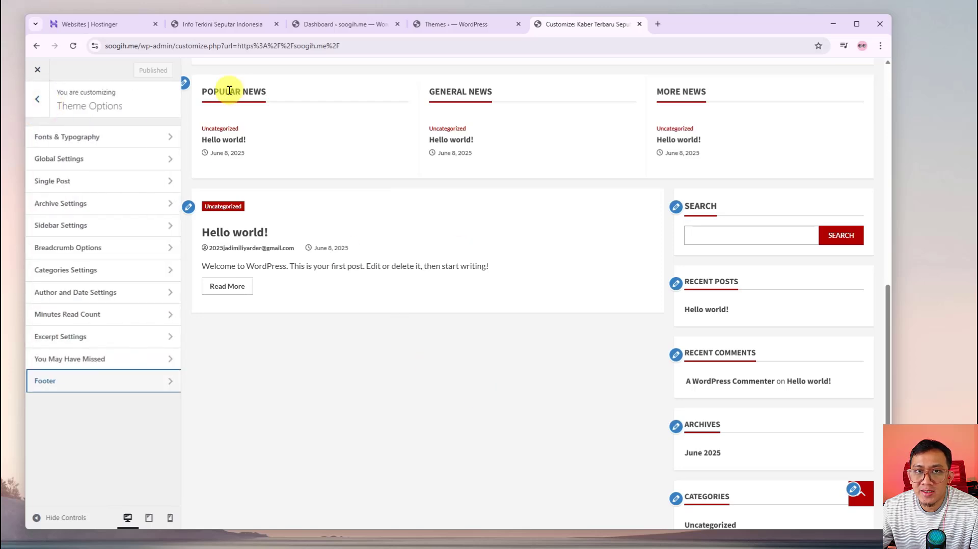
# Look at the You May Have Missed settings and return to the Theme Options list
pyautogui.scroll(1, 490, 211)
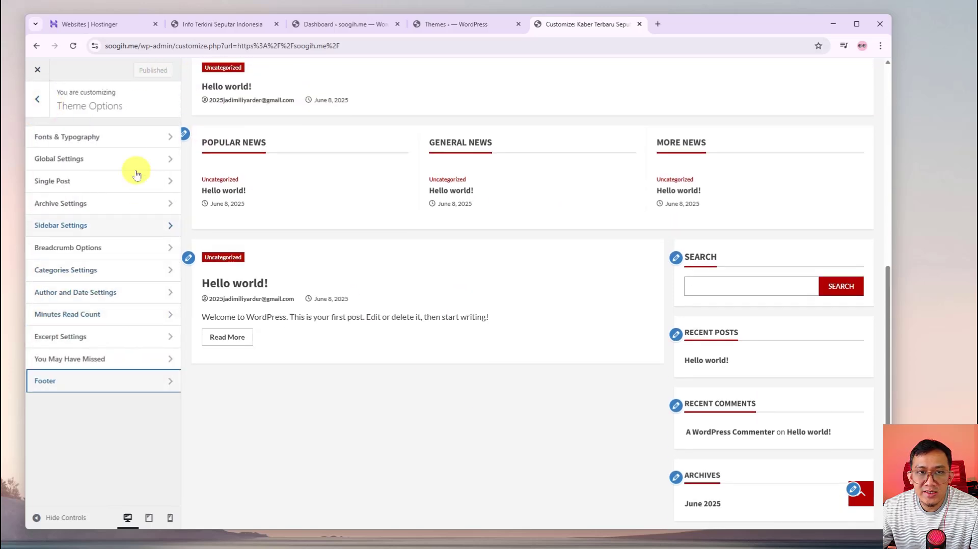
pyautogui.click(87, 356)
pyautogui.click(38, 98)
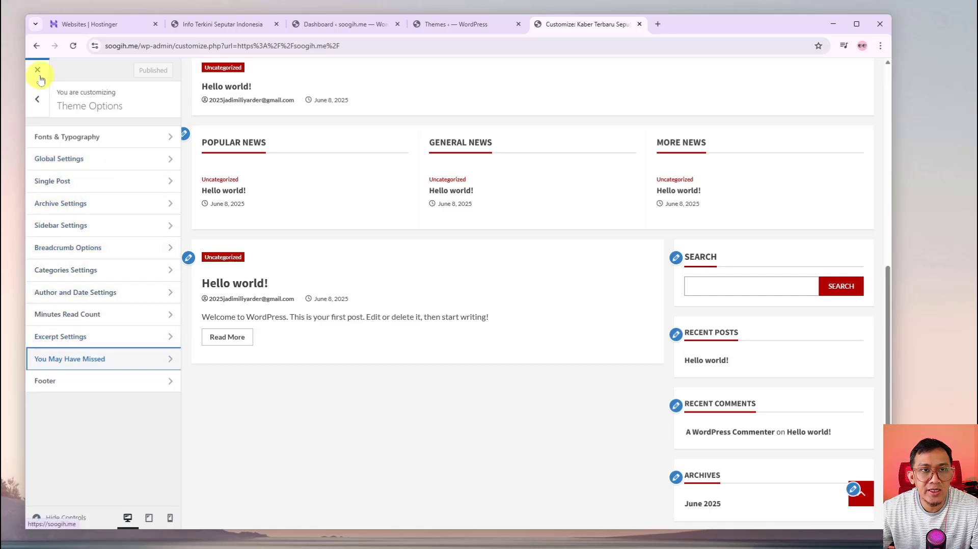
pyautogui.scroll(10, 382, 240)
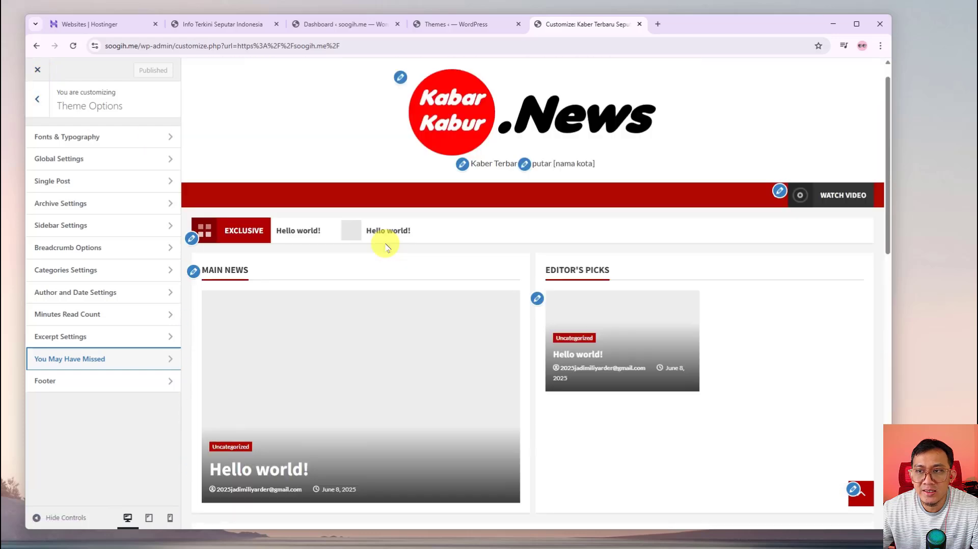
pyautogui.scroll(-5, 392, 255)
pyautogui.scroll(5, 397, 244)
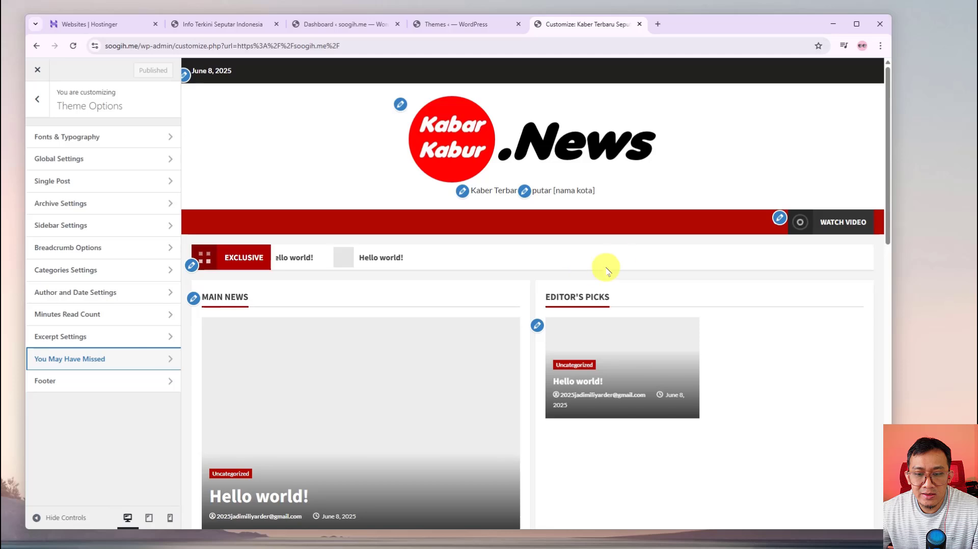
pyautogui.scroll(-5, 526, 323)
pyautogui.scroll(5, 370, 296)
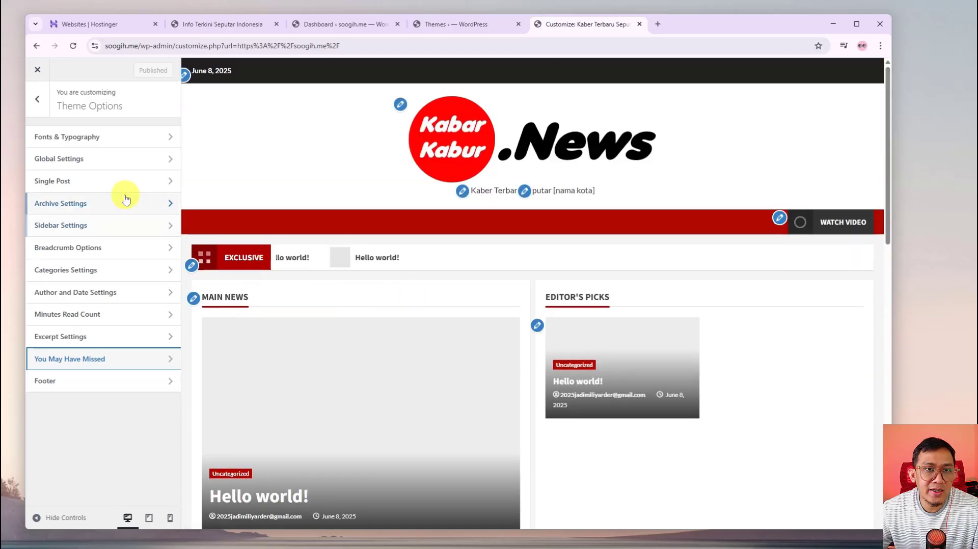
# Close the Customizer and open the admin All Posts list
pyautogui.click(37, 71)
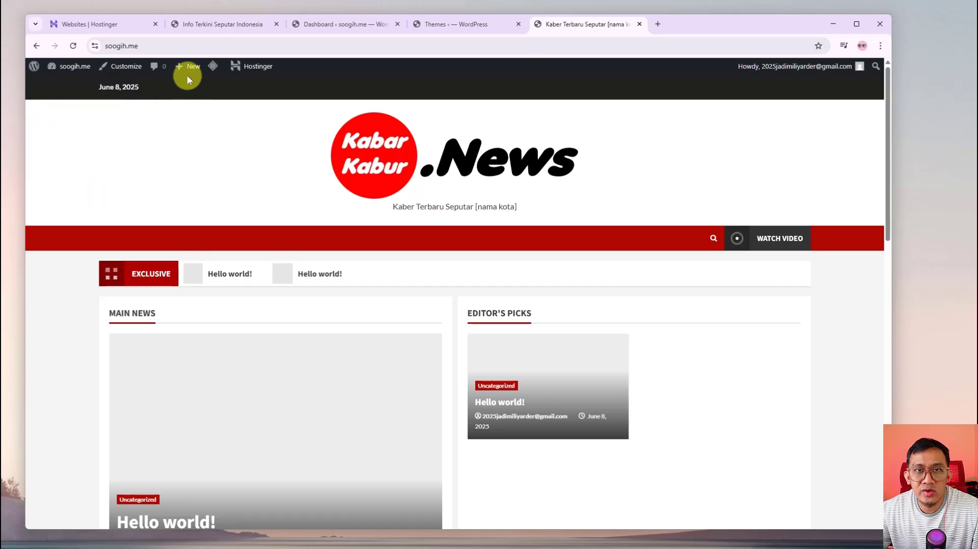
pyautogui.moveTo(187, 71)
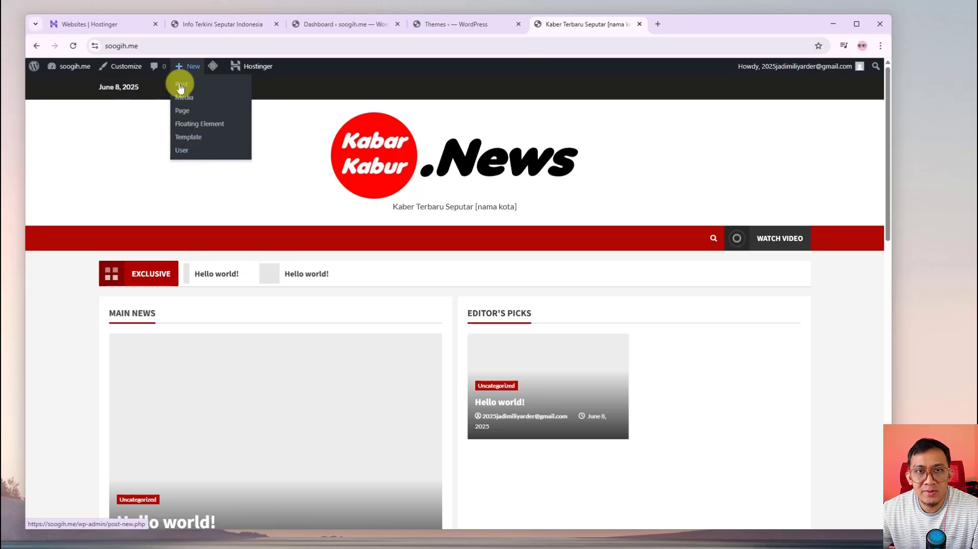
pyautogui.click(329, 24)
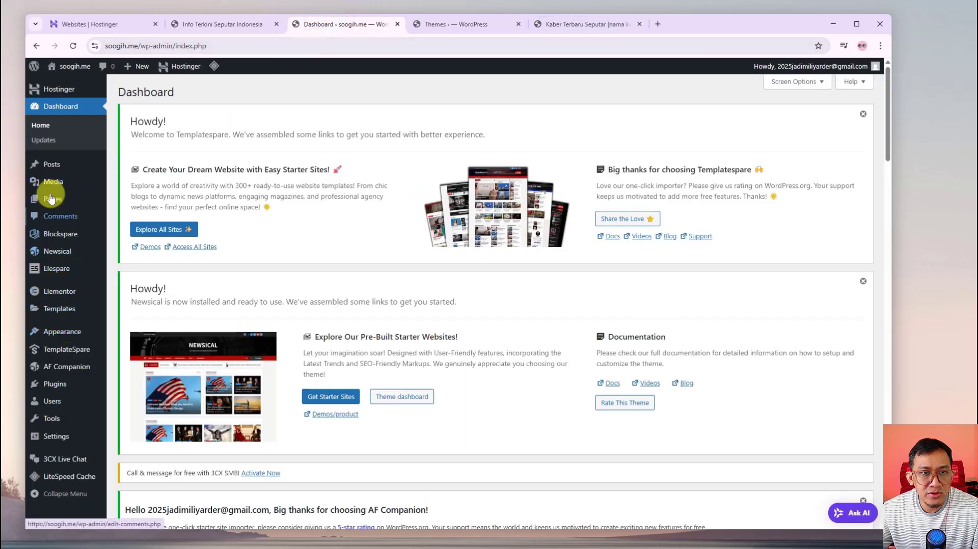
pyautogui.moveTo(47, 169)
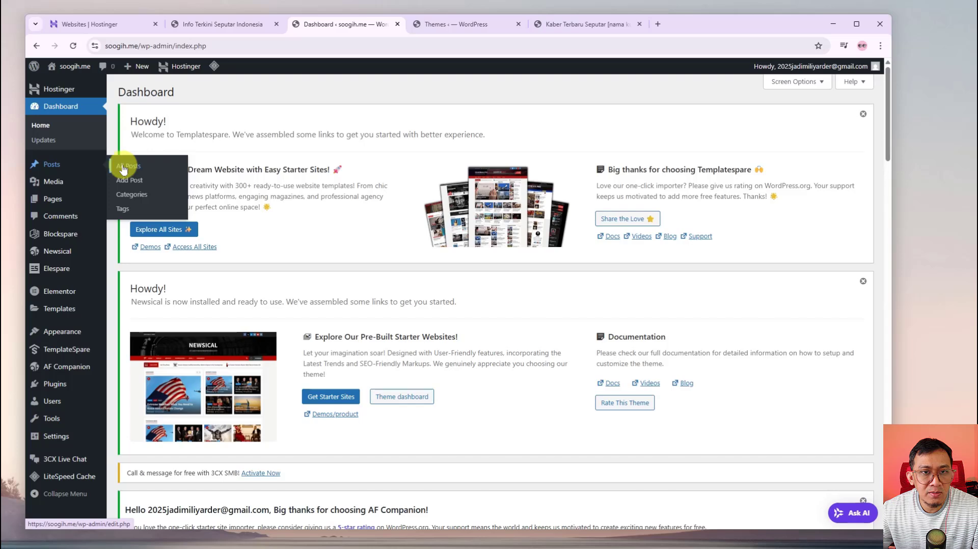
pyautogui.click(53, 166)
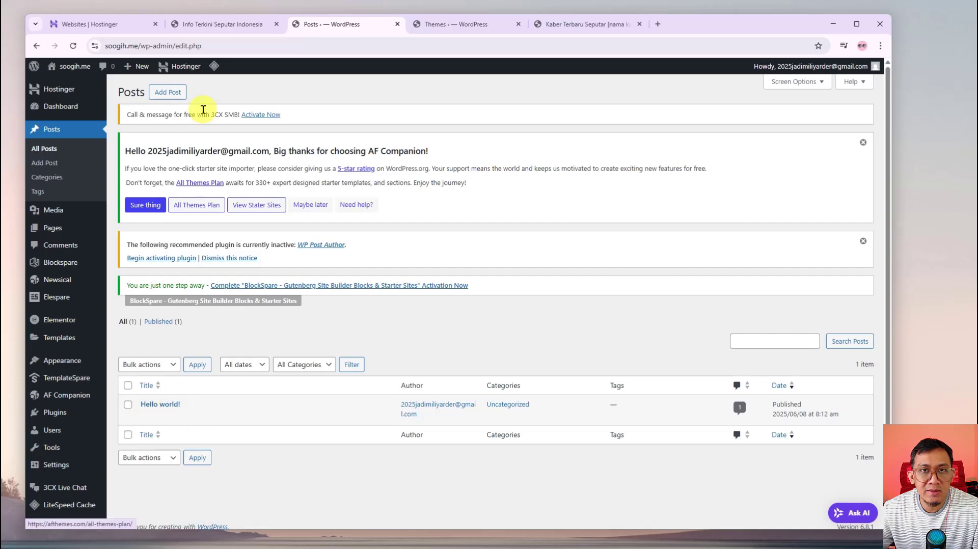
# View the Hello world! post on the live site, compare with the reference site, and return to Posts
pyautogui.click(228, 23)
pyautogui.click(446, 23)
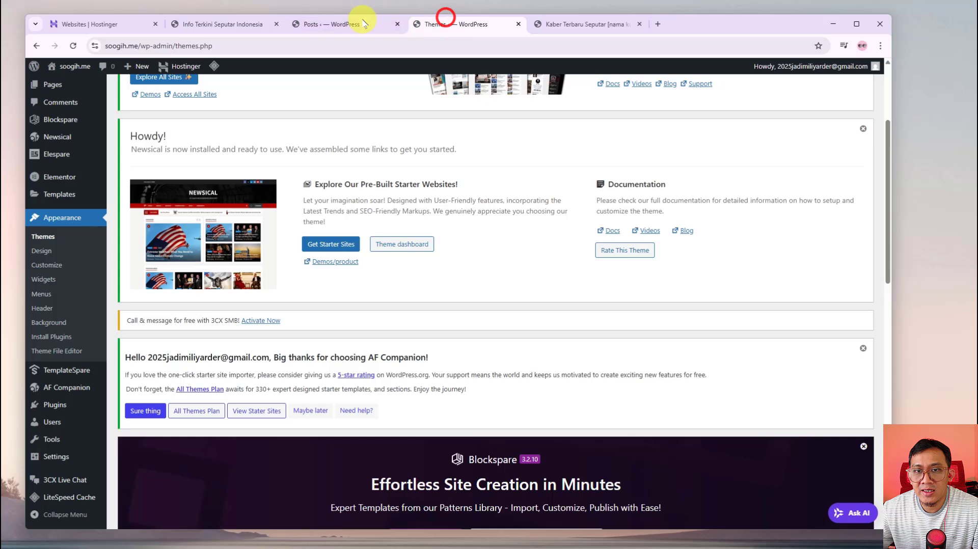
pyautogui.click(350, 23)
pyautogui.click(565, 25)
pyautogui.scroll(-3, 191, 361)
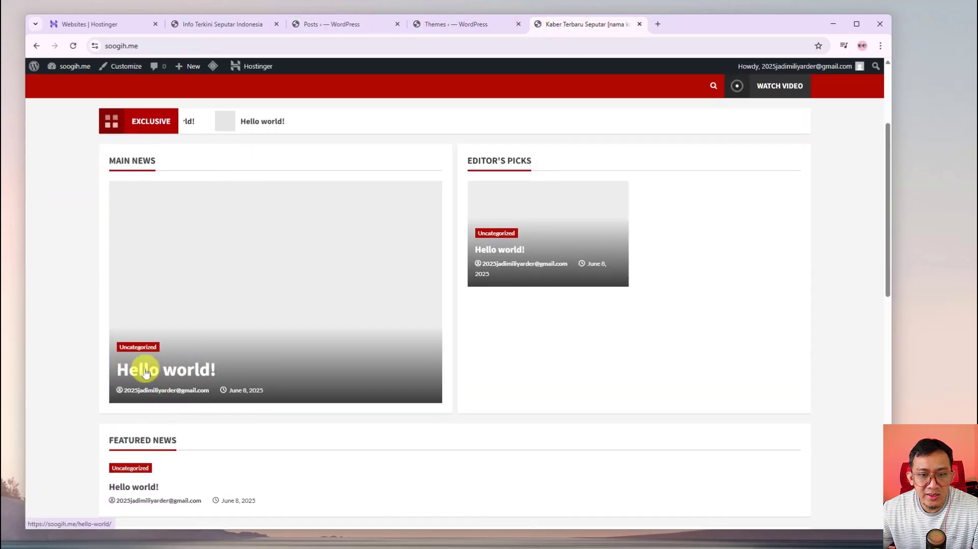
pyautogui.click(152, 375)
pyautogui.scroll(-5, 268, 392)
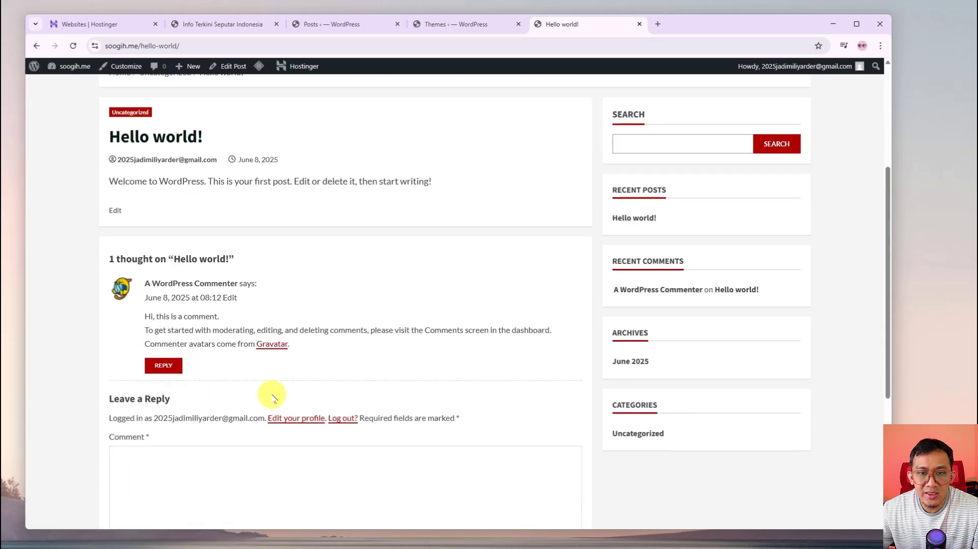
pyautogui.scroll(5, 300, 328)
pyautogui.click(220, 23)
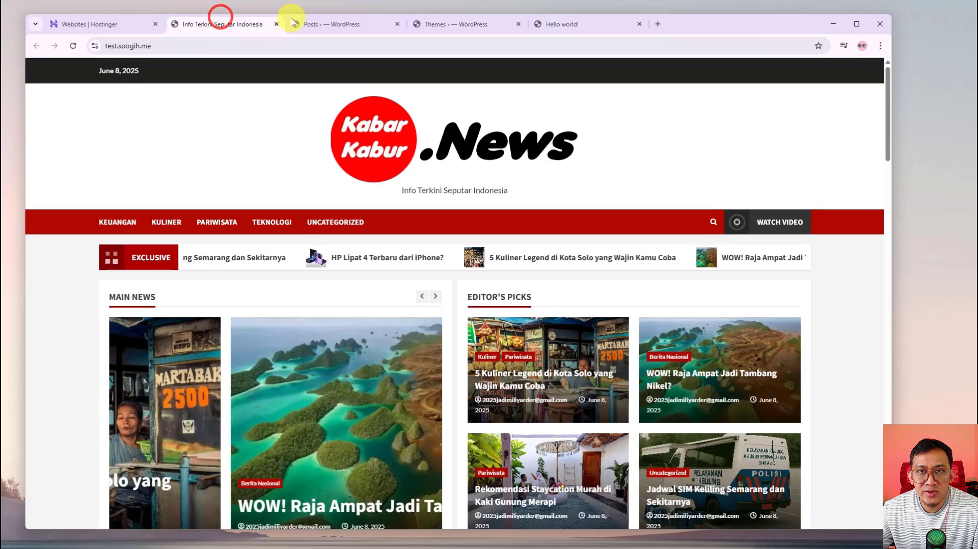
pyautogui.click(340, 26)
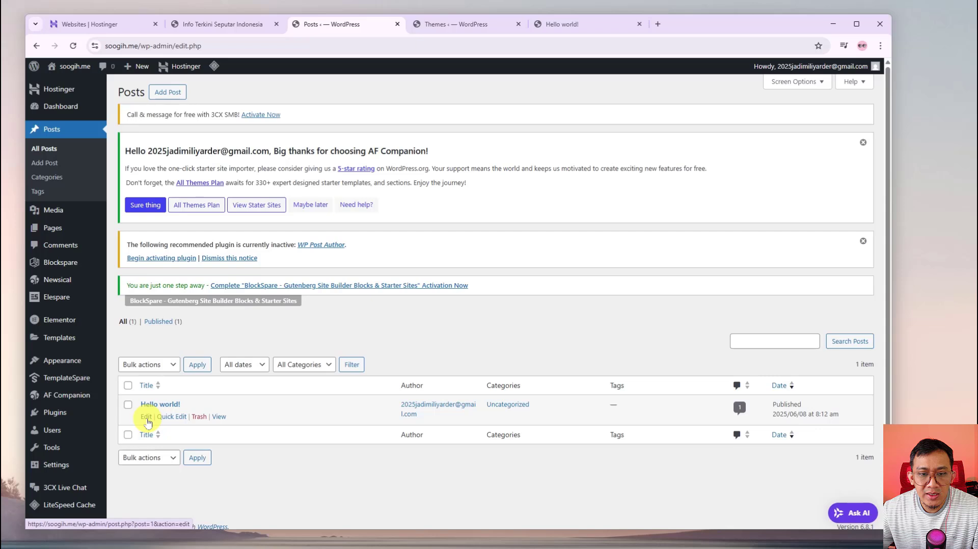
# Use Quick Edit to change the Hello world! post's status to Draft
pyautogui.click(172, 416)
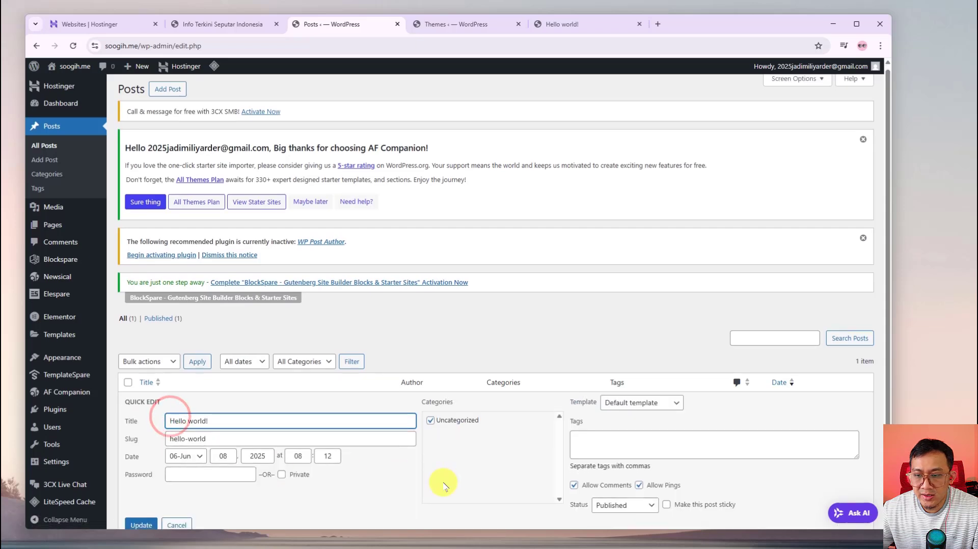
pyautogui.scroll(-2, 443, 478)
pyautogui.click(645, 423)
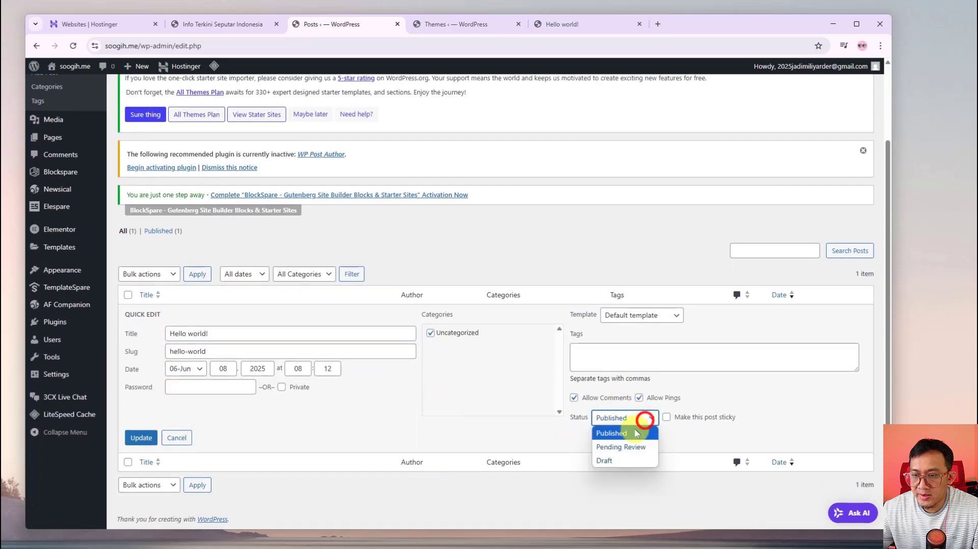
pyautogui.click(603, 458)
pyautogui.click(139, 438)
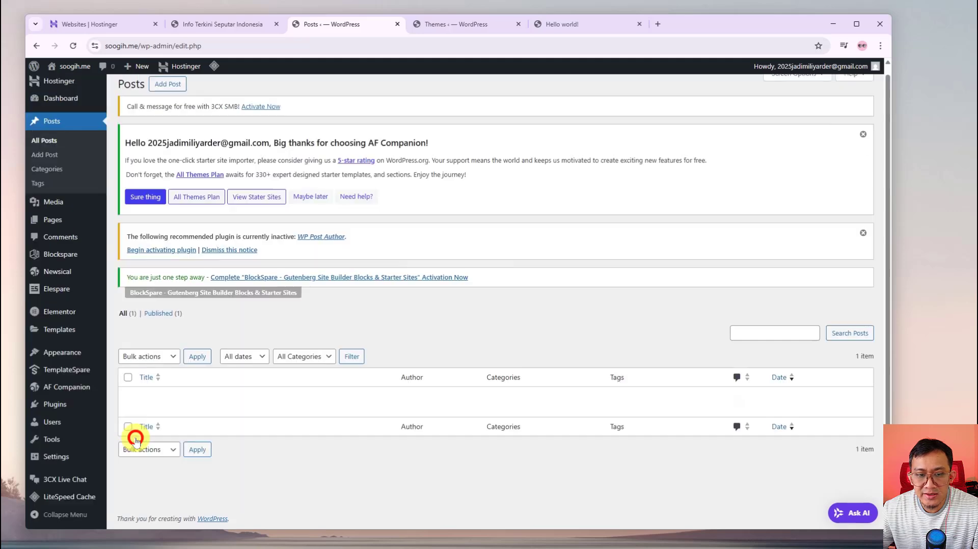
# Check the live site, posts and themes pages, ending on the reference Kabar Kabur.News site
pyautogui.click(573, 24)
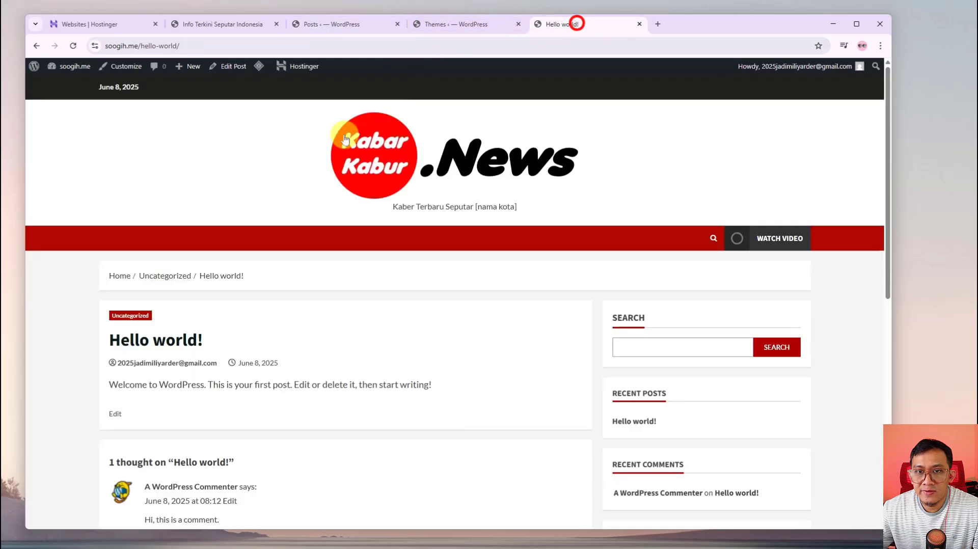
pyautogui.scroll(-4, 563, 303)
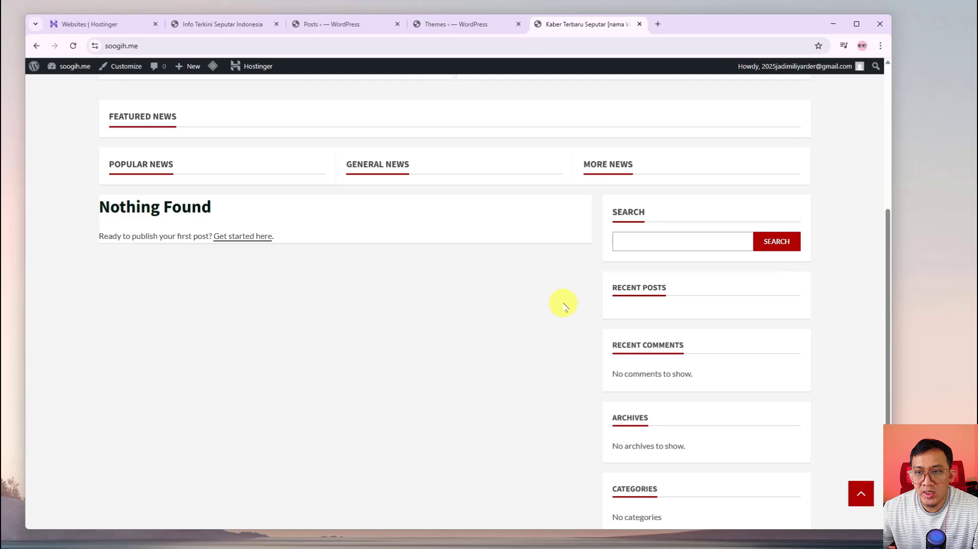
pyautogui.scroll(4, 534, 299)
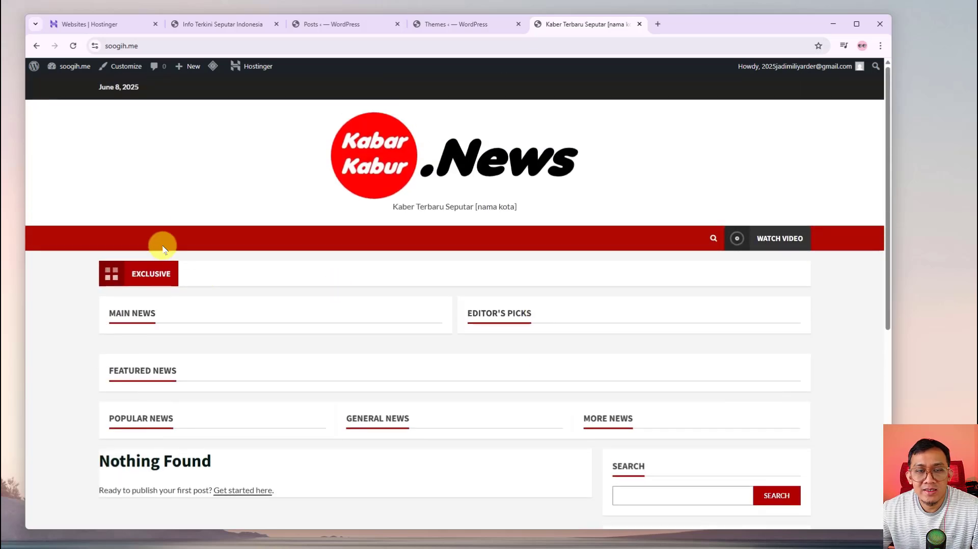
pyautogui.click(230, 23)
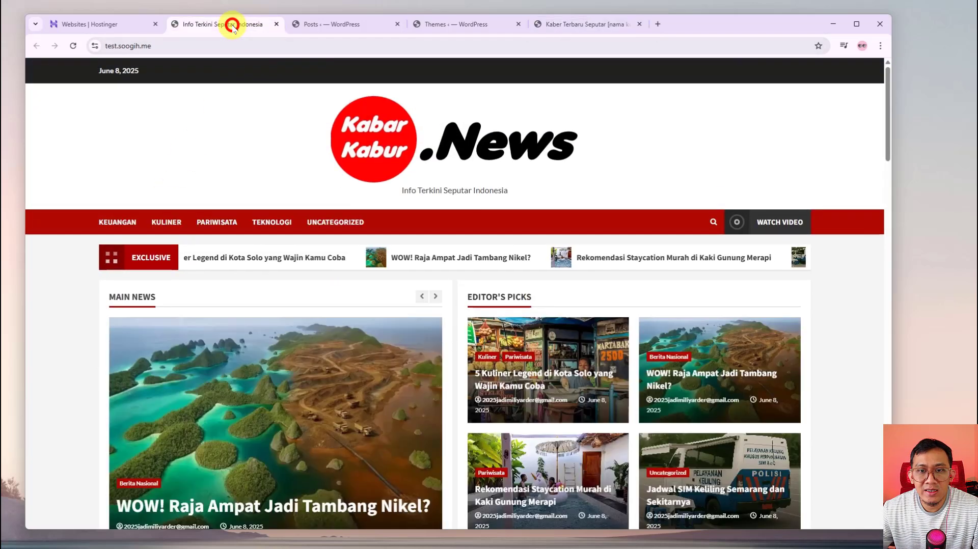
pyautogui.click(336, 24)
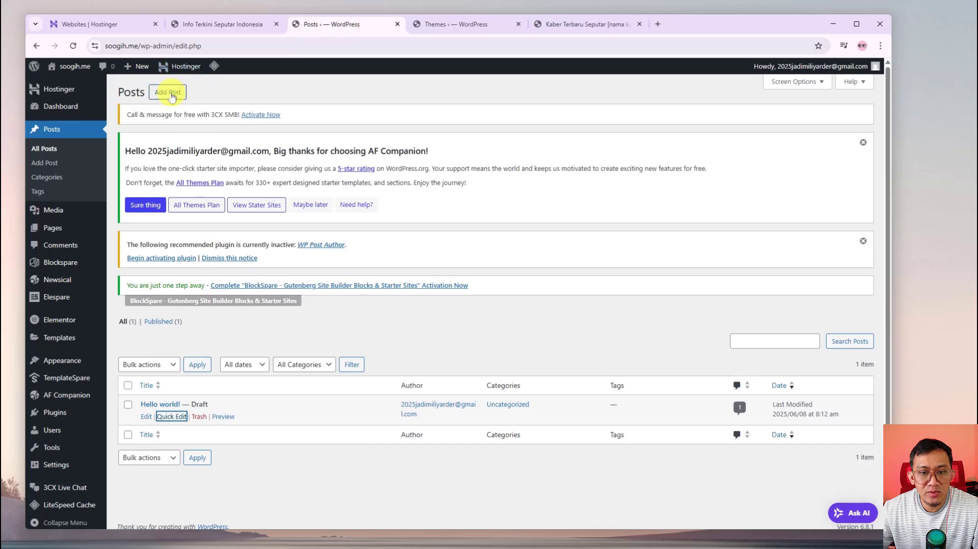
pyautogui.click(443, 24)
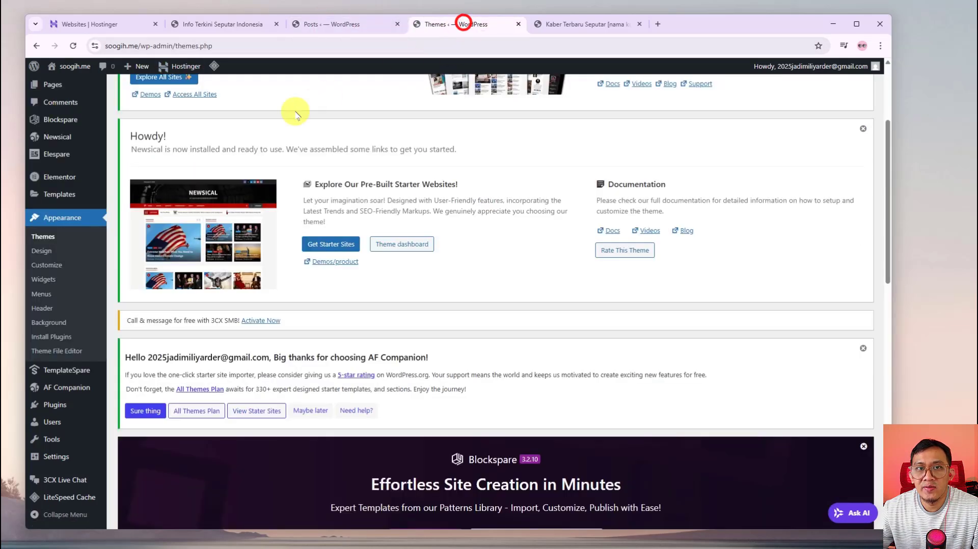
pyautogui.click(554, 26)
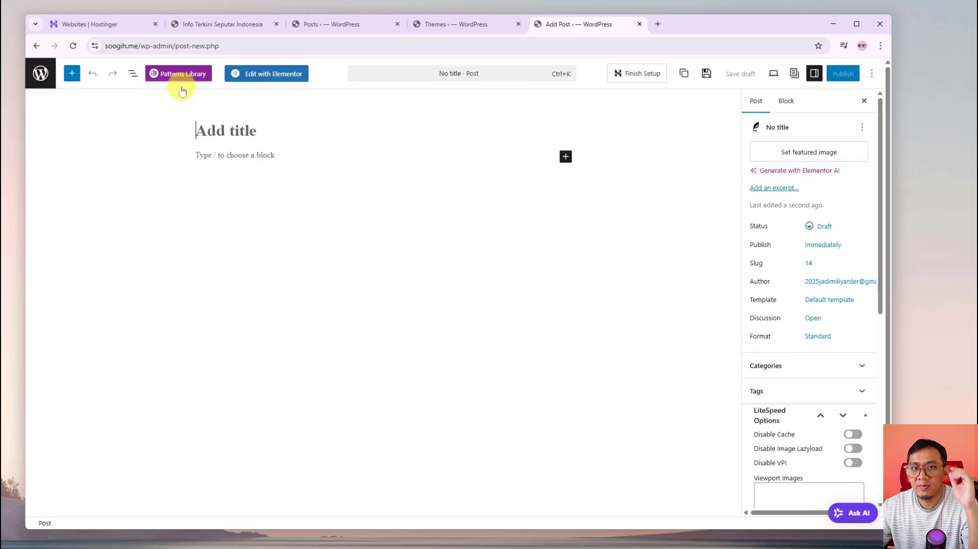
pyautogui.click(219, 25)
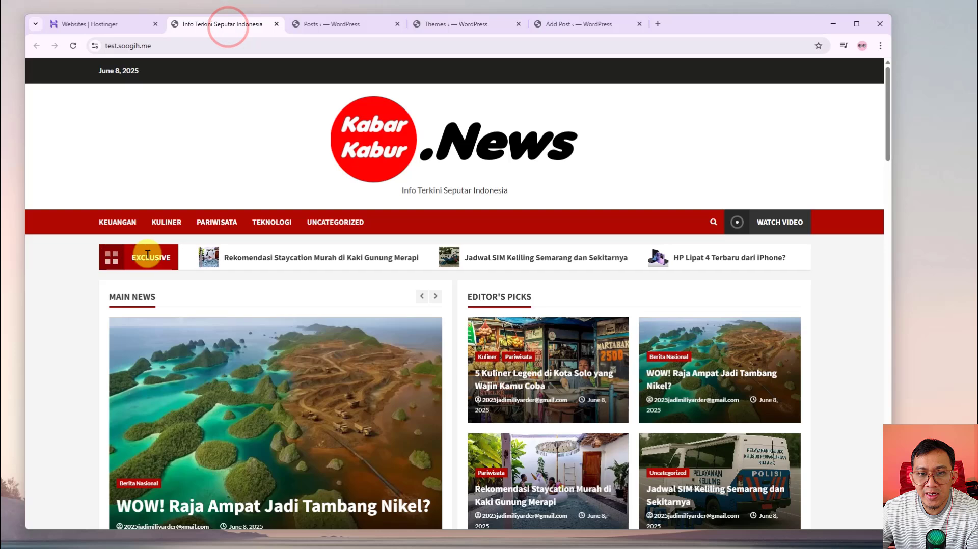
# Browse the reference site's 5 Kuliner Legend article and Teknologi category, then return to the new post editor
pyautogui.scroll(-2, 69, 370)
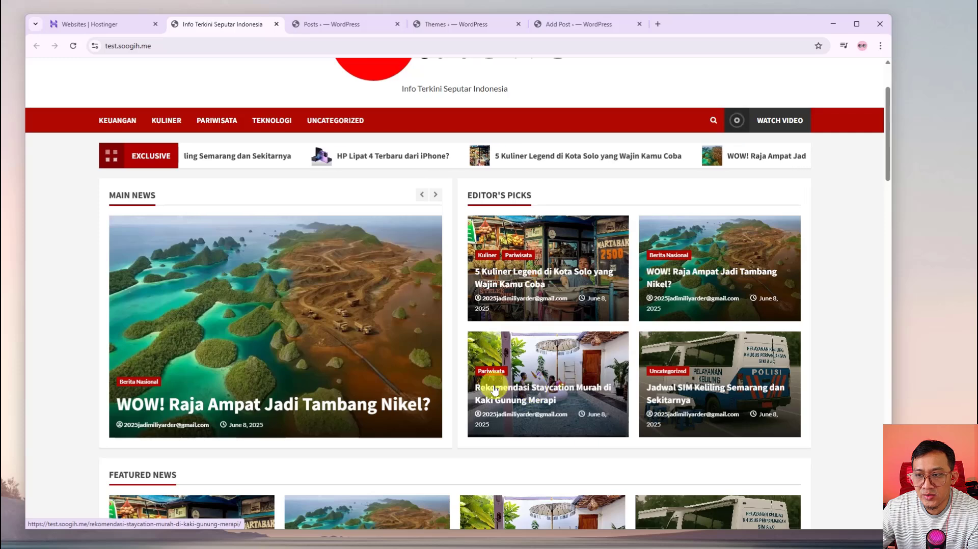
pyautogui.click(556, 258)
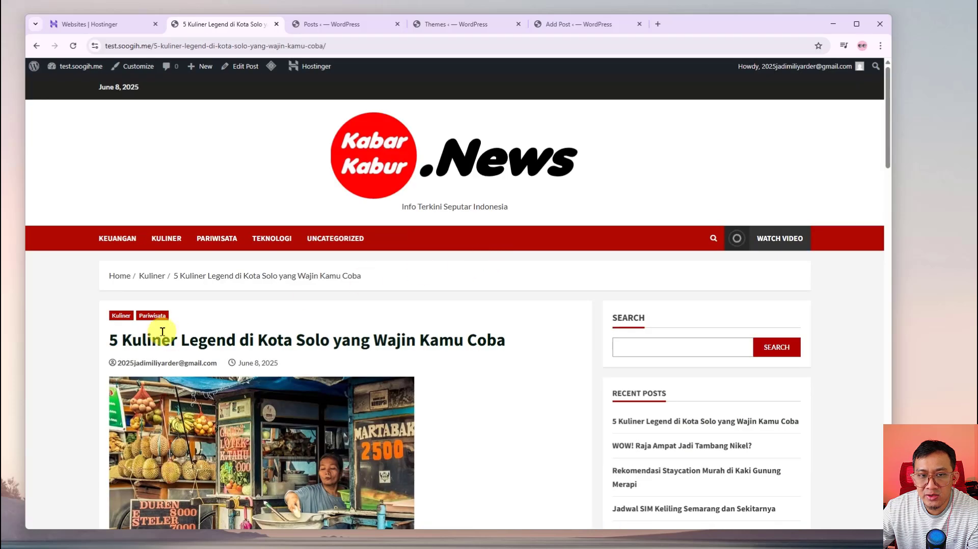
pyautogui.click(271, 239)
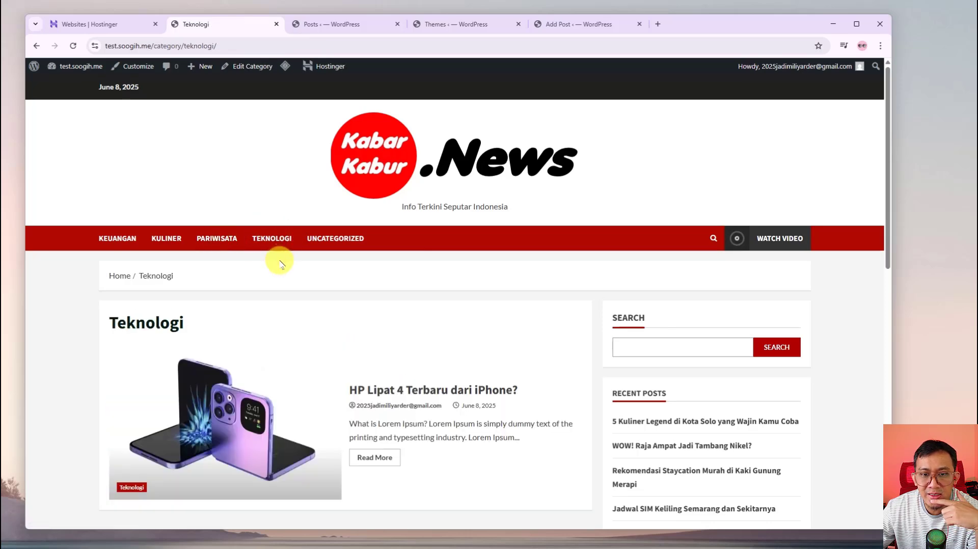
pyautogui.scroll(-5, 285, 308)
pyautogui.scroll(5, 286, 311)
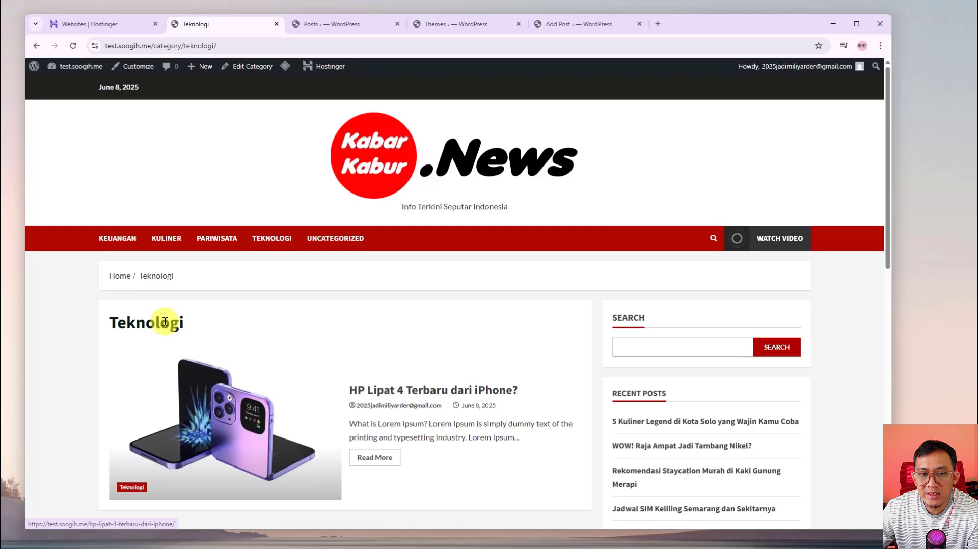
pyautogui.scroll(-4, 159, 322)
pyautogui.scroll(4, 530, 344)
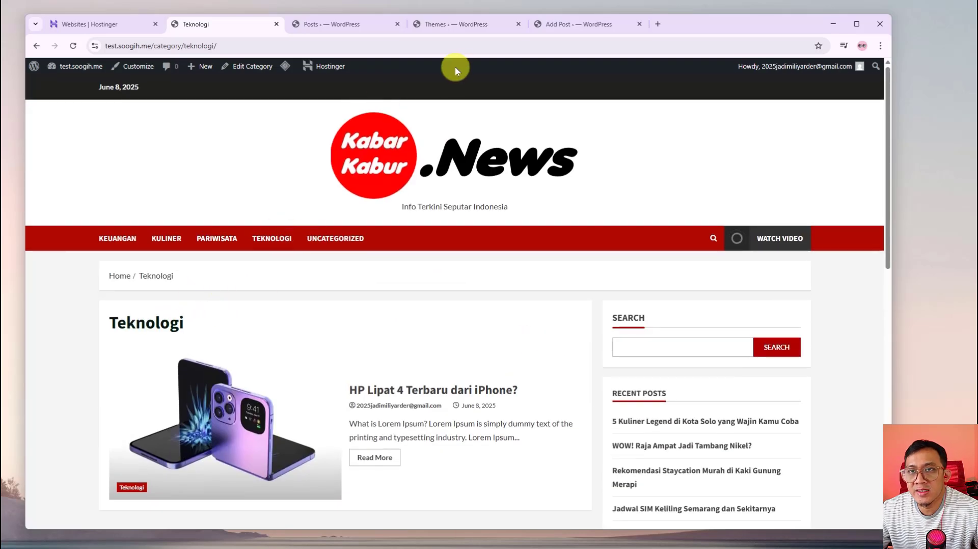
pyautogui.click(477, 23)
pyautogui.click(560, 26)
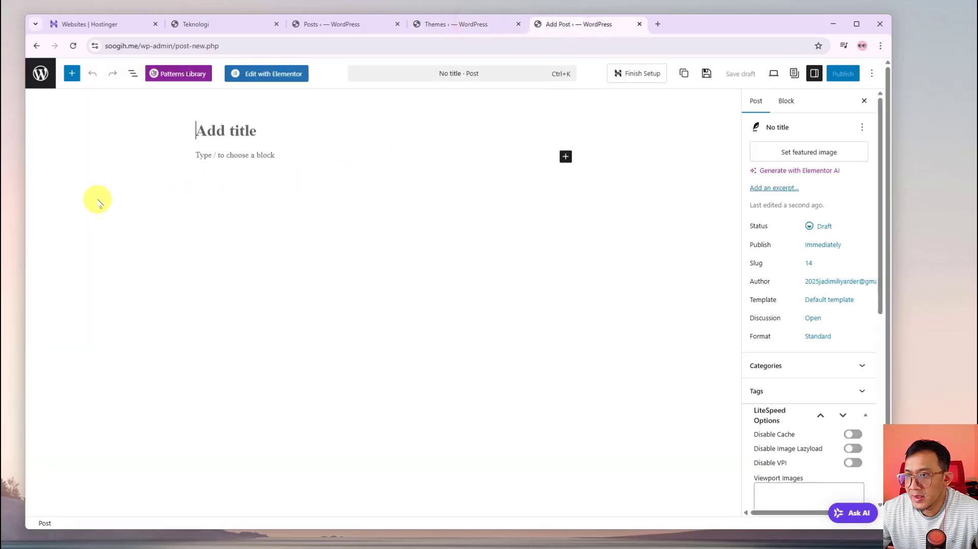
# Title the new post 'Rekomendasi Tujuan Wisata Anak-Anak di Semarang' and move into the post body
pyautogui.click(228, 131)
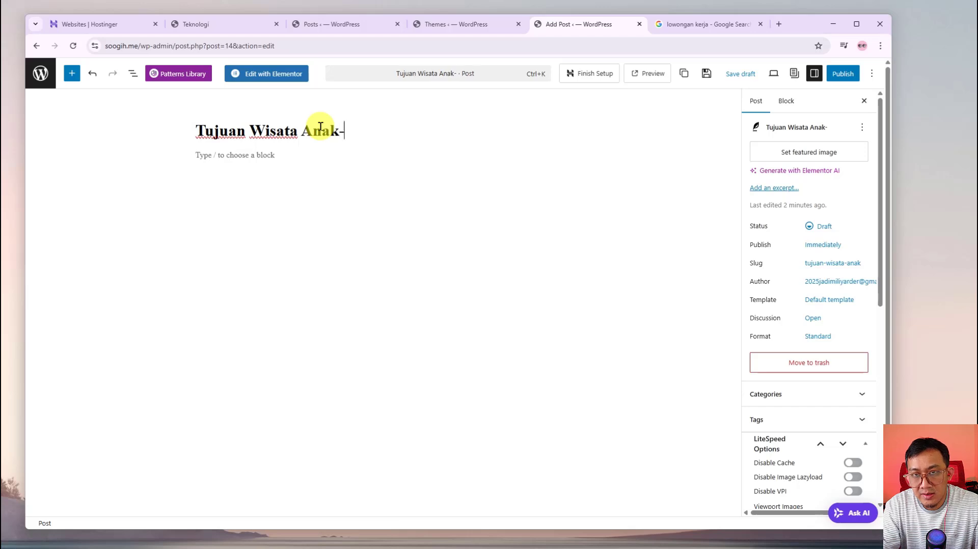
pyautogui.write('Anak di ')
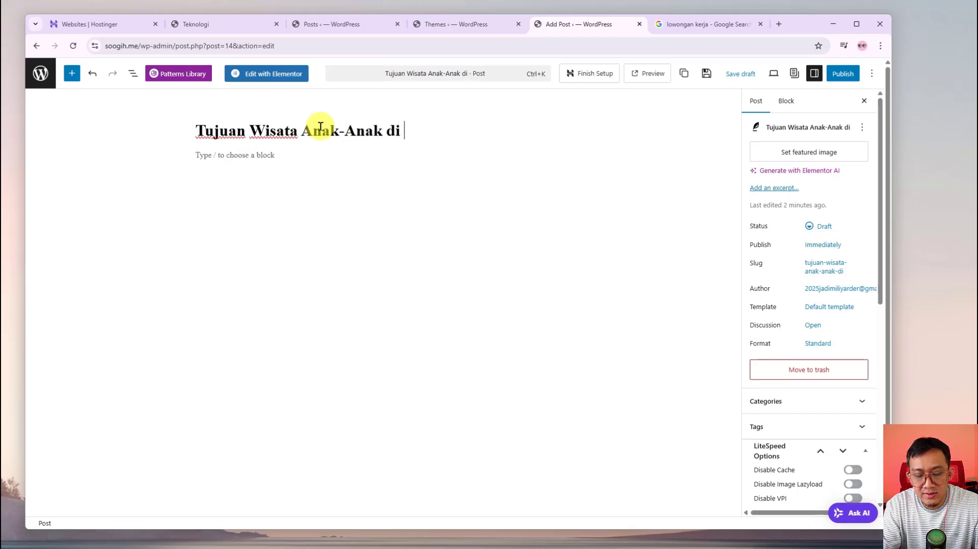
pyautogui.write('Semarang')
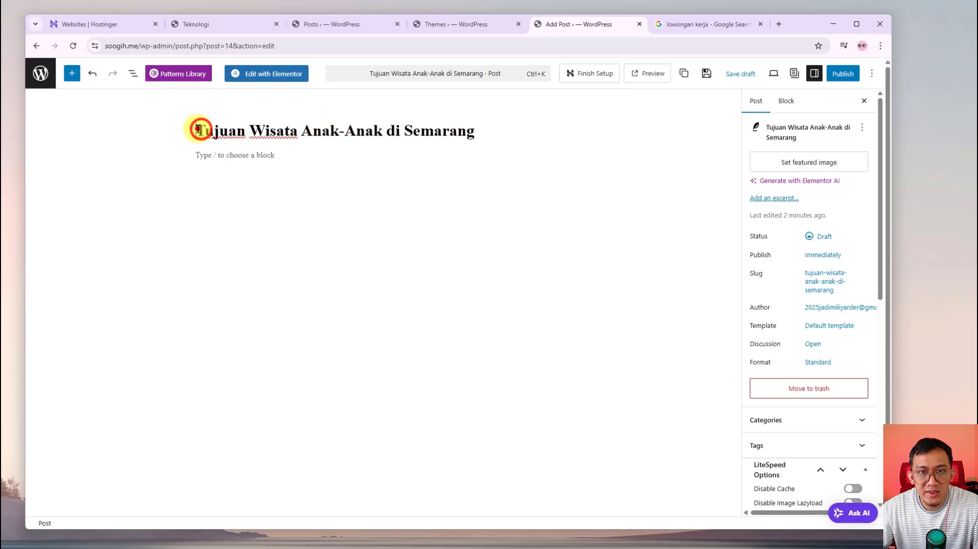
pyautogui.write('Rekomenda')
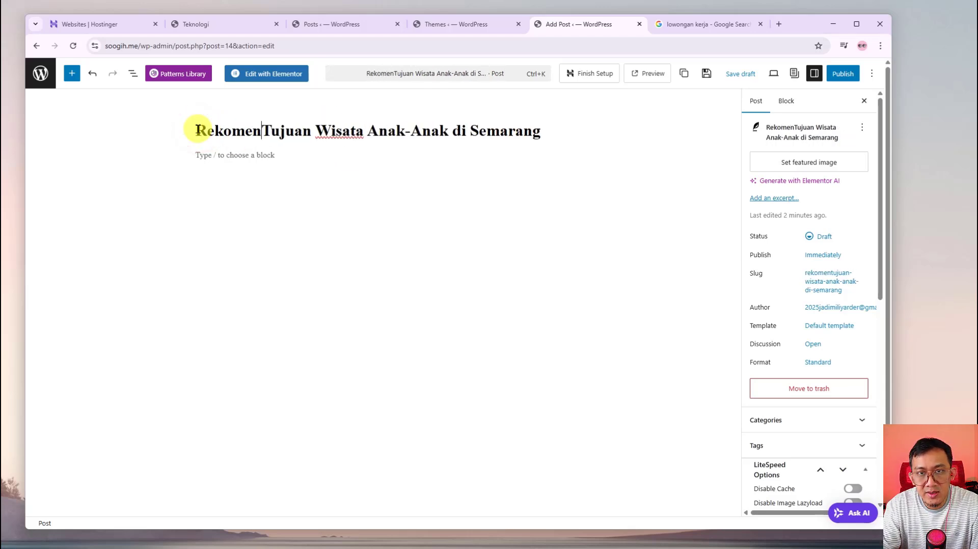
pyautogui.write('si')
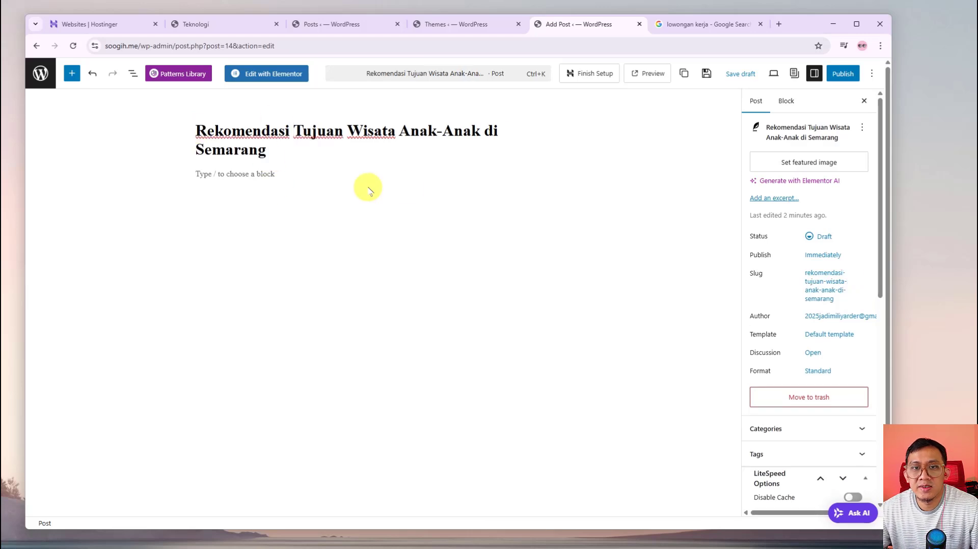
pyautogui.click(415, 187)
pyautogui.click(713, 24)
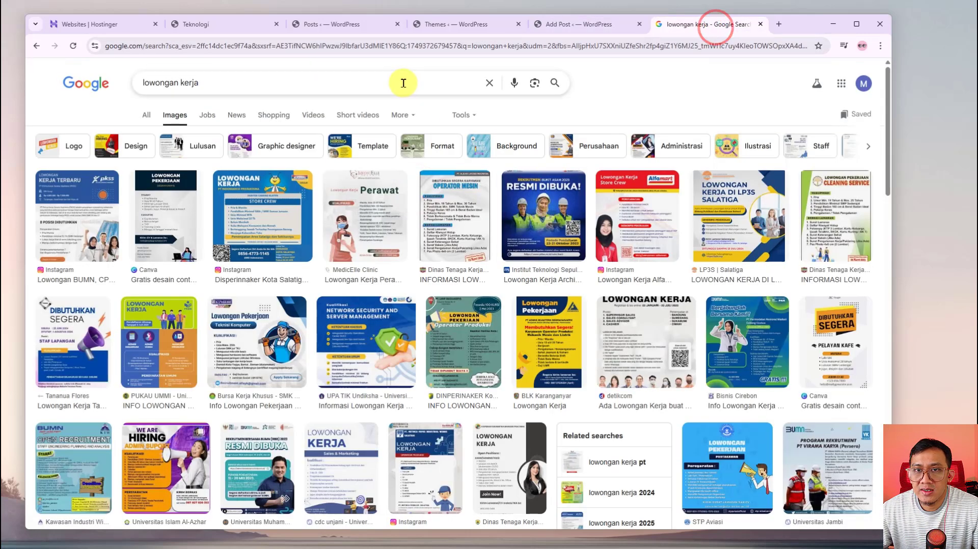
# Search Google Images for 'tempat wisata anak' and copy the GOERS Semarang image address
pyautogui.moveTo(403, 82); pyautogui.dragTo(149, 84)
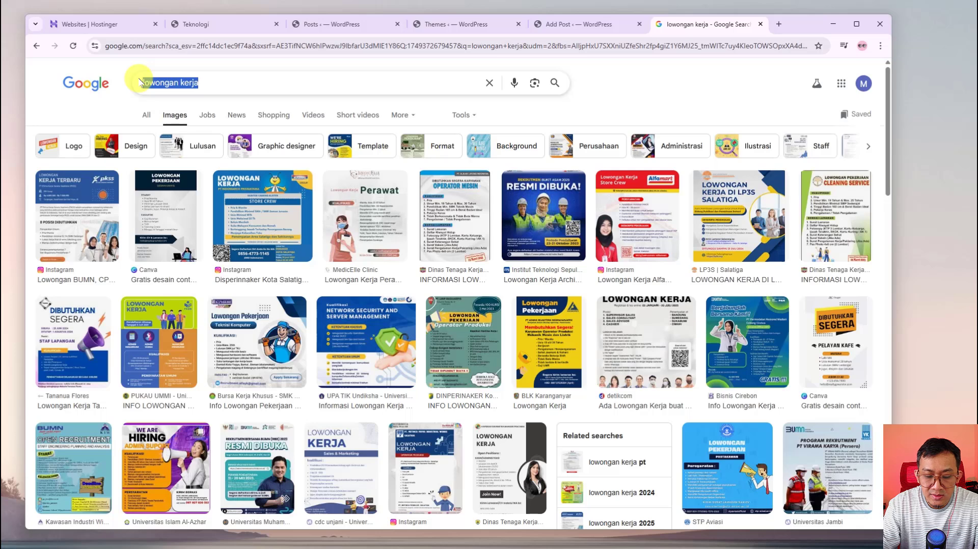
pyautogui.write('tempat ')
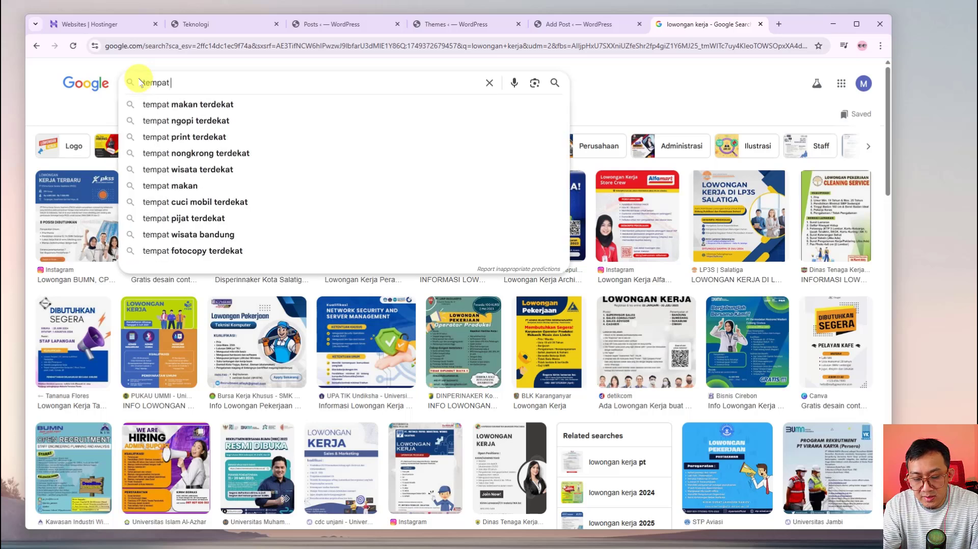
pyautogui.write('wisata anak')
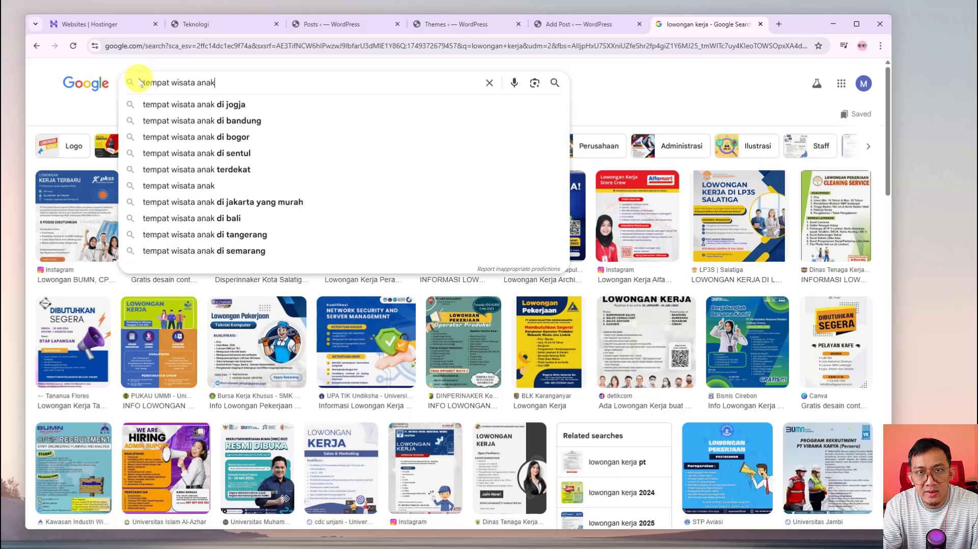
pyautogui.press('Return')
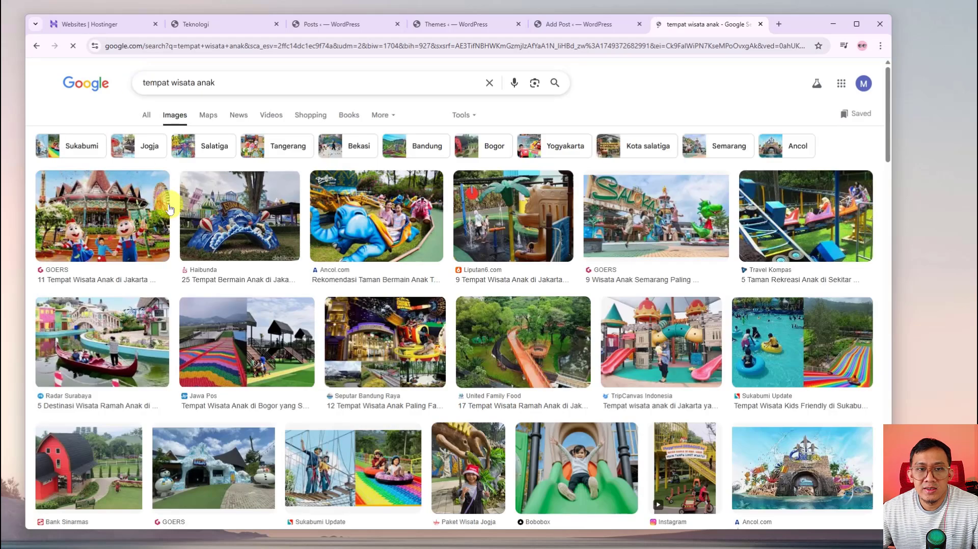
pyautogui.click(646, 198)
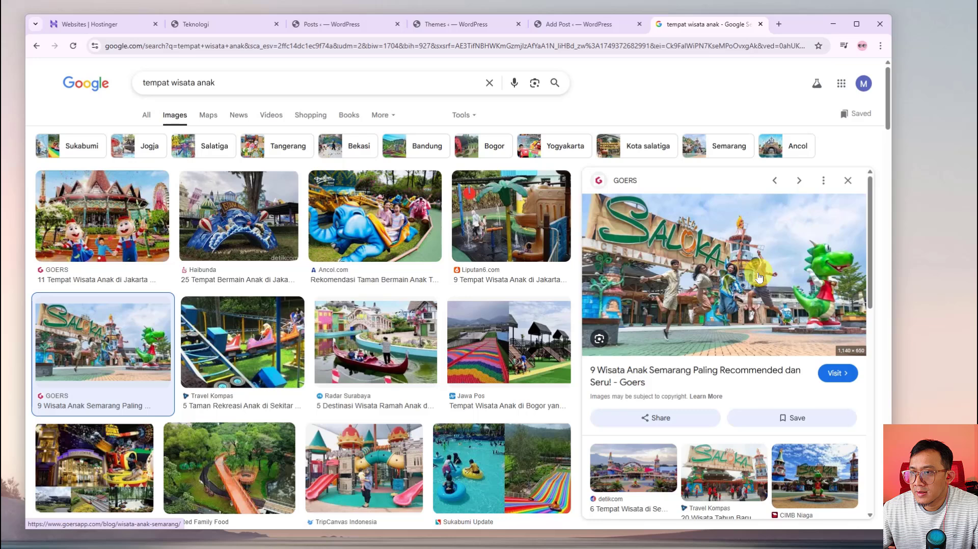
pyautogui.rightClick(734, 257)
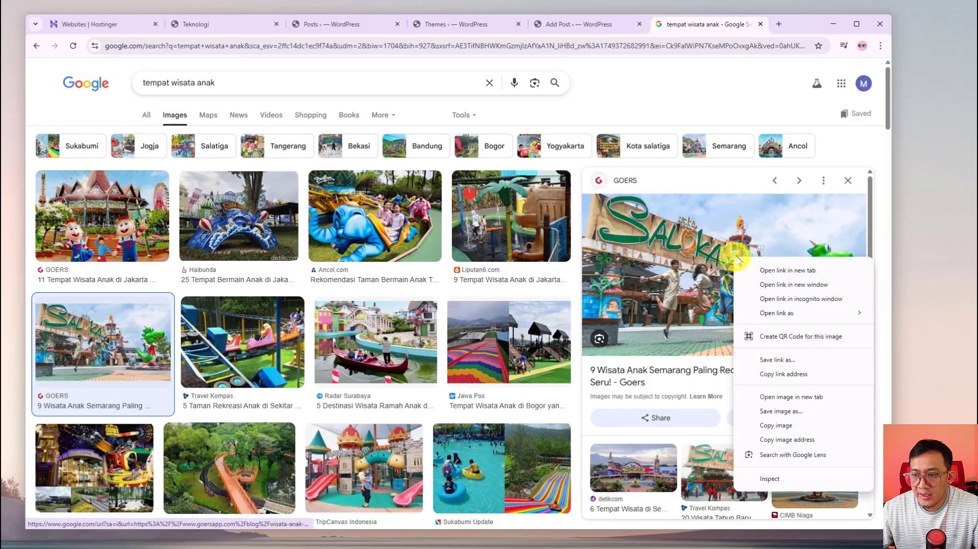
pyautogui.click(796, 439)
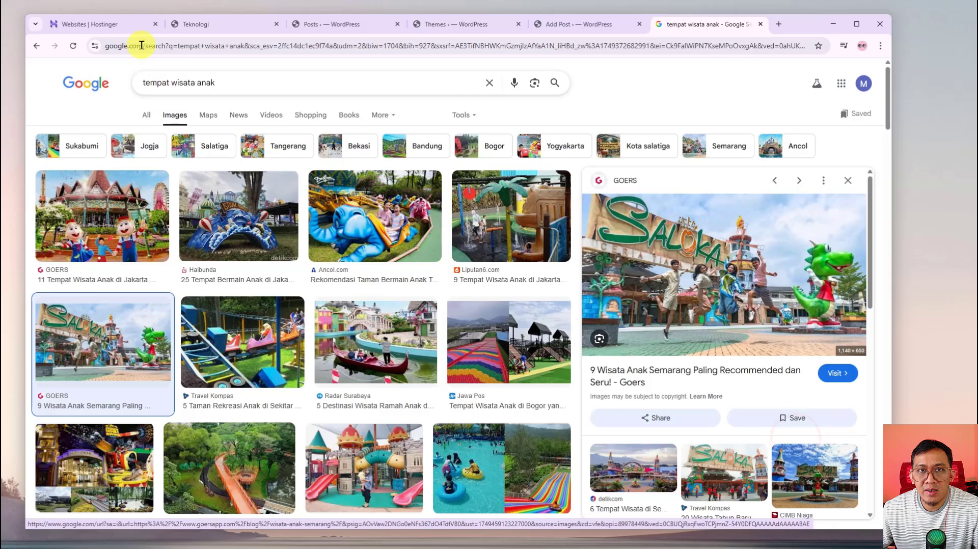
pyautogui.click(557, 27)
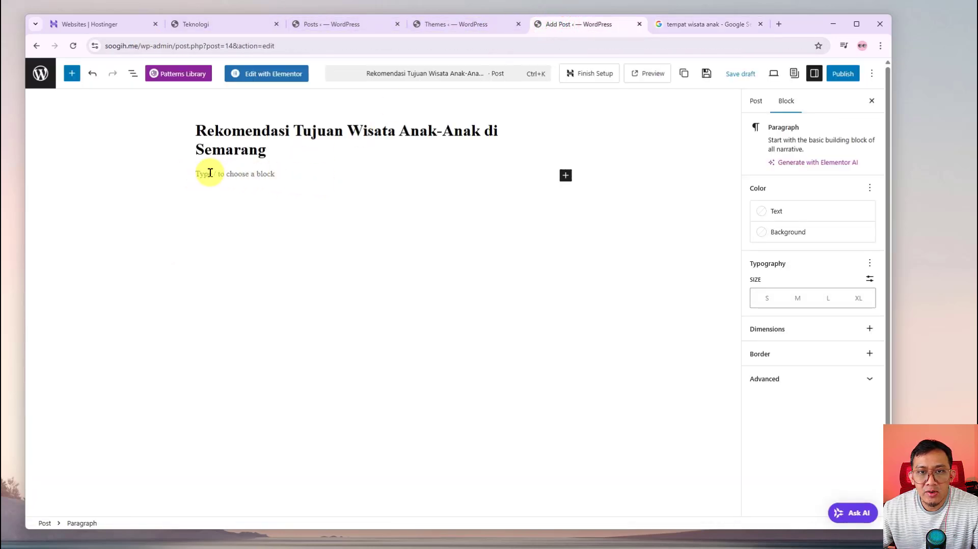
# Add an empty Image block below the title from the full block library
pyautogui.click(565, 176)
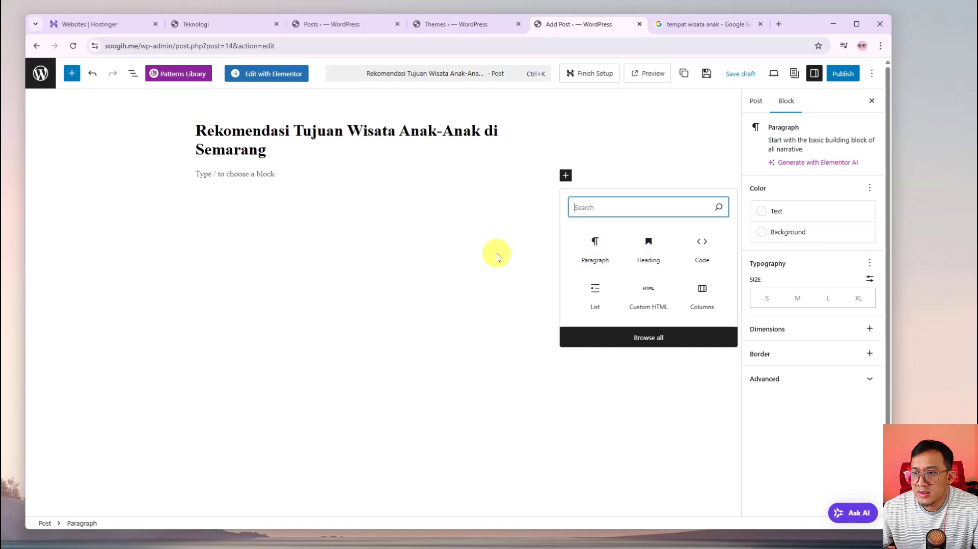
pyautogui.click(523, 218)
pyautogui.click(348, 180)
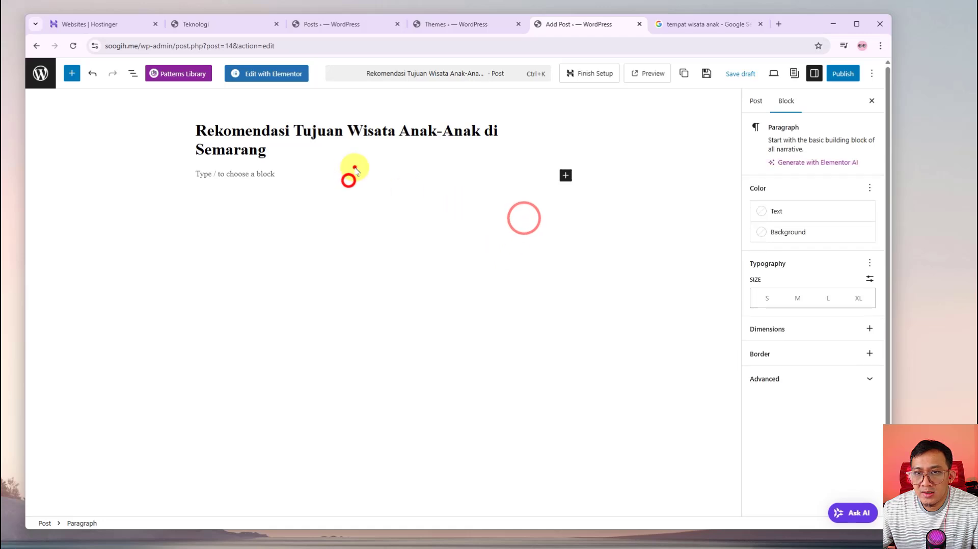
pyautogui.click(565, 175)
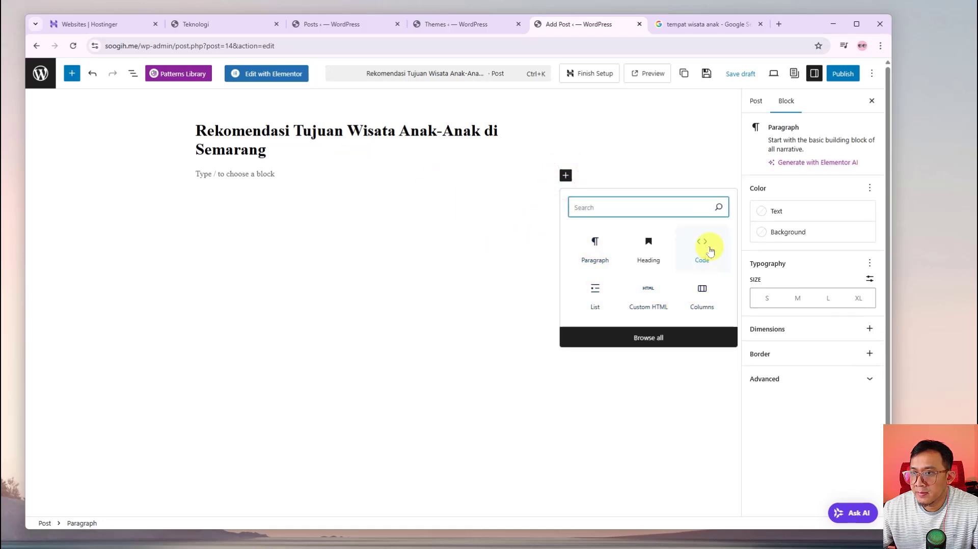
pyautogui.click(656, 337)
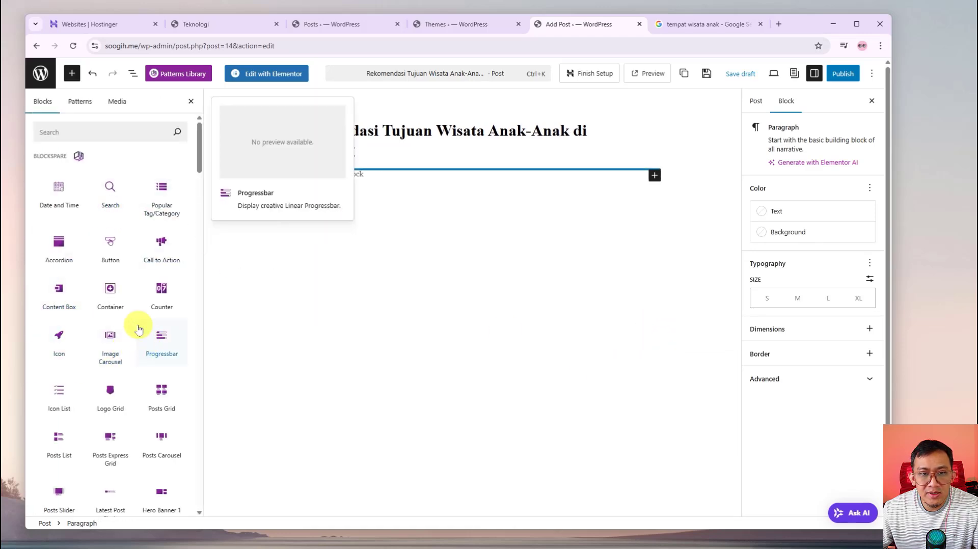
pyautogui.scroll(-5, 108, 367)
pyautogui.scroll(-8, 118, 423)
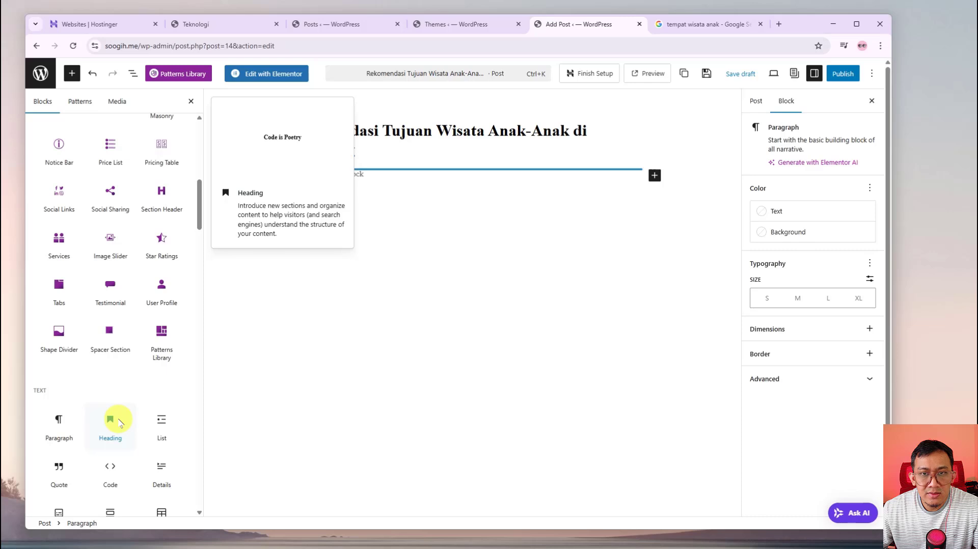
pyautogui.scroll(-1, 118, 423)
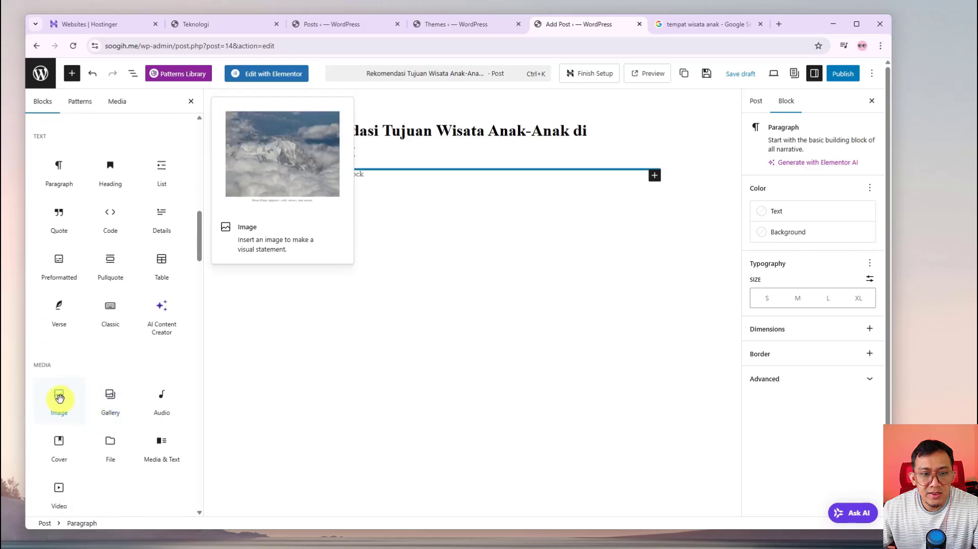
pyautogui.click(59, 400)
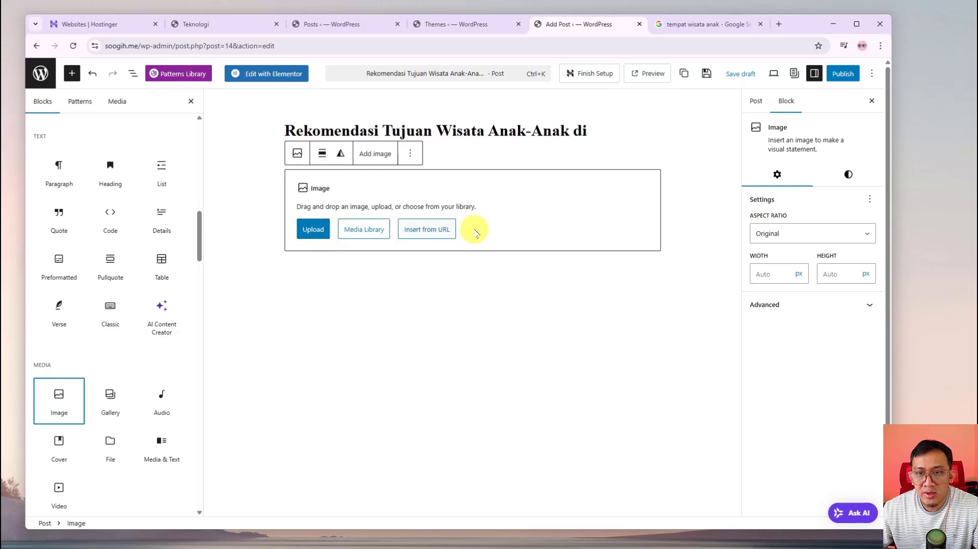
# Load the Saloka park photo into the image block from the copied Goers image address
pyautogui.click(436, 235)
pyautogui.rightClick(396, 268)
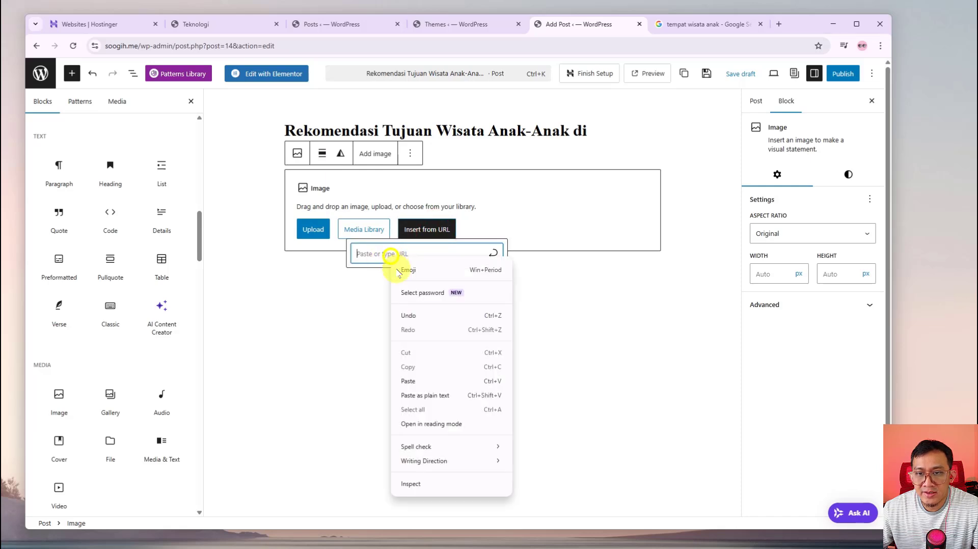
pyautogui.click(427, 381)
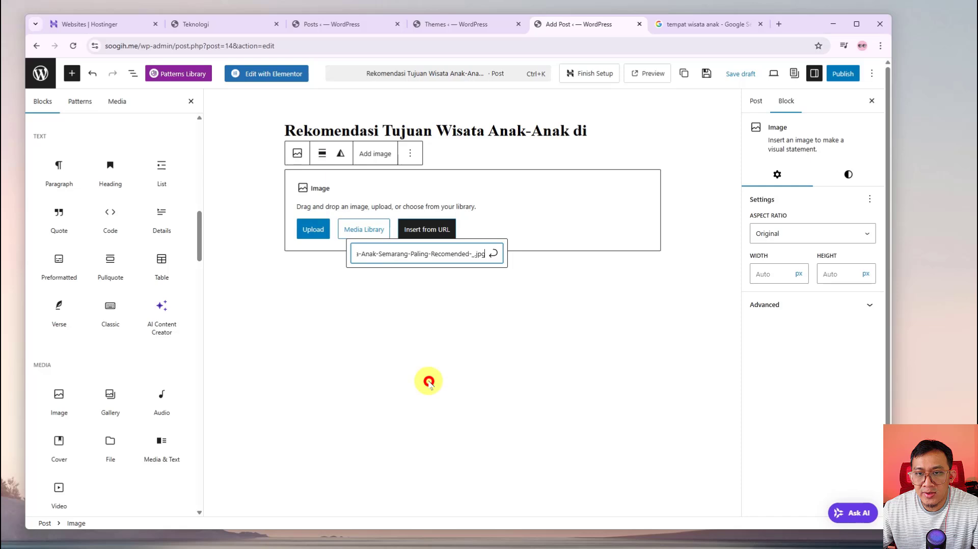
pyautogui.click(493, 259)
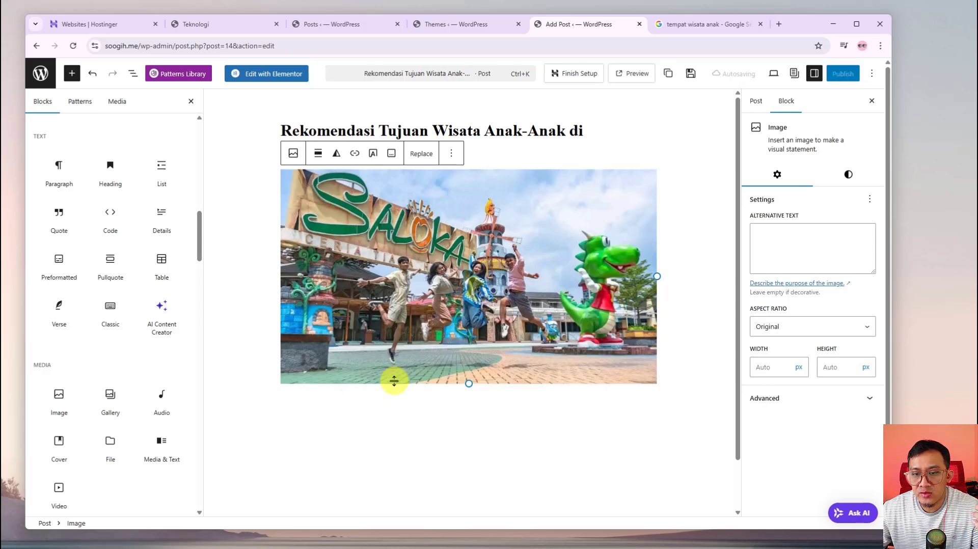
# Add a 'Source foto:' line with the pasted goersapp.com address under the photo, then a new paragraph
pyautogui.click(386, 395)
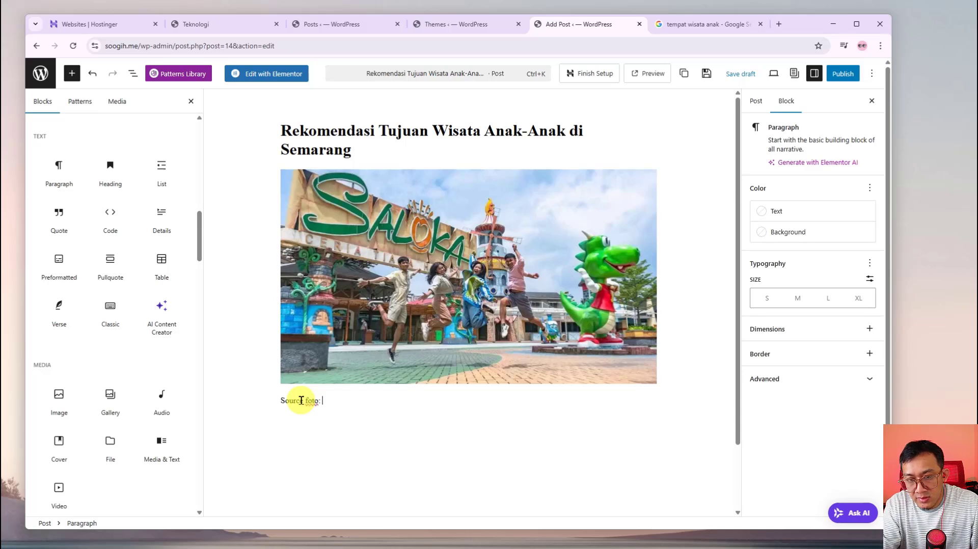
pyautogui.hotkey('ctrl', 'v')
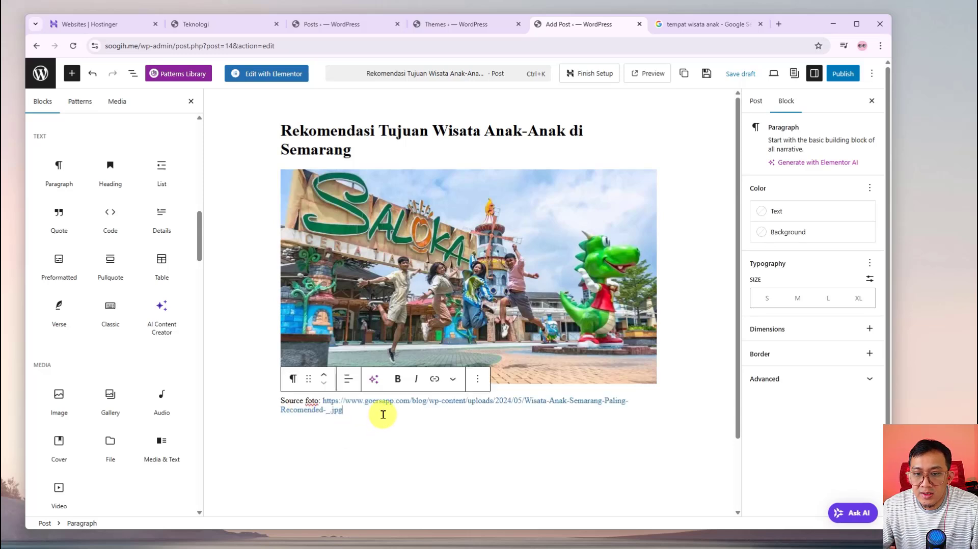
pyautogui.click(383, 414)
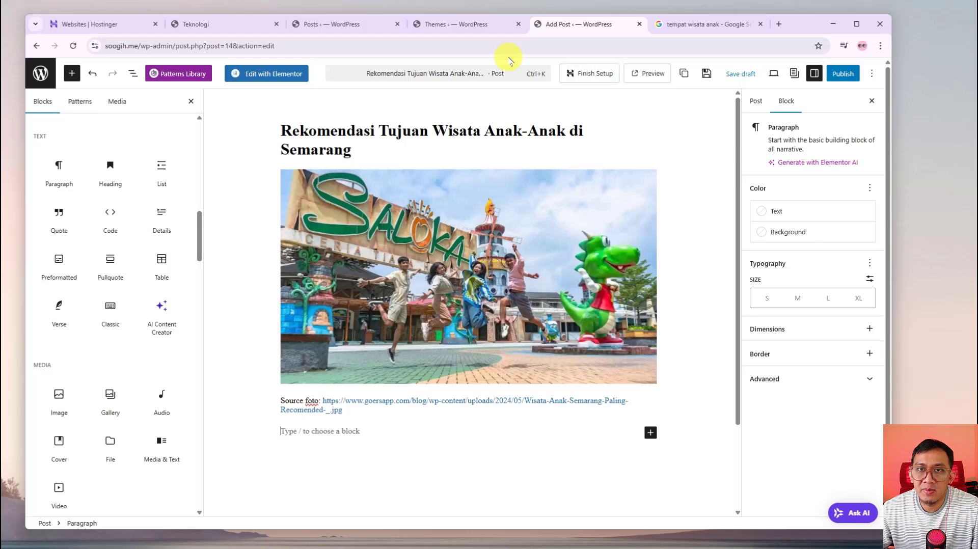
# Search Google for 'dummy text' and open the lipsum.com Lorem Ipsum page
pyautogui.click(713, 26)
pyautogui.moveTo(422, 85); pyautogui.dragTo(114, 76)
pyautogui.write('du')
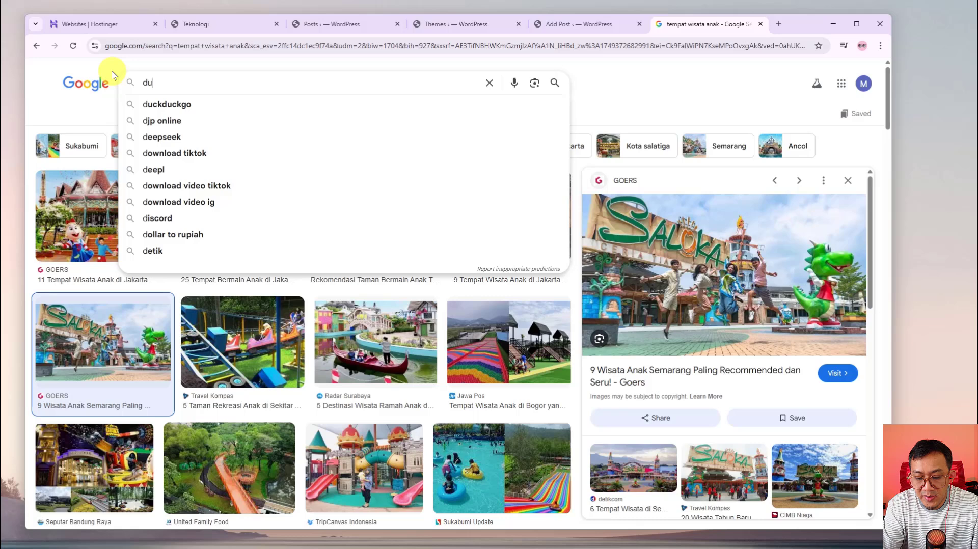
pyautogui.write('mmy test')
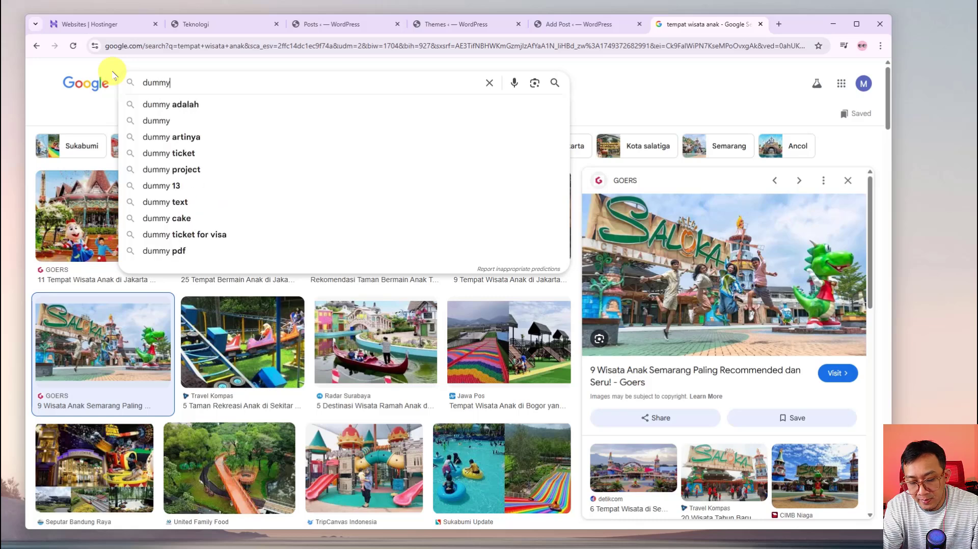
pyautogui.press('BackSpace')
pyautogui.press('BackSpace')
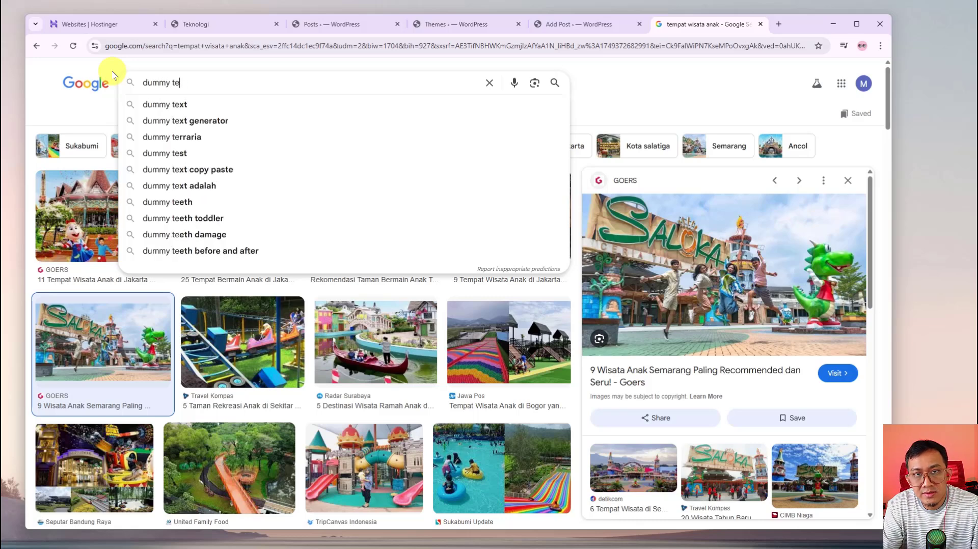
pyautogui.click(169, 102)
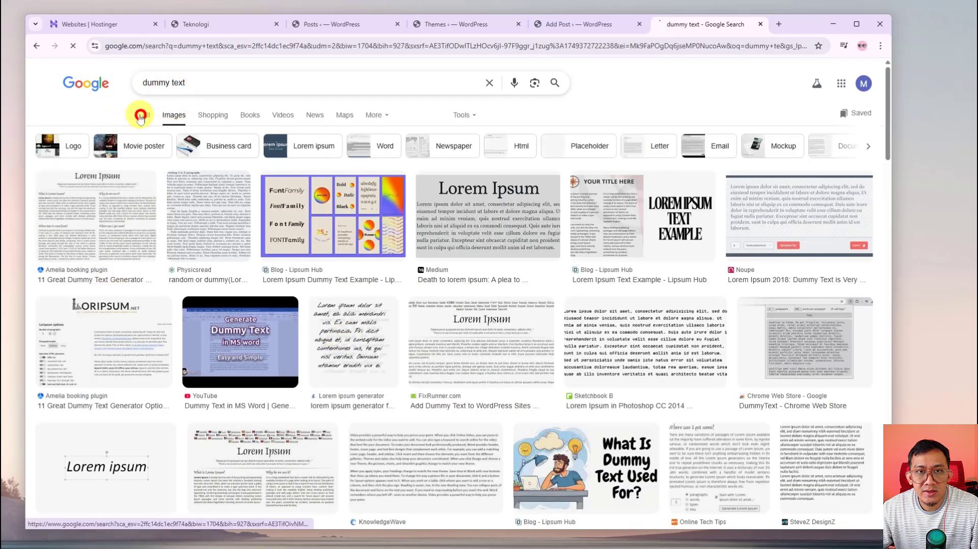
pyautogui.click(146, 115)
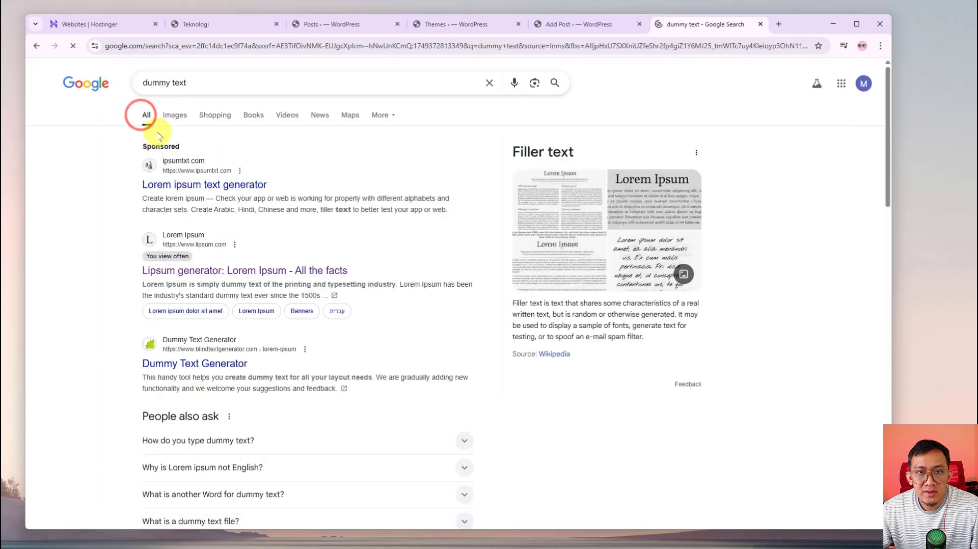
pyautogui.click(199, 270)
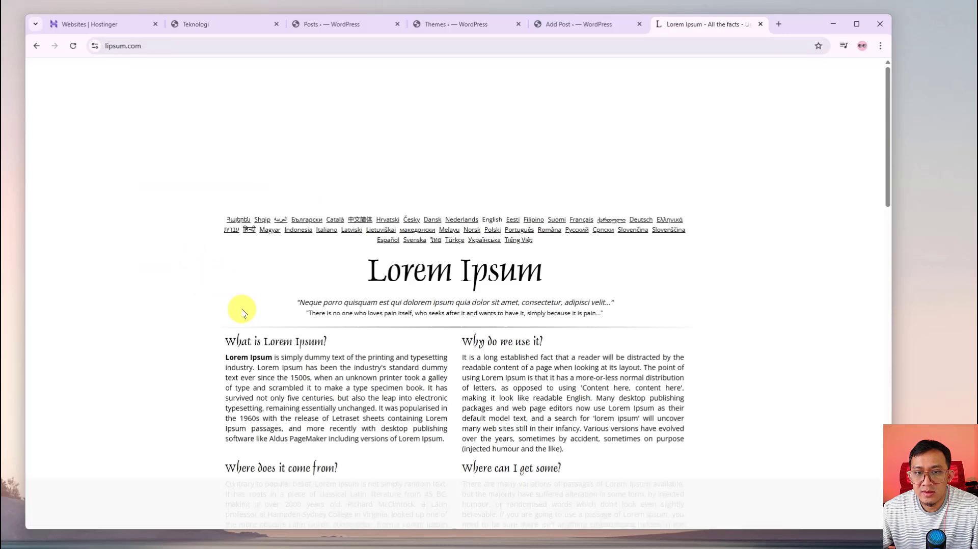
# Select and copy the whole Lorem Ipsum article text
pyautogui.scroll(-5, 244, 316)
pyautogui.moveTo(641, 342); pyautogui.dragTo(226, 97)
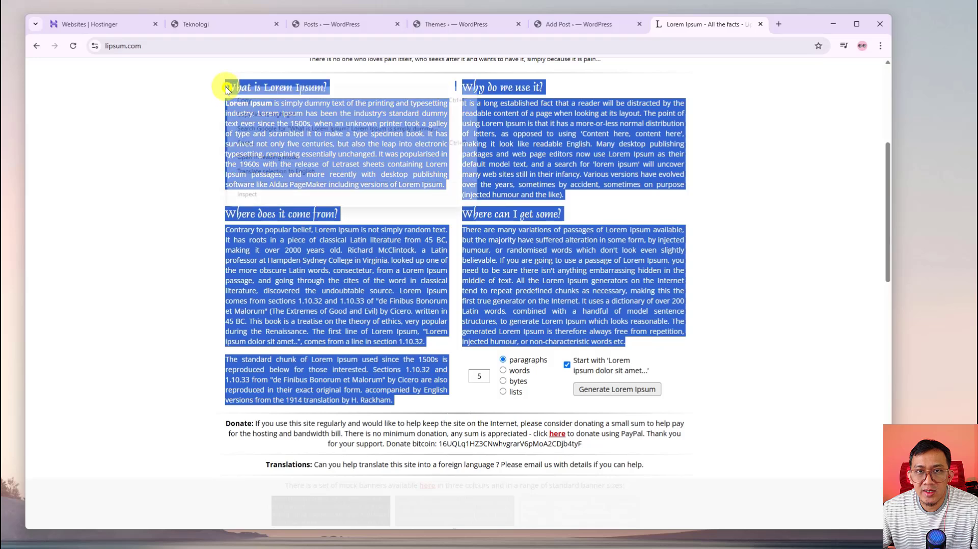
pyautogui.rightClick(231, 89)
pyautogui.click(277, 100)
# Paste the copied Lorem Ipsum article into the post's empty paragraph and check its headings
pyautogui.click(564, 30)
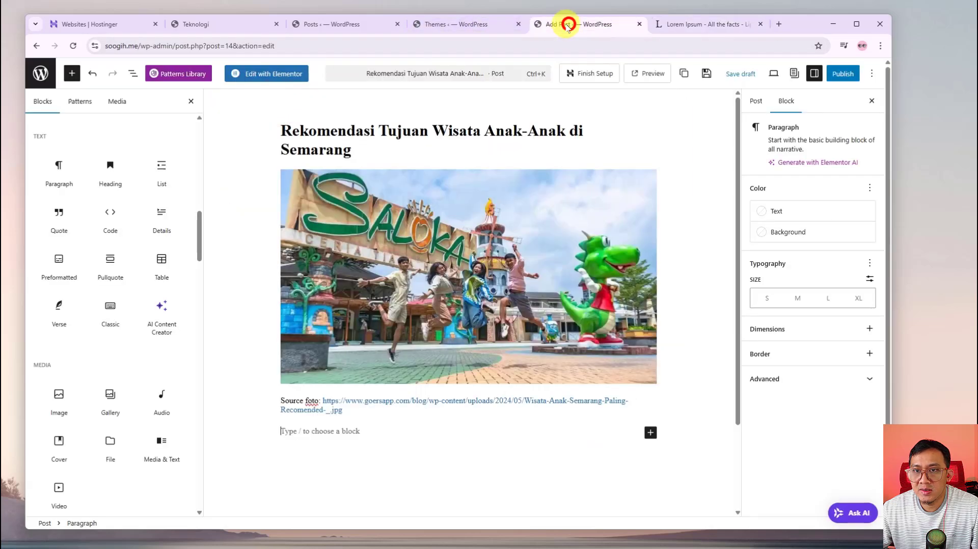
pyautogui.click(311, 432)
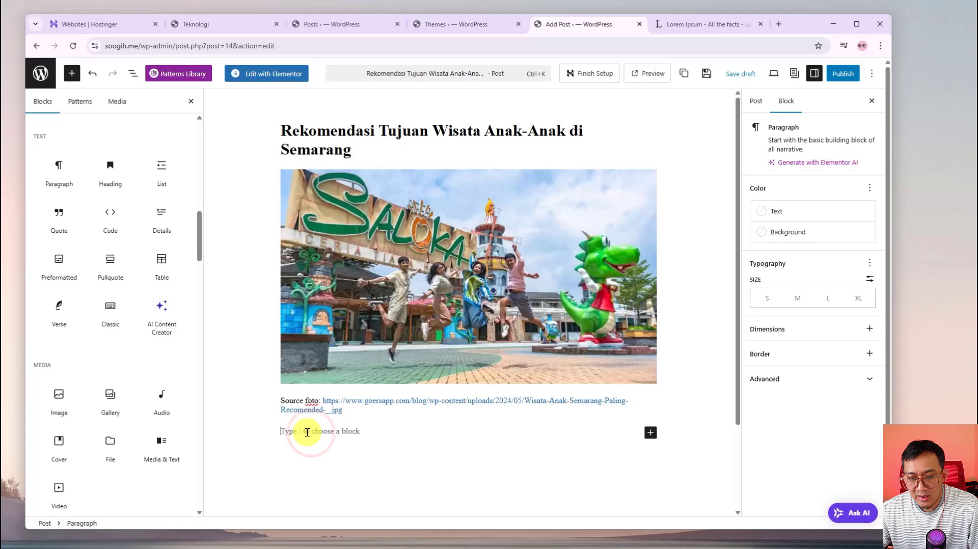
pyautogui.hotkey('ctrl', 'v')
pyautogui.scroll(10, 307, 433)
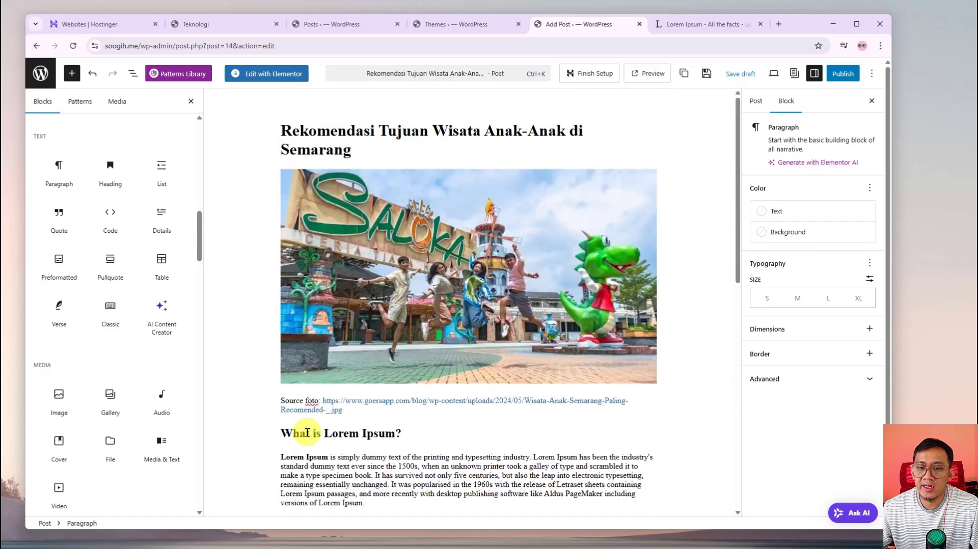
pyautogui.scroll(-4, 326, 448)
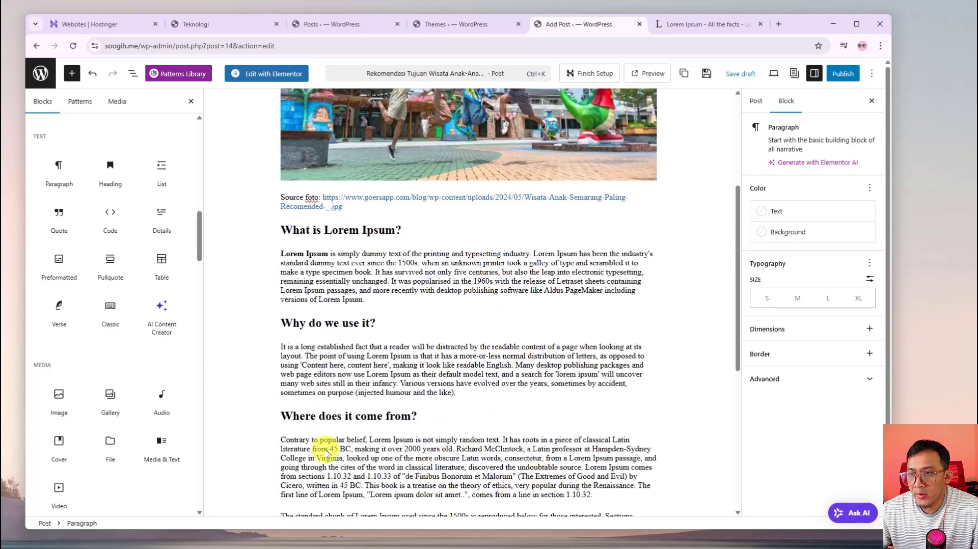
pyautogui.scroll(4, 346, 438)
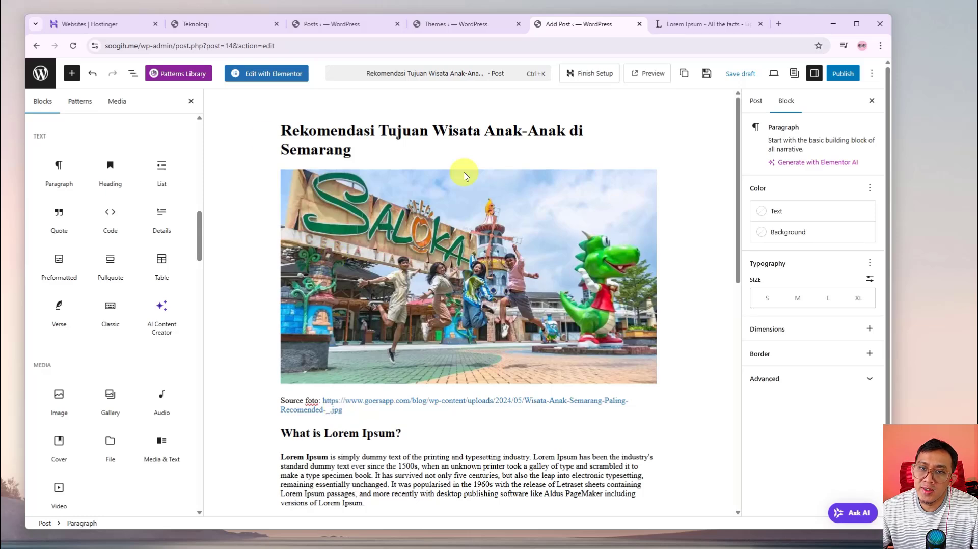
pyautogui.scroll(-4, 346, 249)
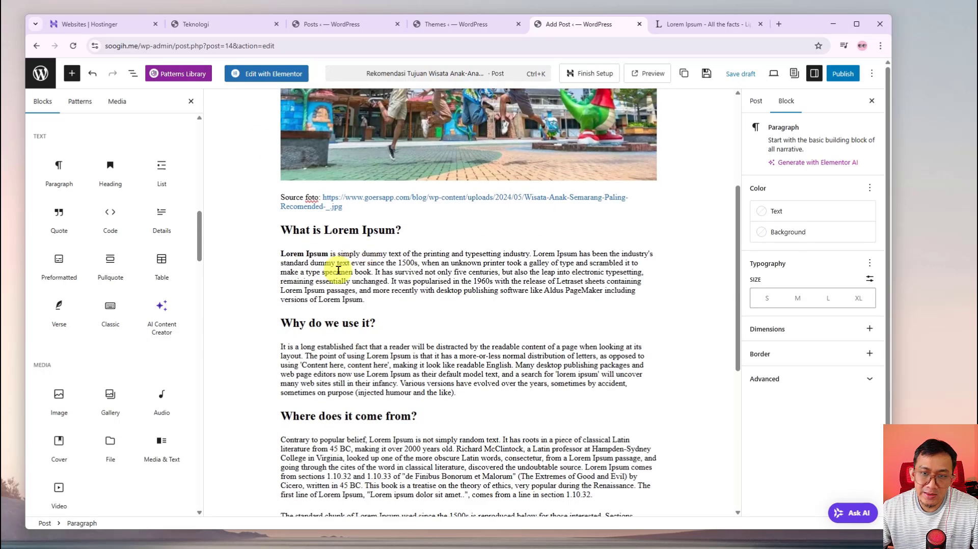
pyautogui.click(402, 414)
pyautogui.scroll(-4, 404, 407)
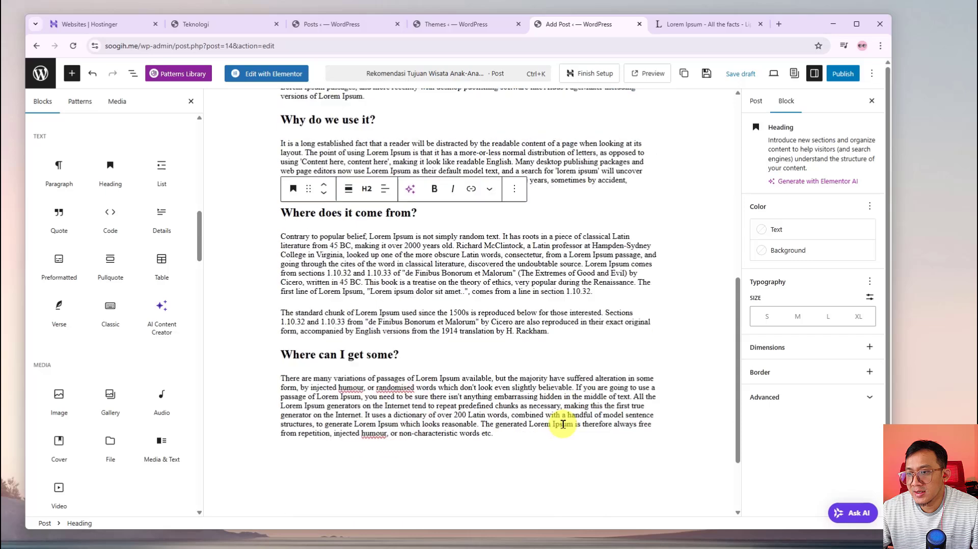
pyautogui.scroll(8, 563, 424)
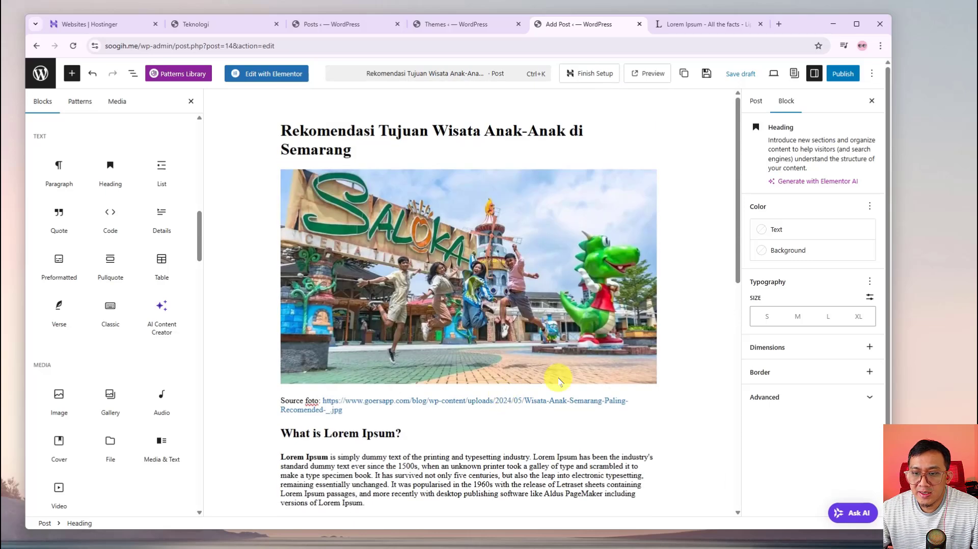
pyautogui.scroll(-4, 559, 380)
pyautogui.scroll(4, 559, 417)
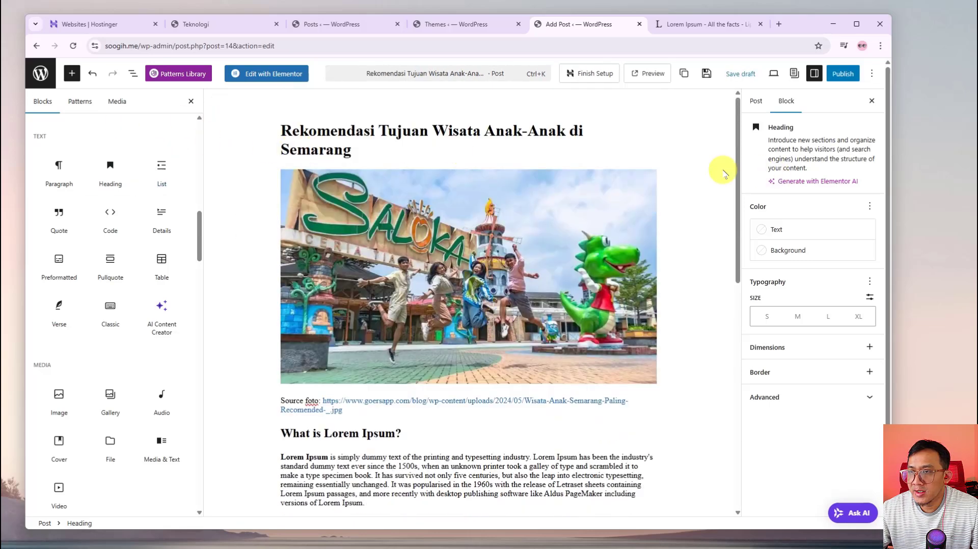
# In the post settings' Categories panel, start a new category and name it Pariwisata
pyautogui.click(760, 103)
pyautogui.scroll(-3, 845, 326)
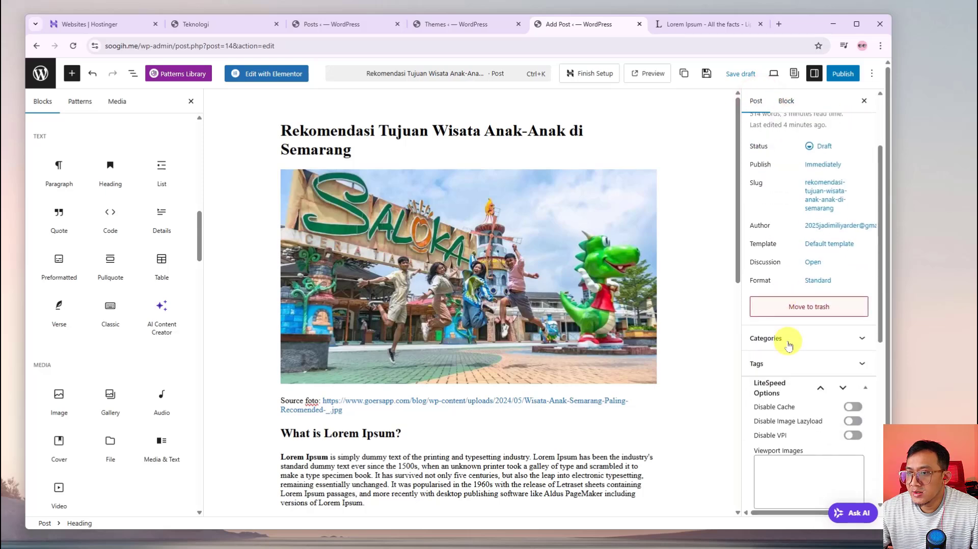
pyautogui.click(865, 349)
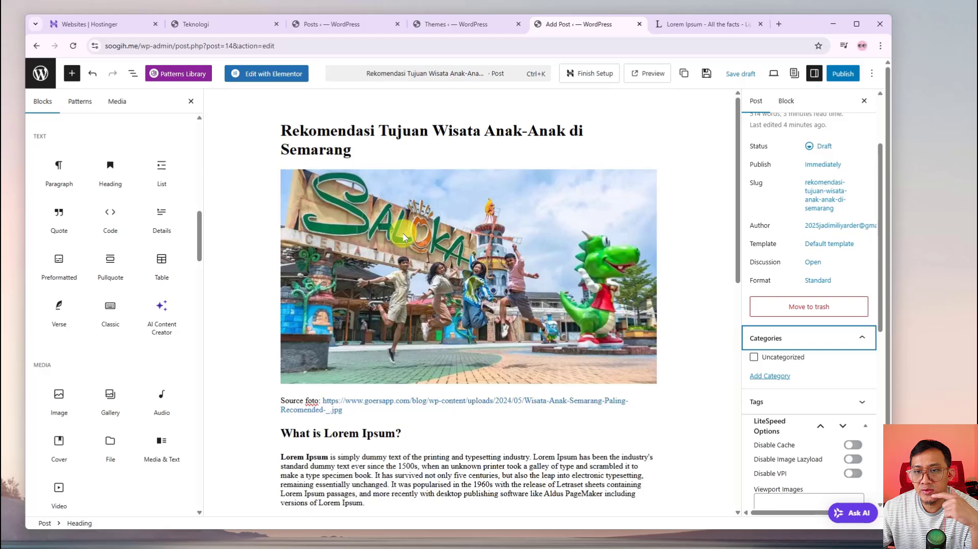
pyautogui.click(766, 376)
pyautogui.click(776, 413)
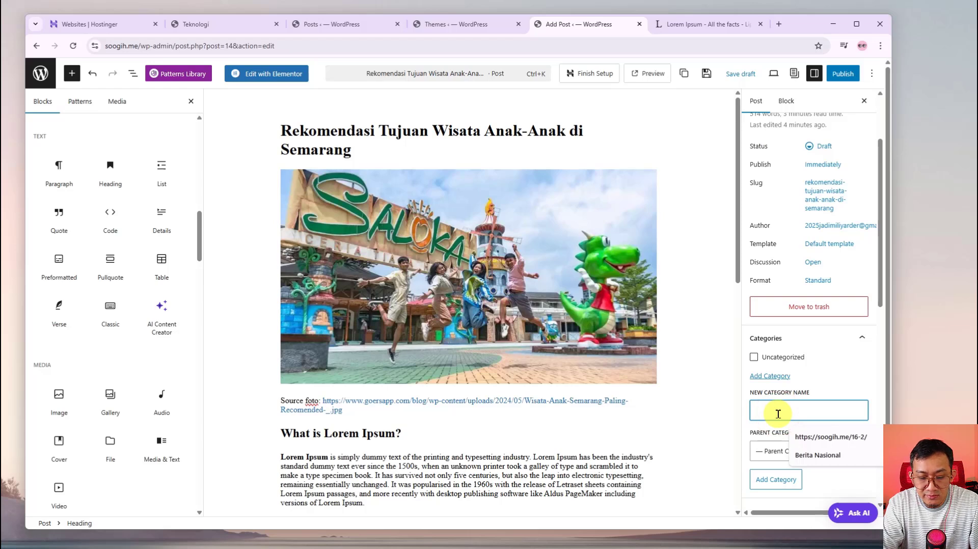
pyautogui.write('Pariwisata')
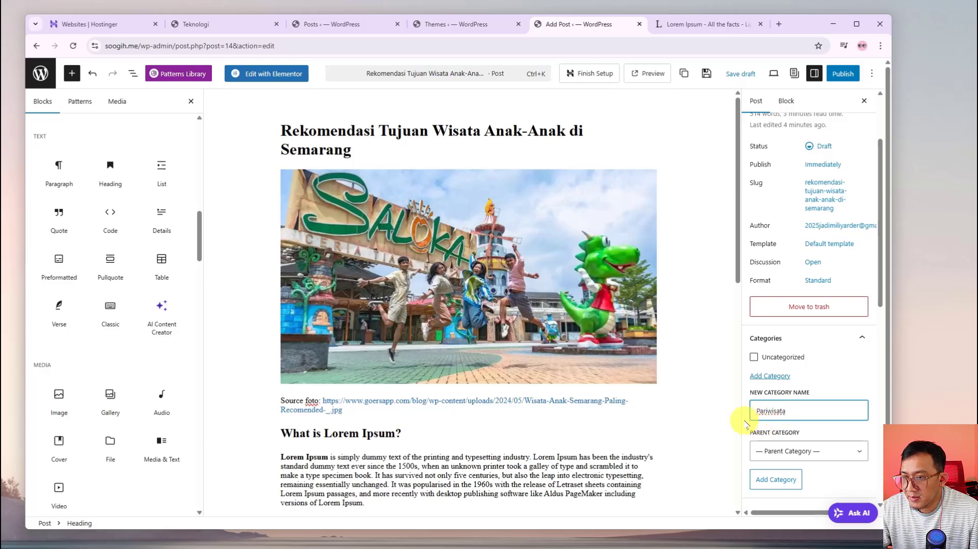
pyautogui.click(797, 428)
pyautogui.scroll(-2, 826, 448)
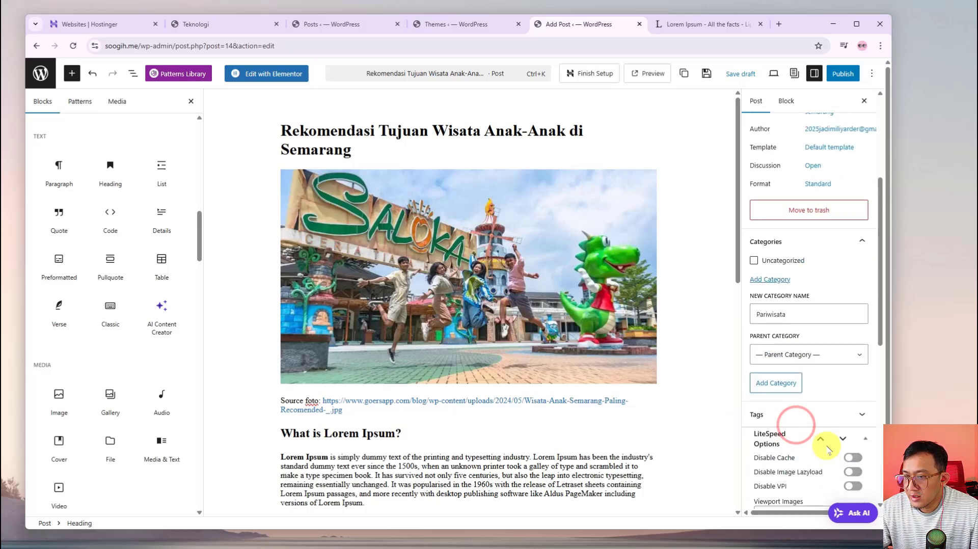
pyautogui.scroll(-8, 826, 448)
pyautogui.scroll(6, 820, 446)
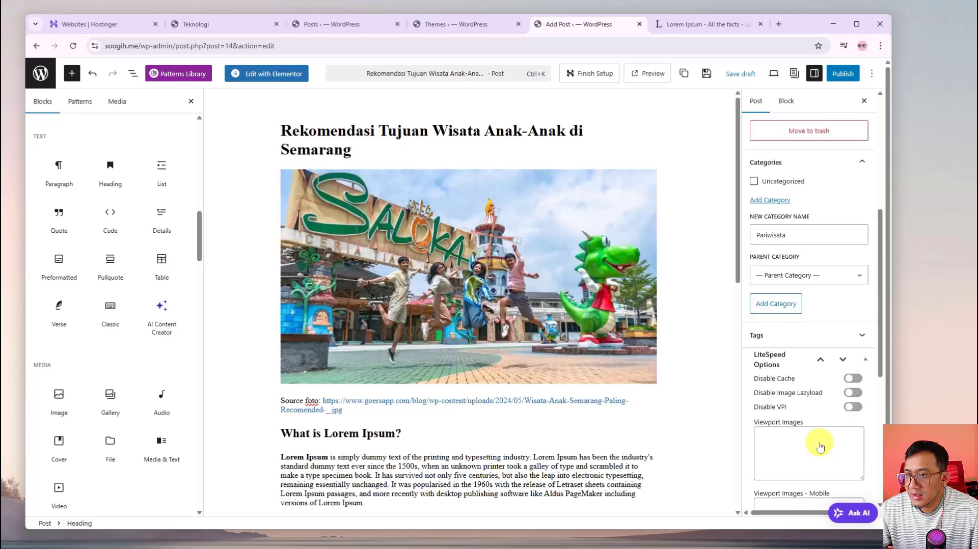
pyautogui.scroll(6, 820, 447)
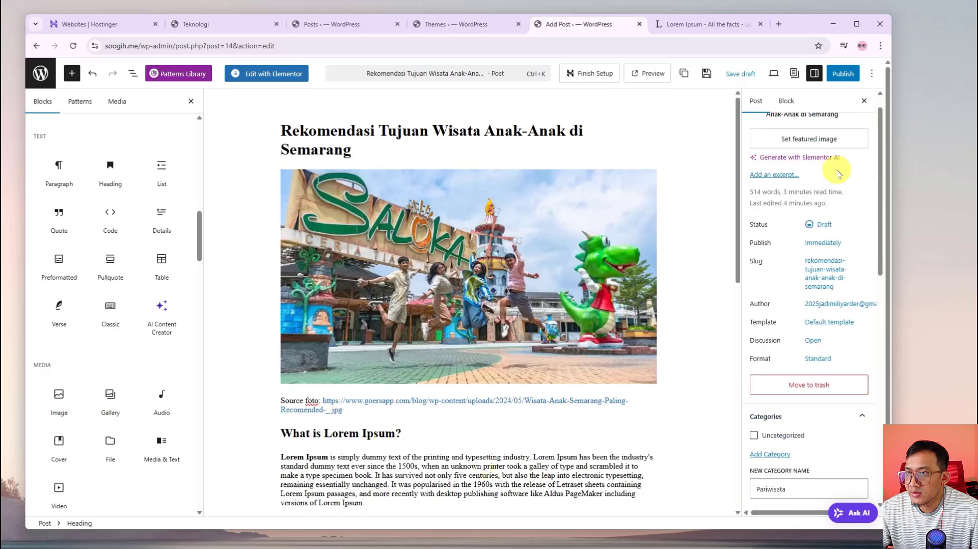
# Publish the Semarang children's-attractions post, confirming in the pre-publish checks
pyautogui.click(843, 76)
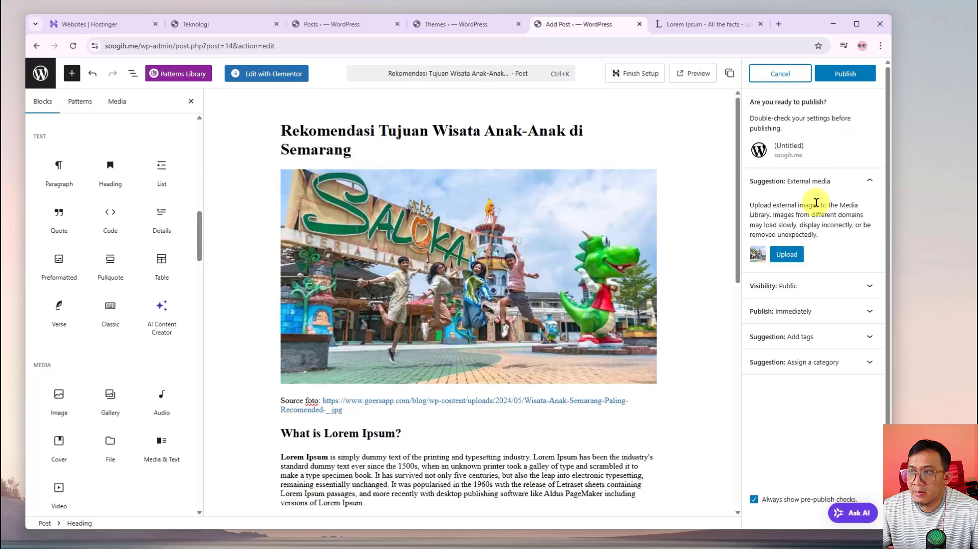
pyautogui.click(854, 78)
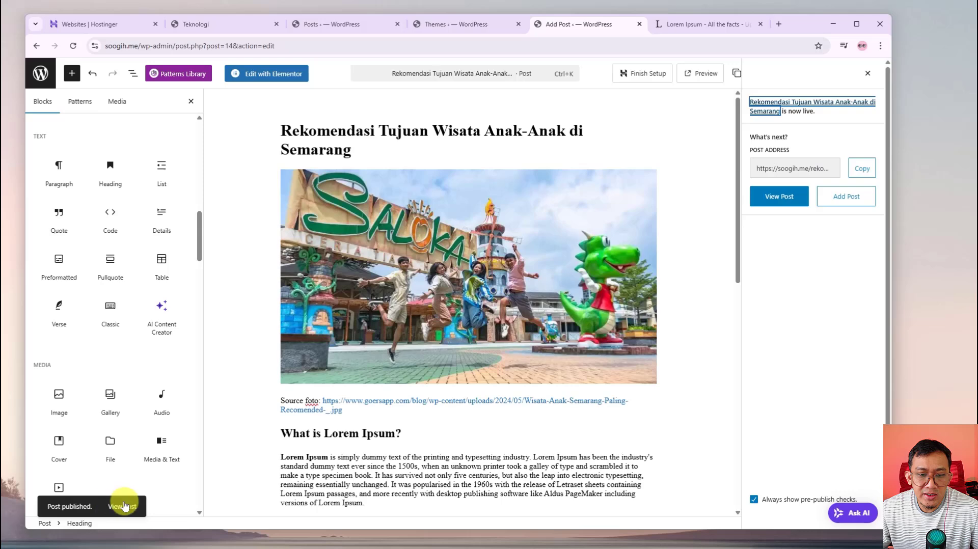
pyautogui.click(469, 24)
pyautogui.click(360, 28)
# Open the live soogih.me site in a new tab from the Themes page's Visit Site link
pyautogui.click(210, 24)
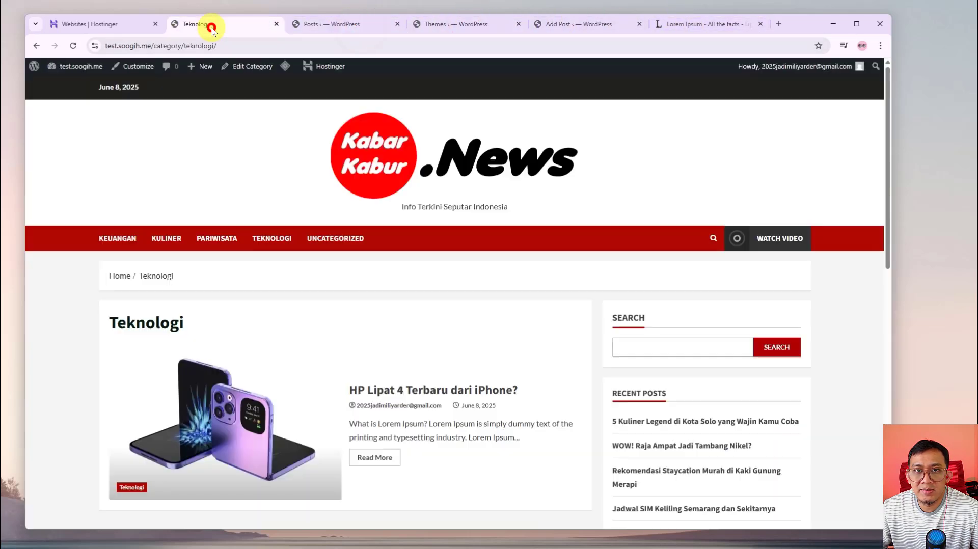
pyautogui.click(590, 23)
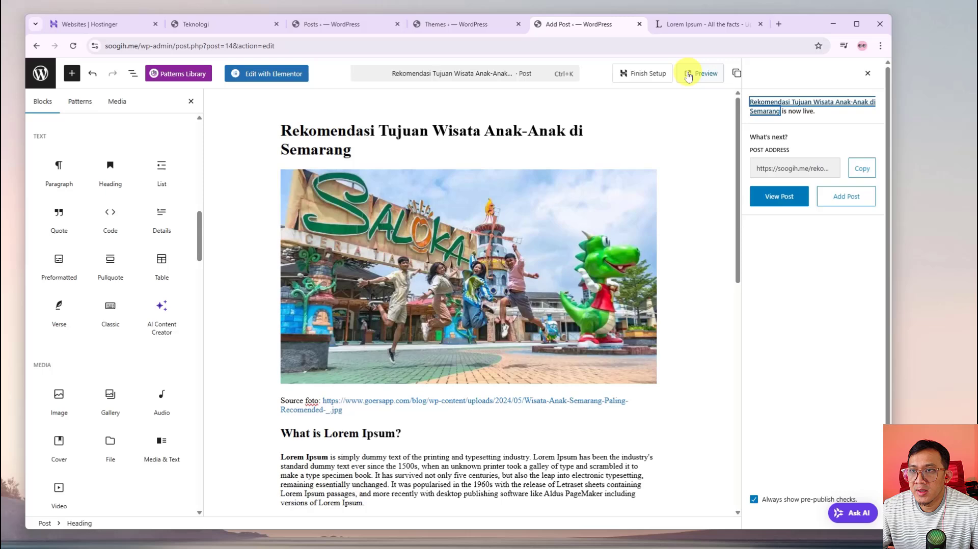
pyautogui.click(483, 29)
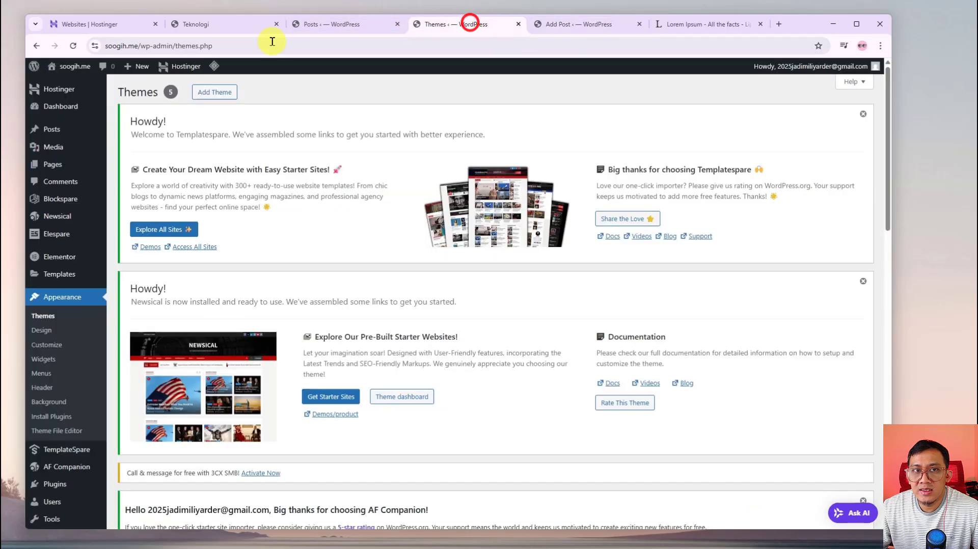
pyautogui.rightClick(62, 84)
pyautogui.click(97, 96)
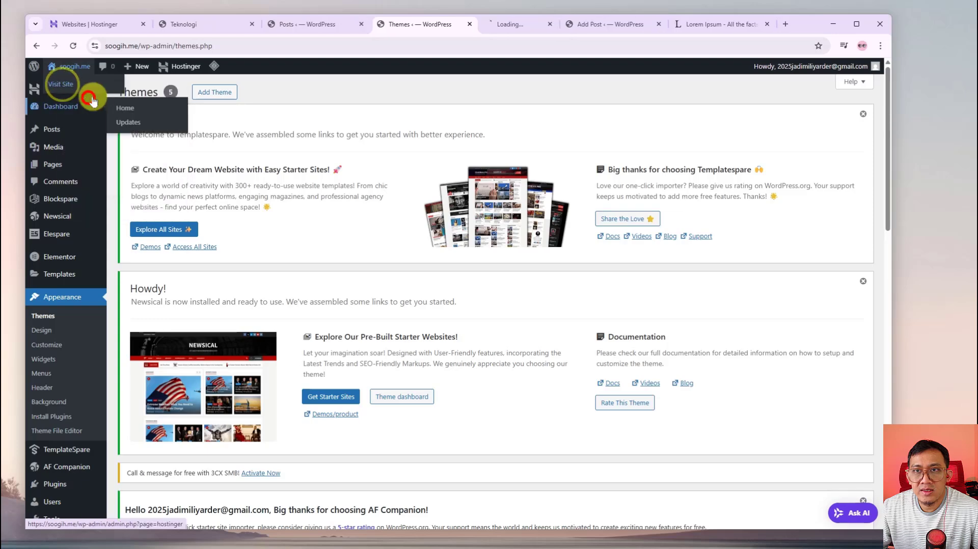
pyautogui.click(490, 26)
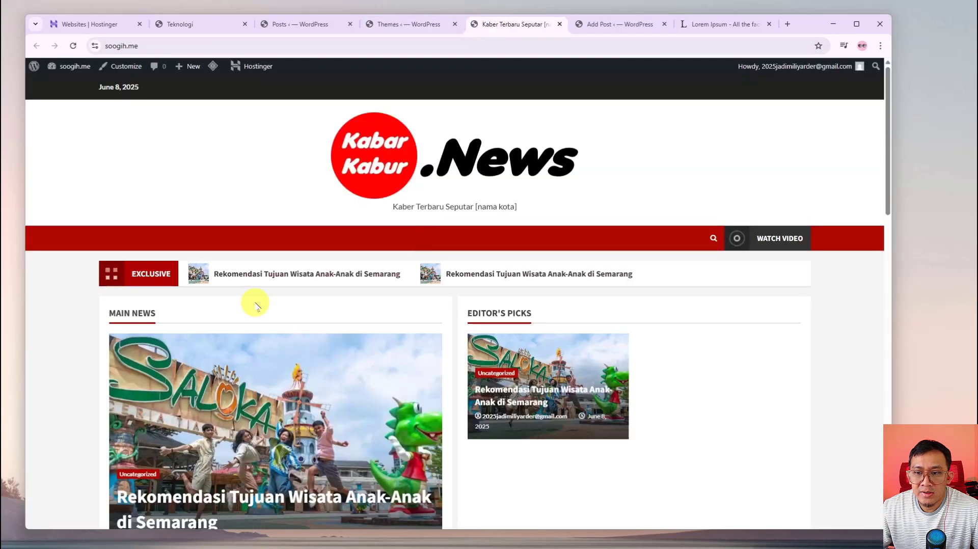
# View the published Semarang post on the live site, return home, then go back to Posts
pyautogui.scroll(-3, 36, 293)
pyautogui.scroll(-5, 37, 290)
pyautogui.scroll(6, 39, 284)
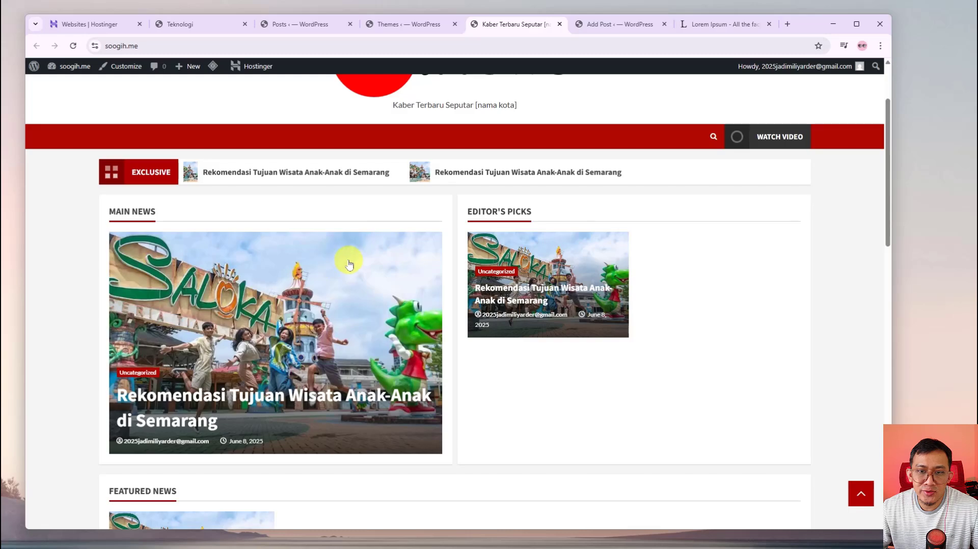
pyautogui.scroll(2, 330, 281)
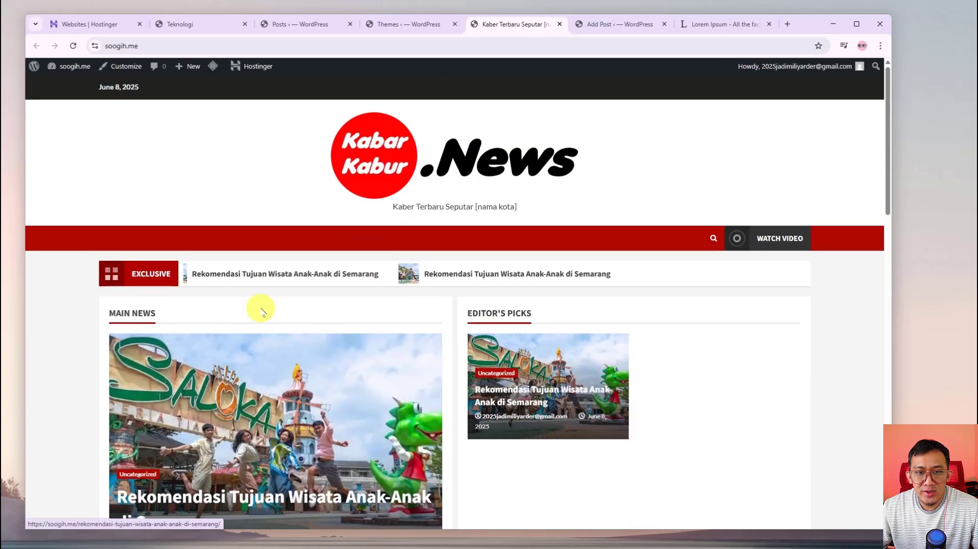
pyautogui.scroll(-3, 257, 308)
pyautogui.click(279, 355)
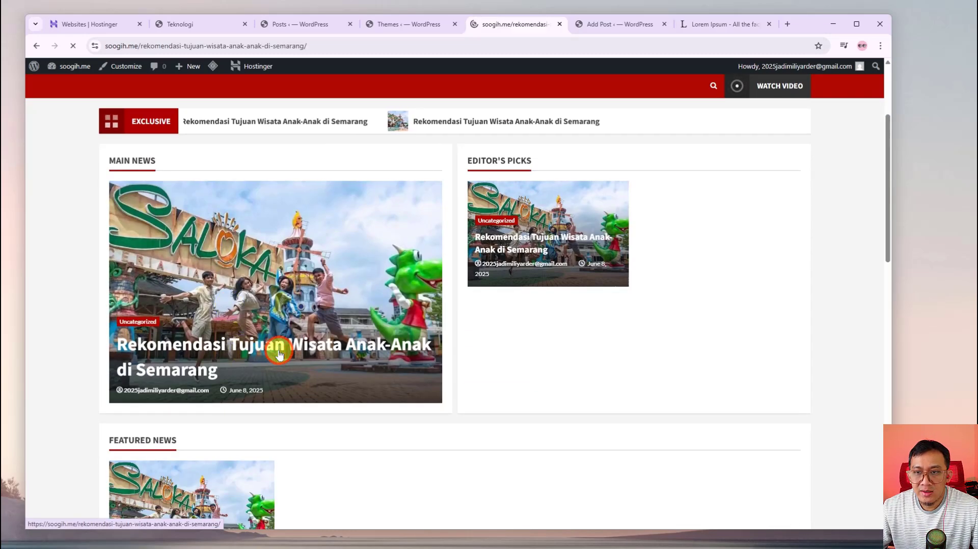
pyautogui.scroll(-8, 318, 351)
pyautogui.scroll(-16, 318, 351)
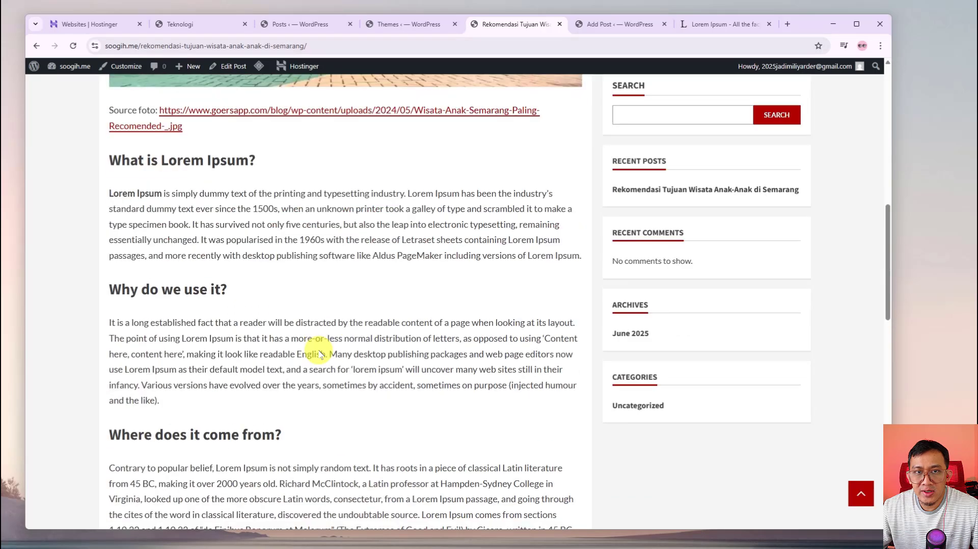
pyautogui.scroll(5, 318, 349)
pyautogui.scroll(15, 321, 346)
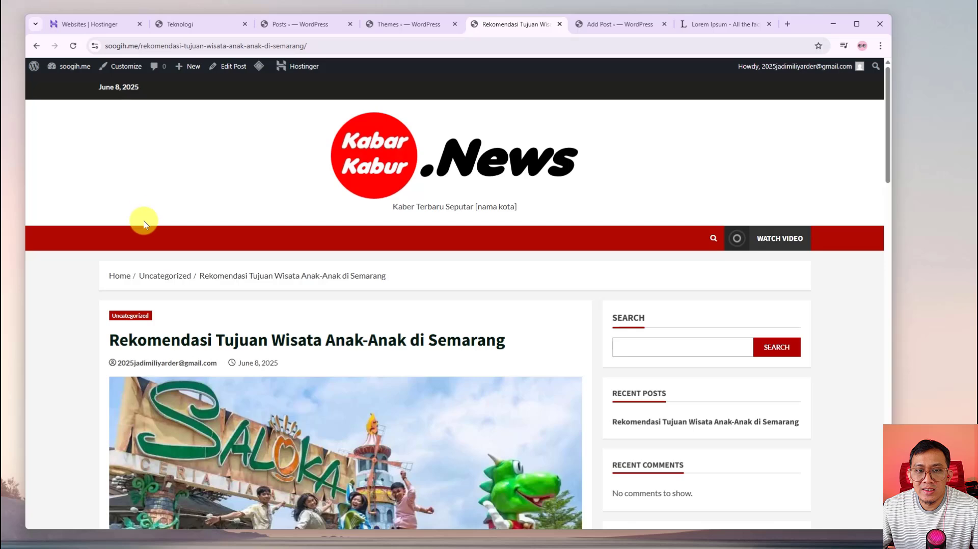
pyautogui.click(124, 277)
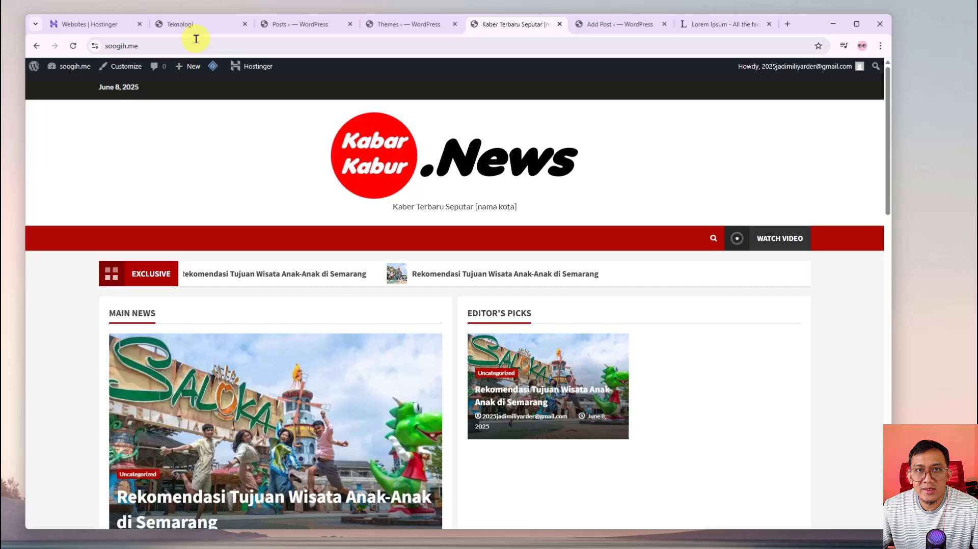
pyautogui.click(289, 24)
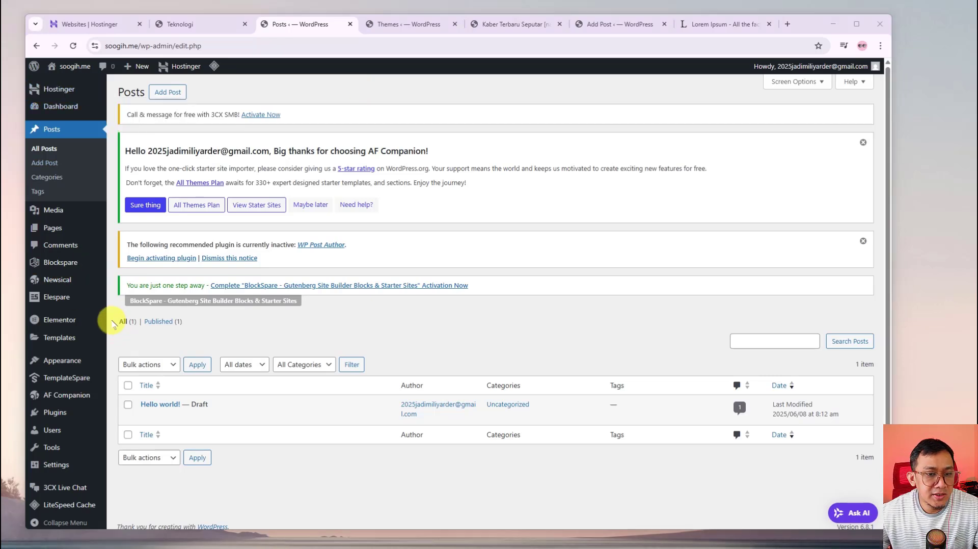
# Create a menu named Menu Utama assigned to the Primary Menu location
pyautogui.moveTo(59, 368)
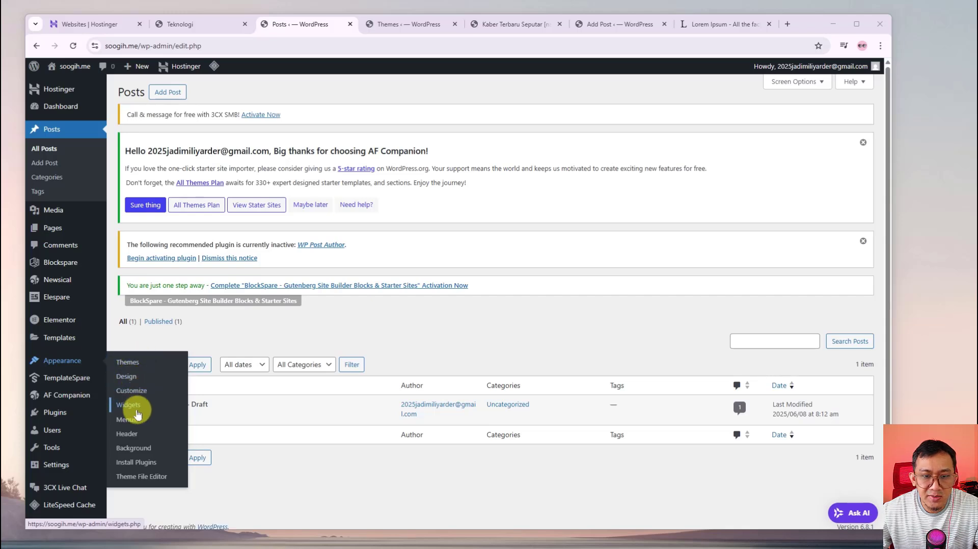
pyautogui.click(122, 421)
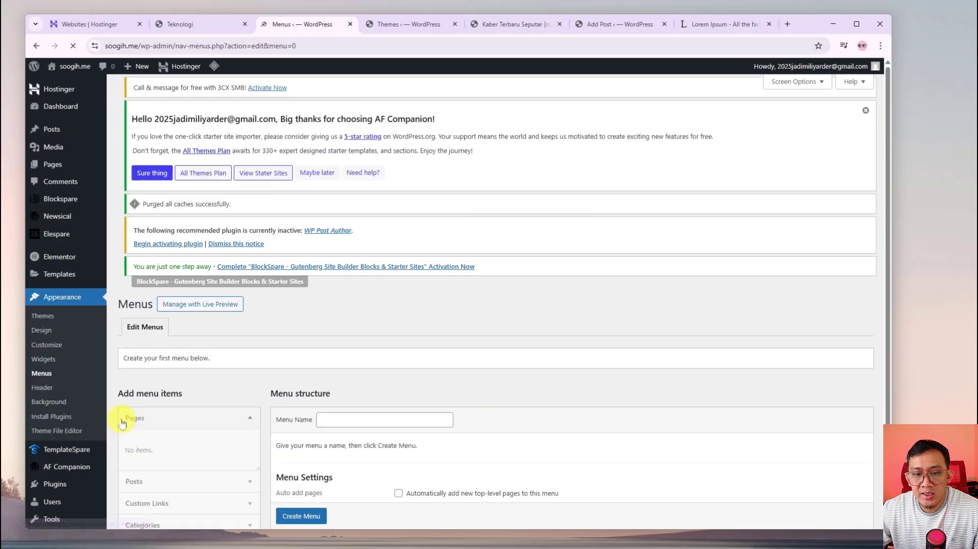
pyautogui.scroll(-2, 258, 433)
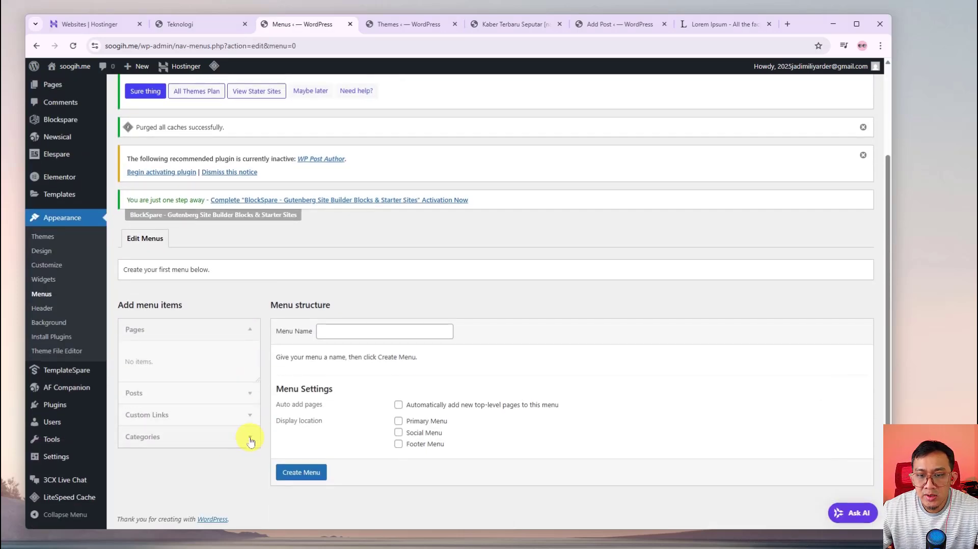
pyautogui.click(362, 330)
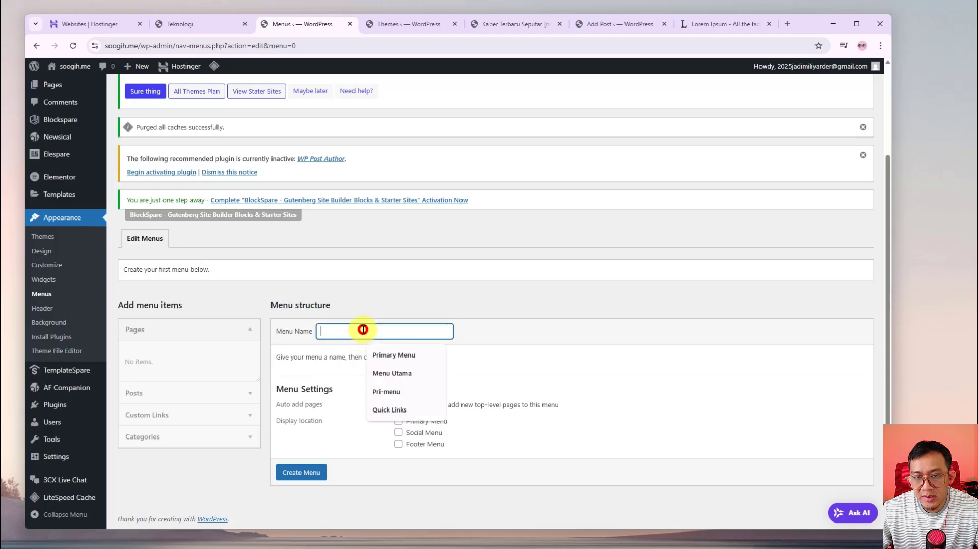
pyautogui.click(395, 374)
pyautogui.click(282, 335)
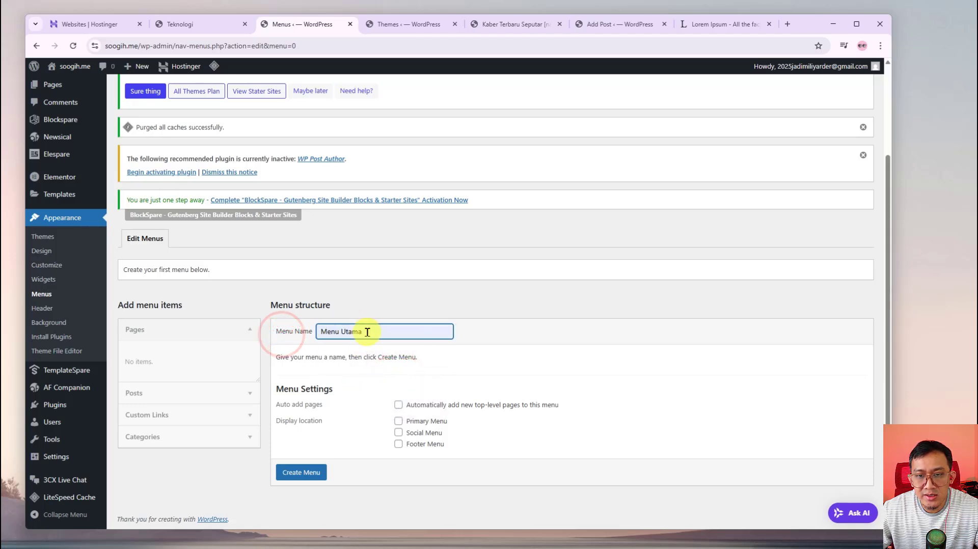
pyautogui.click(404, 334)
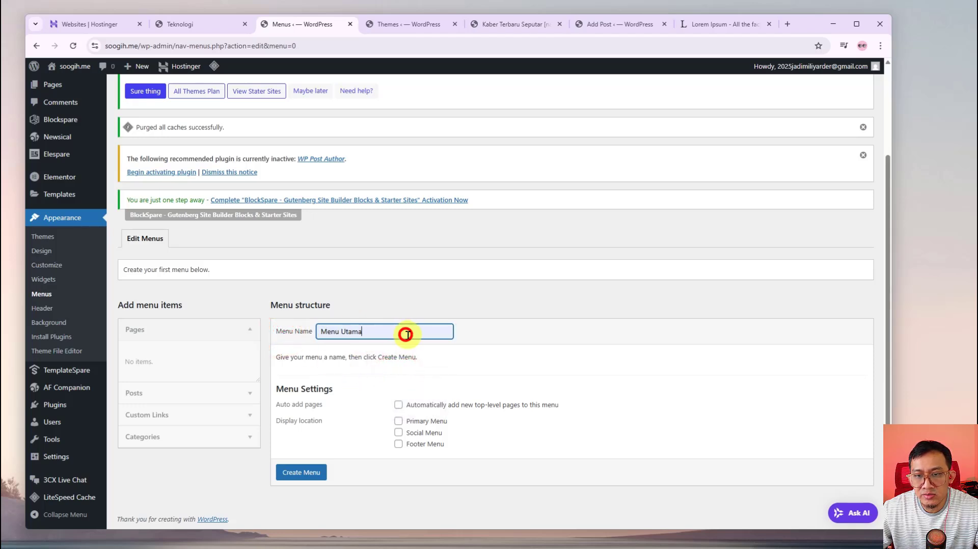
pyautogui.click(398, 422)
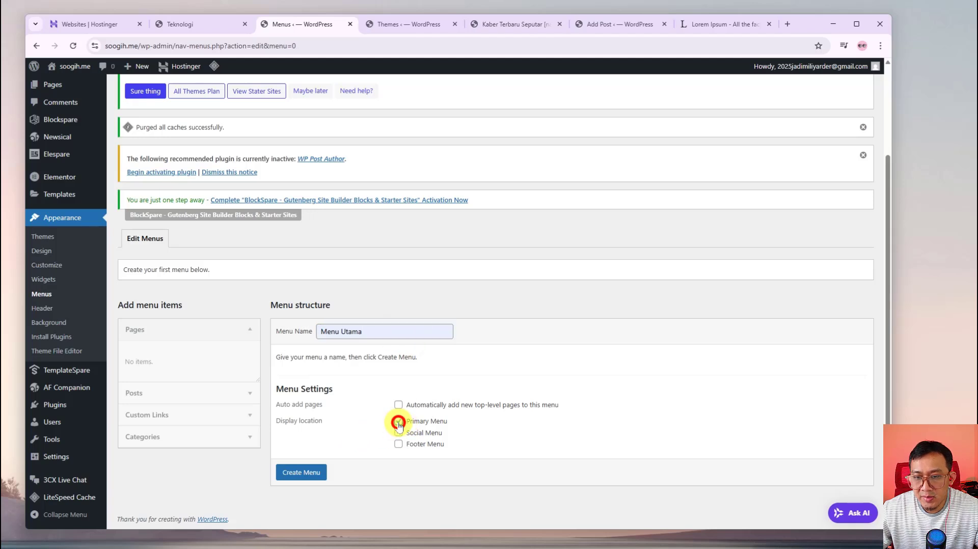
pyautogui.click(308, 473)
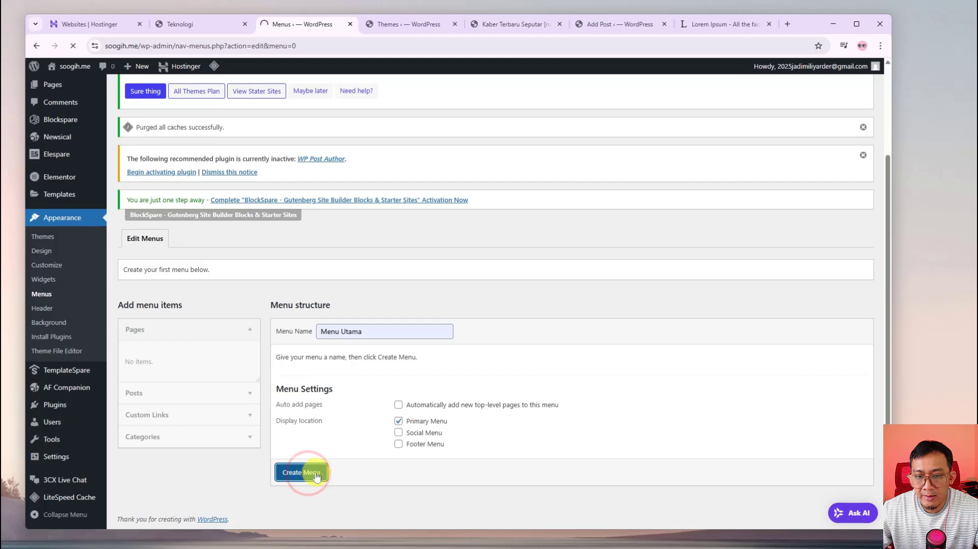
# Expand the Categories box listing categories available for the menu
pyautogui.scroll(-2, 380, 470)
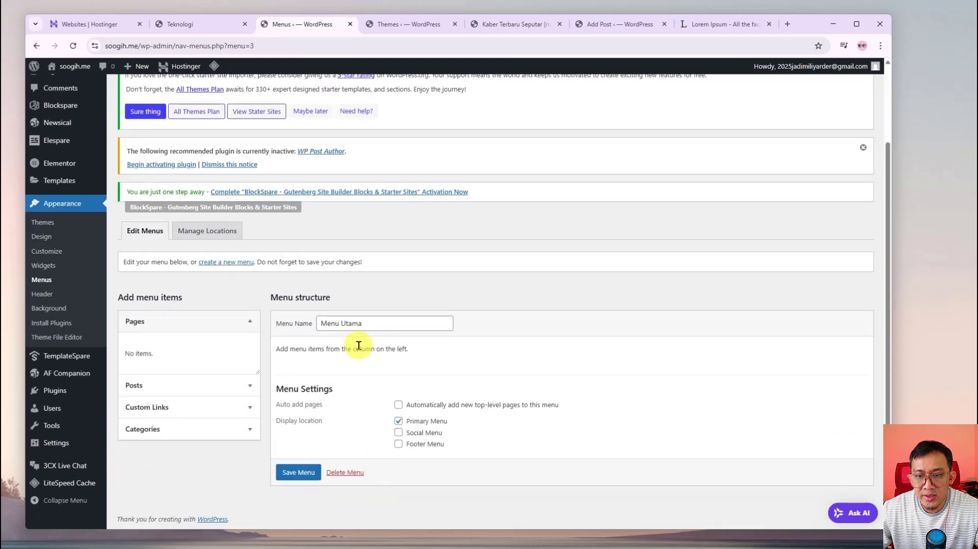
pyautogui.click(249, 430)
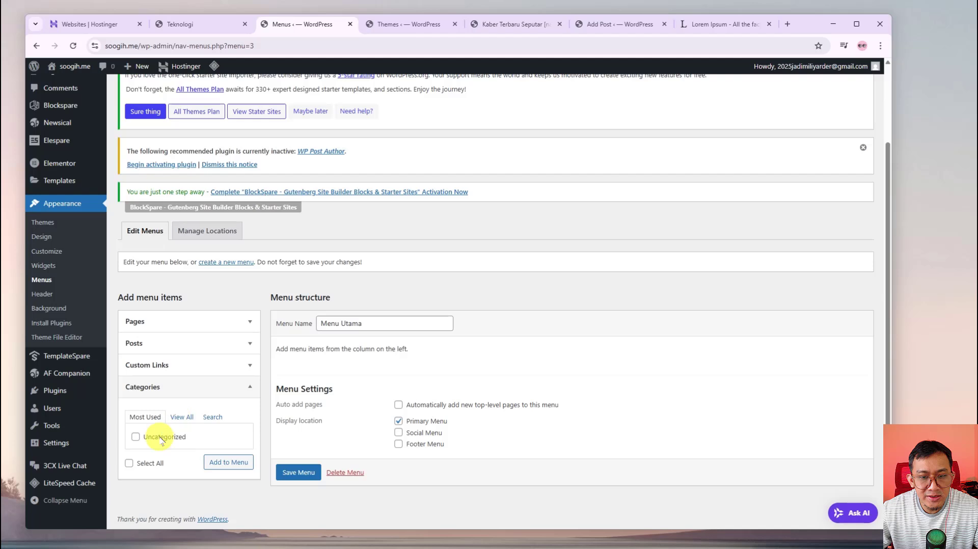
pyautogui.scroll(2, 131, 426)
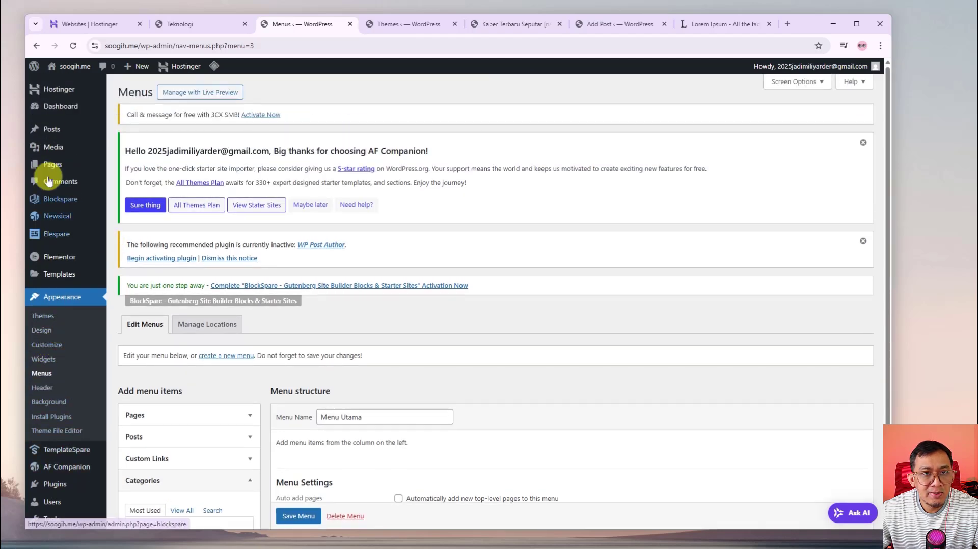
pyautogui.moveTo(51, 131)
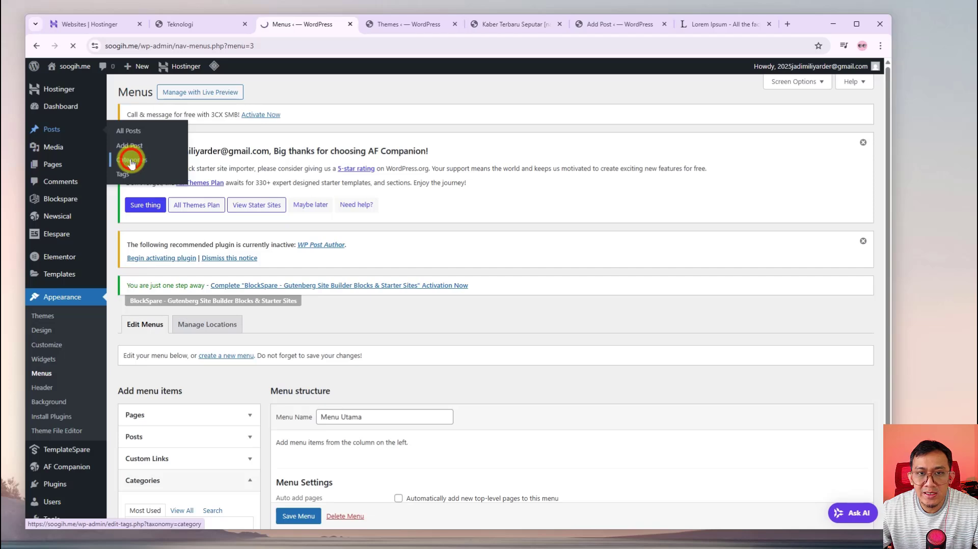
# Add a Teknologi category, pasting the name in as its slug
pyautogui.scroll(-3, 356, 355)
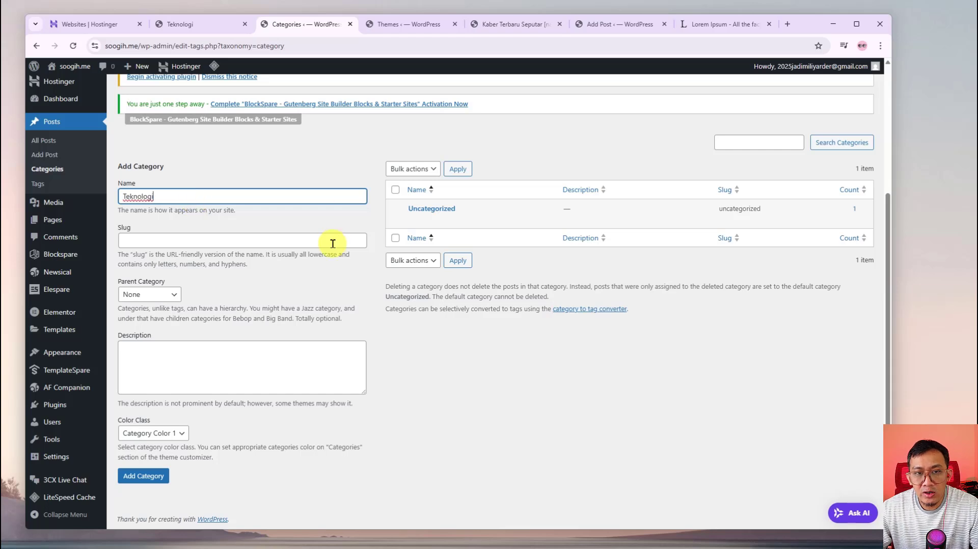
pyautogui.moveTo(167, 198); pyautogui.dragTo(120, 199)
pyautogui.hotkey('ctrl', 'c')
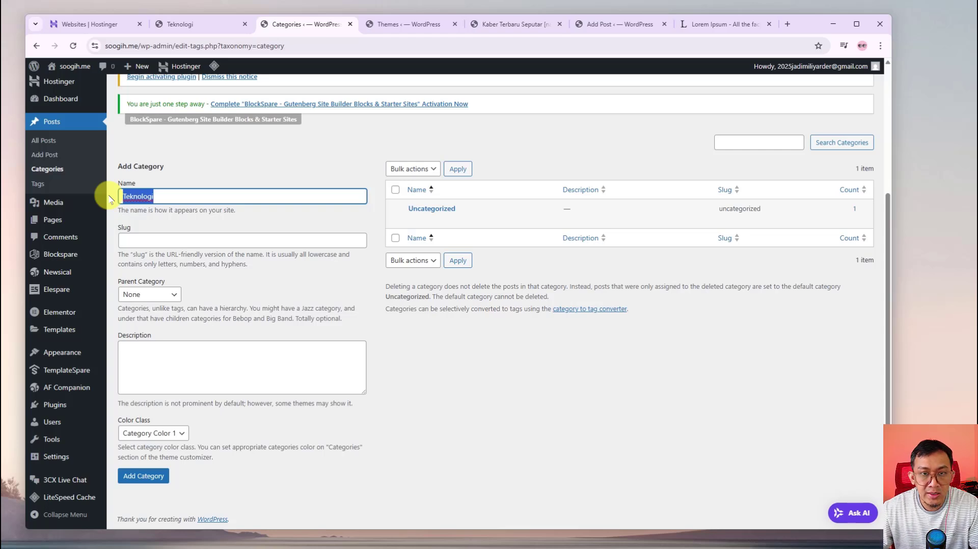
pyautogui.click(148, 236)
pyautogui.rightClick(147, 240)
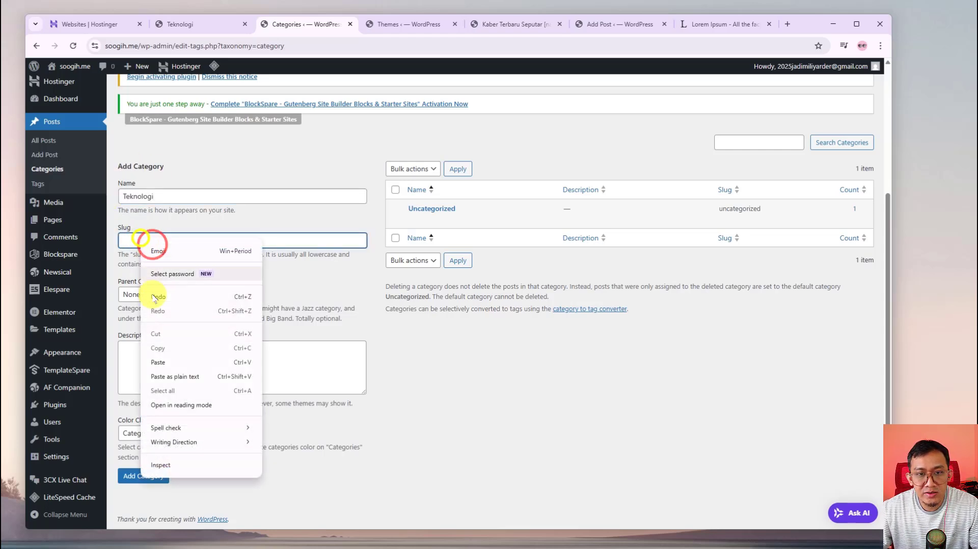
pyautogui.click(168, 362)
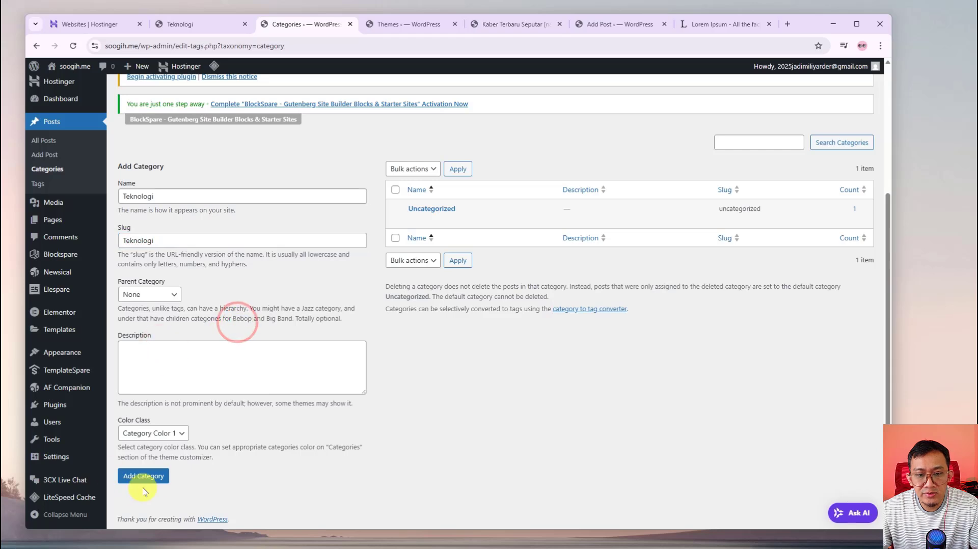
pyautogui.click(153, 477)
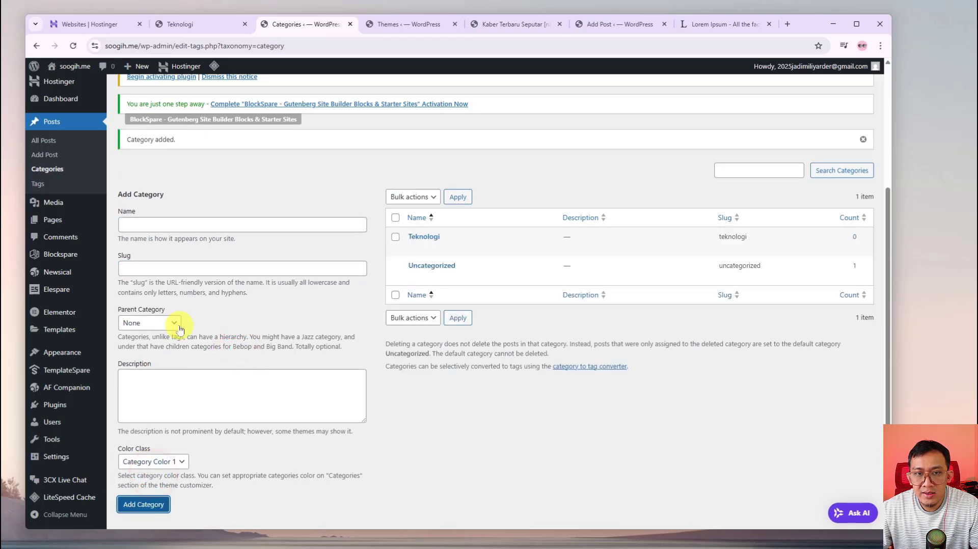
# Add a Pariwisata category with Pariwisata copied in as its slug
pyautogui.click(173, 224)
pyautogui.write('Pariwisata')
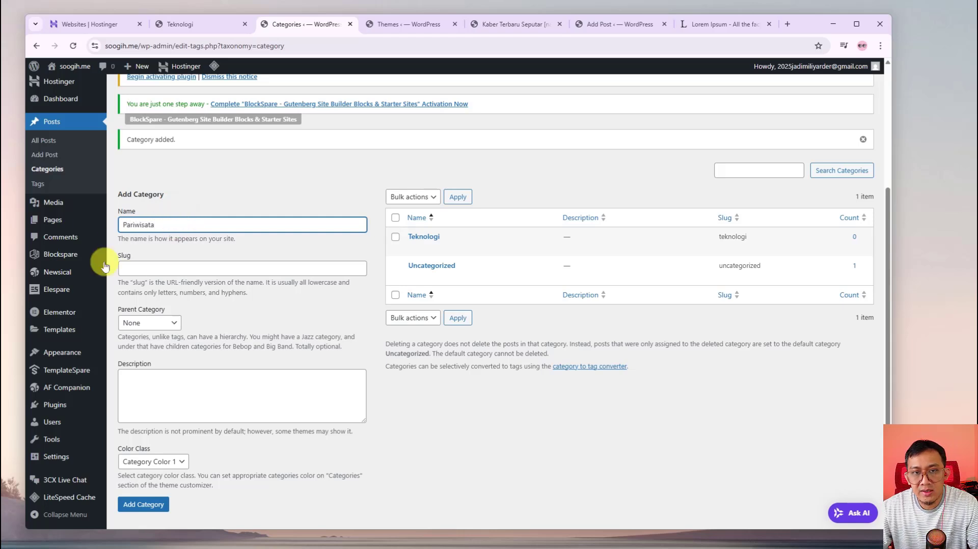
pyautogui.click(190, 265)
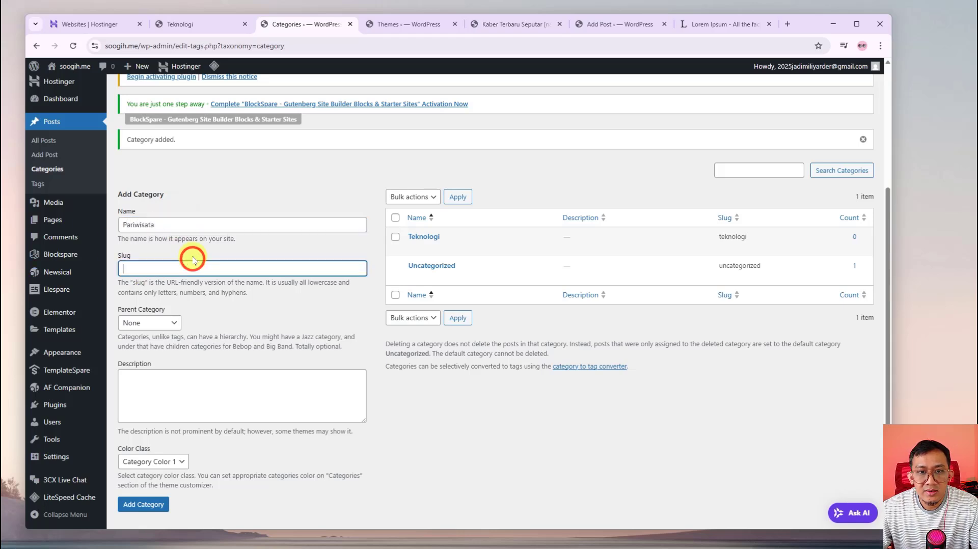
pyautogui.moveTo(161, 221); pyautogui.dragTo(116, 225)
pyautogui.hotkey('ctrl', 'c')
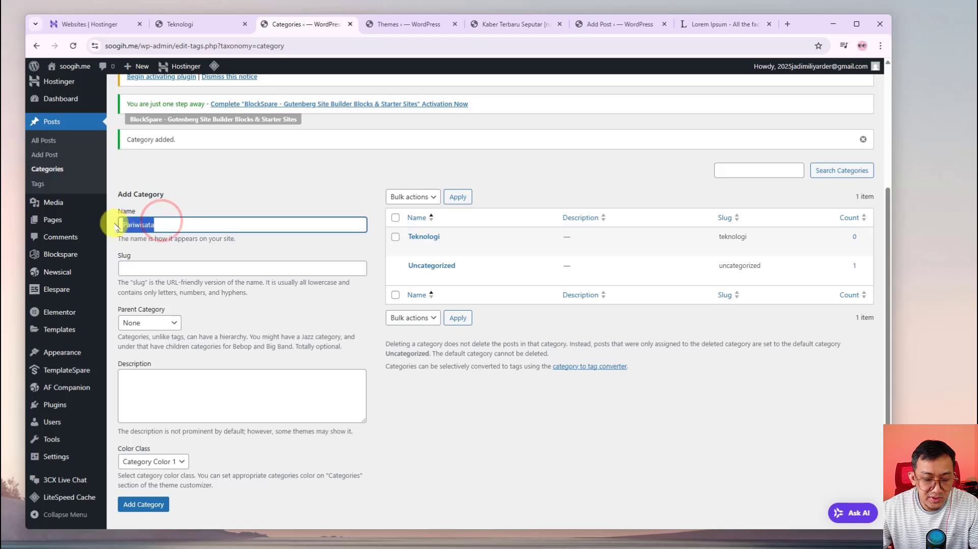
pyautogui.click(172, 270)
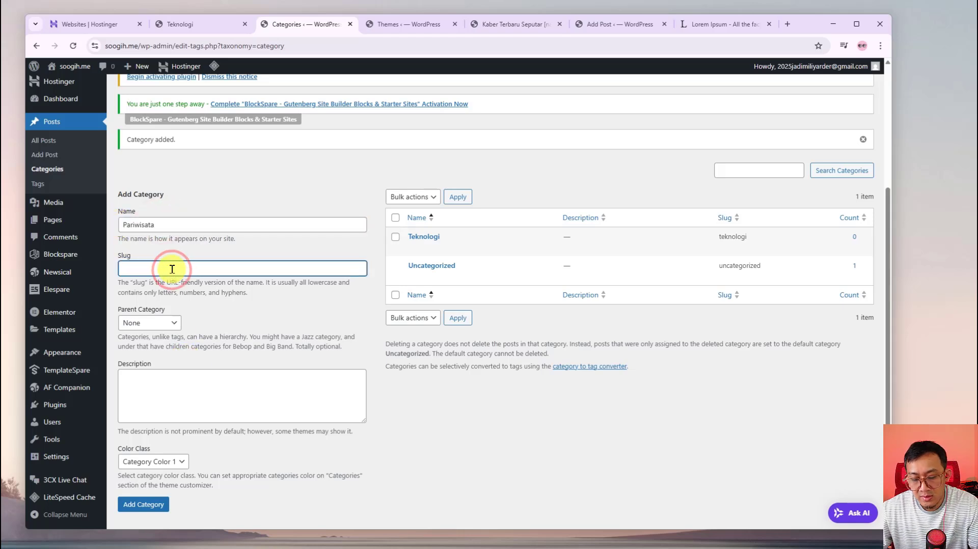
pyautogui.hotkey('ctrl', 'v')
pyautogui.click(448, 443)
pyautogui.scroll(-1, 404, 414)
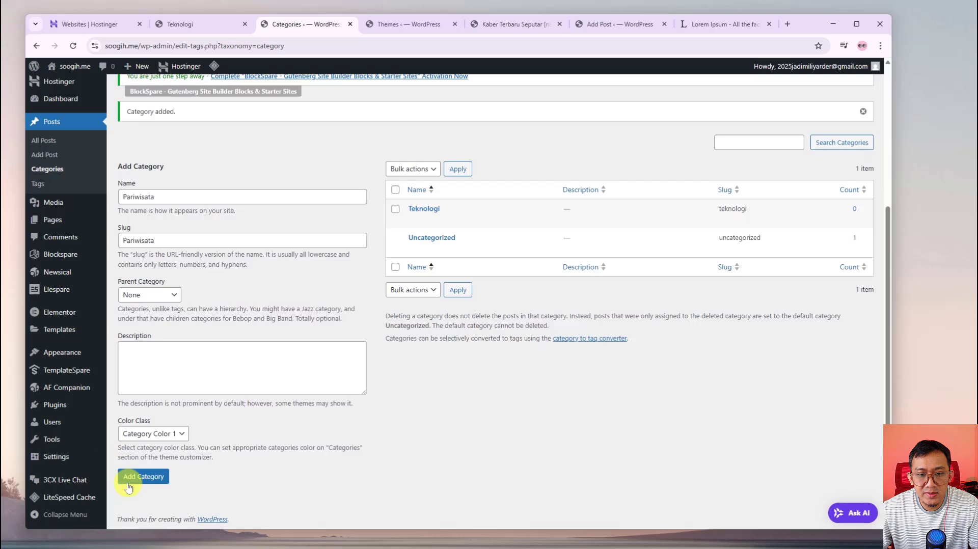
pyautogui.click(144, 476)
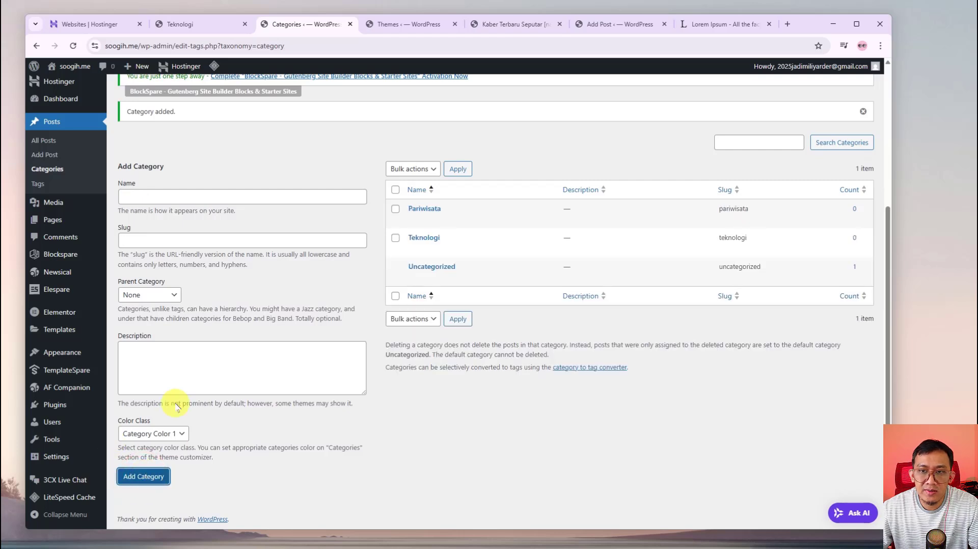
# Create a Berita Kriminal category, pasting the name into its slug field
pyautogui.click(173, 196)
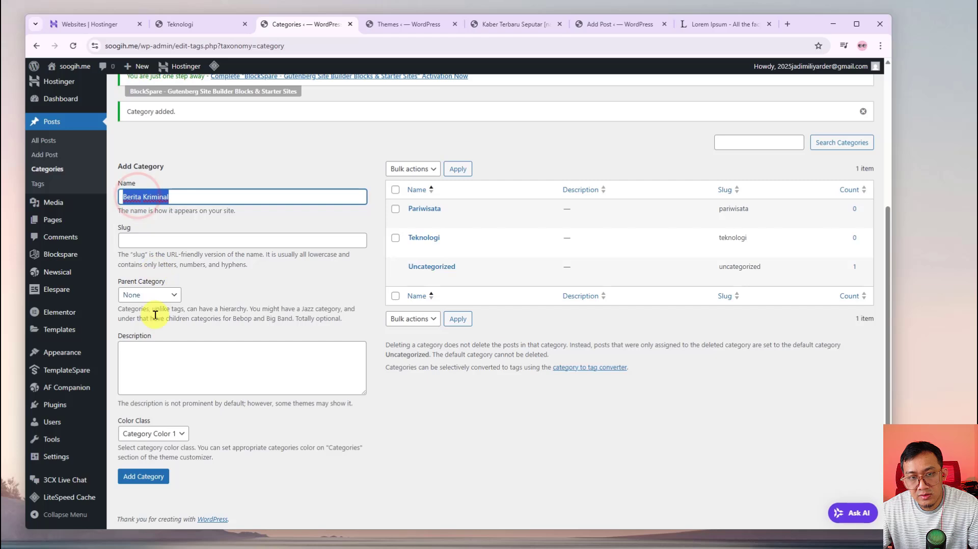
pyautogui.click(172, 248)
pyautogui.write('Berita Kriminal')
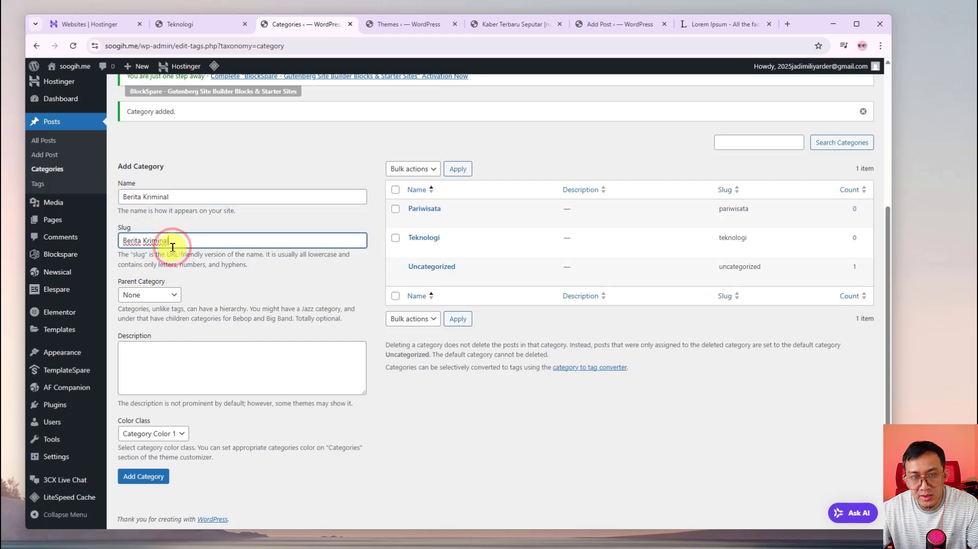
pyautogui.click(291, 292)
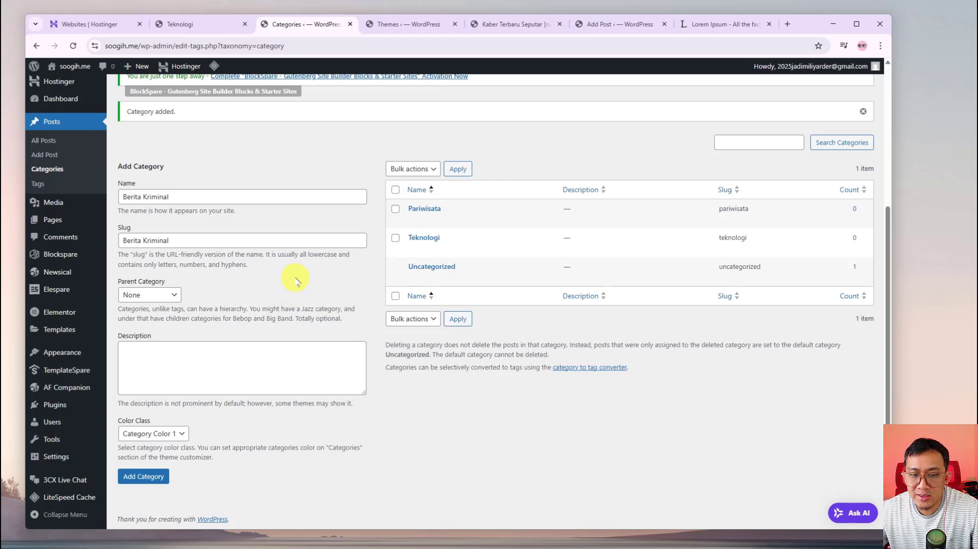
pyautogui.click(146, 477)
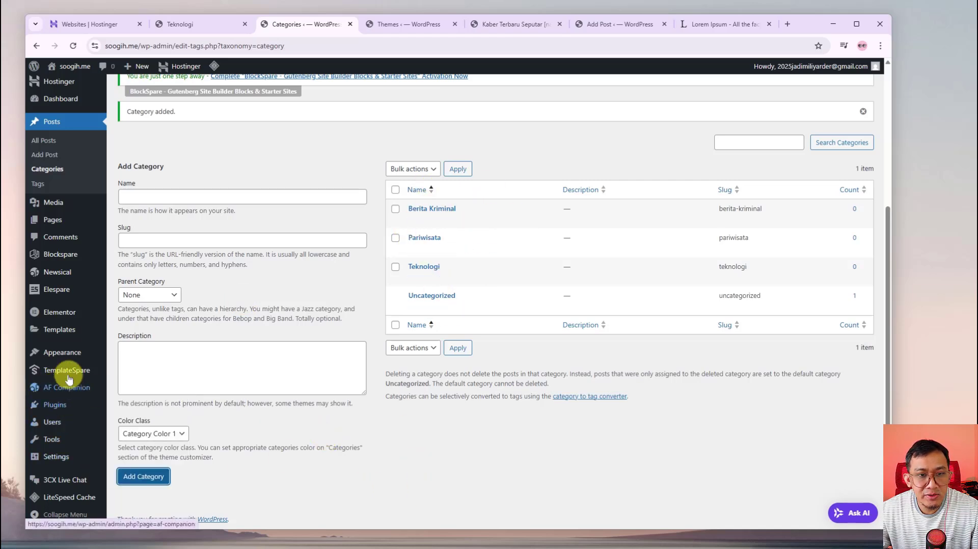
# Add Berita Kriminal, Pariwisata, Teknologi and Uncategorized to Menu Utama, then view the homepage
pyautogui.moveTo(69, 336)
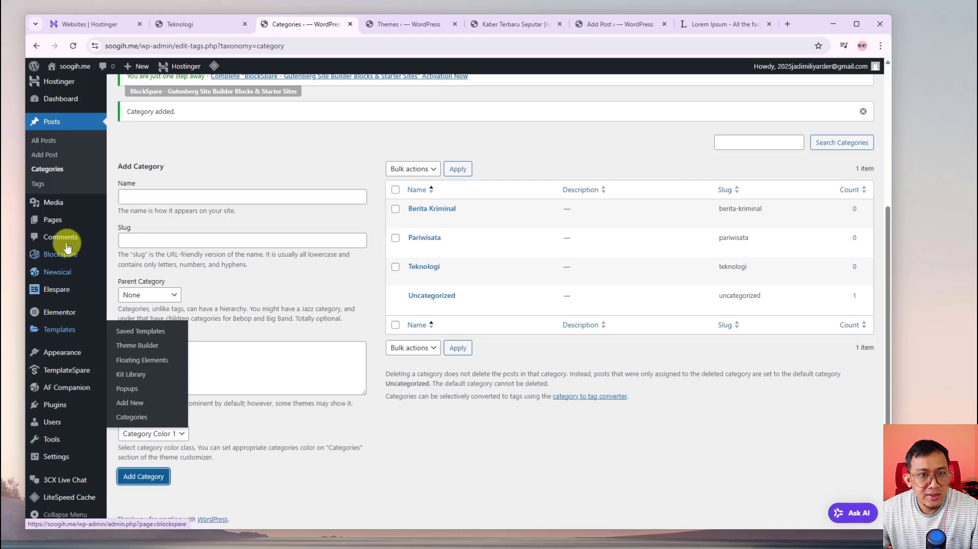
pyautogui.moveTo(44, 353)
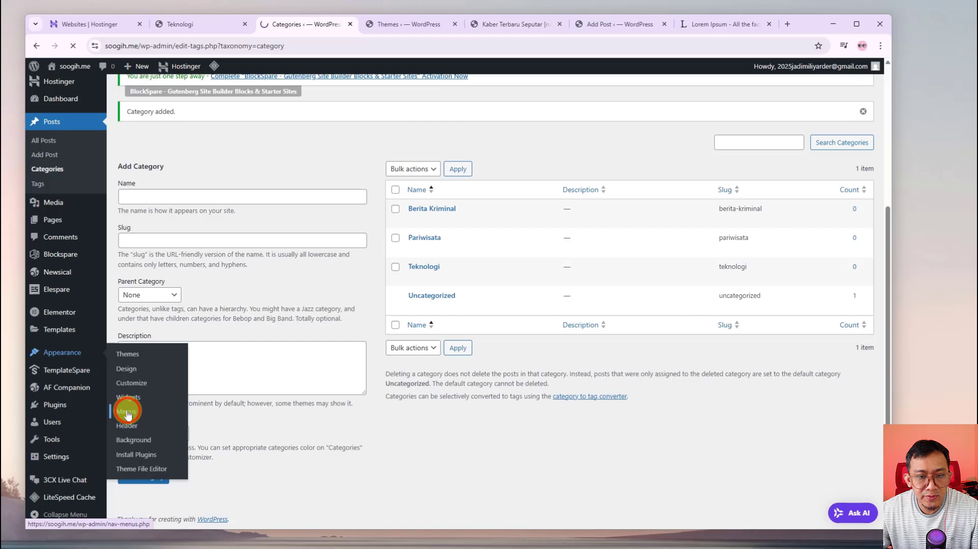
pyautogui.scroll(-2, 208, 448)
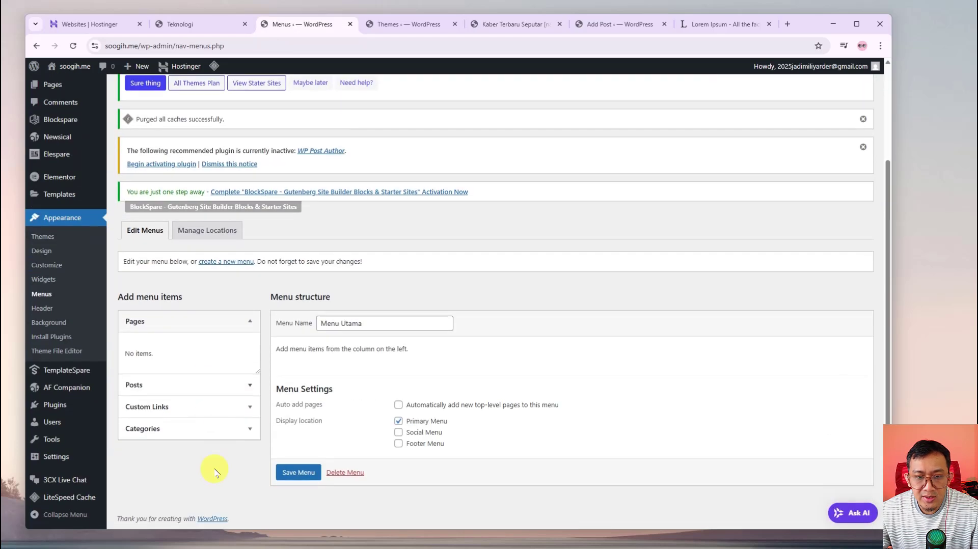
pyautogui.click(179, 428)
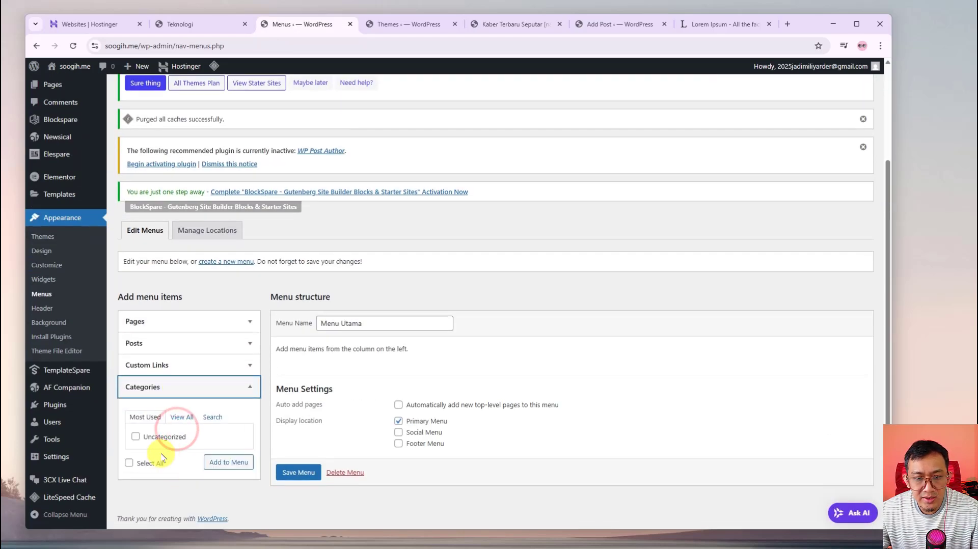
pyautogui.click(184, 416)
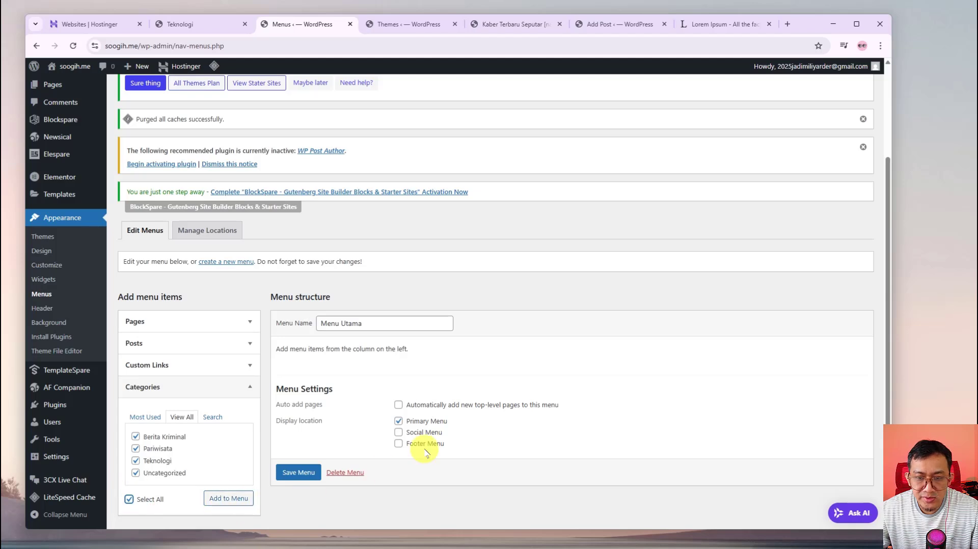
pyautogui.click(226, 499)
pyautogui.scroll(-3, 542, 453)
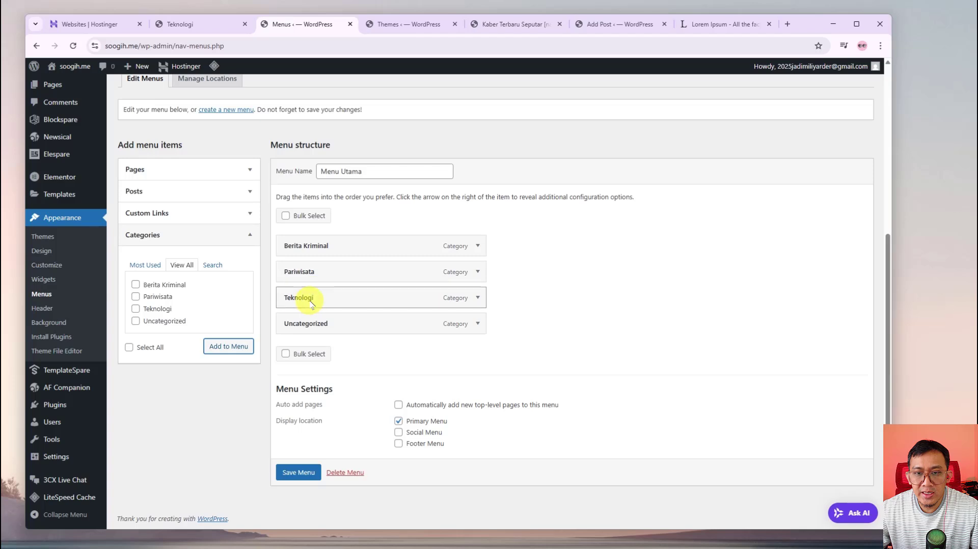
pyautogui.click(505, 24)
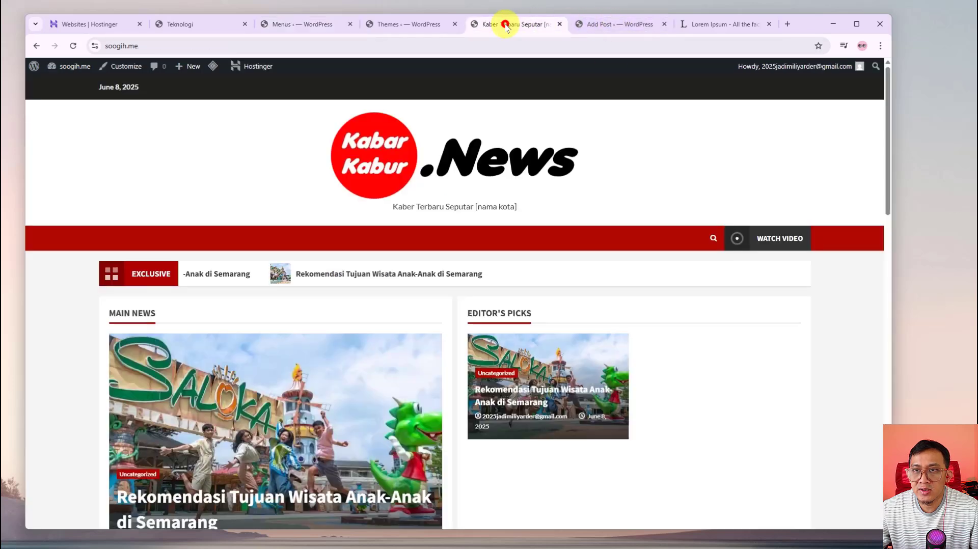
# Save Menu Utama with its four category items
pyautogui.click(294, 21)
pyautogui.click(288, 471)
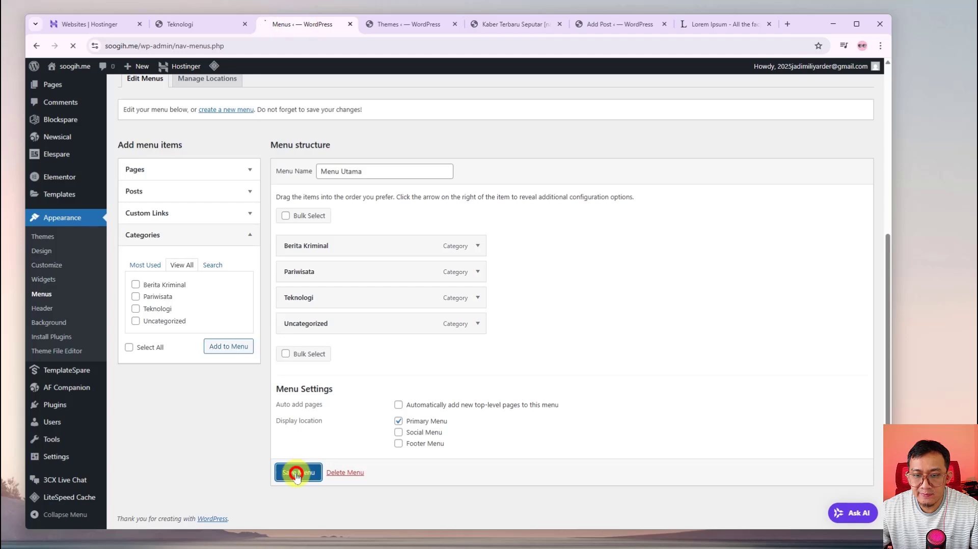
pyautogui.scroll(-3, 174, 375)
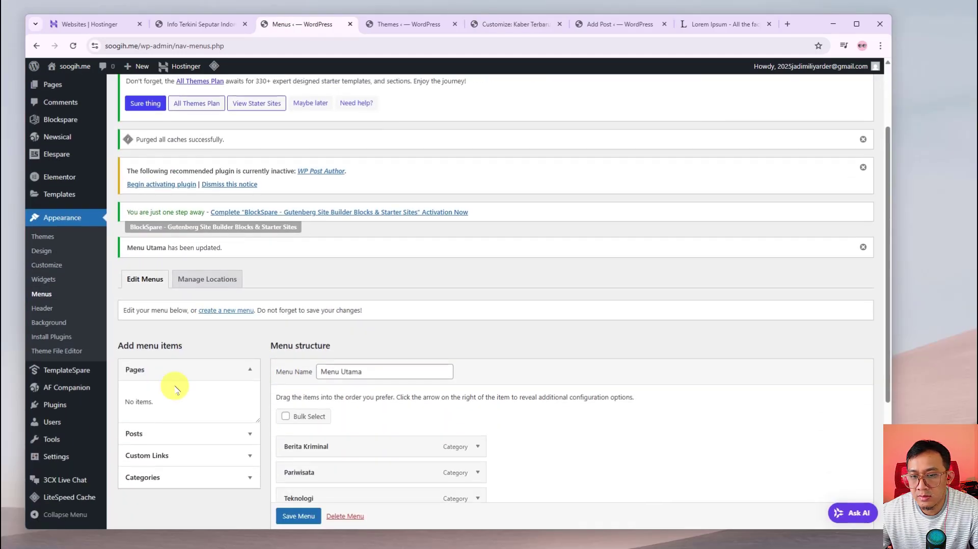
pyautogui.scroll(-2, 176, 383)
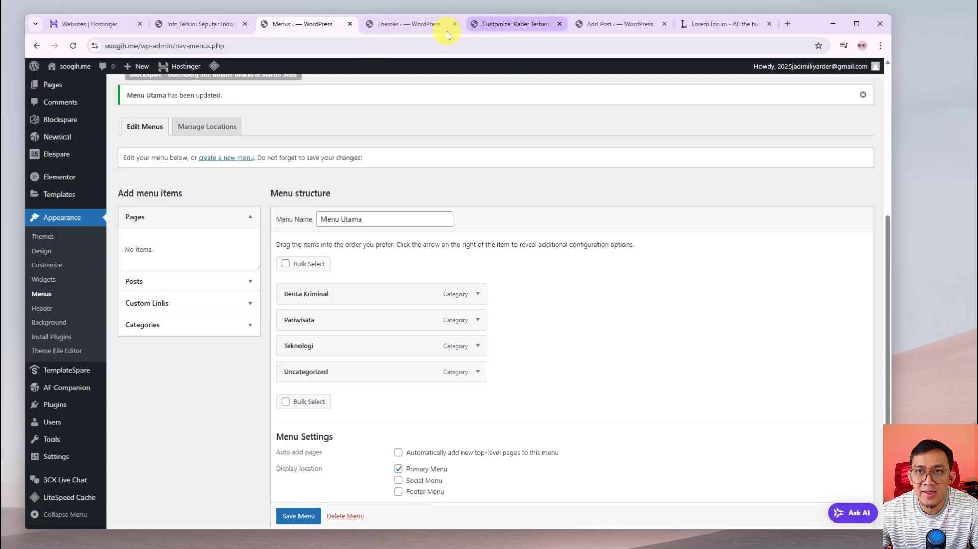
# Reload the soogih.me homepage and open the site Customizer from it
pyautogui.click(525, 25)
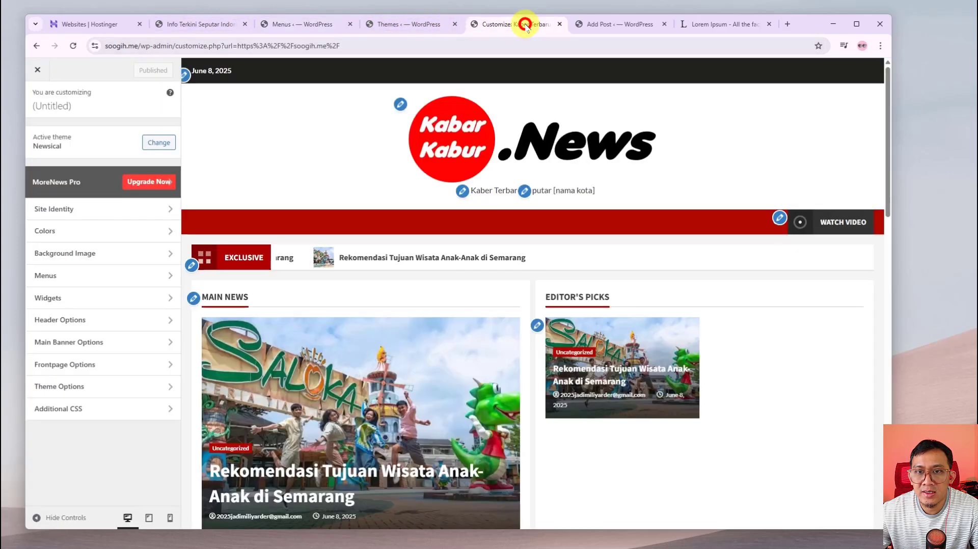
pyautogui.click(40, 73)
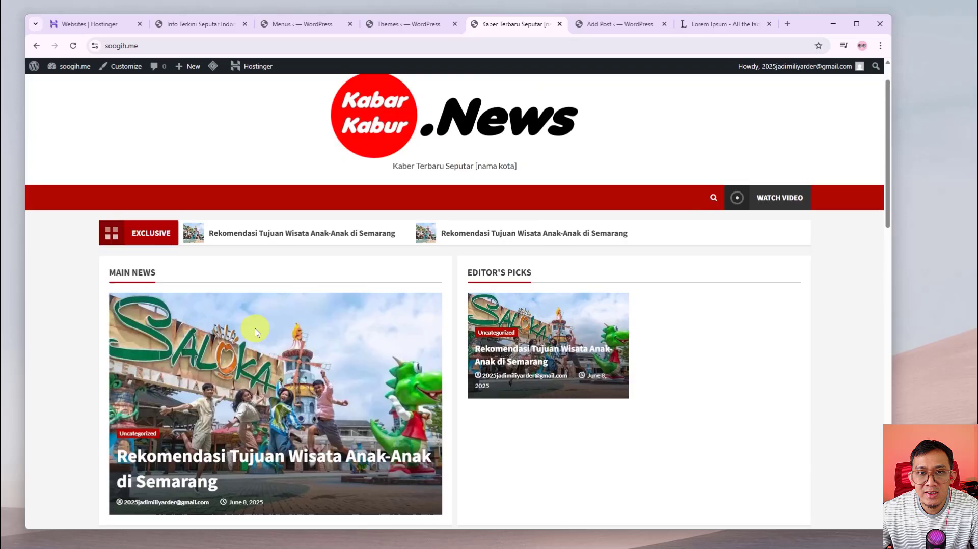
pyautogui.scroll(1, 256, 332)
pyautogui.rightClick(94, 188)
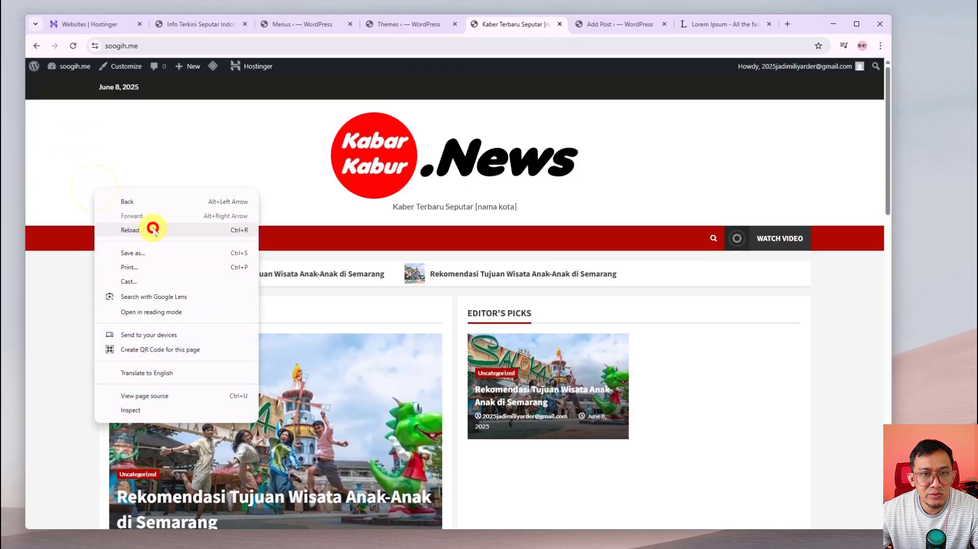
pyautogui.click(152, 230)
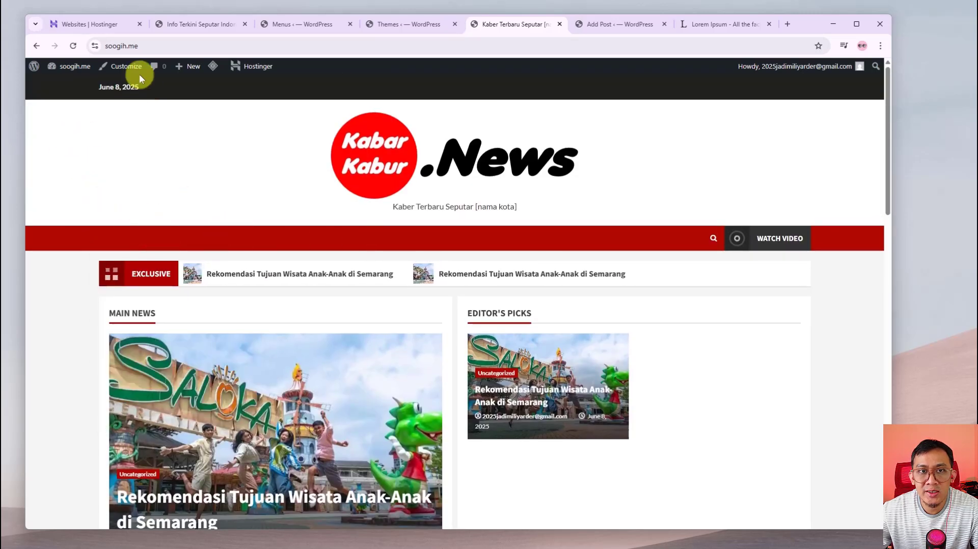
pyautogui.click(109, 70)
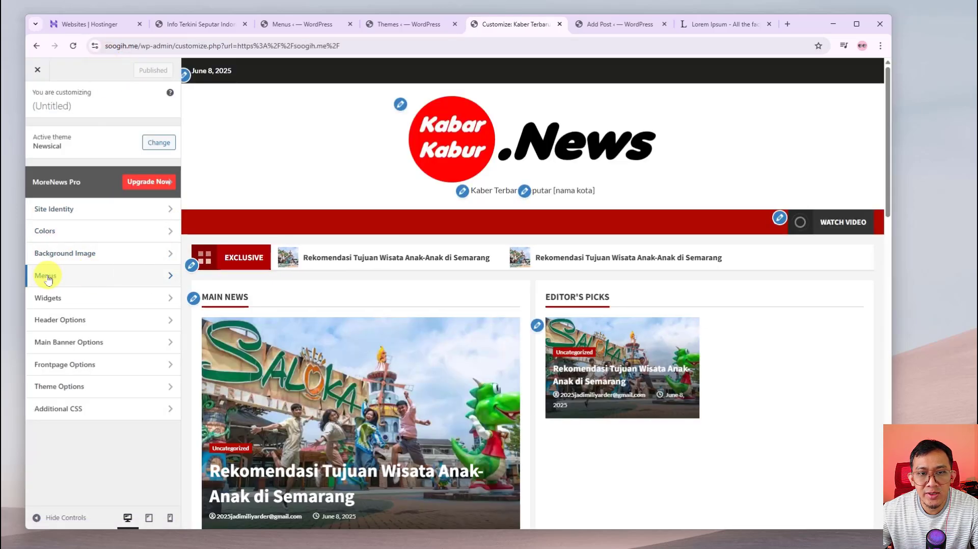
# In the Customizer, add Teknologi, Pariwisata, Berita Kriminal and Uncategorized category links to Menu Utama
pyautogui.click(47, 277)
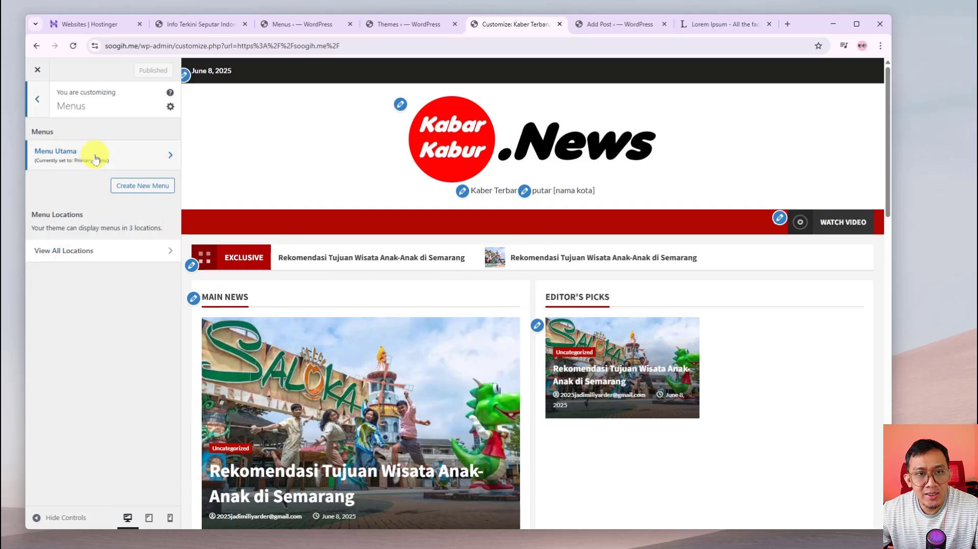
pyautogui.click(171, 156)
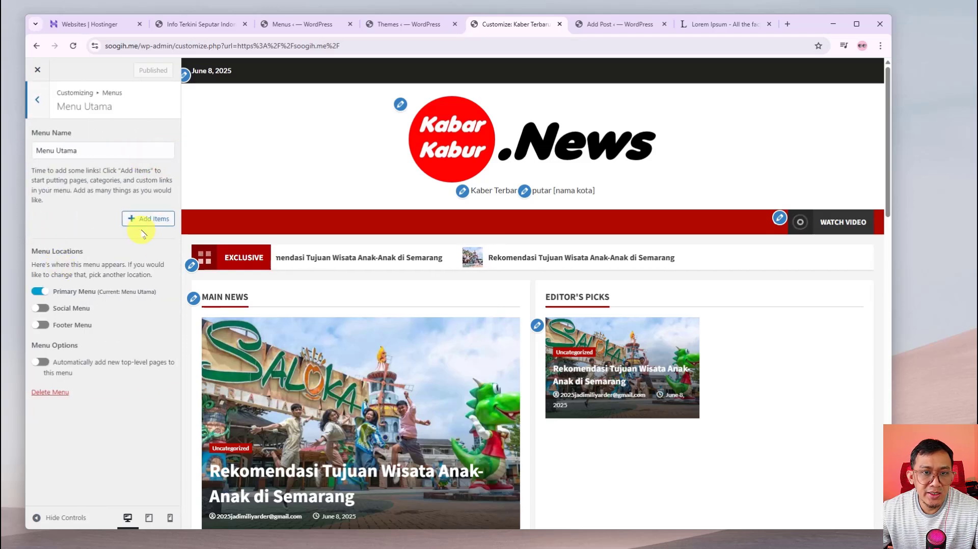
pyautogui.click(155, 219)
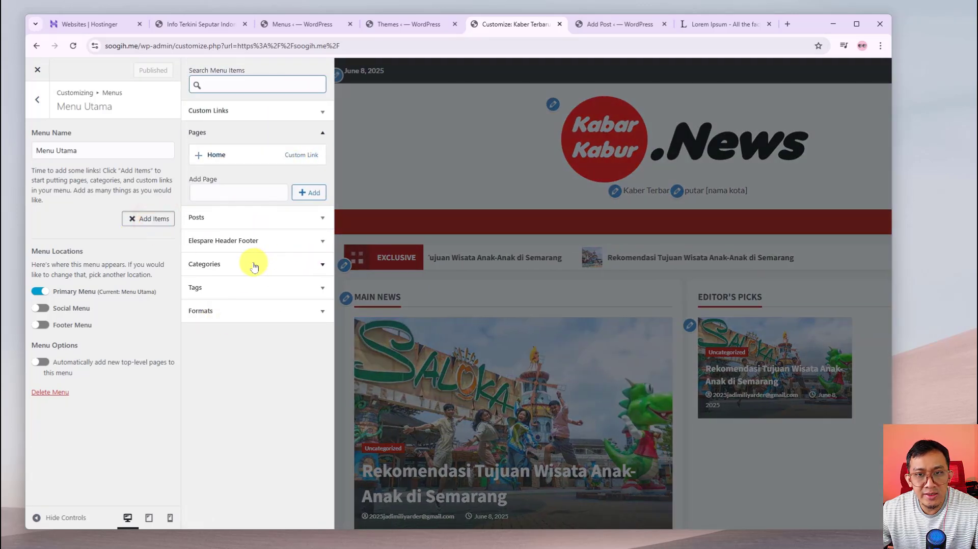
pyautogui.click(325, 265)
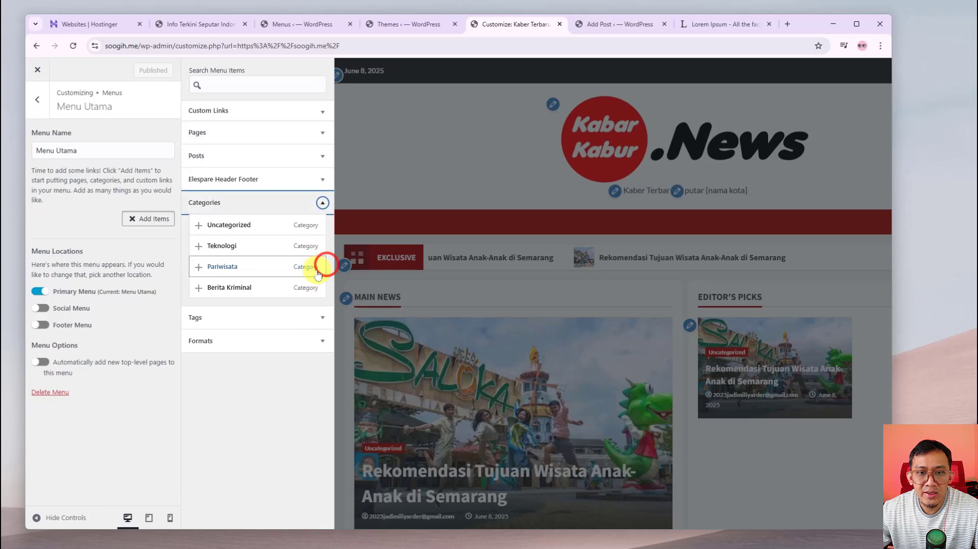
pyautogui.click(204, 249)
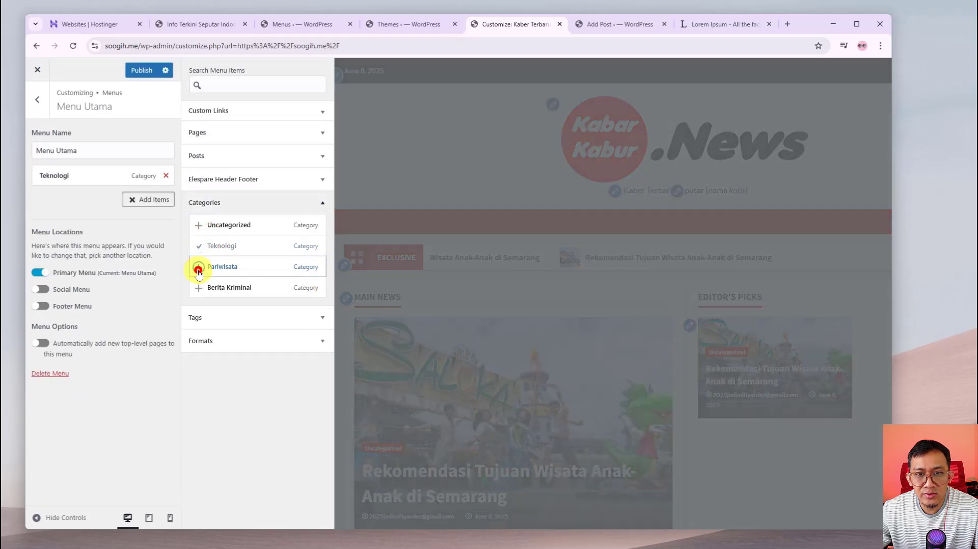
pyautogui.click(198, 270)
pyautogui.click(199, 288)
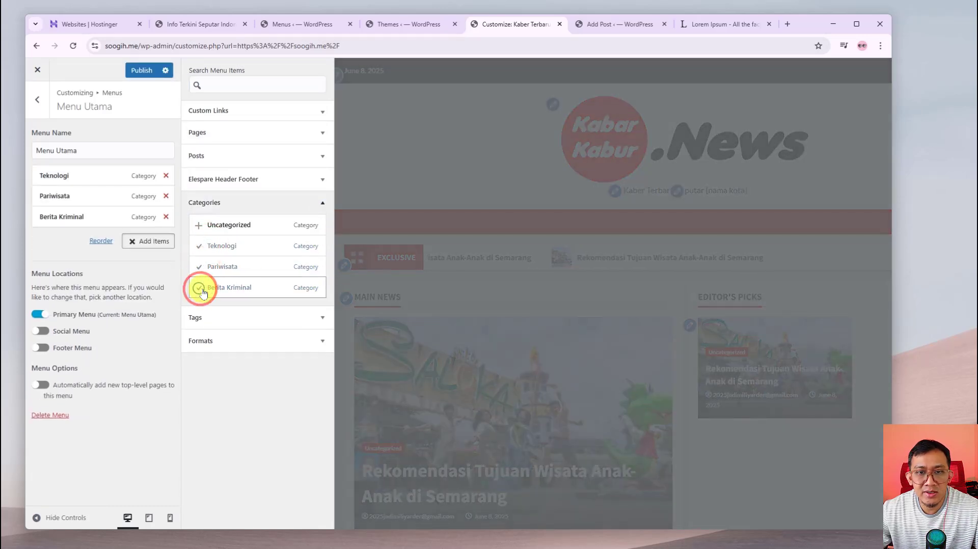
pyautogui.click(199, 230)
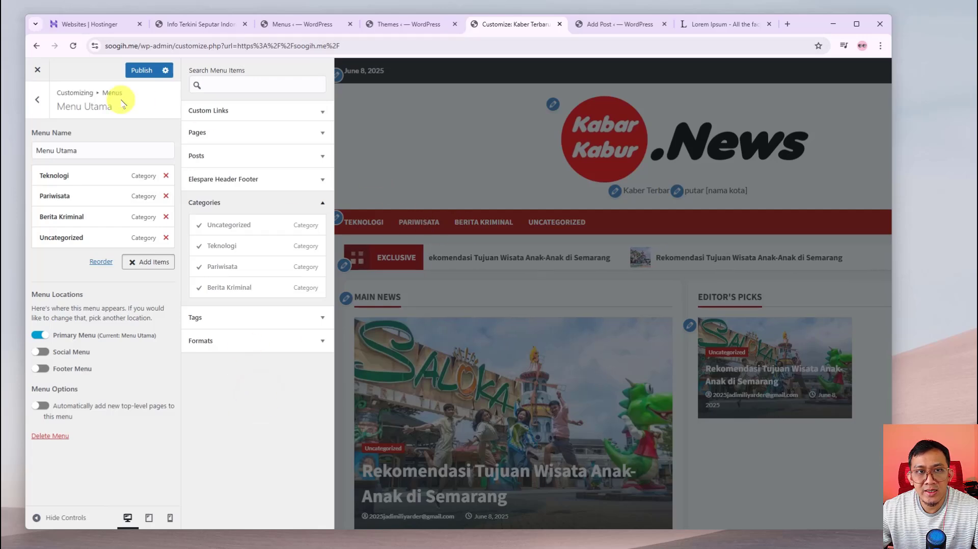
pyautogui.click(35, 108)
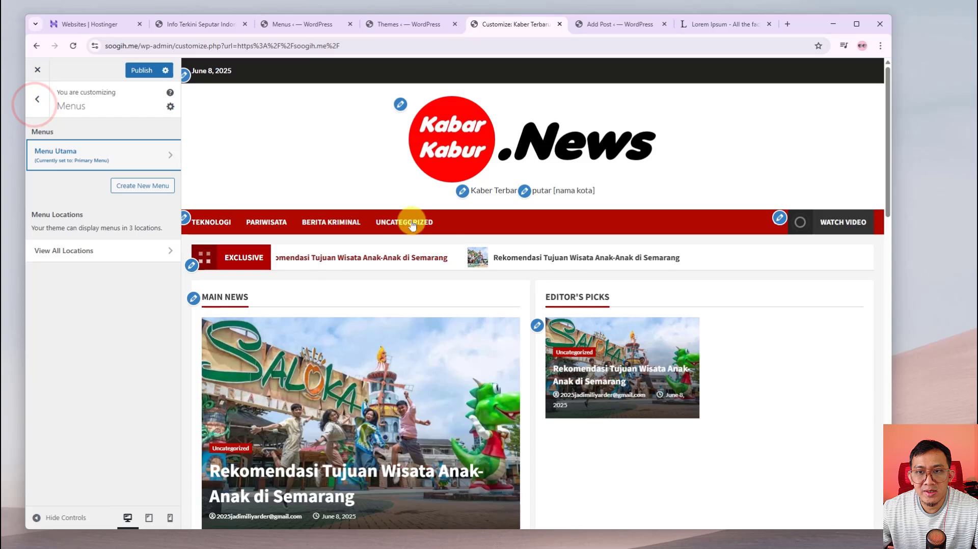
# Publish the pending menu changes and delete the Teknologi item from Menu Utama
pyautogui.click(142, 71)
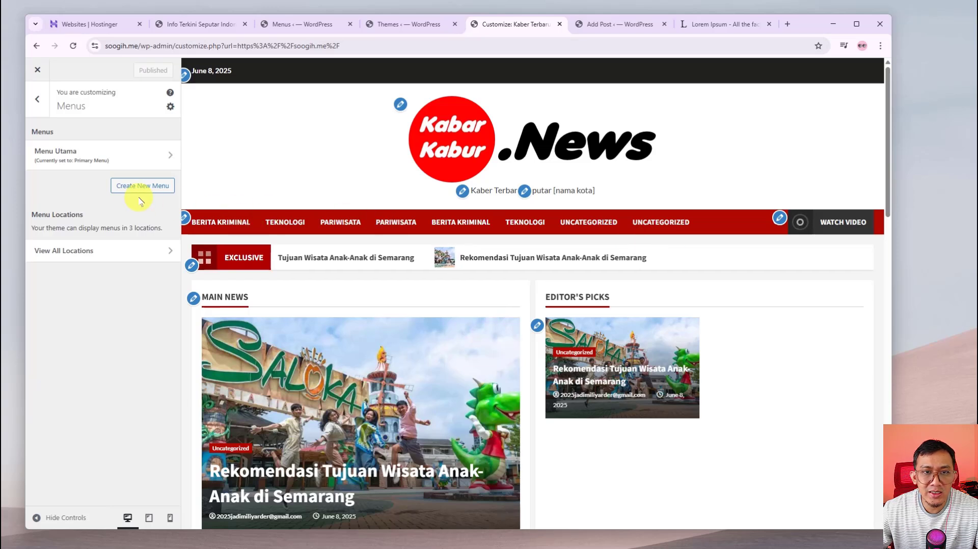
pyautogui.click(119, 155)
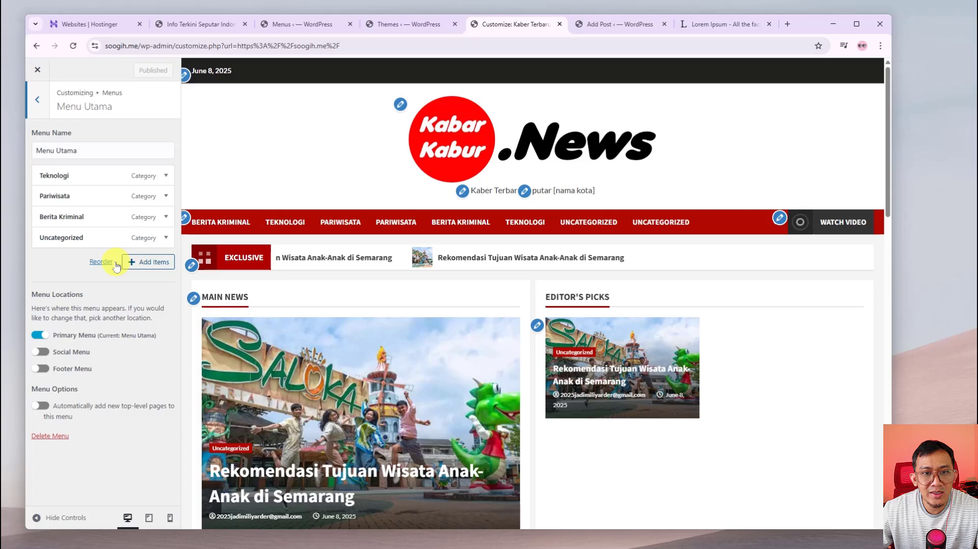
pyautogui.click(166, 176)
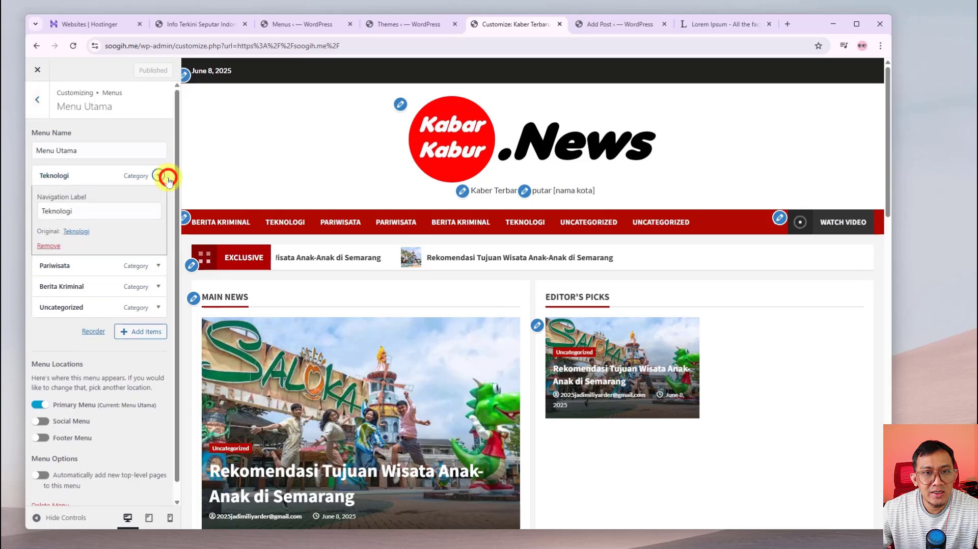
pyautogui.click(50, 246)
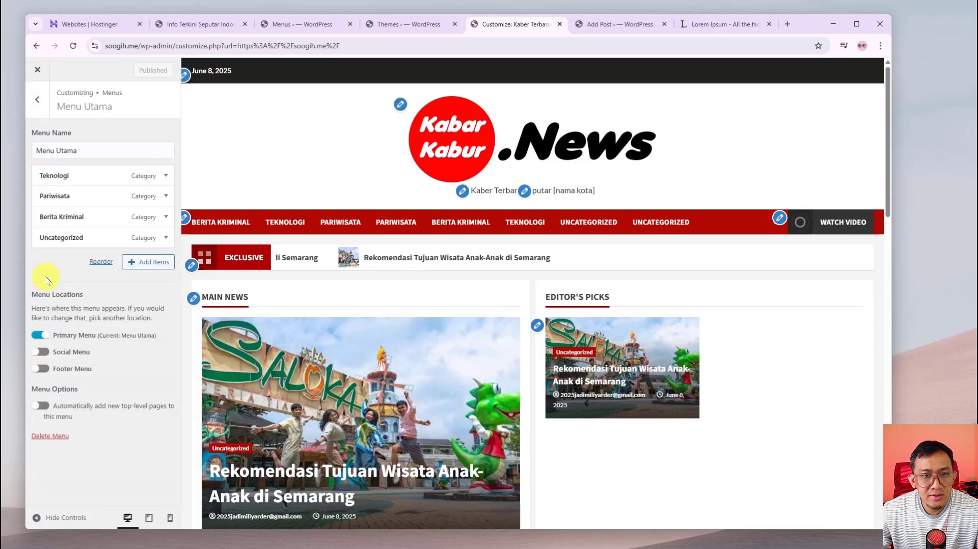
# Remove the duplicate Uncategorized, Berita Kriminal, Pariwisata and Teknologi links from Menu Utama and publish
pyautogui.click(150, 263)
pyautogui.click(166, 238)
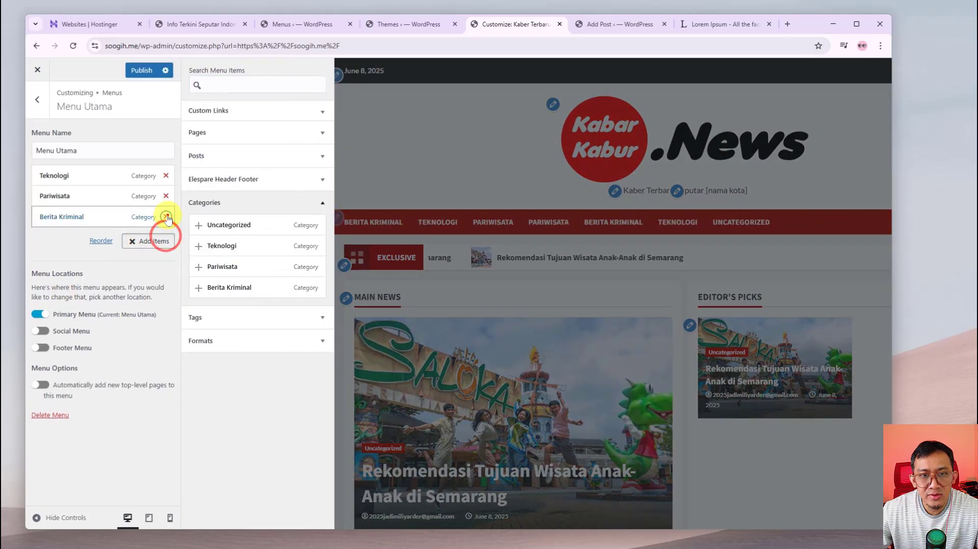
pyautogui.click(166, 216)
pyautogui.click(166, 196)
pyautogui.click(166, 175)
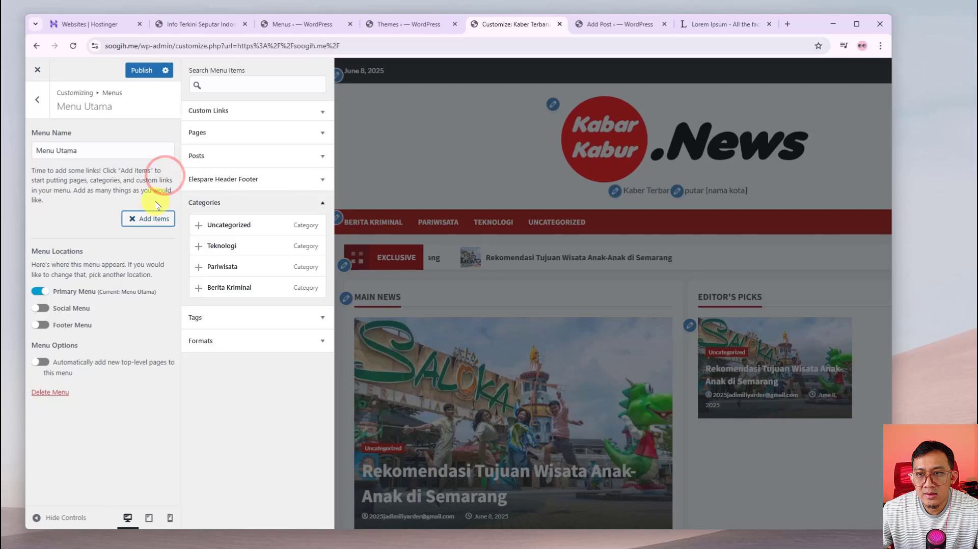
pyautogui.click(69, 221)
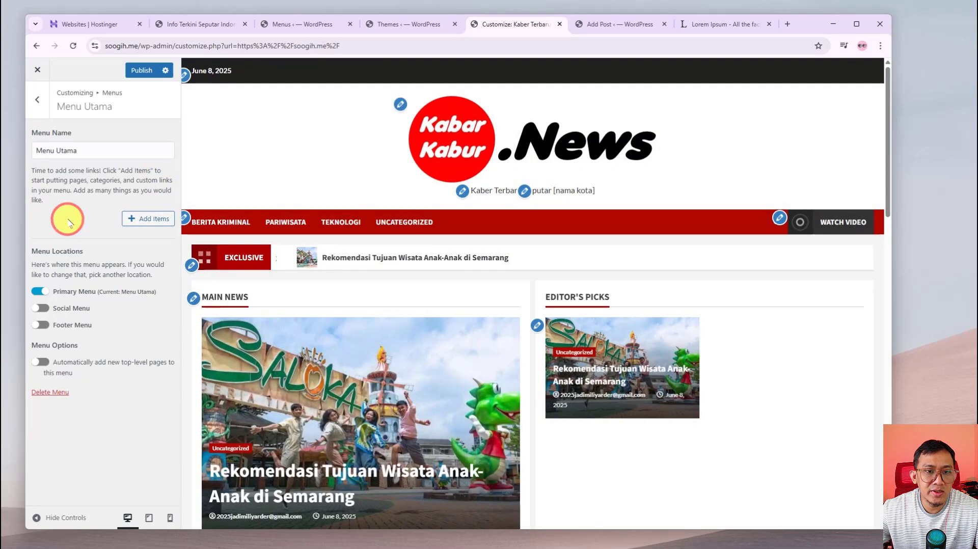
pyautogui.click(144, 75)
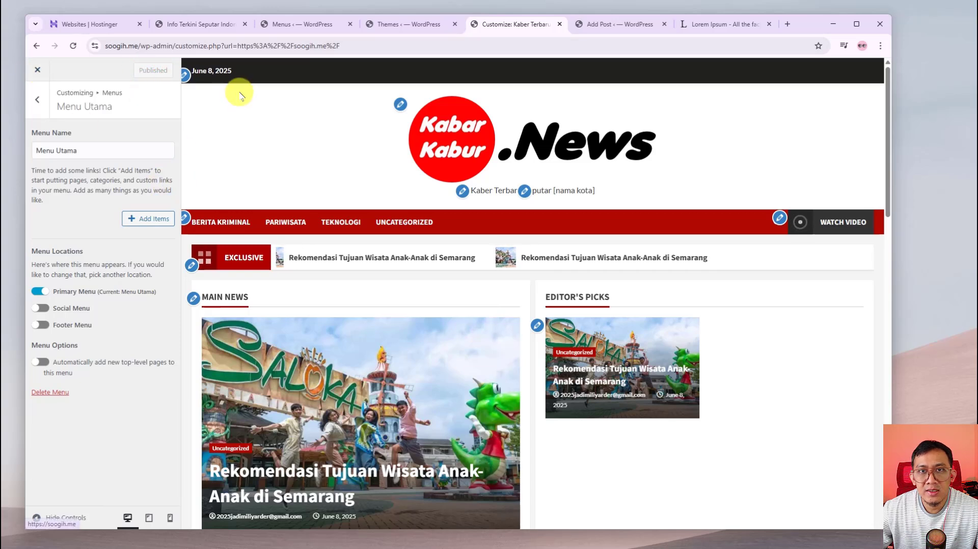
# Leave the Customizer and reload the live site homepage
pyautogui.click(46, 70)
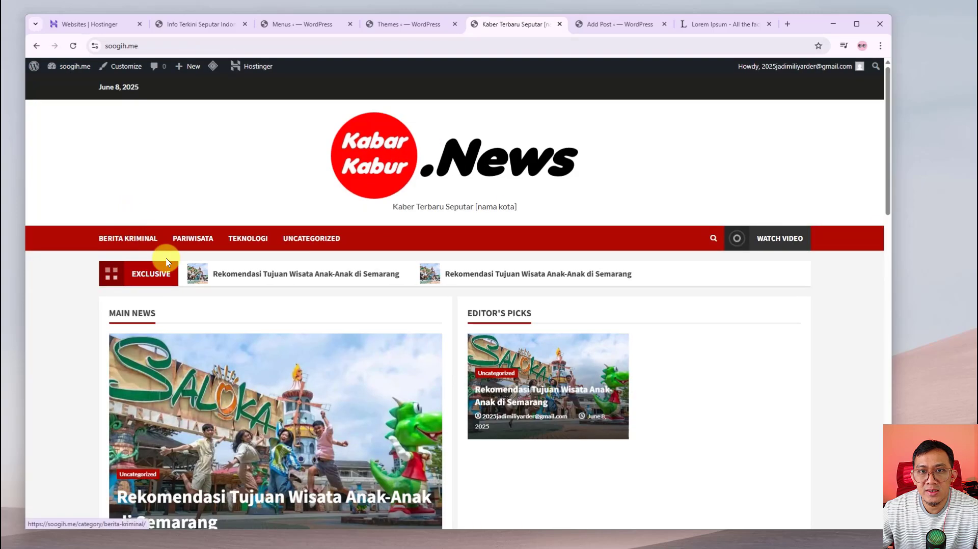
pyautogui.rightClick(233, 184)
pyautogui.click(270, 226)
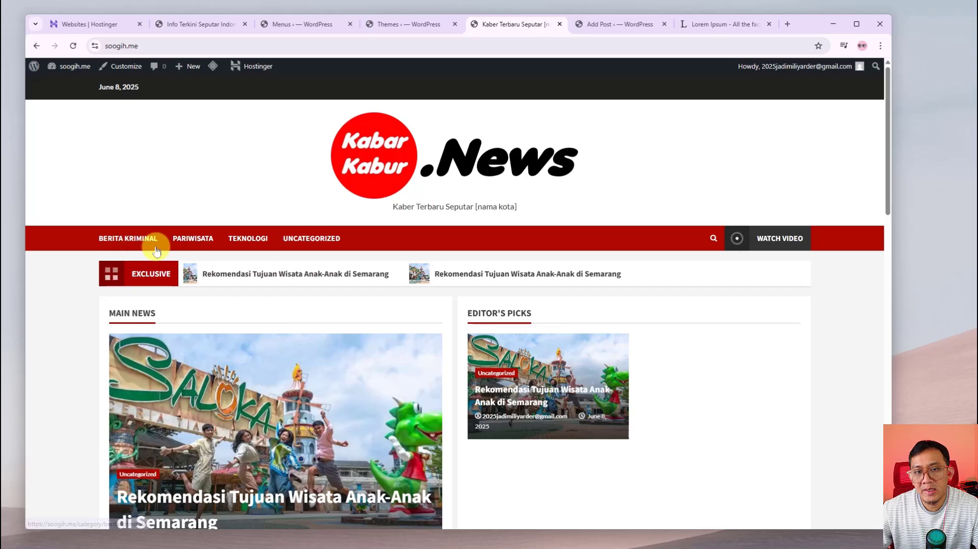
# Open the Semarang children's-attractions post and check that it is still under Uncategorized
pyautogui.scroll(-2, 71, 351)
pyautogui.scroll(-2, 71, 351)
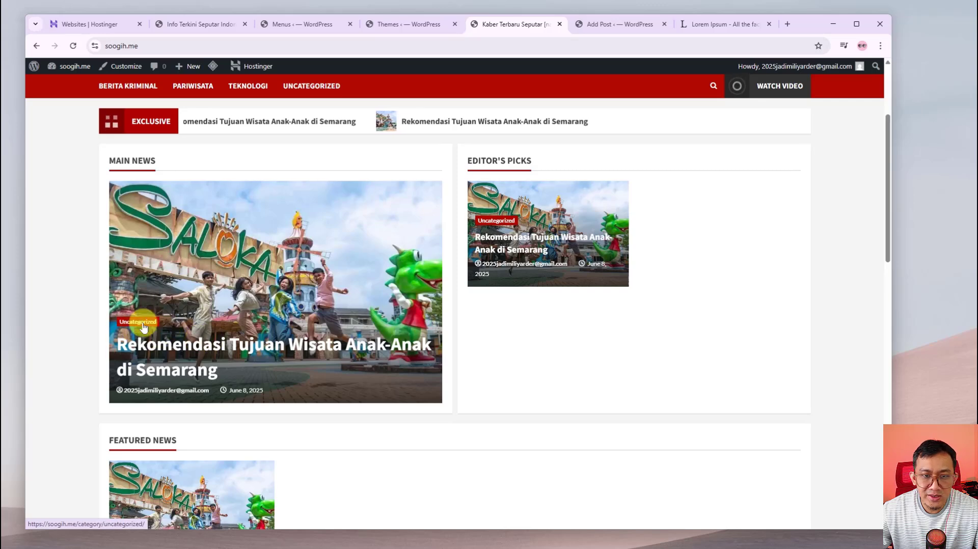
pyautogui.click(226, 342)
pyautogui.scroll(-5, 229, 343)
pyautogui.scroll(-12, 236, 351)
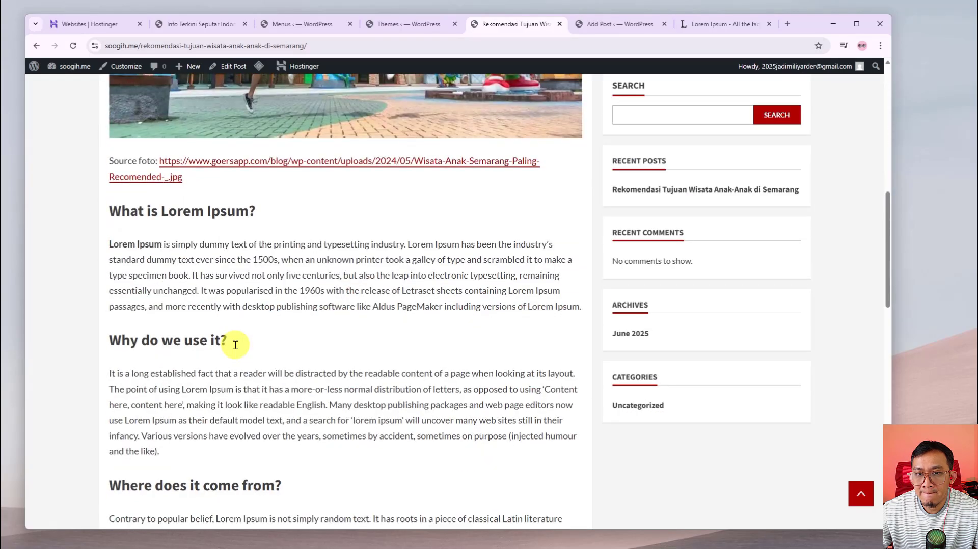
pyautogui.scroll(5, 244, 352)
pyautogui.scroll(12, 246, 352)
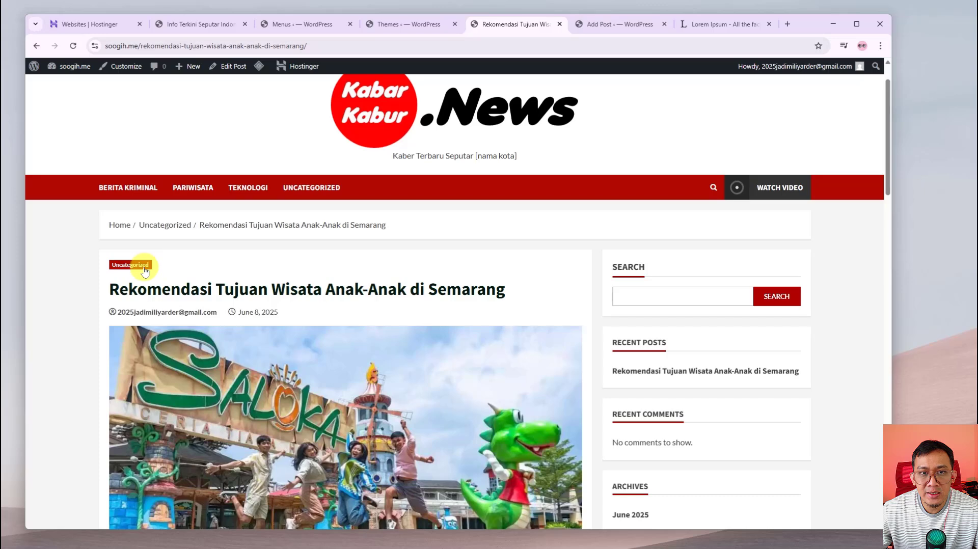
# Quick Edit the Semarang children's-attractions post, replacing Uncategorized with Pariwisata
pyautogui.click(292, 24)
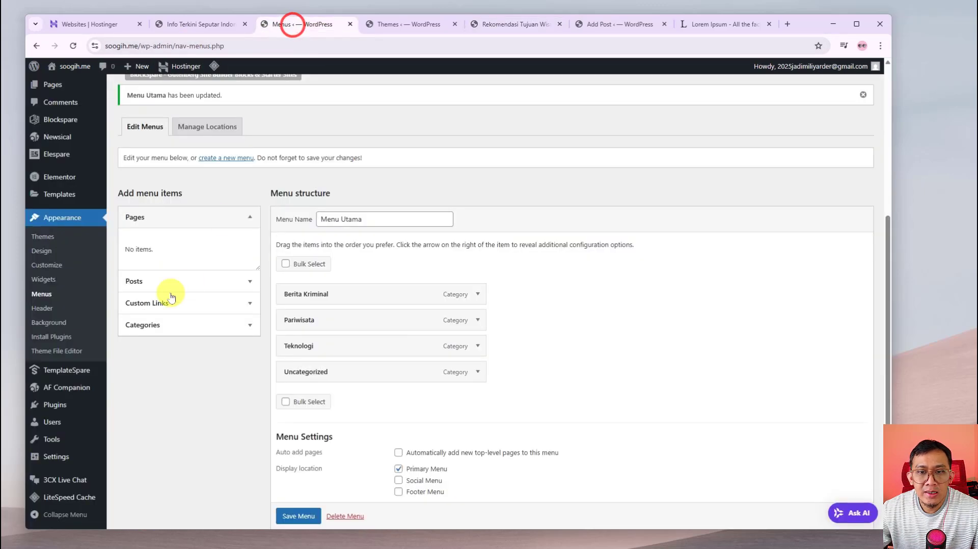
pyautogui.scroll(5, 65, 197)
pyautogui.click(50, 131)
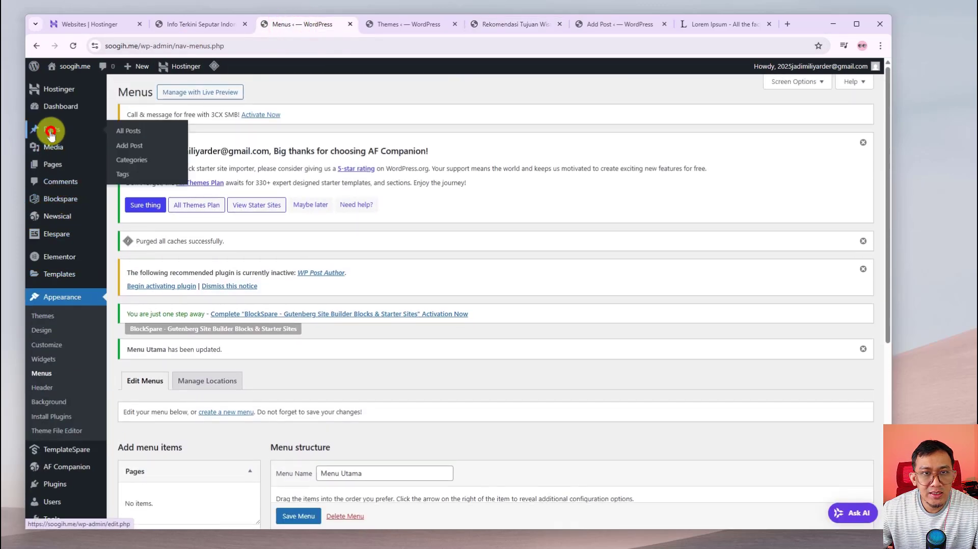
pyautogui.scroll(-1, 183, 403)
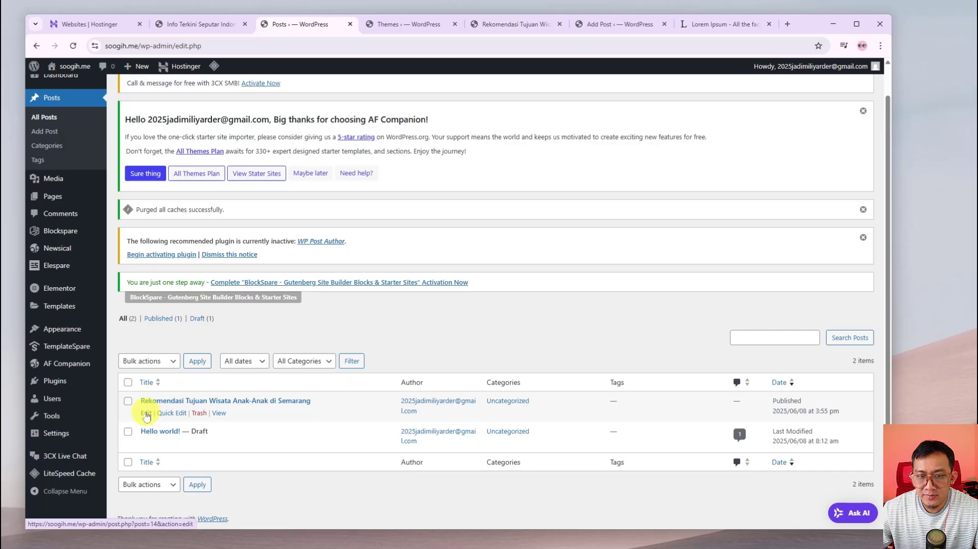
pyautogui.click(169, 415)
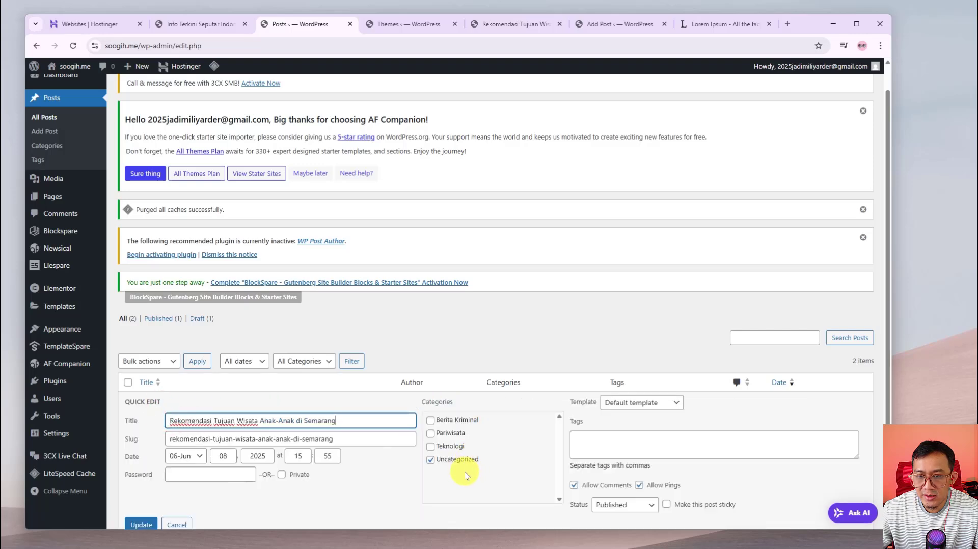
pyautogui.scroll(-2, 448, 458)
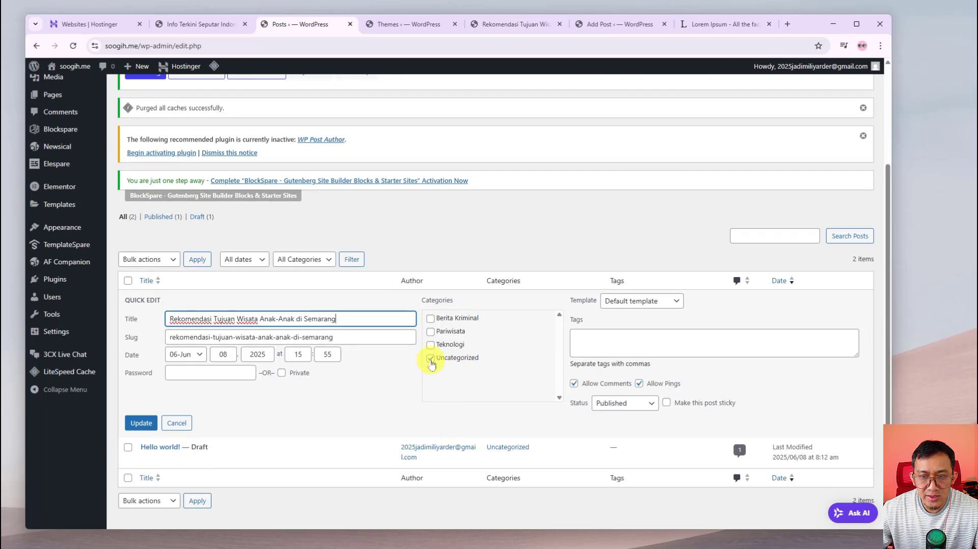
pyautogui.click(430, 360)
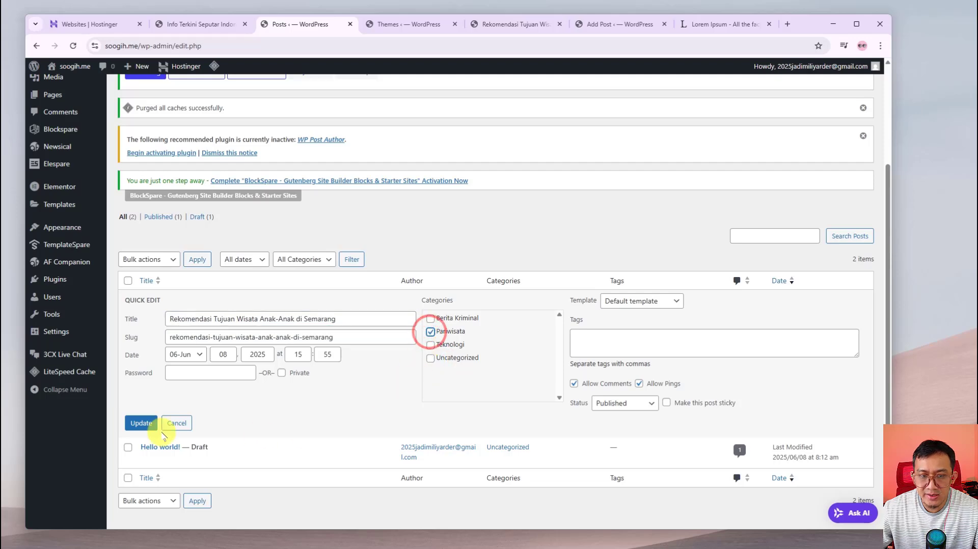
pyautogui.click(141, 422)
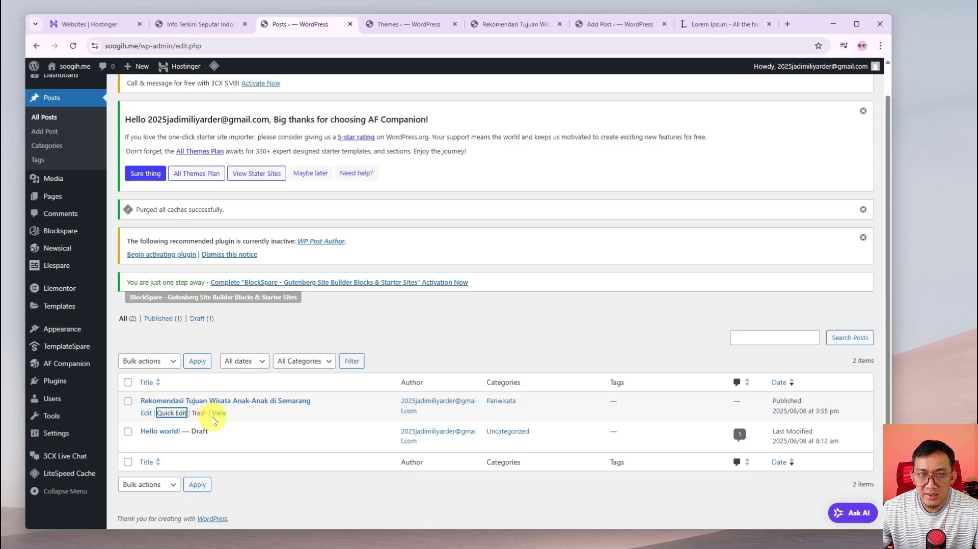
pyautogui.click(500, 30)
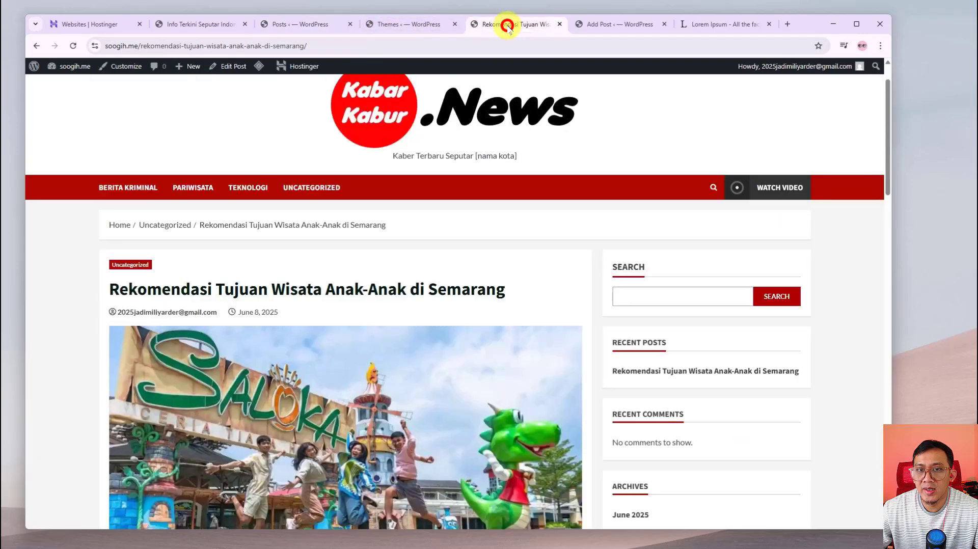
pyautogui.rightClick(56, 247)
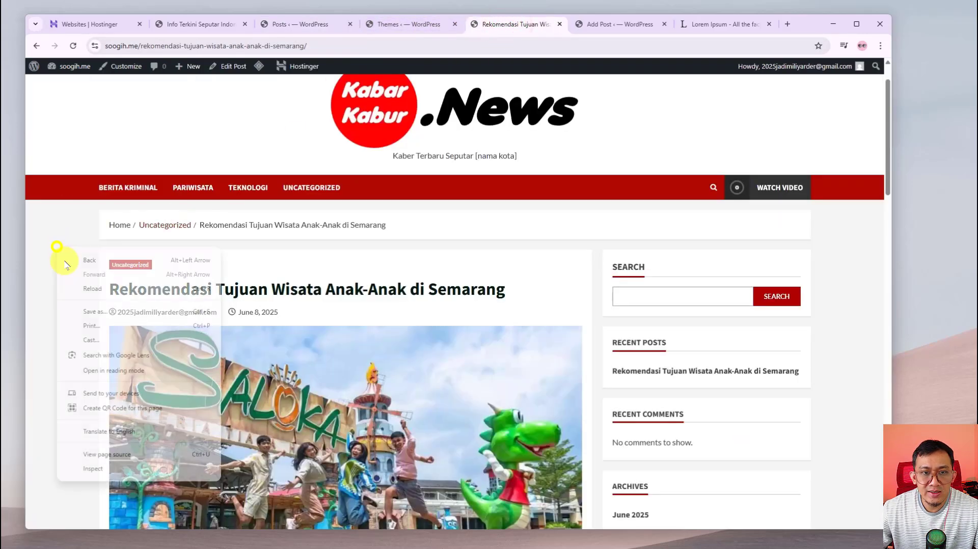
pyautogui.click(93, 288)
pyautogui.scroll(-5, 69, 285)
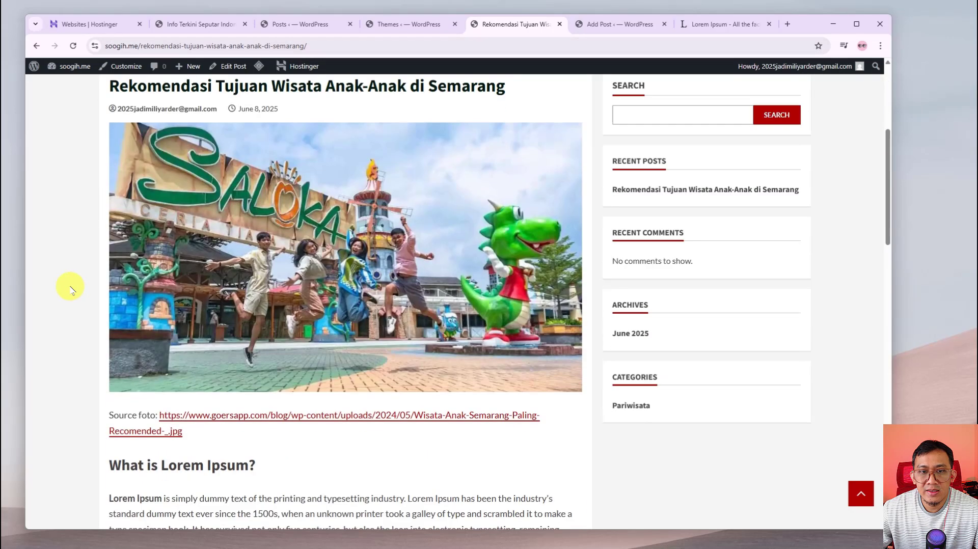
pyautogui.scroll(5, 201, 407)
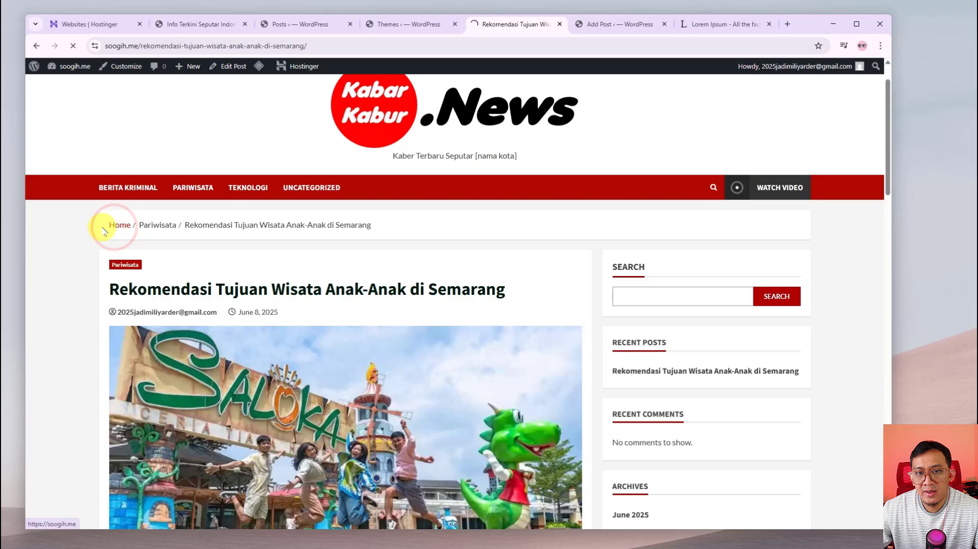
pyautogui.scroll(-4, 90, 228)
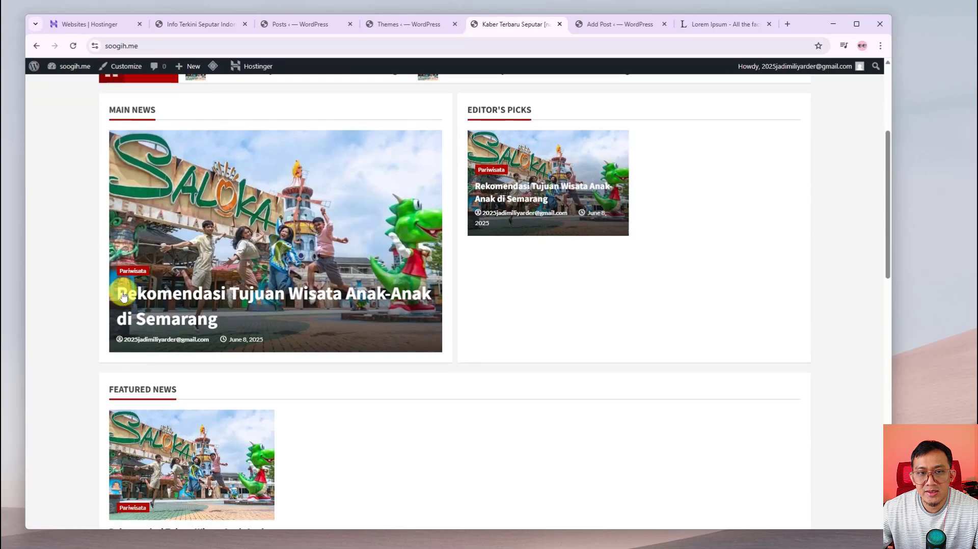
pyautogui.scroll(3, 106, 290)
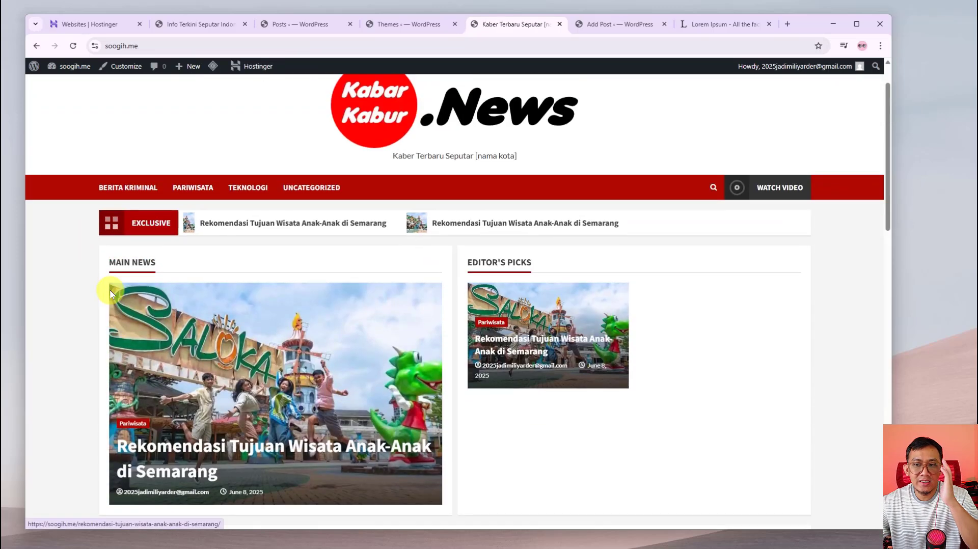
pyautogui.scroll(-4, 108, 303)
pyautogui.scroll(5, 115, 304)
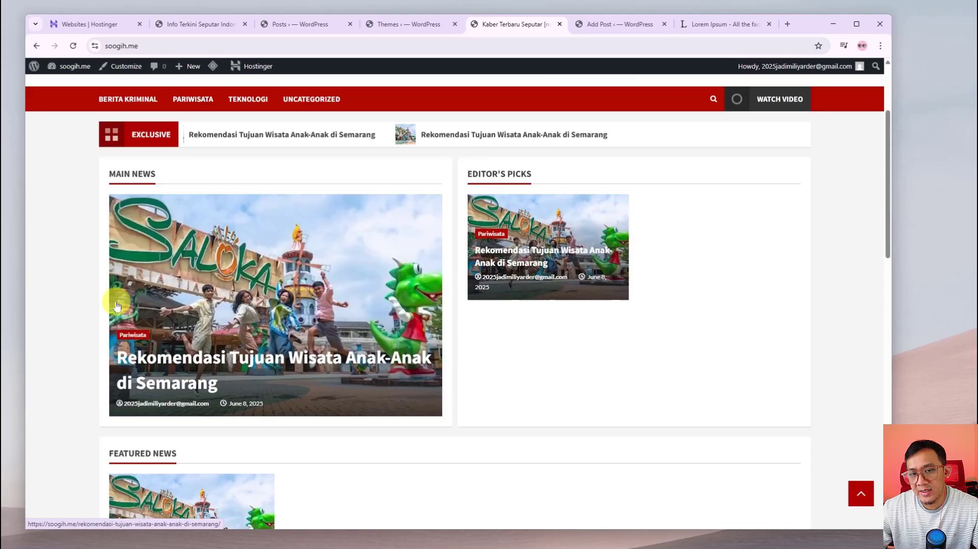
pyautogui.scroll(-4, 117, 306)
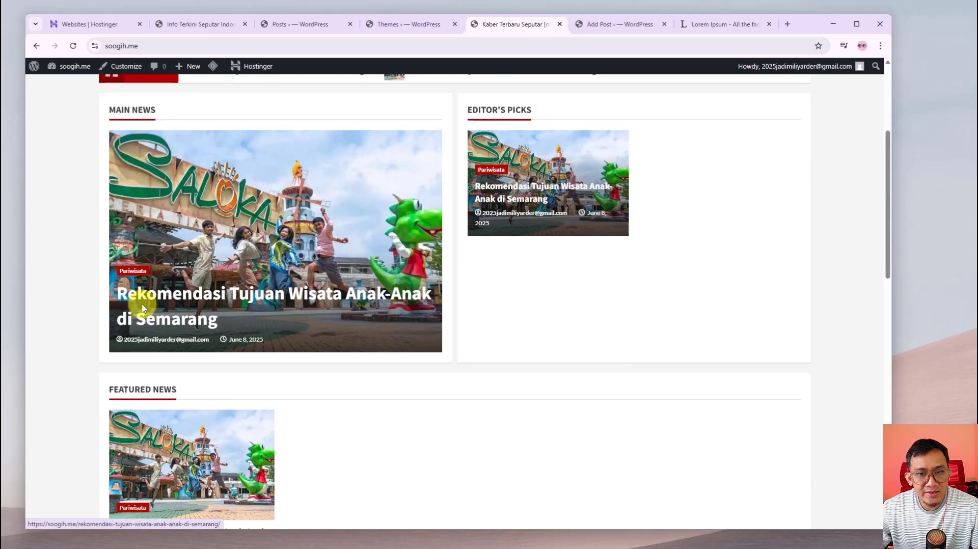
pyautogui.scroll(4, 140, 307)
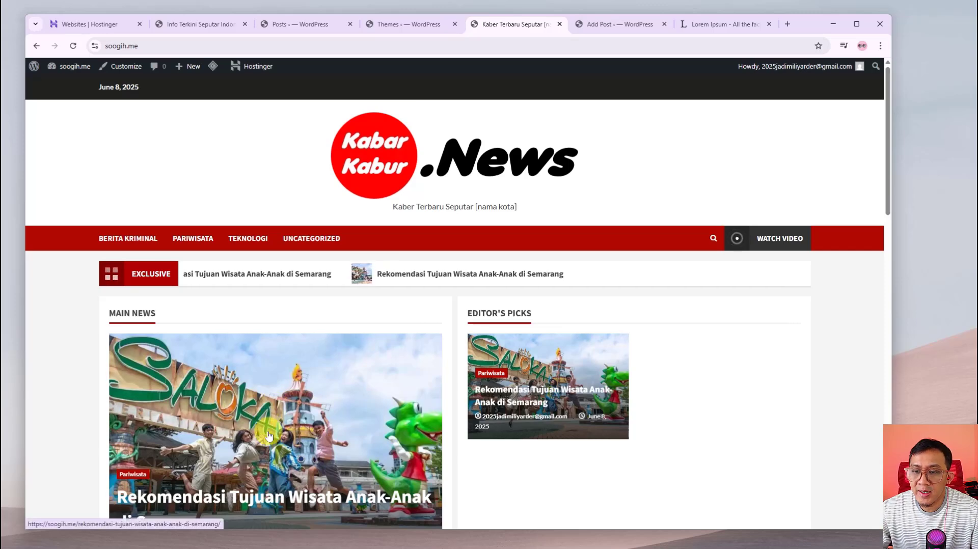
pyautogui.scroll(-8, 275, 438)
pyautogui.scroll(6, 279, 453)
pyautogui.scroll(-4, 279, 456)
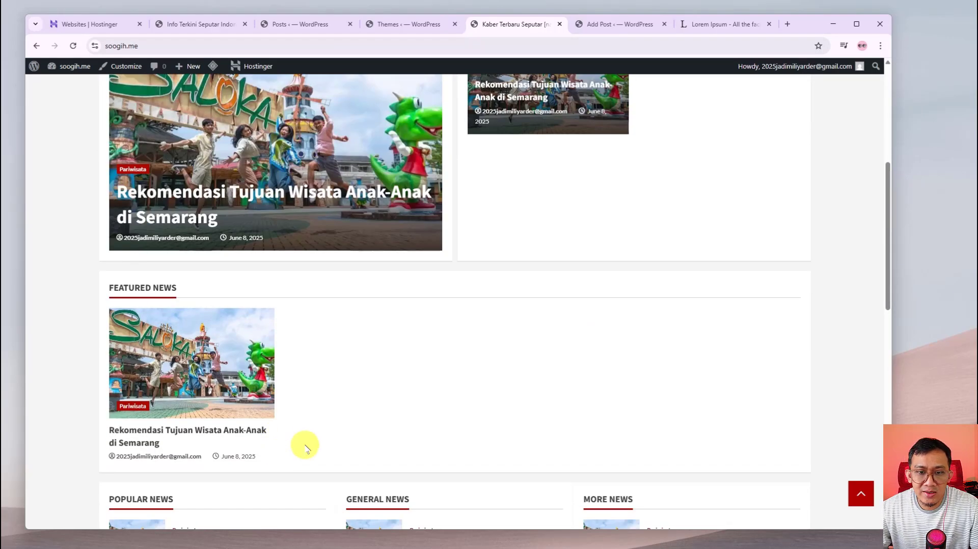
pyautogui.scroll(4, 306, 448)
pyautogui.scroll(-1, 252, 413)
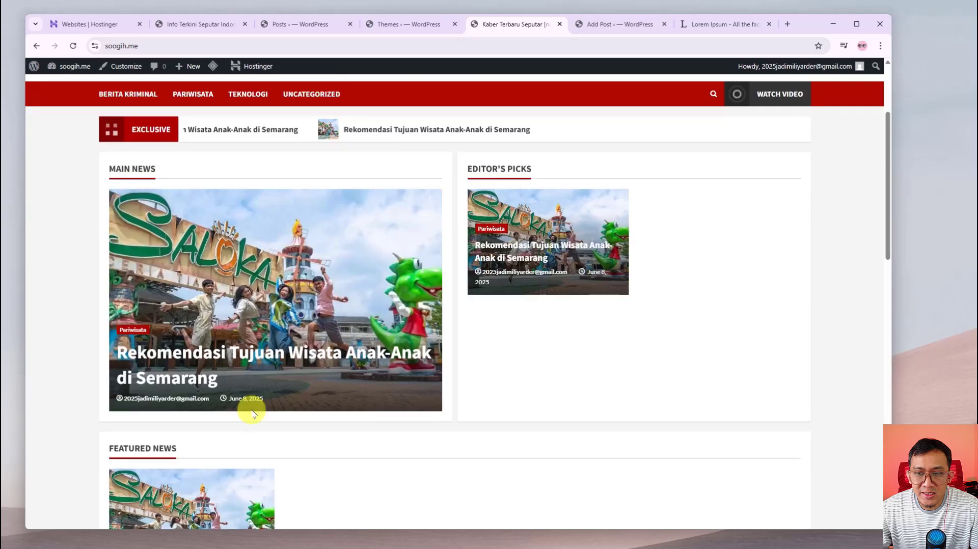
pyautogui.scroll(-3, 252, 413)
pyautogui.scroll(5, 251, 406)
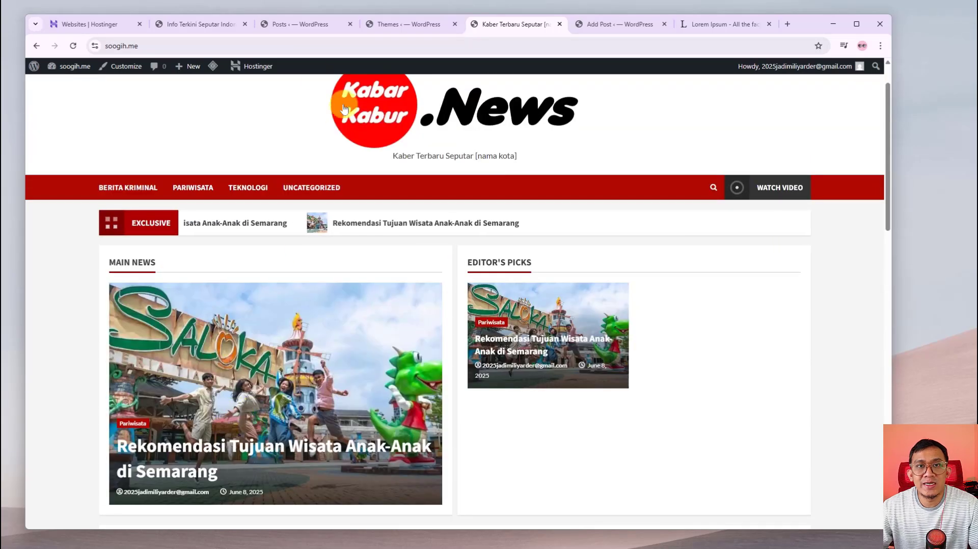
# Scroll through the test.soogih.me demo homepage, reviewing its Main News, Editor's Picks and Featured News sections
pyautogui.click(175, 24)
pyautogui.scroll(-5, 247, 327)
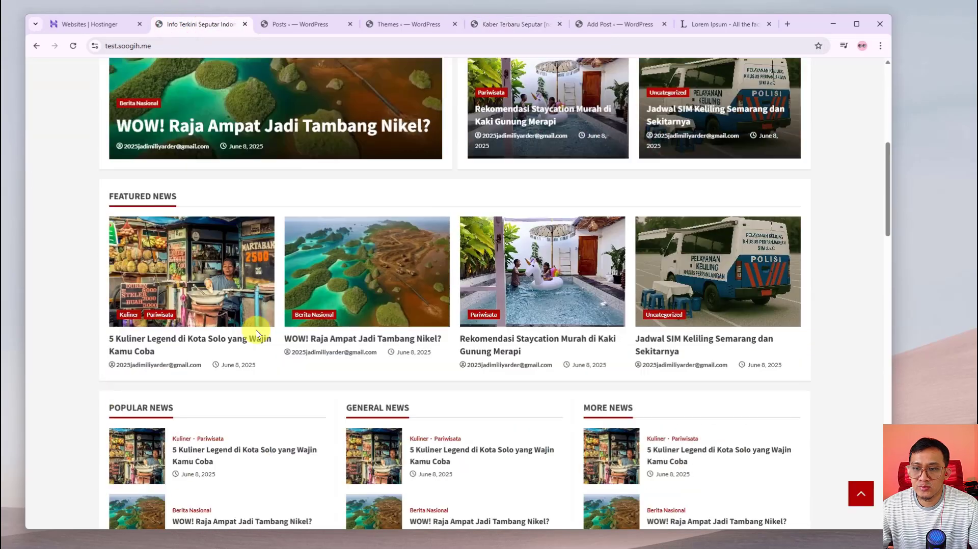
pyautogui.scroll(-3, 260, 336)
pyautogui.scroll(10, 265, 321)
pyautogui.scroll(-5, 267, 334)
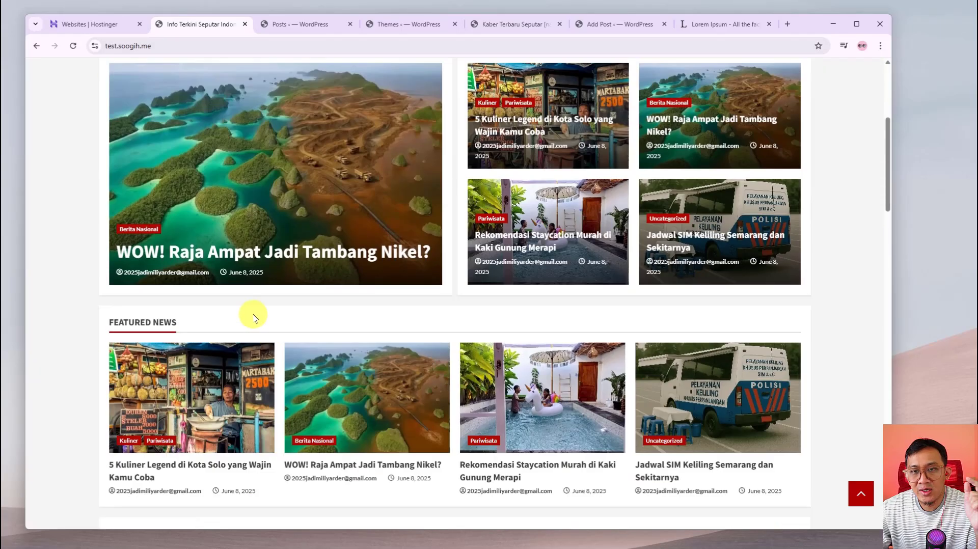
pyautogui.scroll(4, 252, 316)
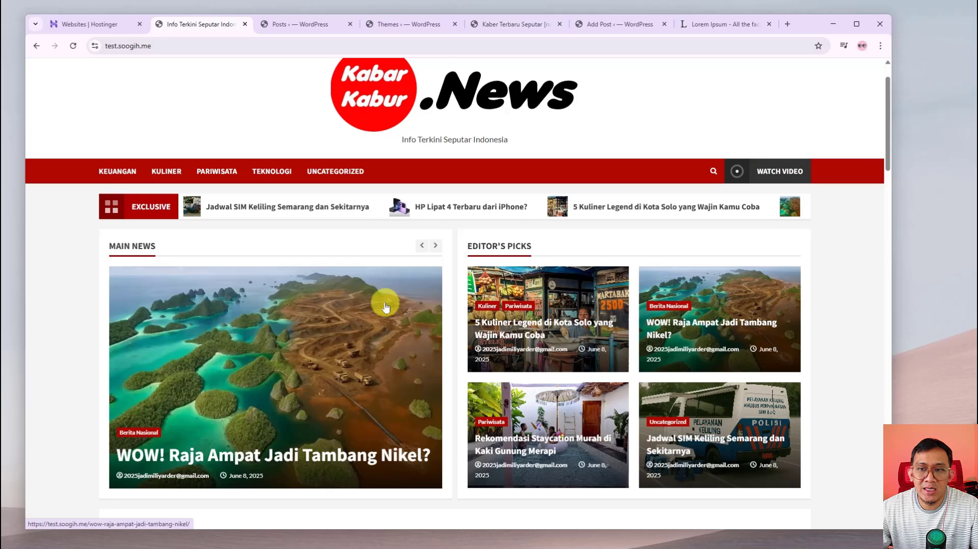
pyautogui.scroll(-4, 387, 316)
pyautogui.scroll(6, 387, 323)
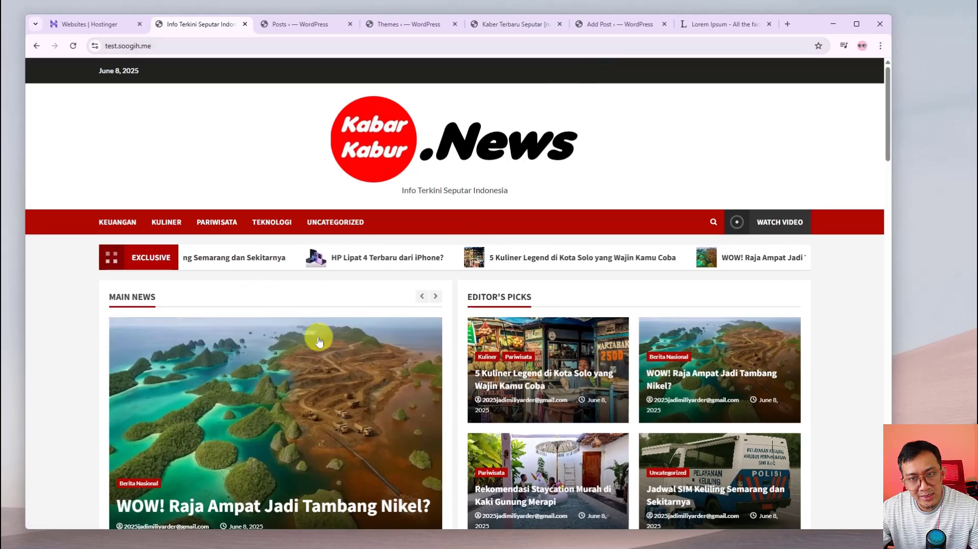
pyautogui.scroll(-2, 321, 357)
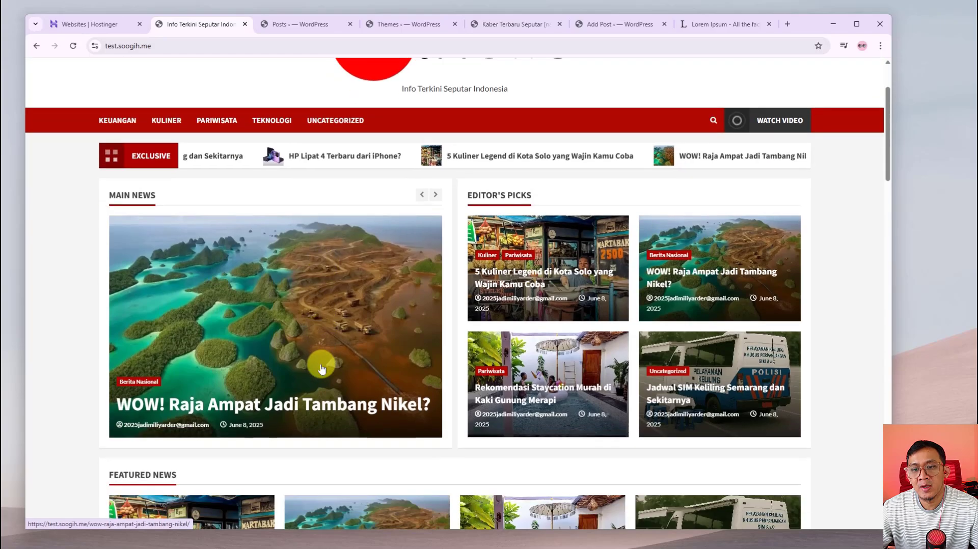
pyautogui.scroll(-3, 321, 365)
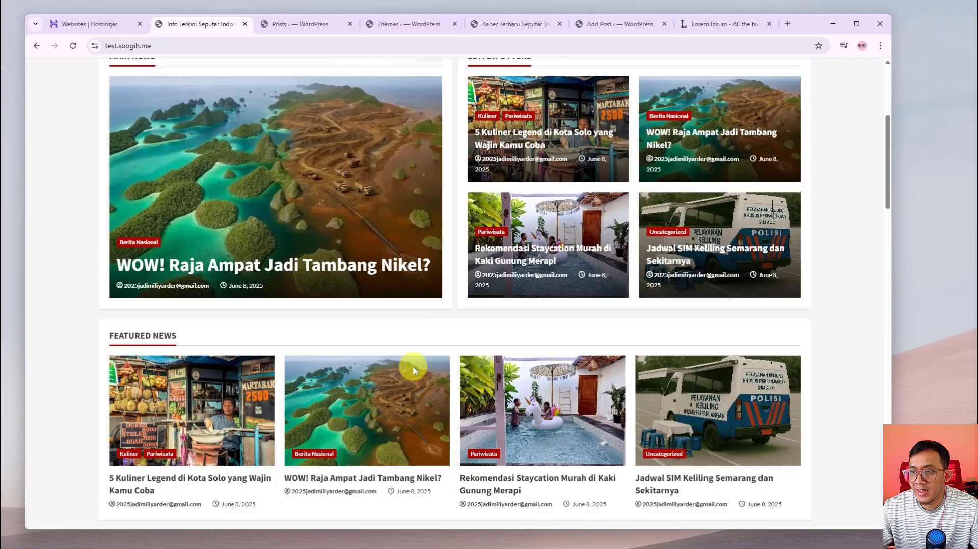
pyautogui.scroll(-11, 414, 371)
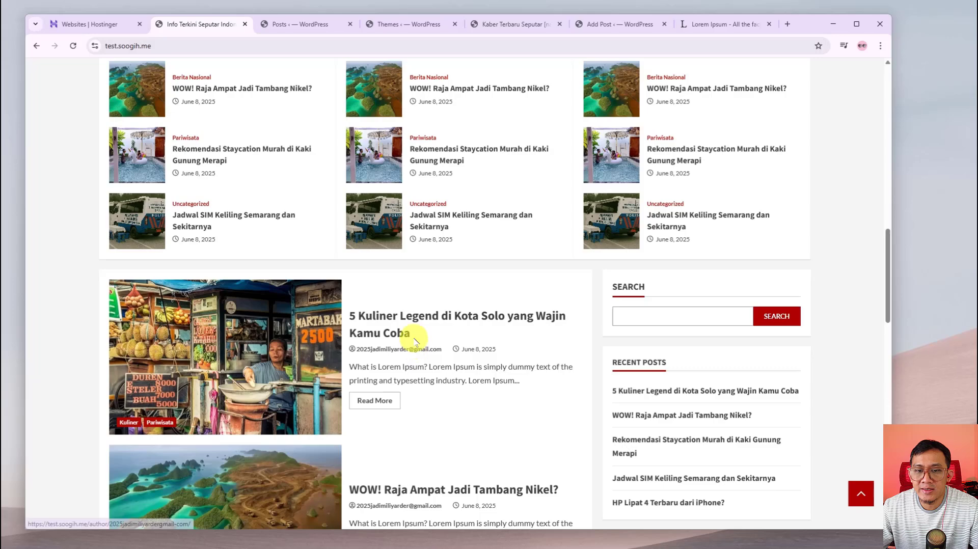
pyautogui.scroll(3, 417, 351)
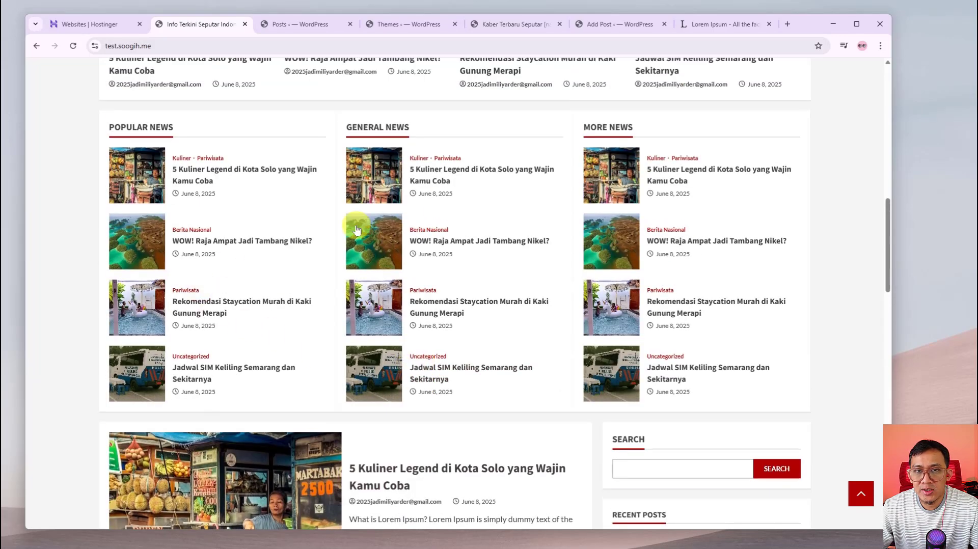
pyautogui.scroll(-7, 247, 326)
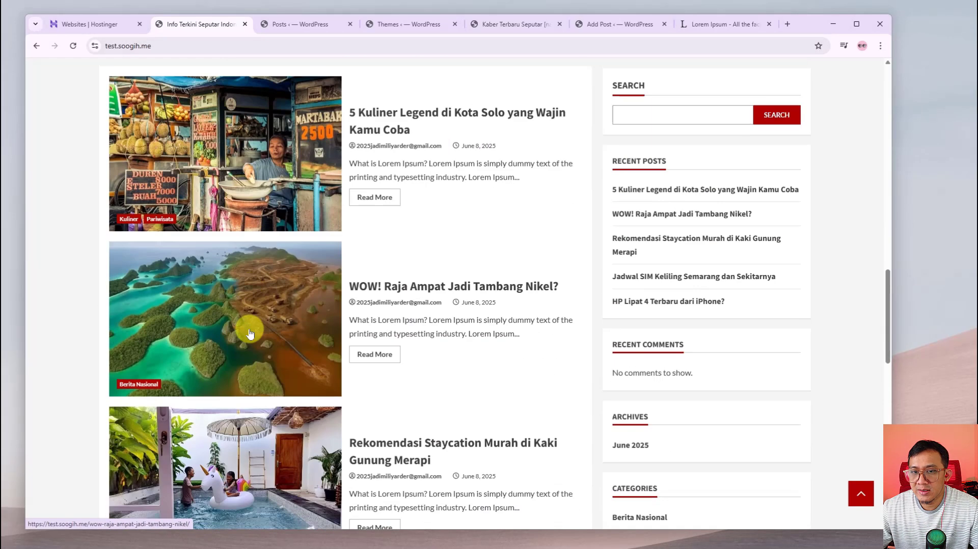
pyautogui.scroll(-10, 250, 333)
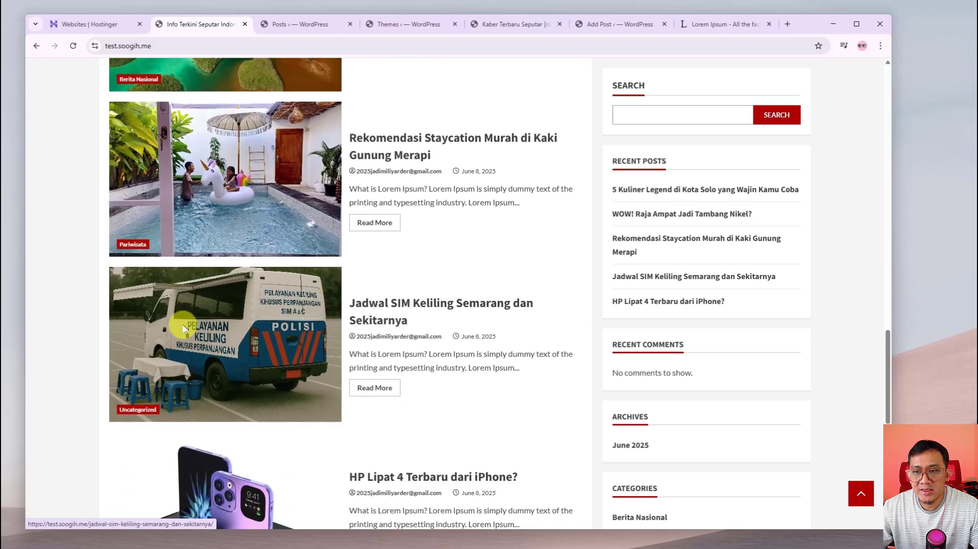
pyautogui.scroll(-5, 183, 331)
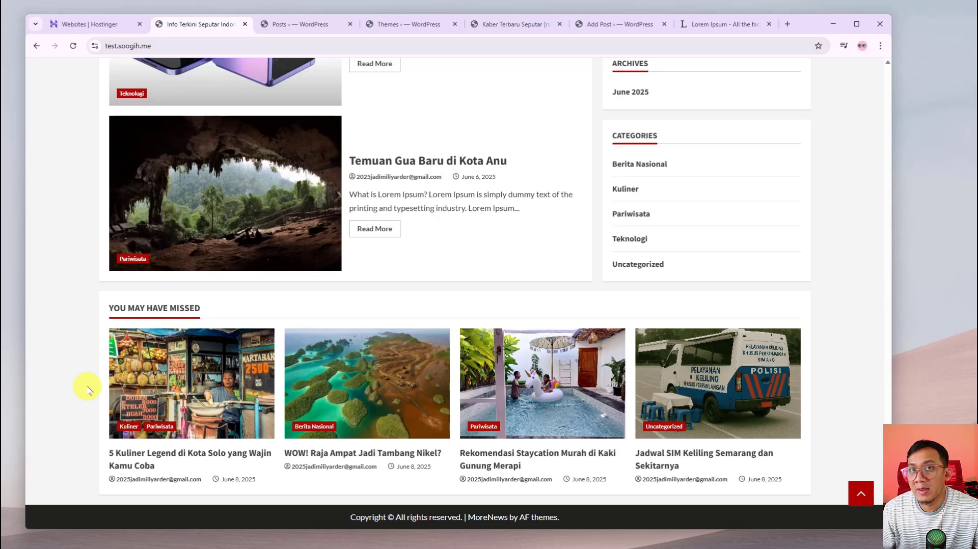
pyautogui.scroll(7, 70, 347)
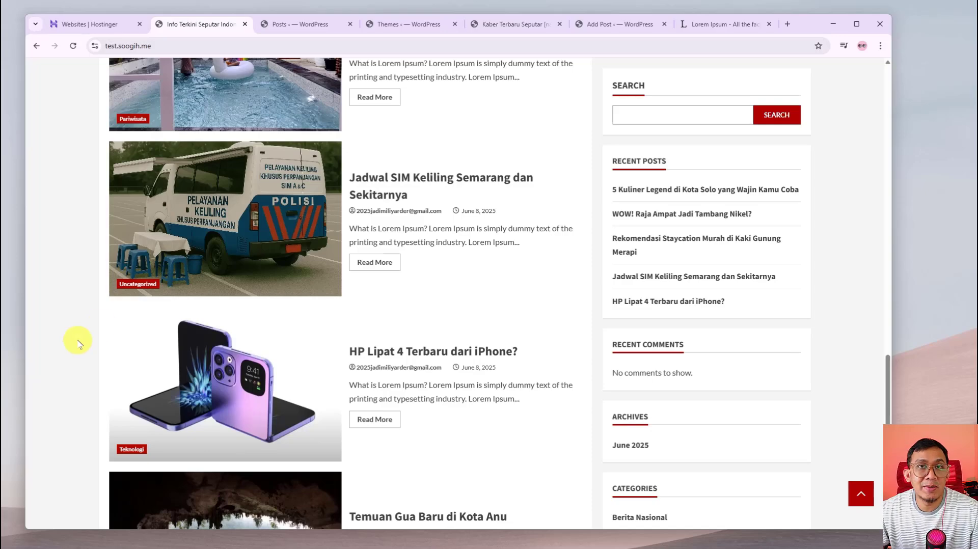
pyautogui.scroll(15, 71, 392)
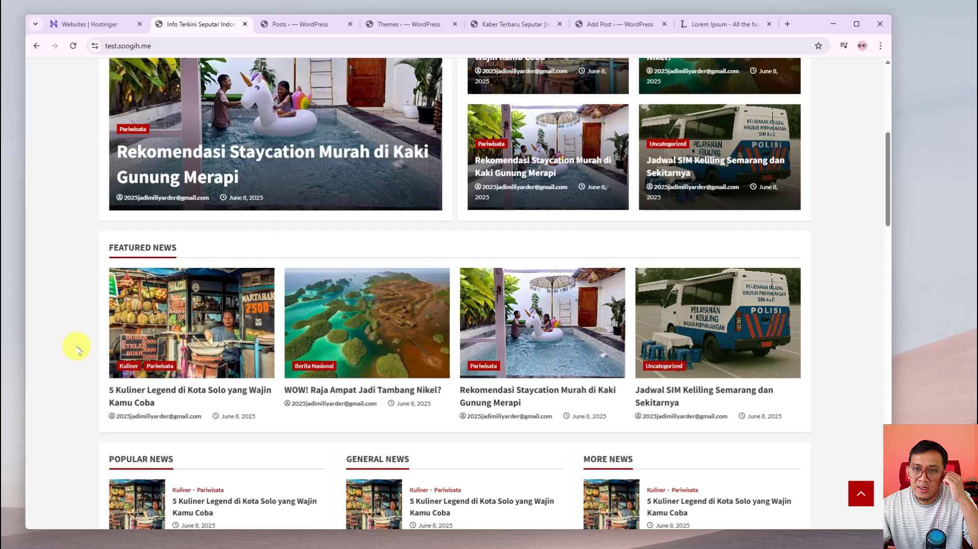
pyautogui.scroll(4, 80, 325)
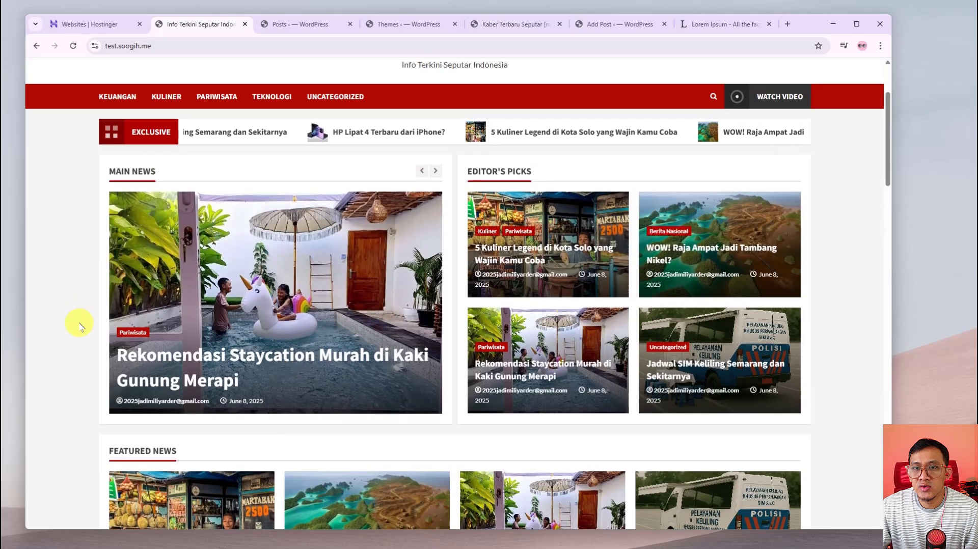
pyautogui.scroll(-1, 80, 324)
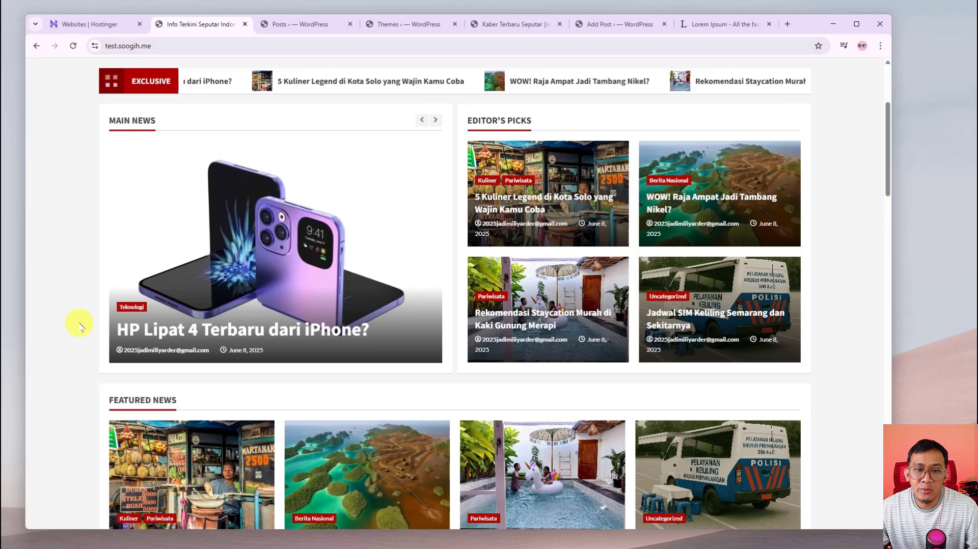
pyautogui.scroll(3, 79, 323)
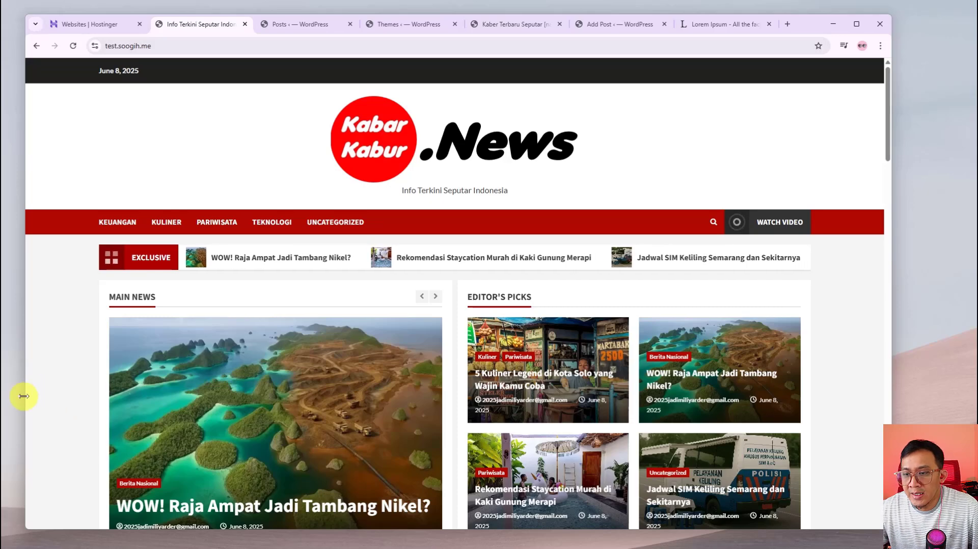
pyautogui.scroll(-5, 59, 396)
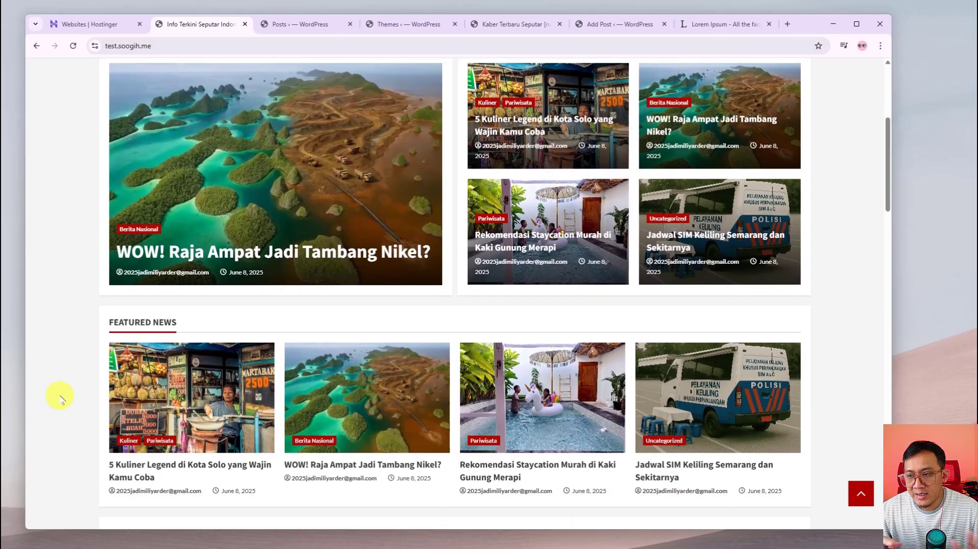
pyautogui.scroll(3, 61, 392)
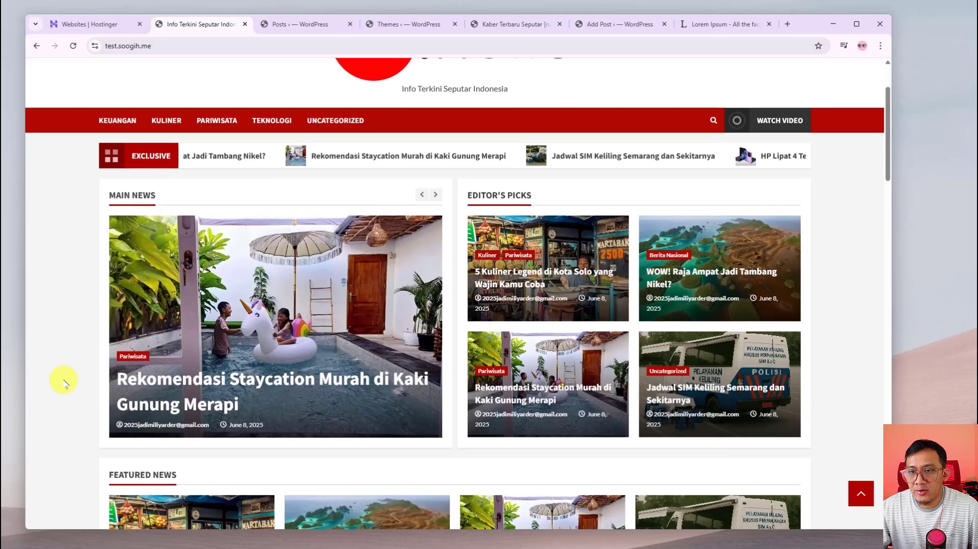
pyautogui.scroll(2, 63, 382)
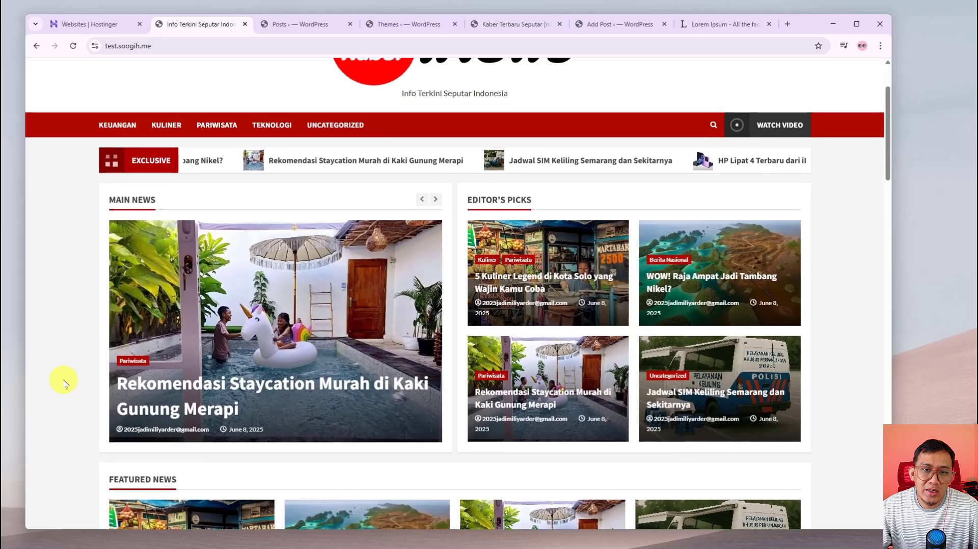